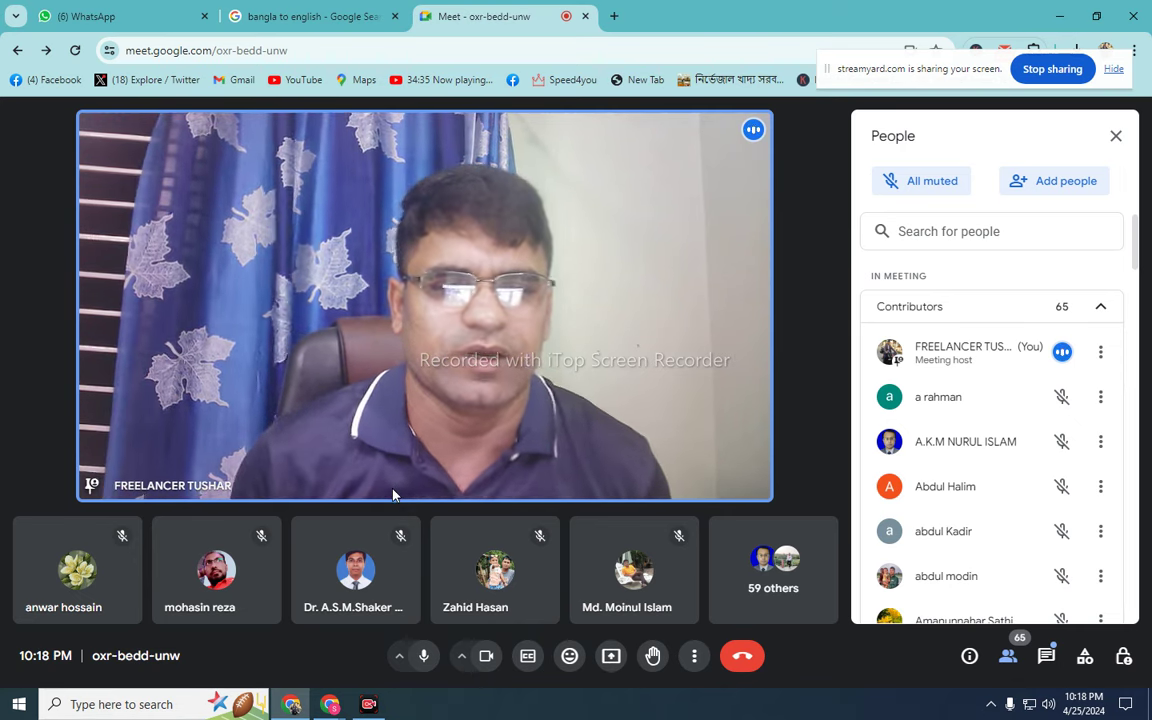
# - Share the entire screen with everyone in the Google Meet call
pyautogui.moveTo(421, 242)
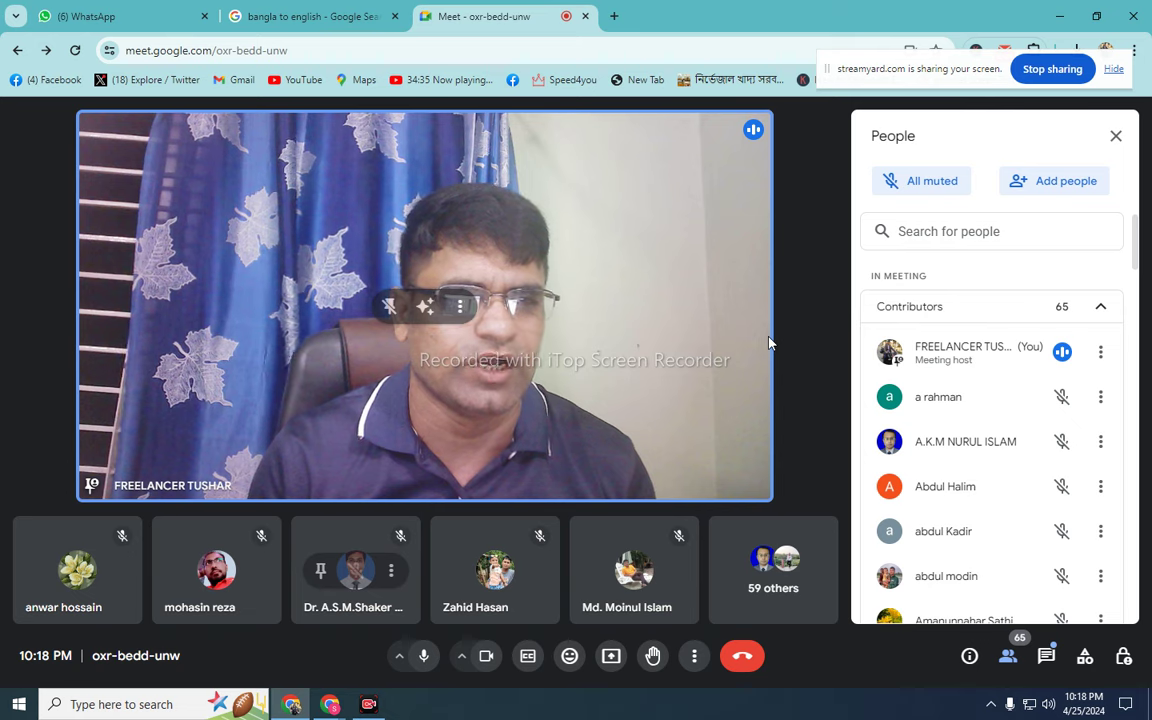
pyautogui.click(617, 662)
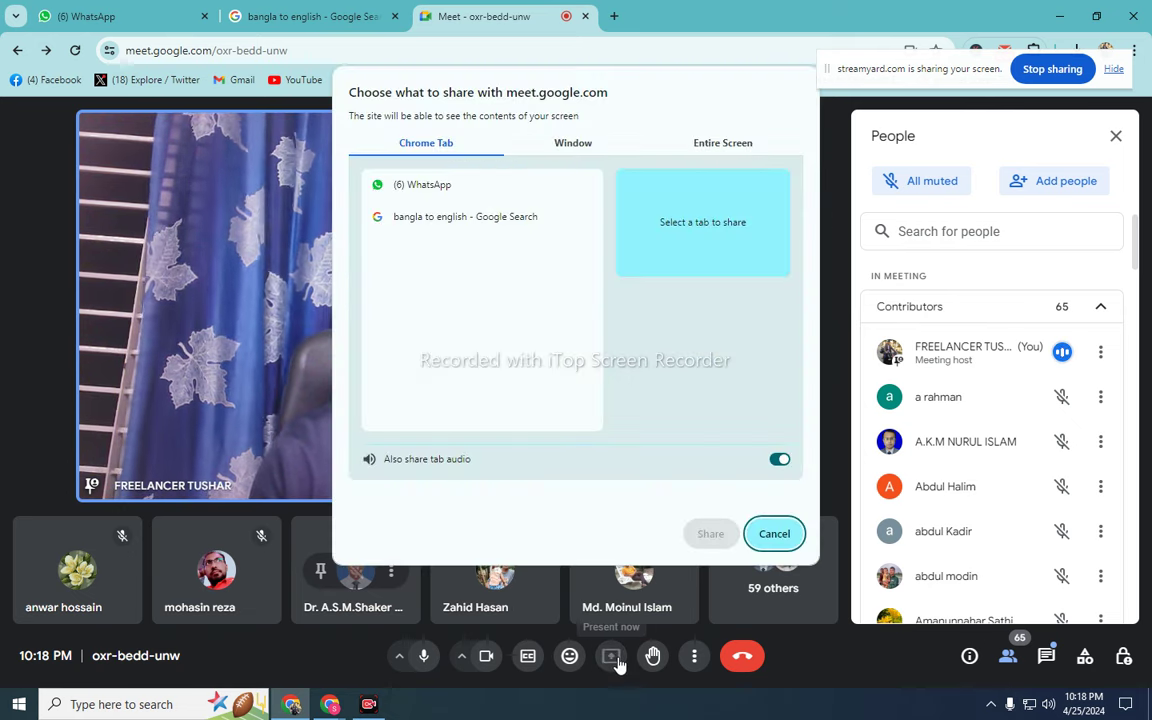
pyautogui.click(702, 146)
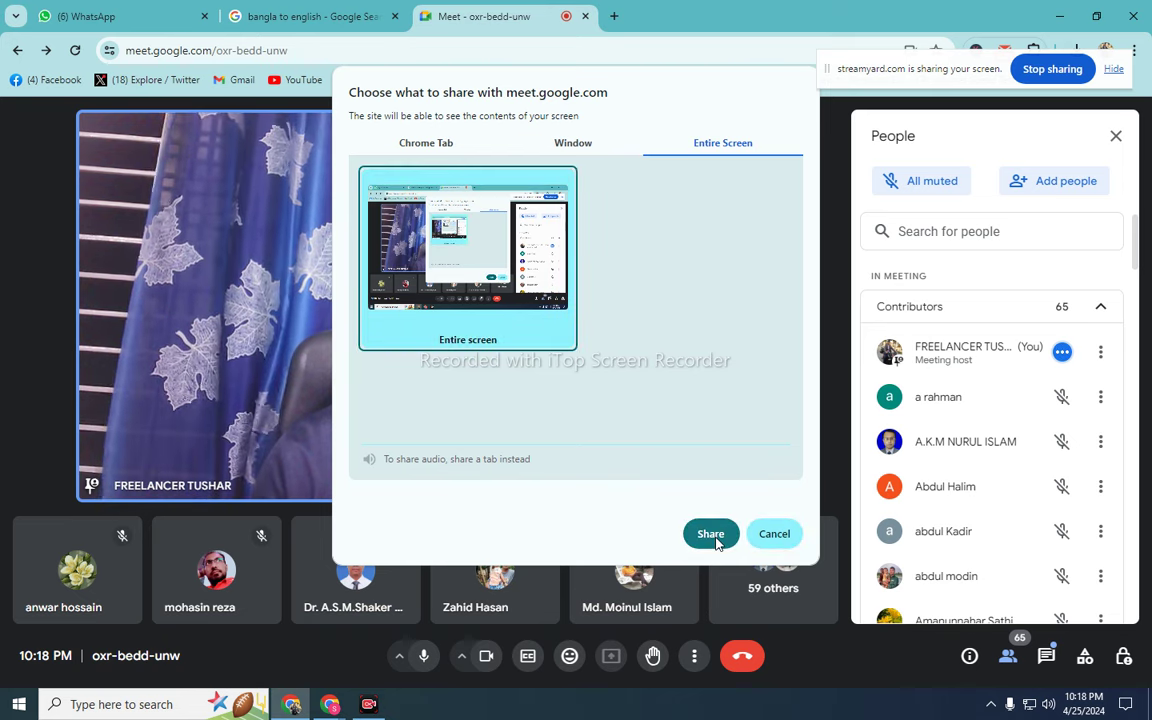
pyautogui.click(712, 533)
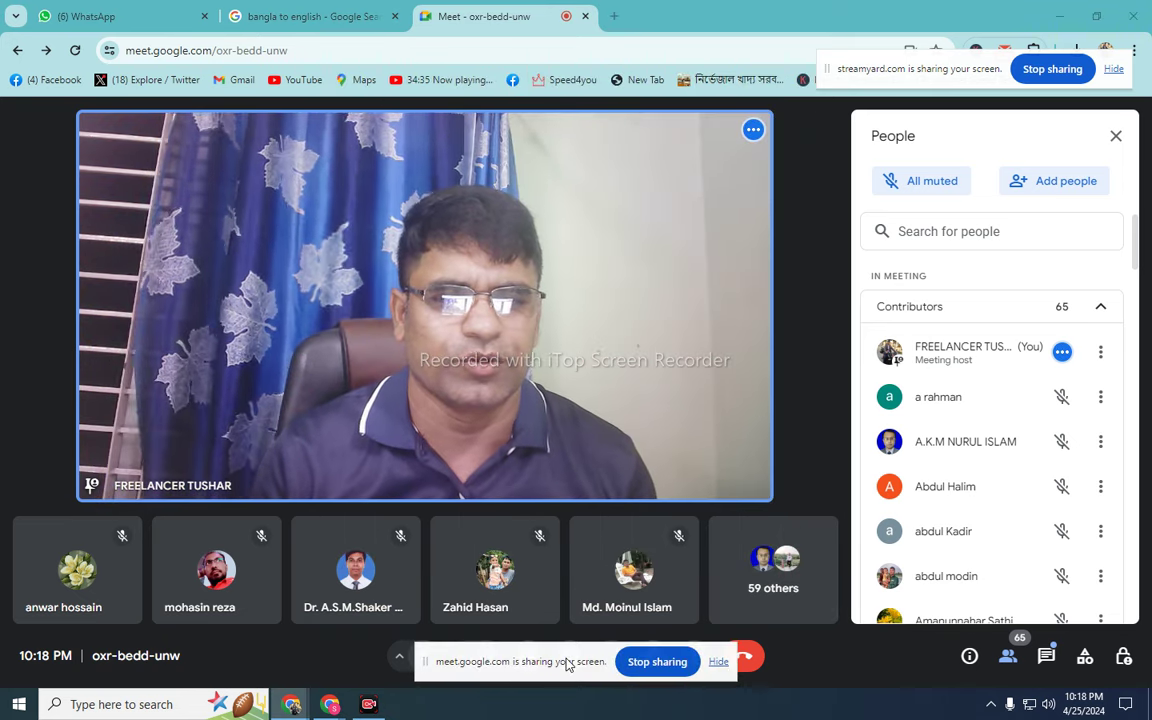
# - Unpin your own video tile for everyone and minimize the Meet window to show the desktop
pyautogui.moveTo(570, 659); pyautogui.dragTo(943, 147)
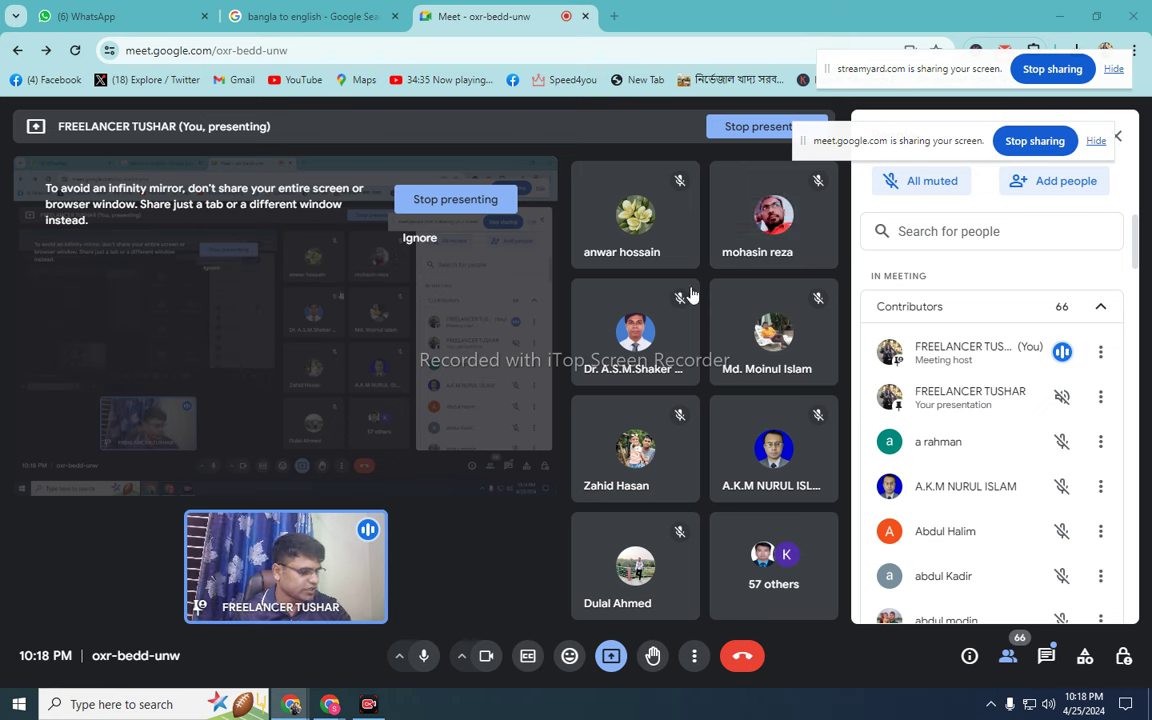
pyautogui.rightClick(3, 600)
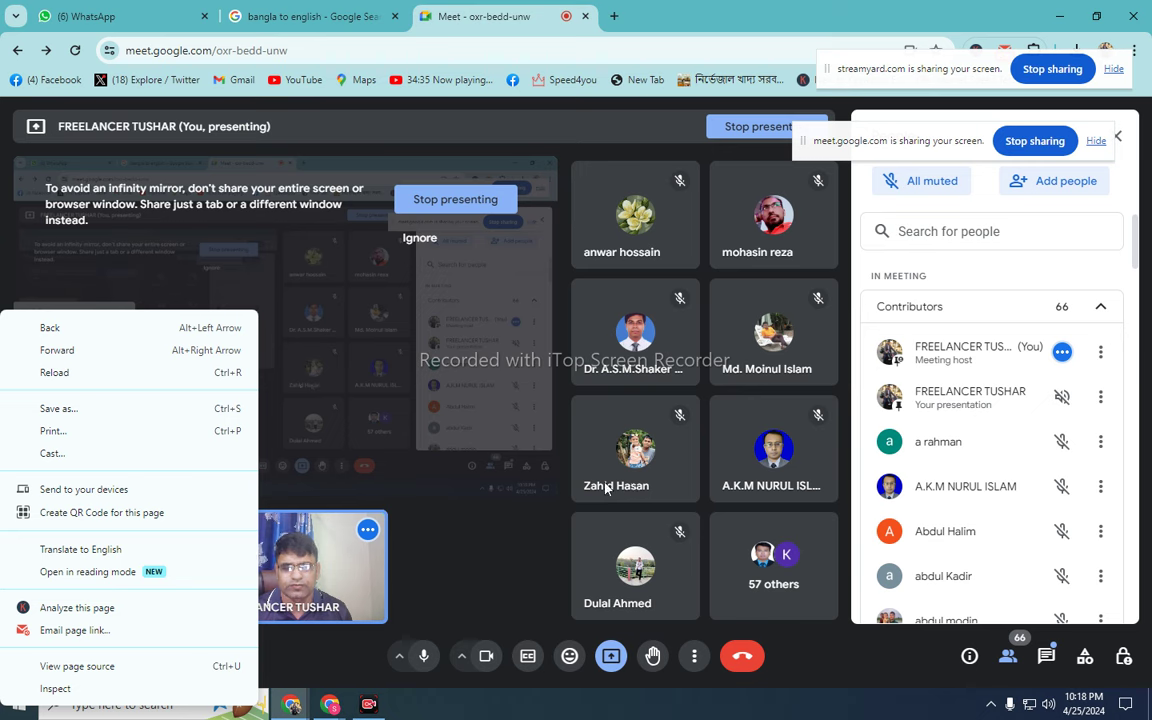
pyautogui.click(281, 575)
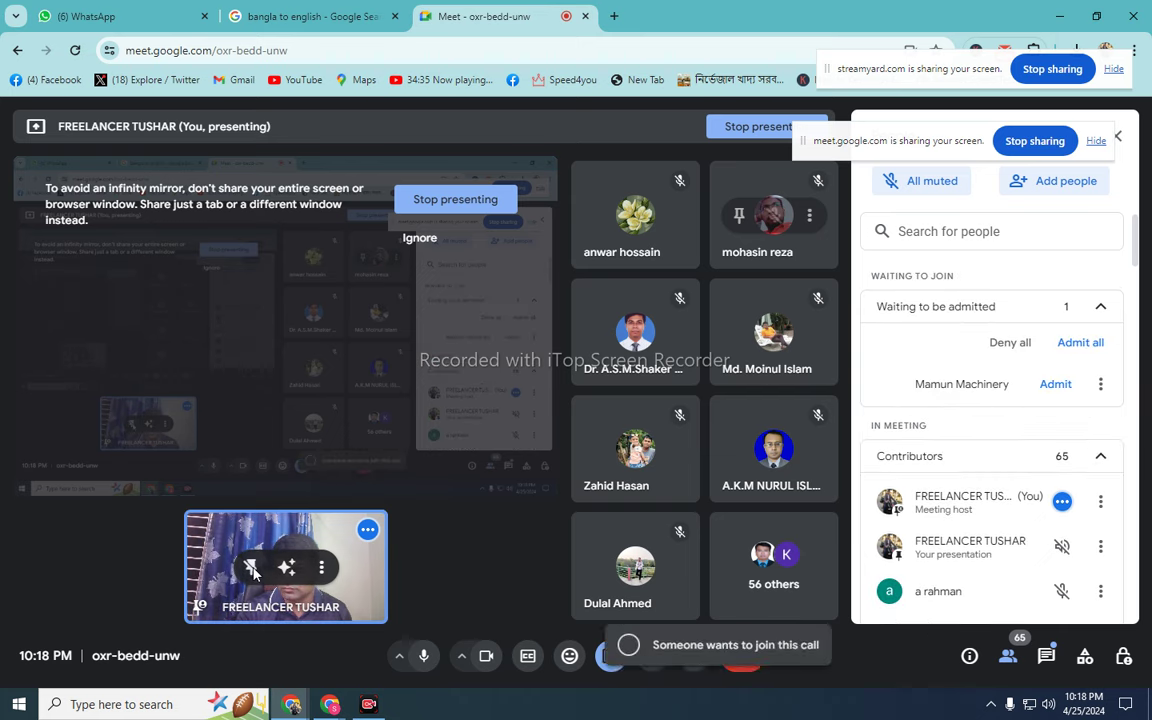
pyautogui.click(251, 568)
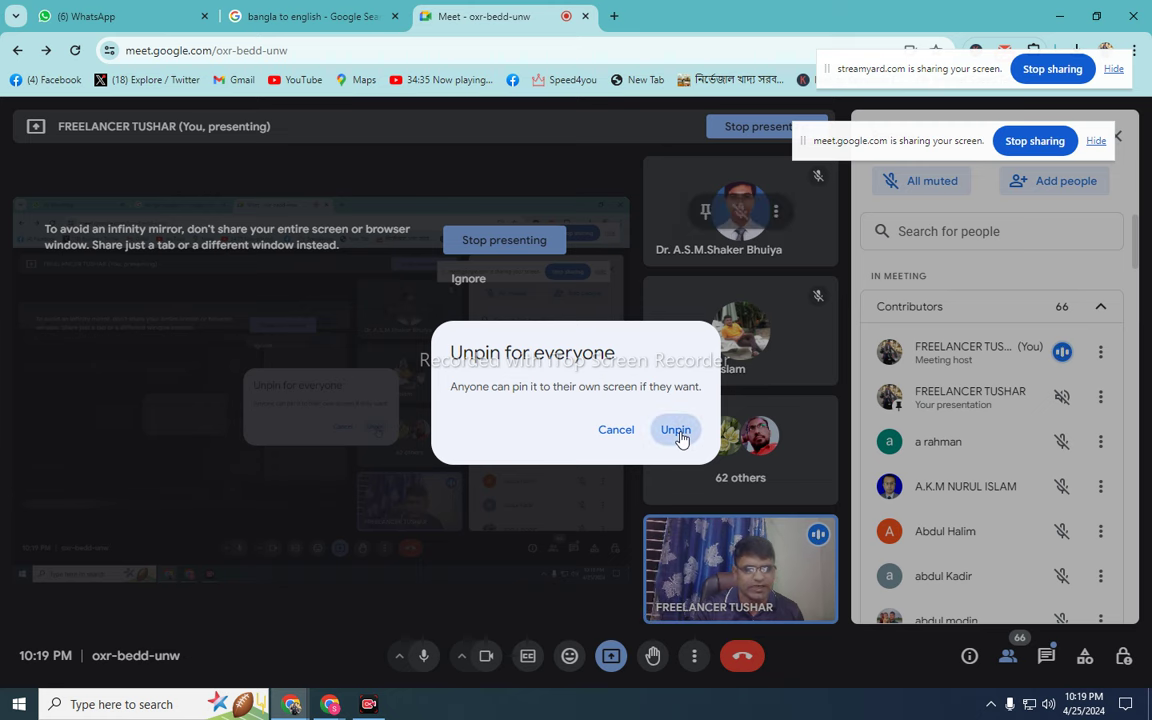
pyautogui.click(676, 431)
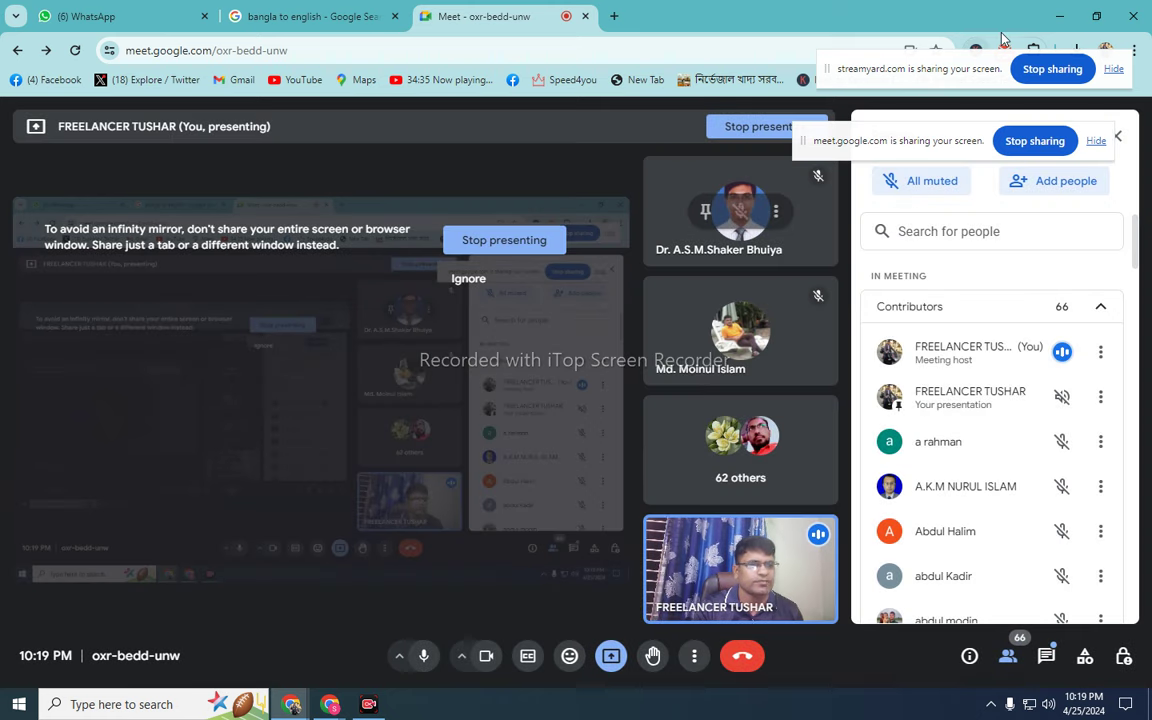
pyautogui.click(1060, 16)
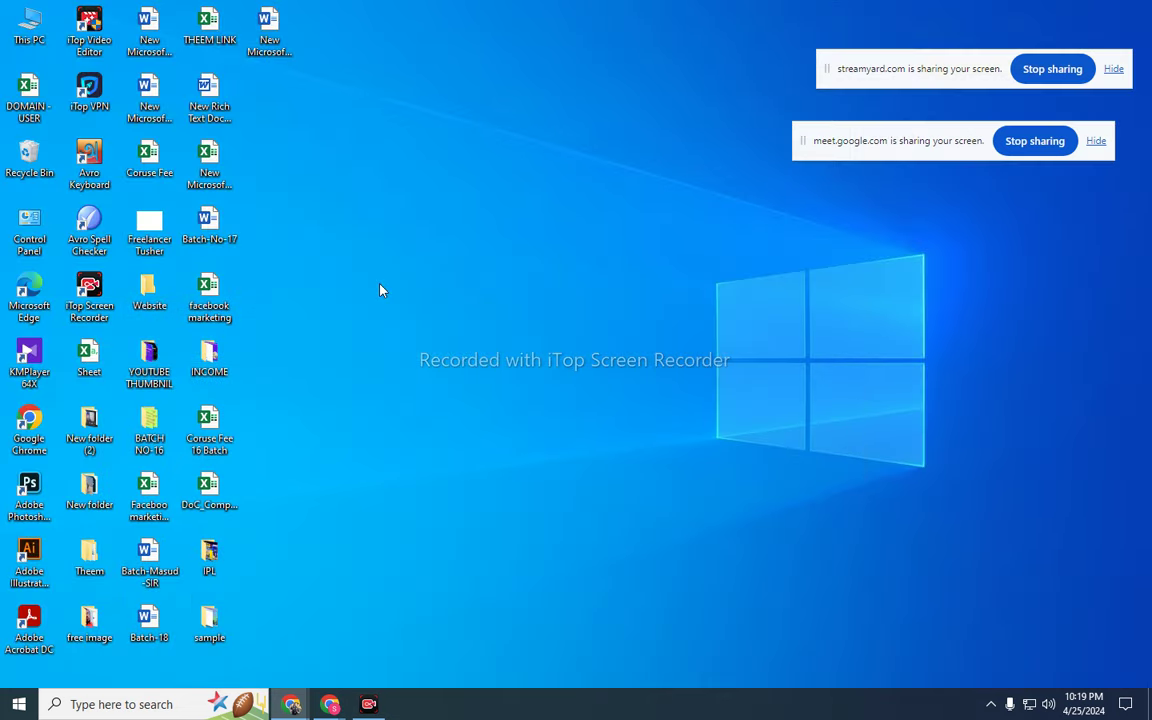
# - Launch Chrome under a different profile in a maximized window
pyautogui.doubleClick(33, 420)
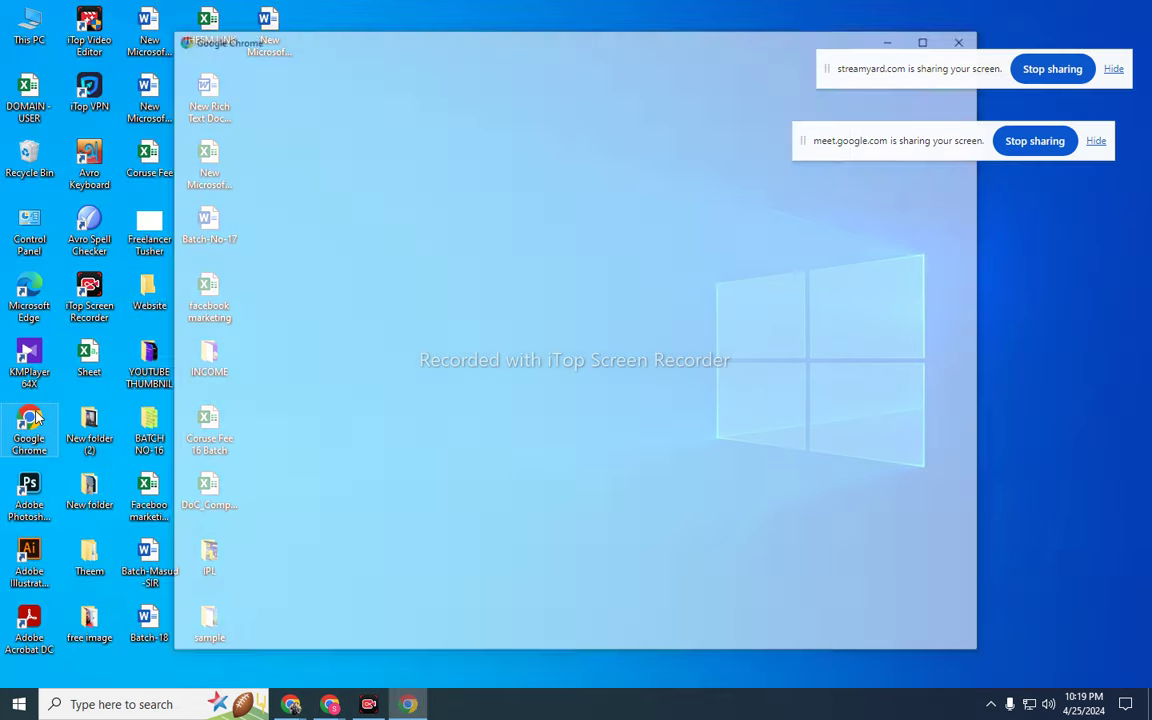
pyautogui.click(930, 37)
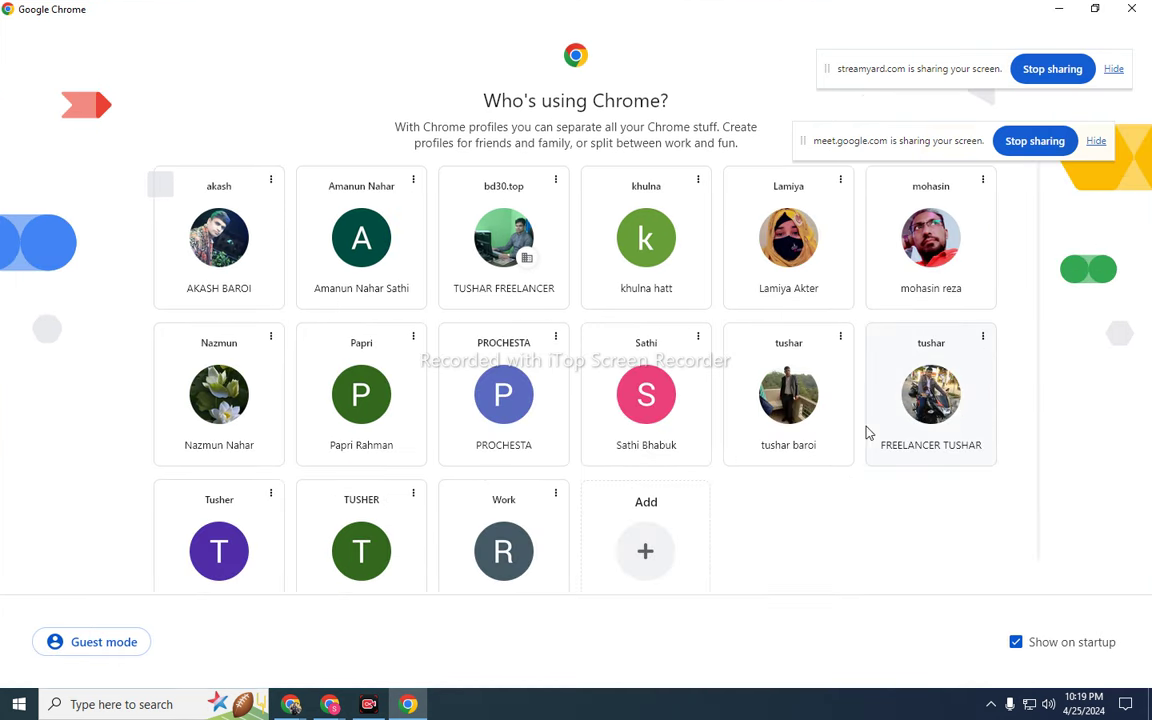
pyautogui.moveTo(900, 69); pyautogui.dragTo(938, 67)
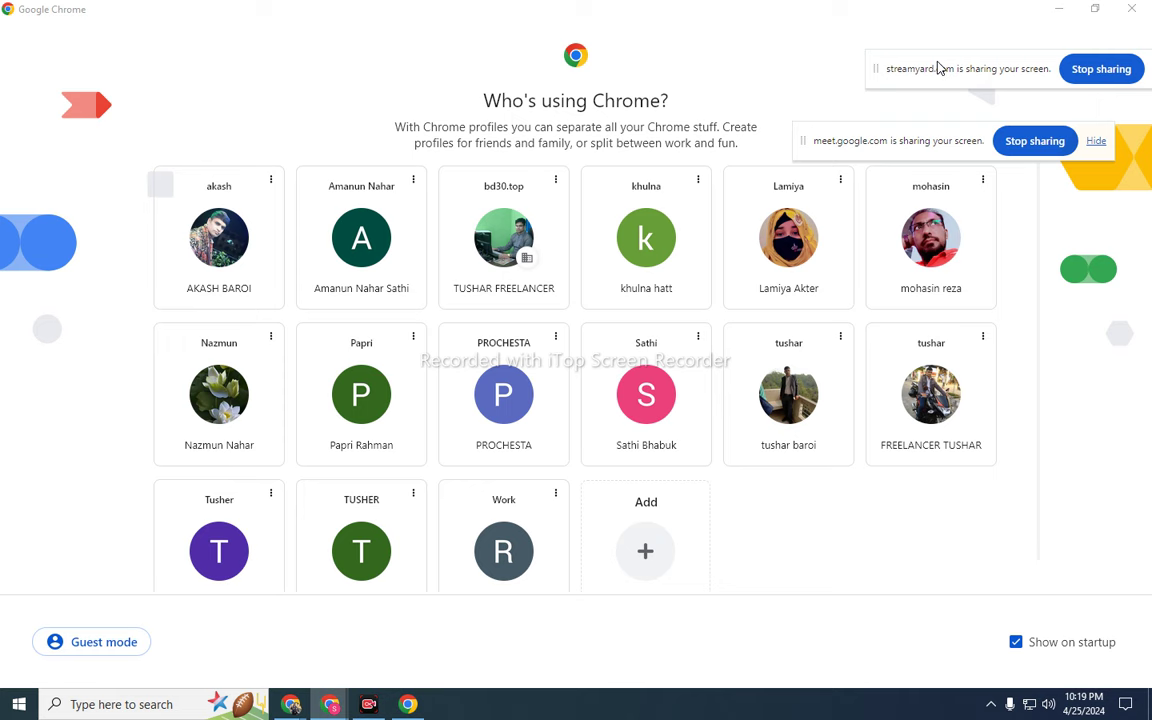
pyautogui.moveTo(895, 147); pyautogui.dragTo(988, 73)
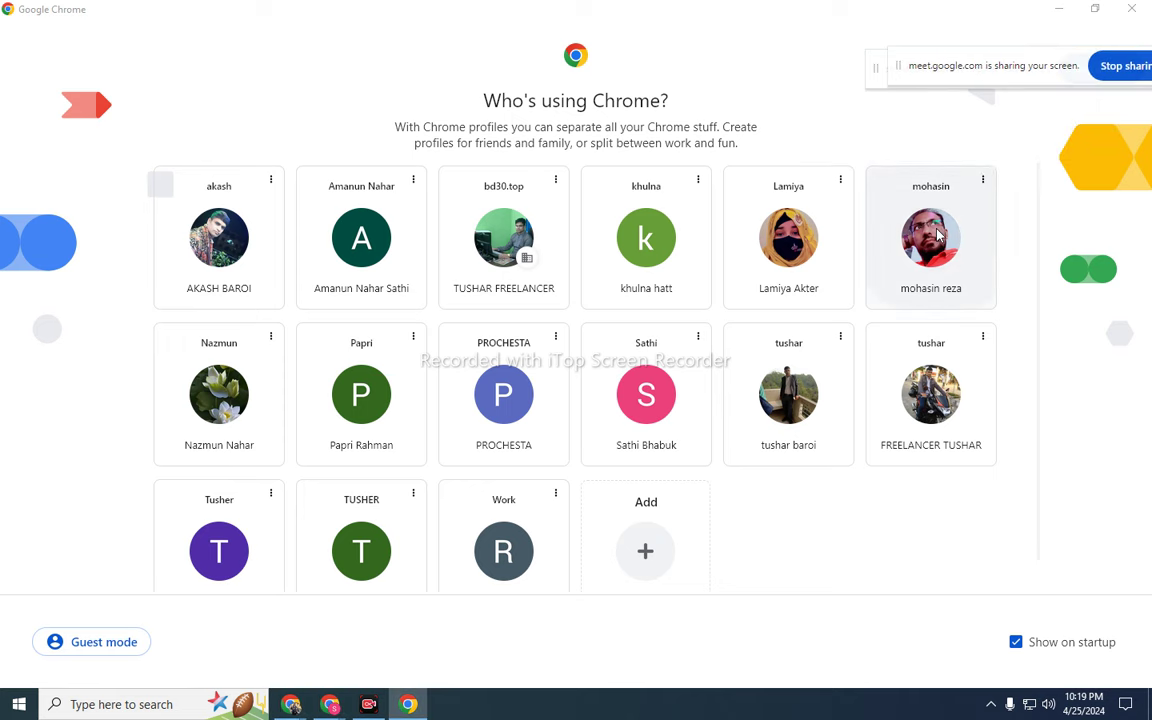
pyautogui.click(944, 248)
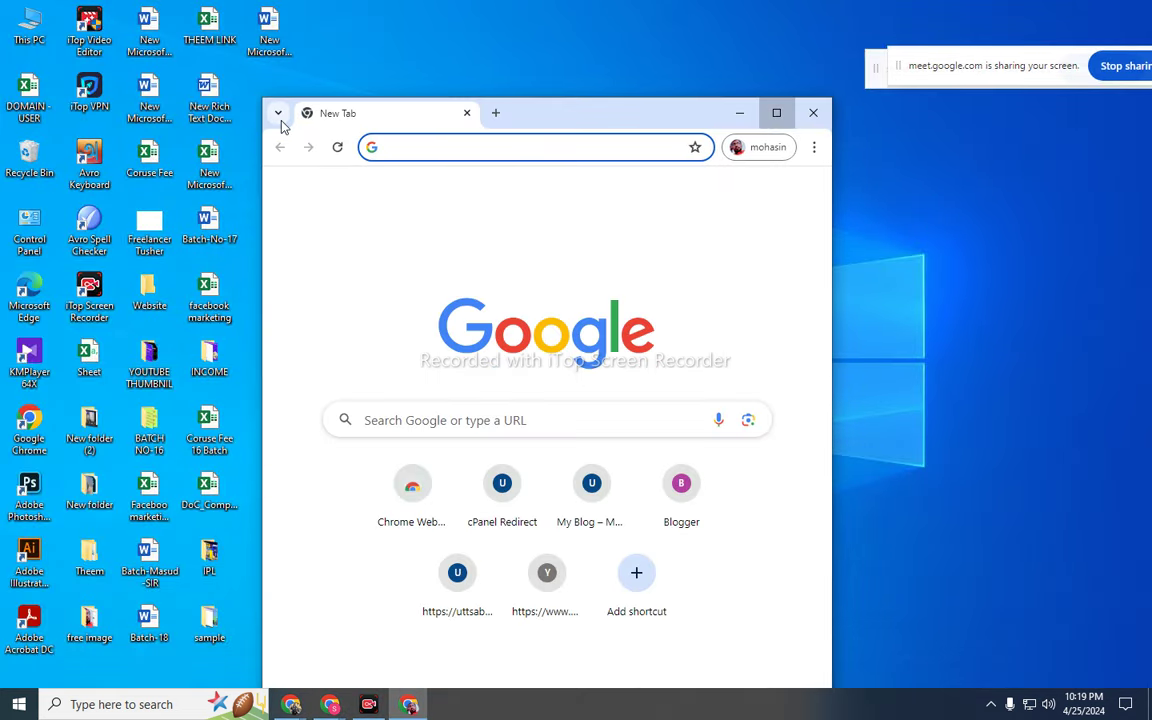
pyautogui.click(776, 114)
# - Search Google for 'upwork'
pyautogui.click(306, 41)
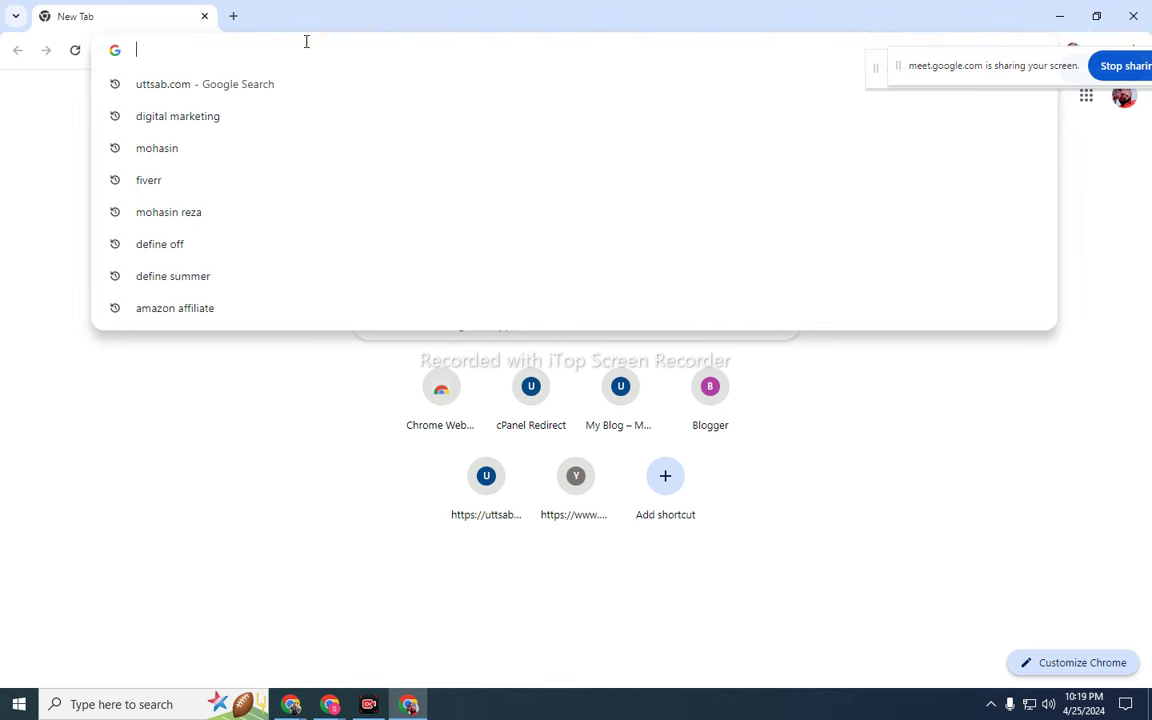
pyautogui.write('up')
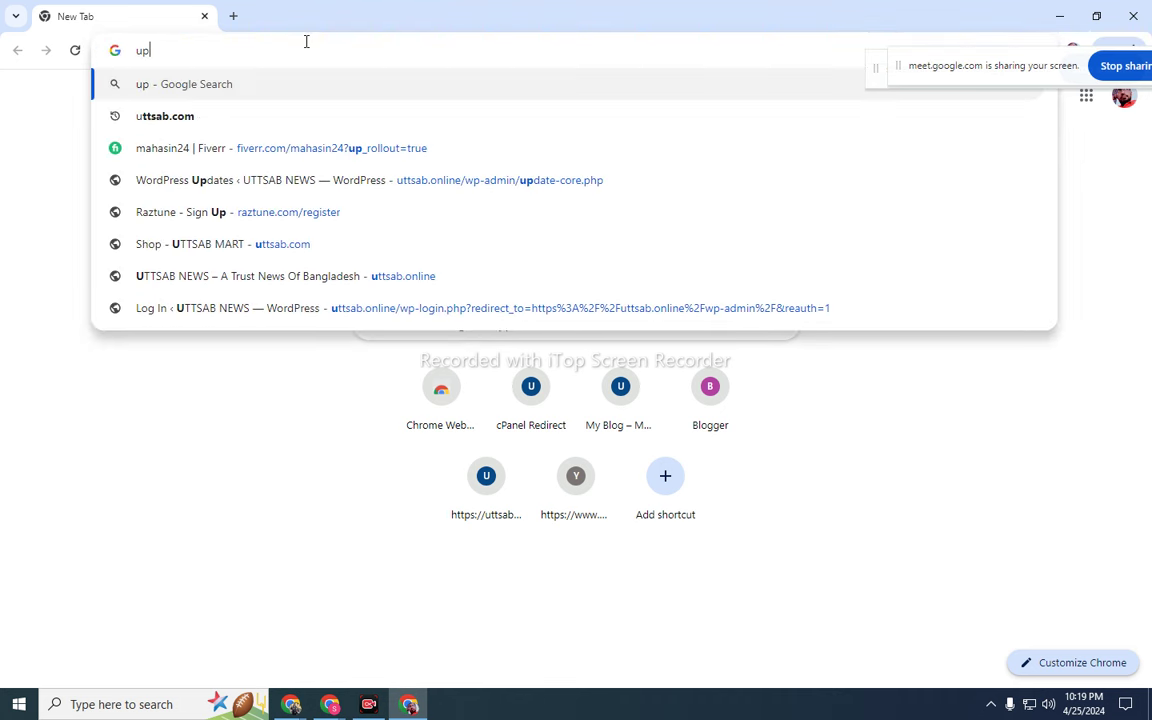
pyautogui.write('work')
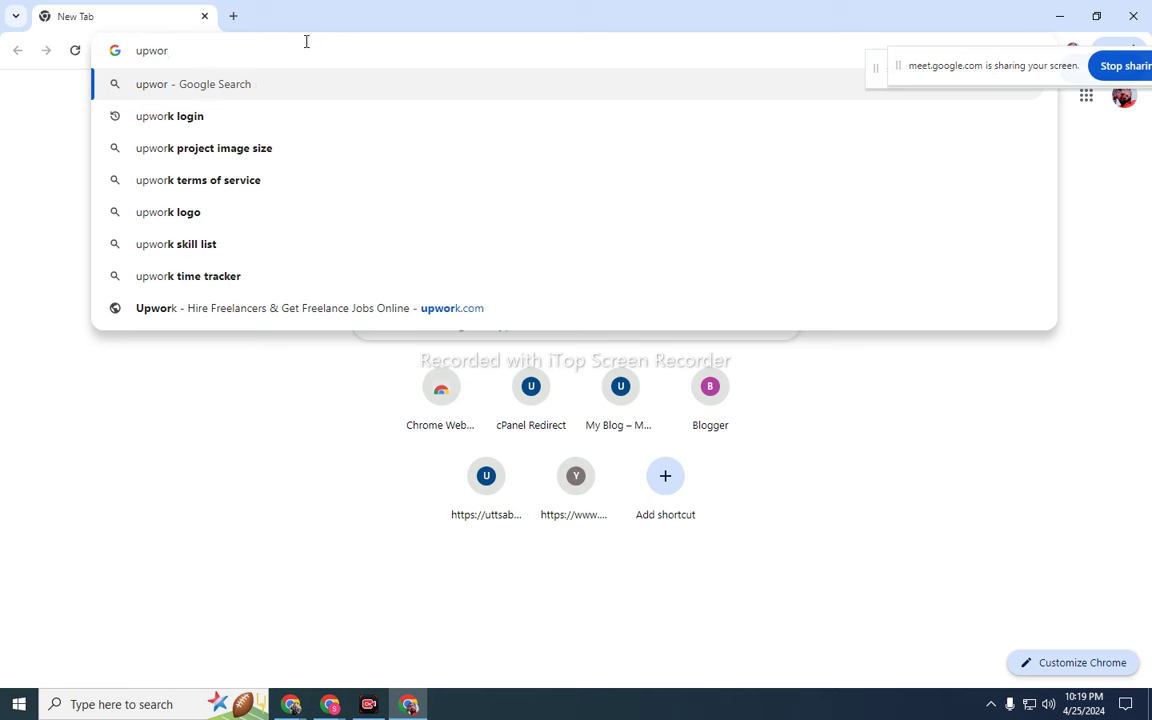
pyautogui.press('Return')
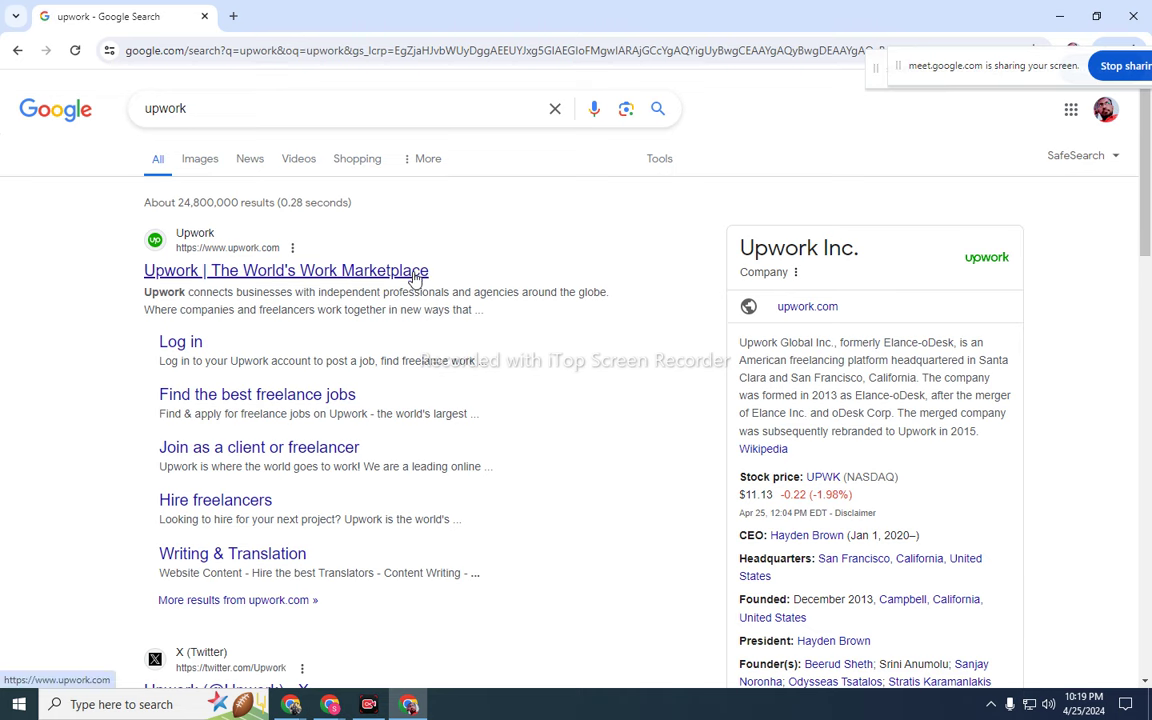
# - Scroll the upwork results down to the 'Upwork for Freelancers - Apps on Google Play' listing
pyautogui.scroll(-5, 450, 260)
pyautogui.scroll(-2, 450, 260)
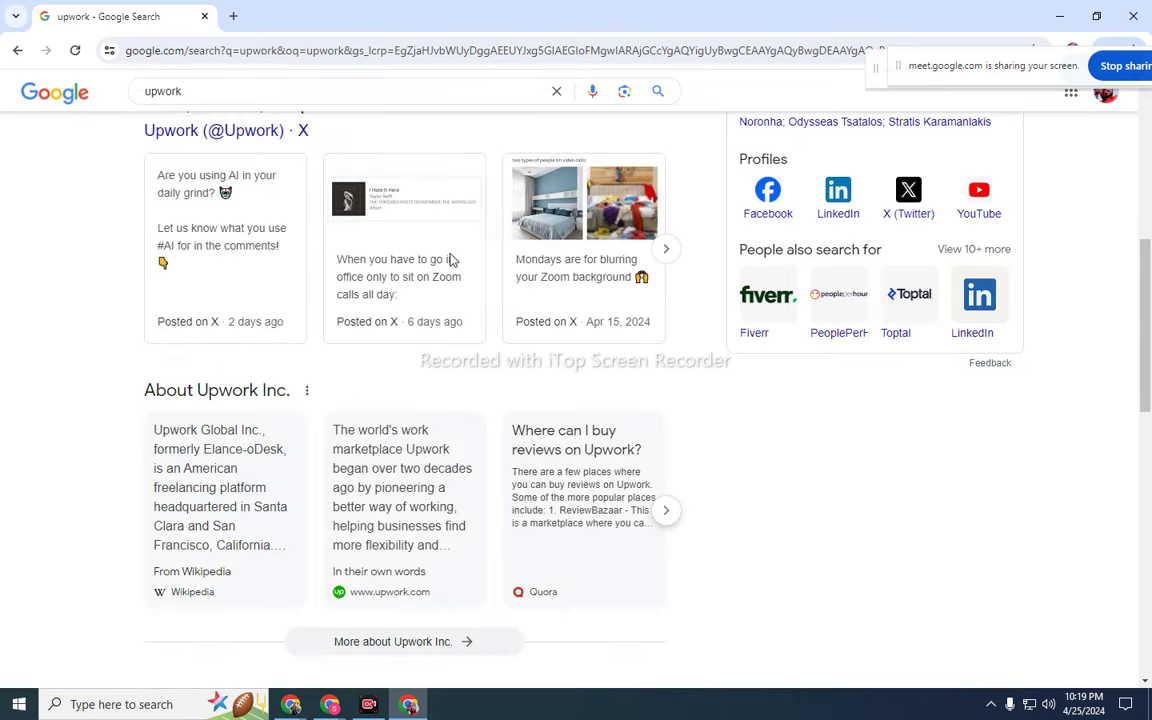
pyautogui.scroll(2, 375, 352)
pyautogui.scroll(-3, 375, 352)
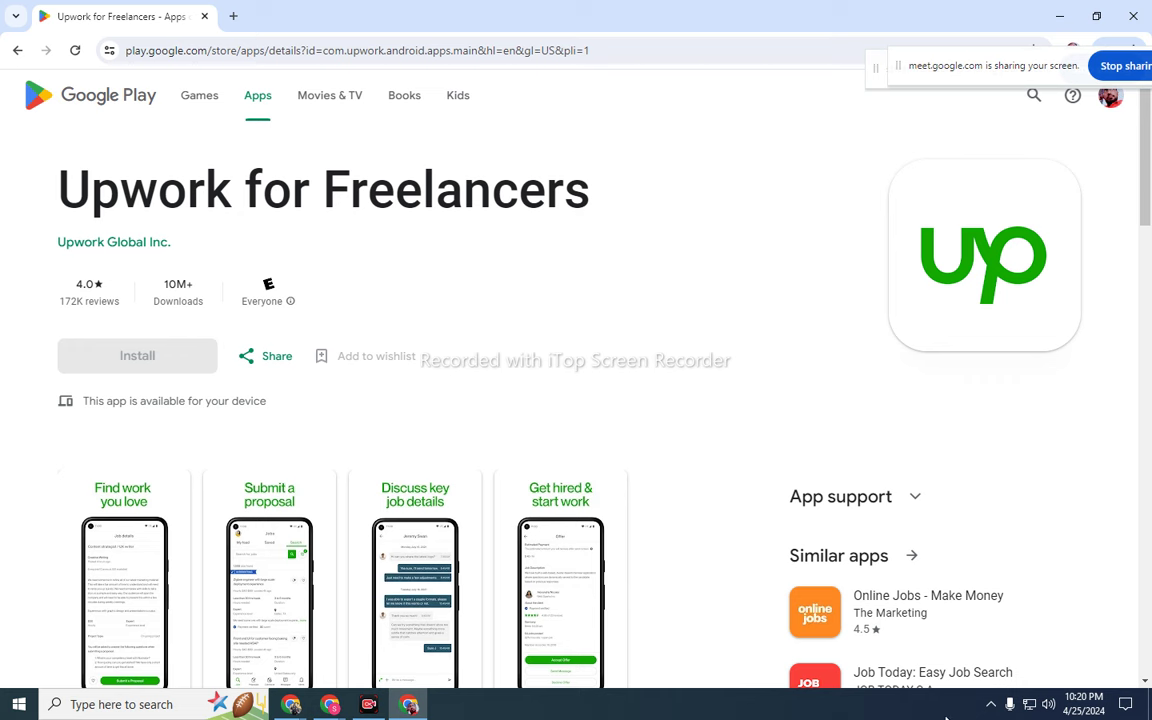
# - Draw a red Lightshot arrow pointing at the Upwork app logo, then discard the capture
pyautogui.click(991, 704)
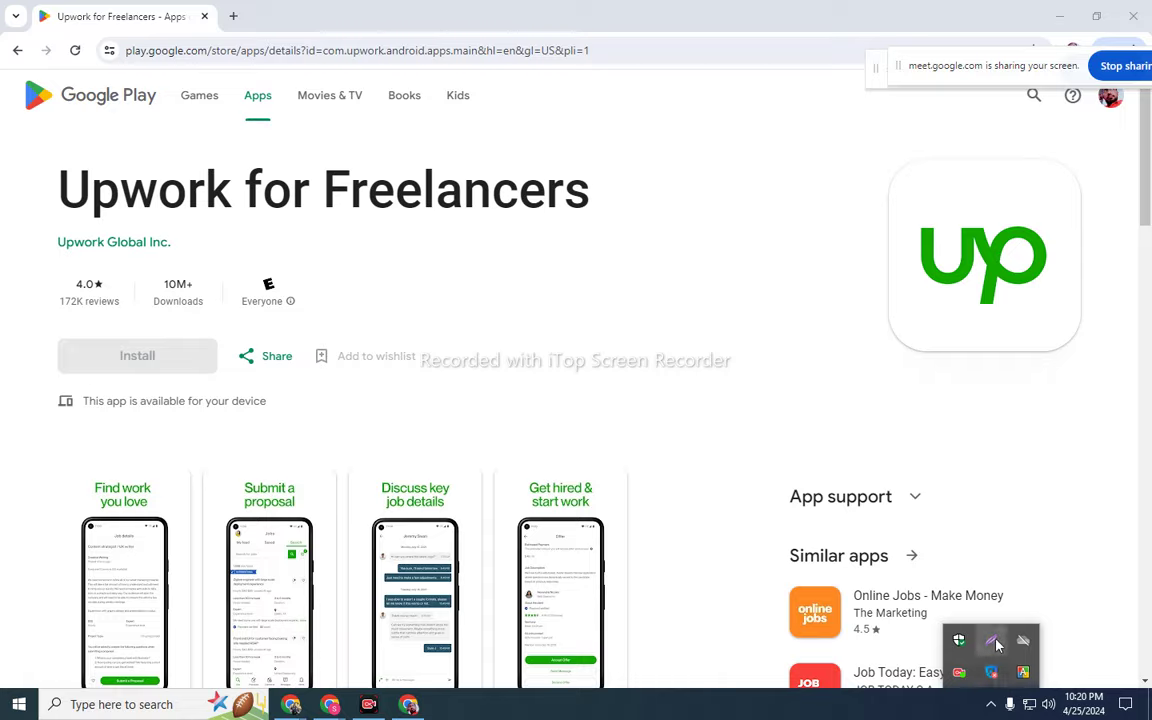
pyautogui.click(991, 640)
pyautogui.moveTo(1, 40); pyautogui.dragTo(1150, 582)
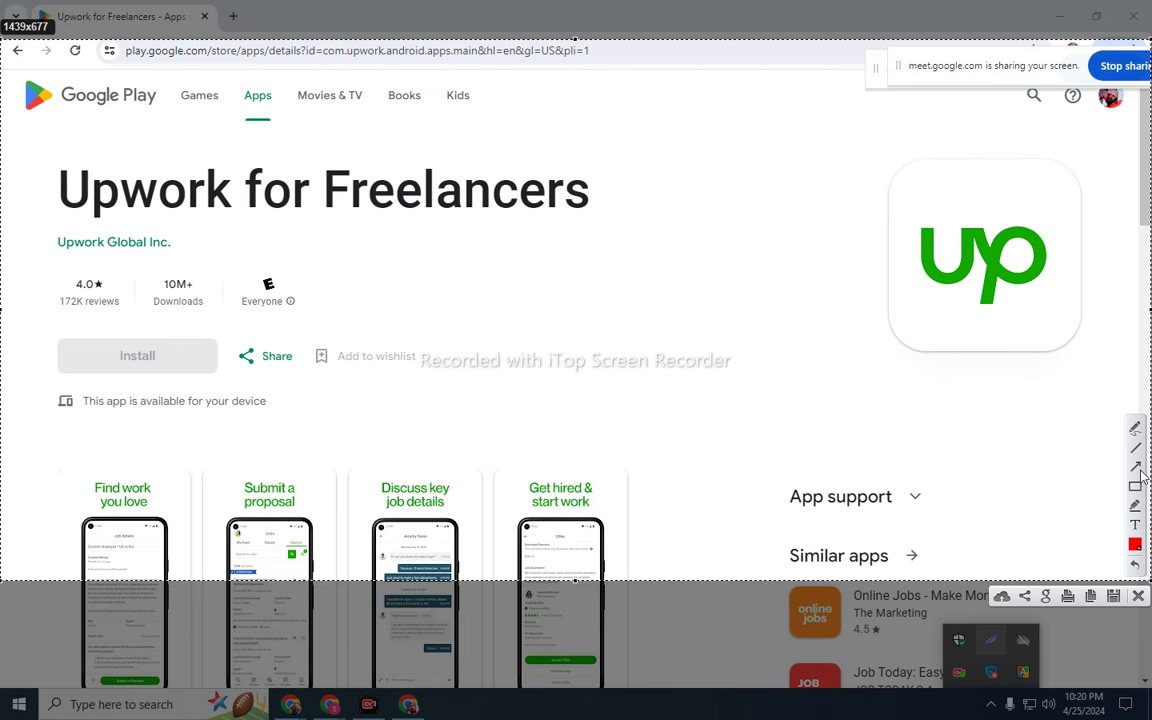
pyautogui.moveTo(675, 401); pyautogui.dragTo(888, 316)
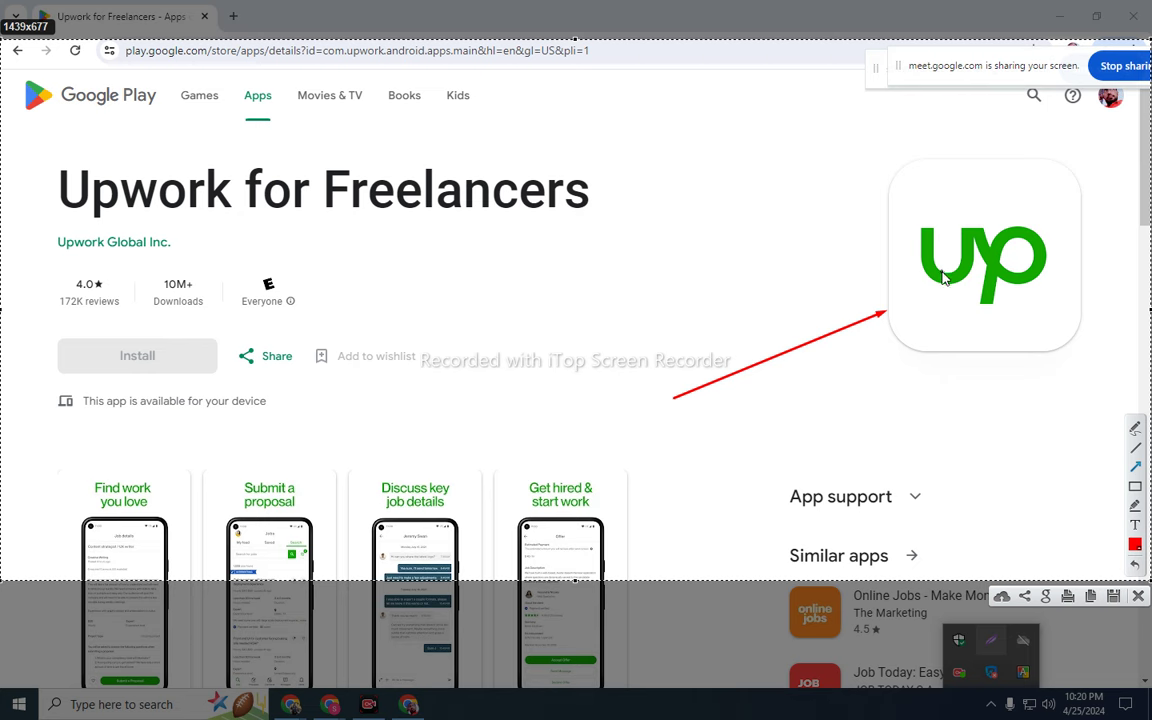
pyautogui.click(1138, 596)
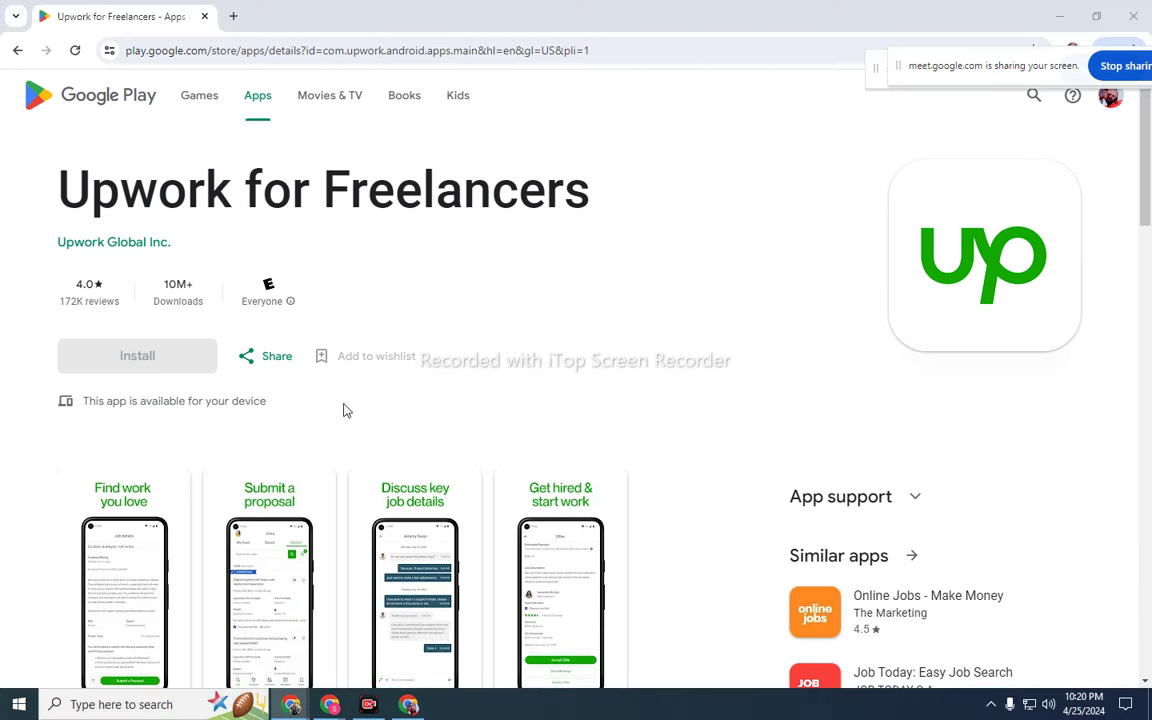
# - Go back to the upwork search results and scroll up to the Upwork site link
pyautogui.click(17, 50)
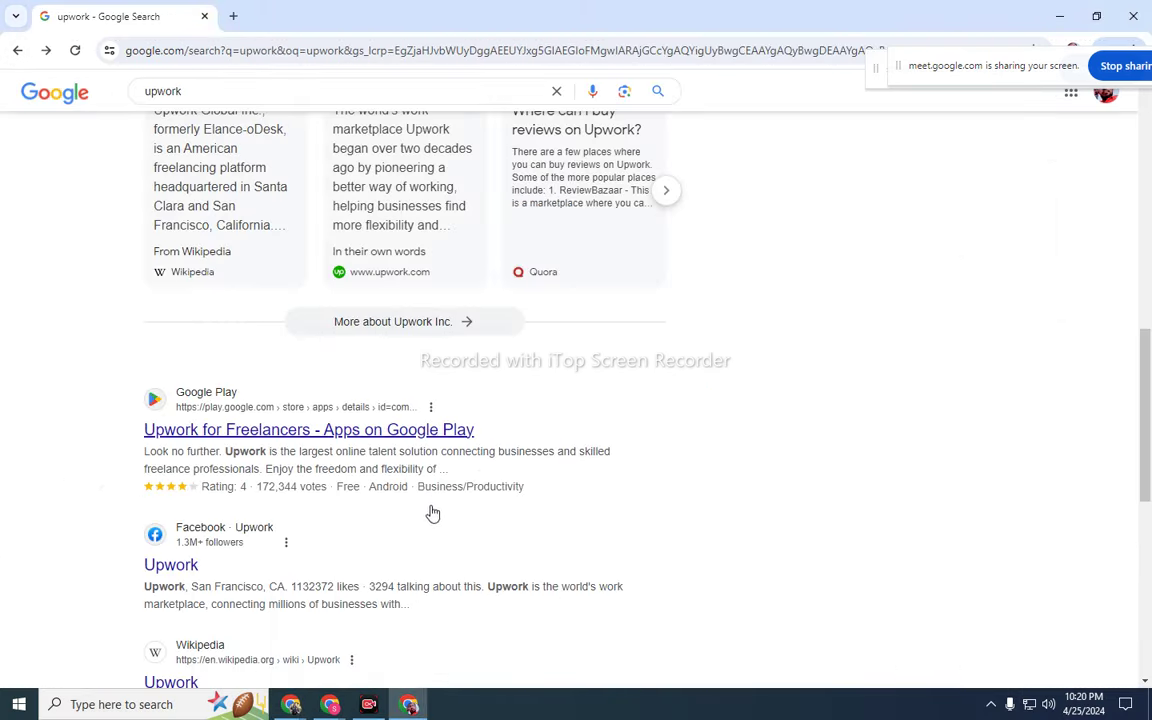
pyautogui.scroll(10, 425, 505)
pyautogui.scroll(1, 422, 494)
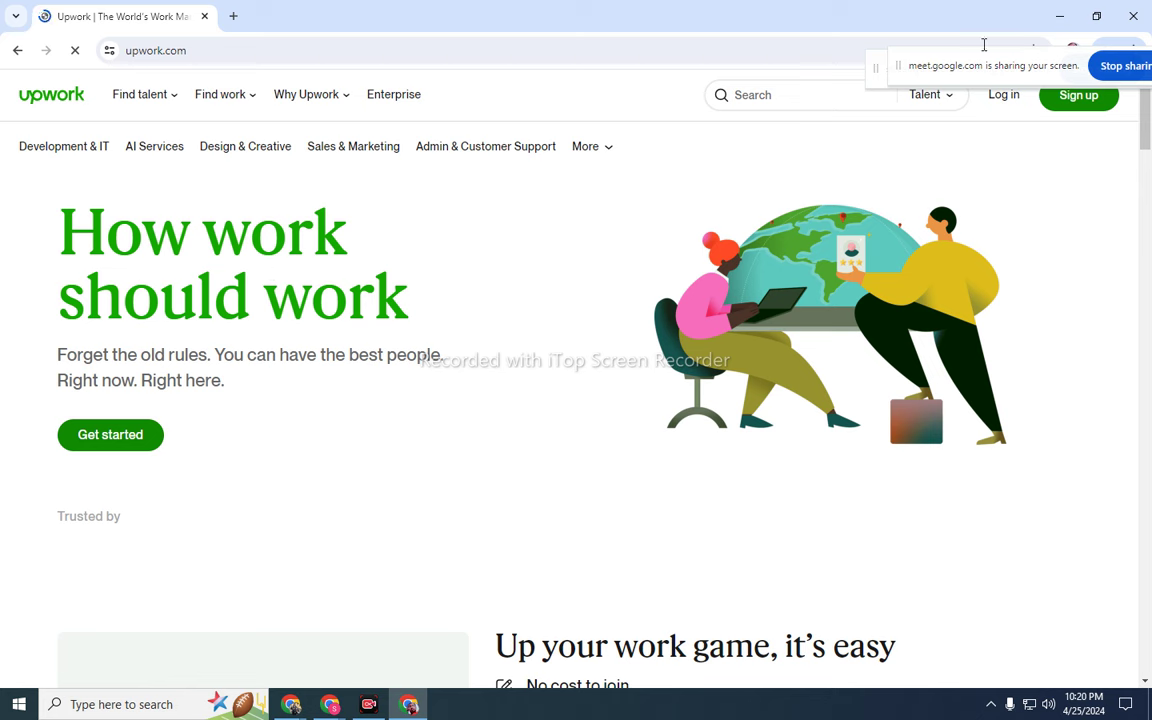
# - Move the Meet sharing bar to the top edge and start Upwork sign-up
pyautogui.moveTo(968, 66); pyautogui.dragTo(961, 21)
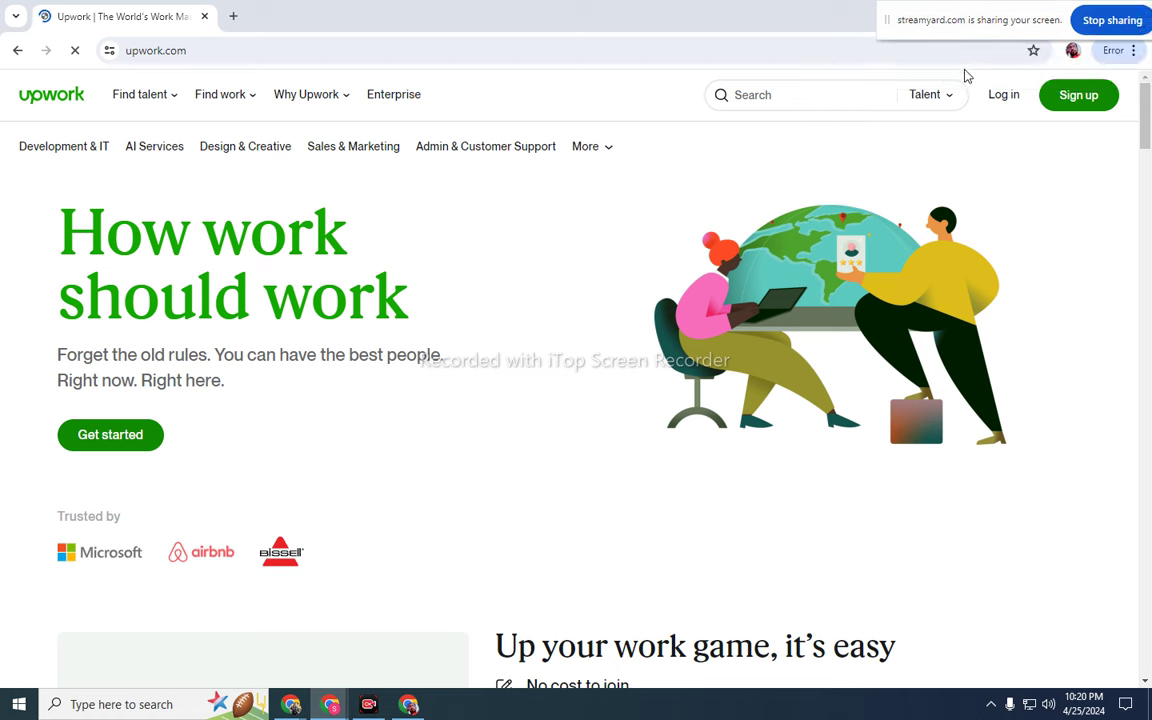
pyautogui.click(1074, 98)
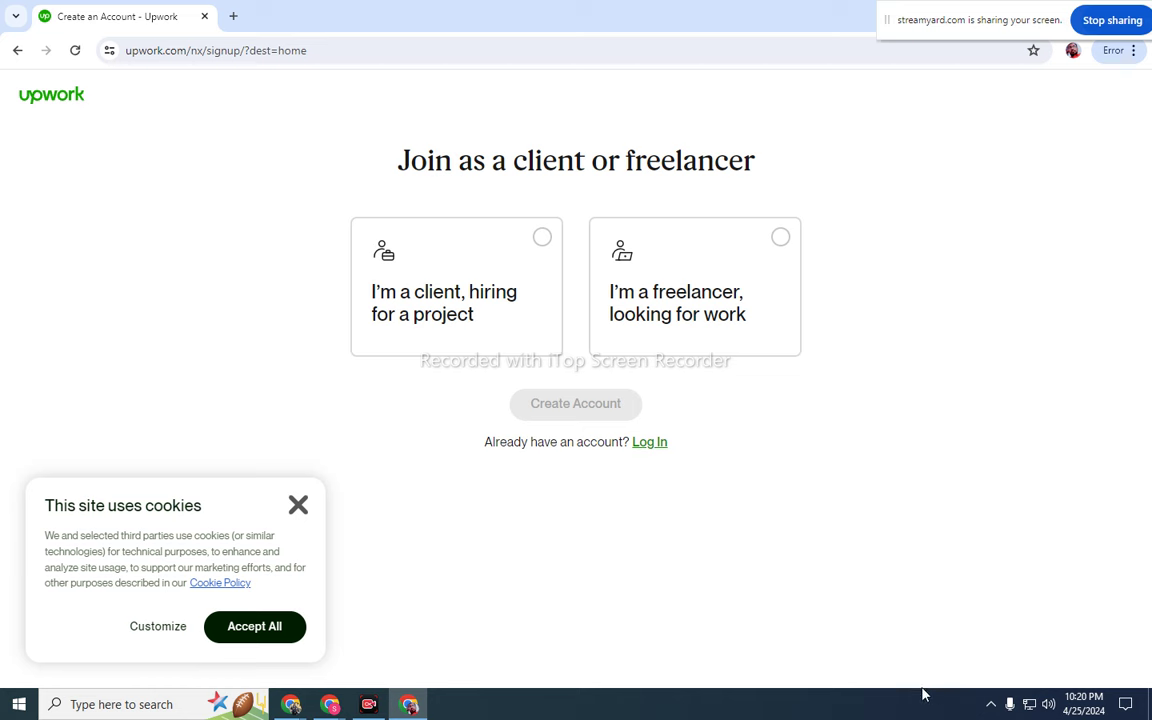
# - Mark the client and freelancer cards with arrows, then pick 'I'm a freelancer, looking for work'
pyautogui.click(992, 705)
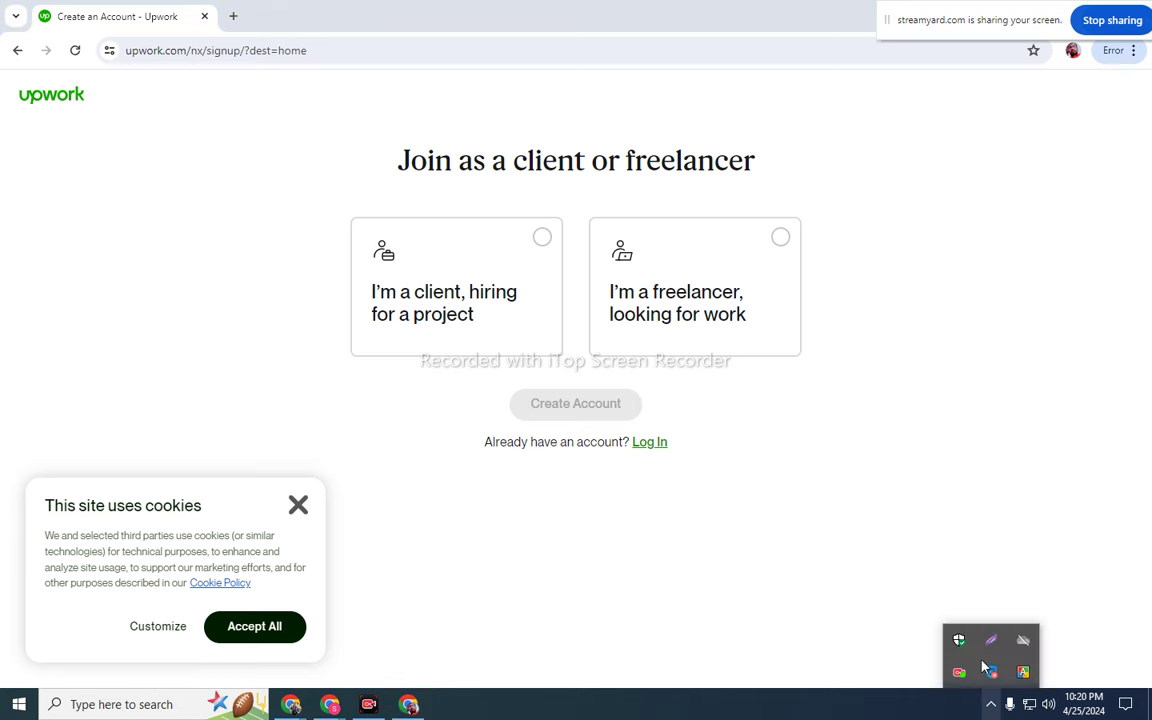
pyautogui.click(991, 640)
pyautogui.moveTo(66, 83); pyautogui.dragTo(1116, 664)
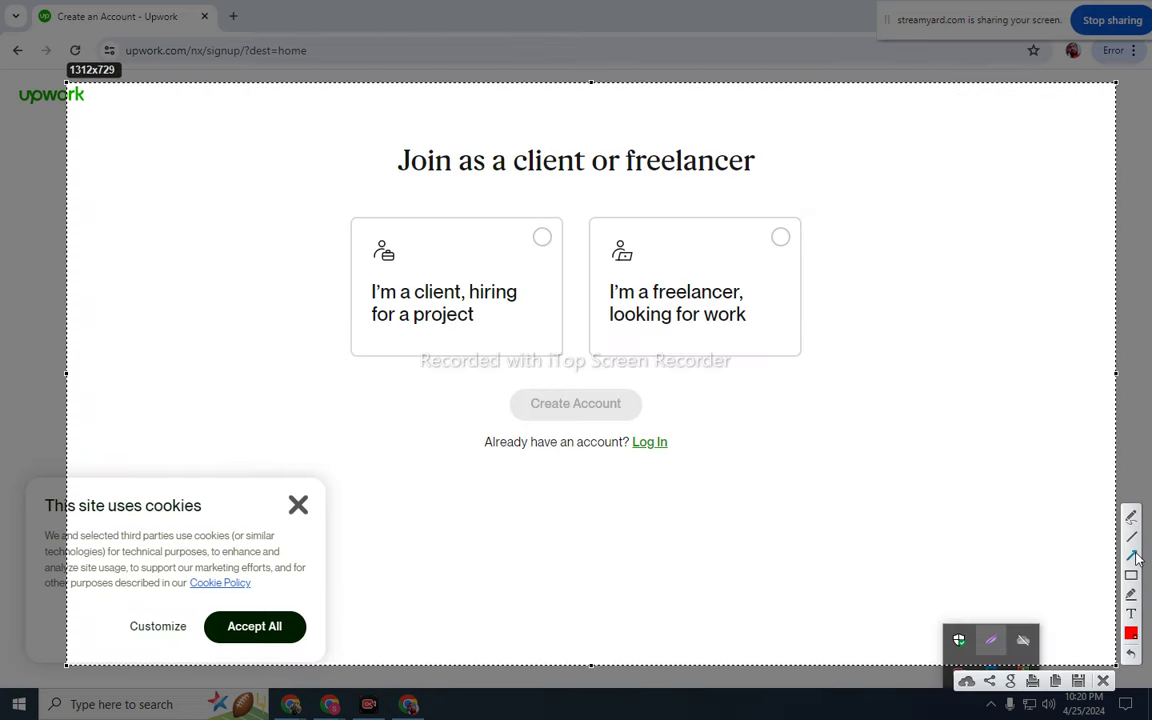
pyautogui.moveTo(227, 131); pyautogui.dragTo(350, 218)
pyautogui.moveTo(911, 119); pyautogui.dragTo(808, 212)
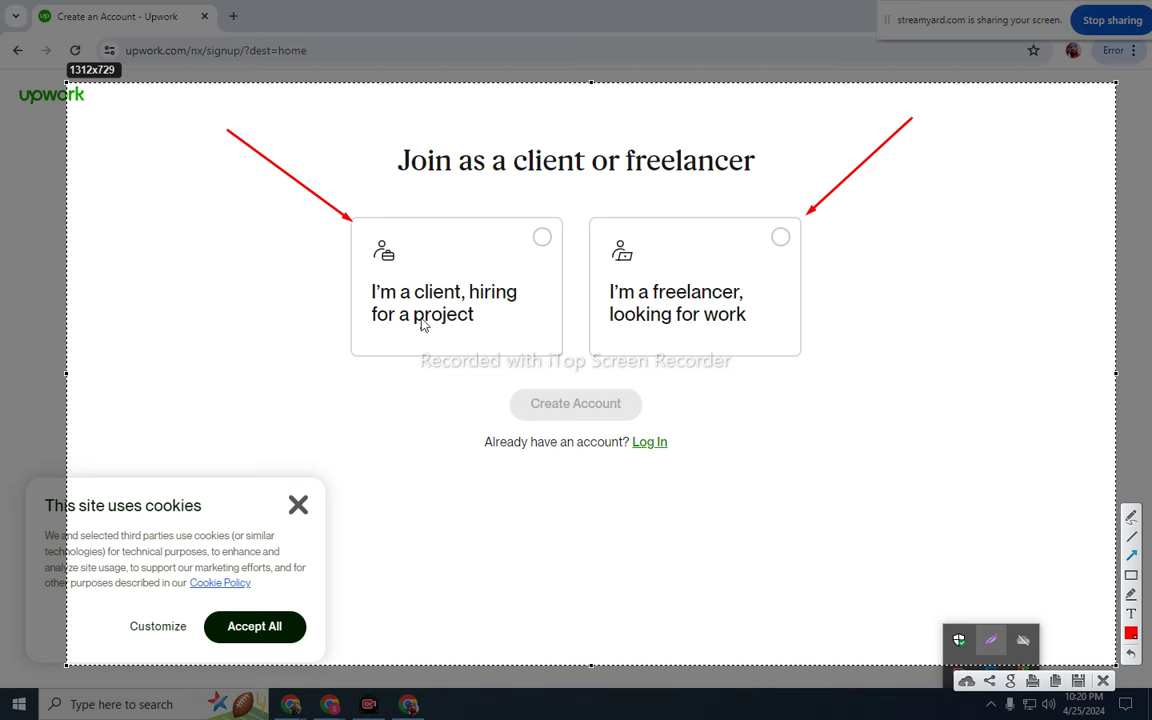
pyautogui.click(401, 429)
pyautogui.click(1080, 683)
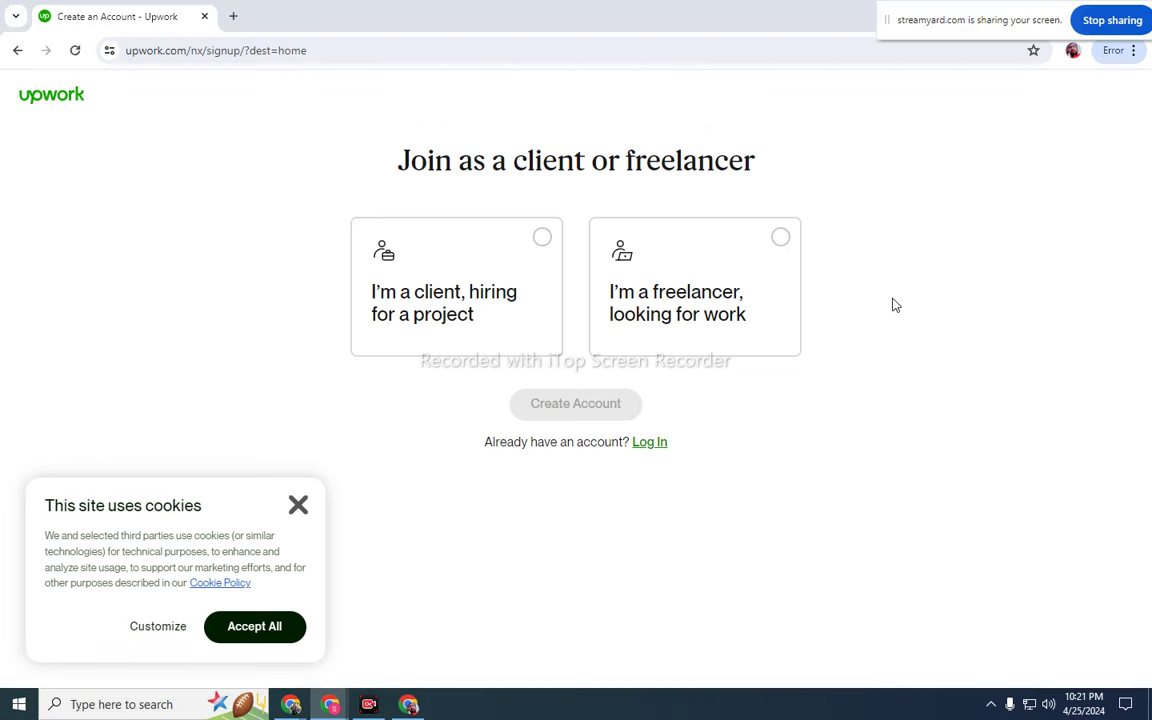
pyautogui.click(774, 242)
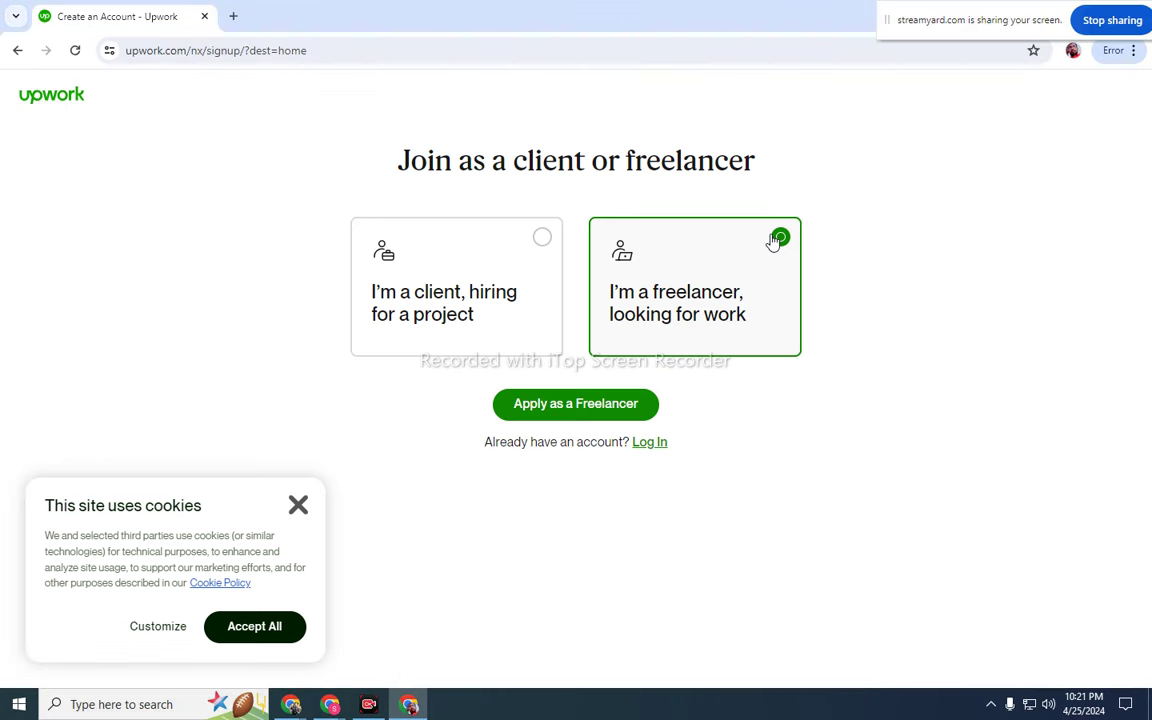
# - Open 'Apply as a Freelancer' and autofill first name, last name and email
pyautogui.click(577, 410)
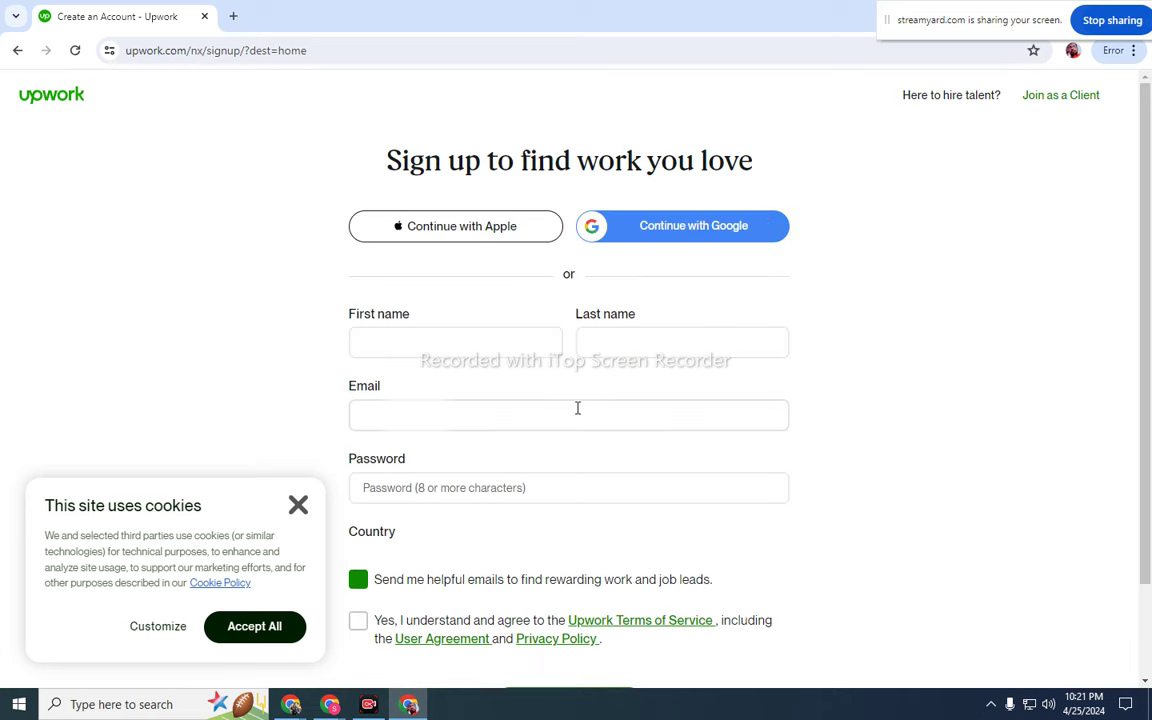
pyautogui.click(519, 340)
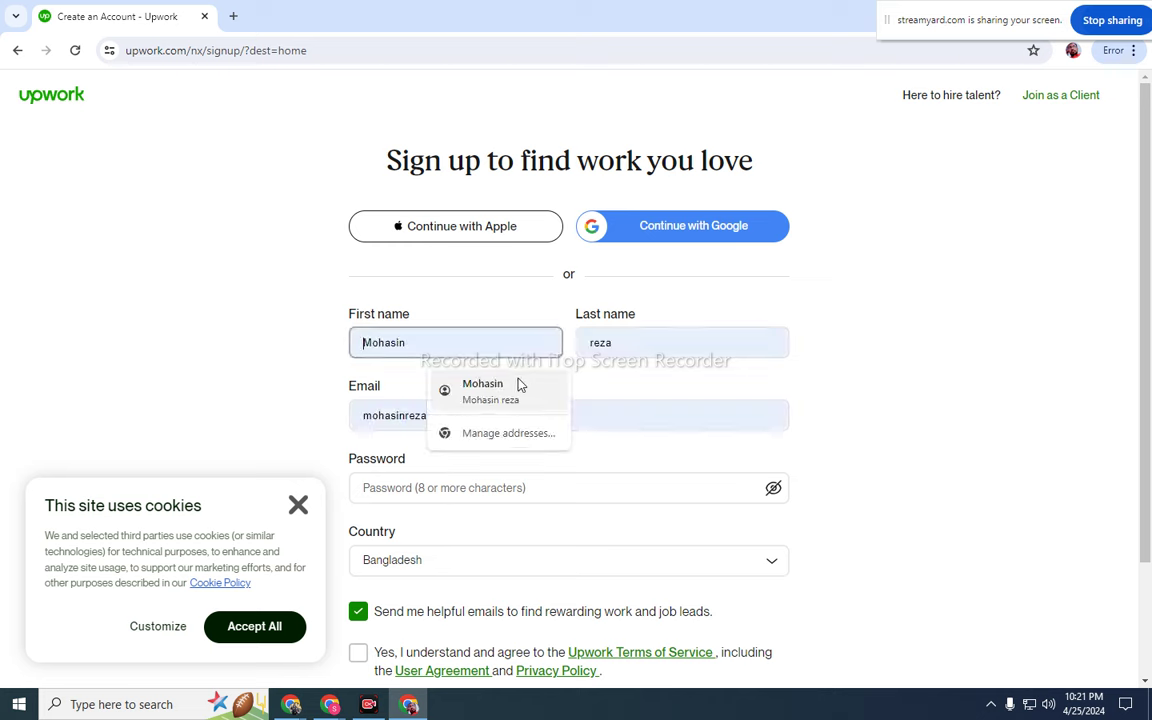
pyautogui.click(517, 384)
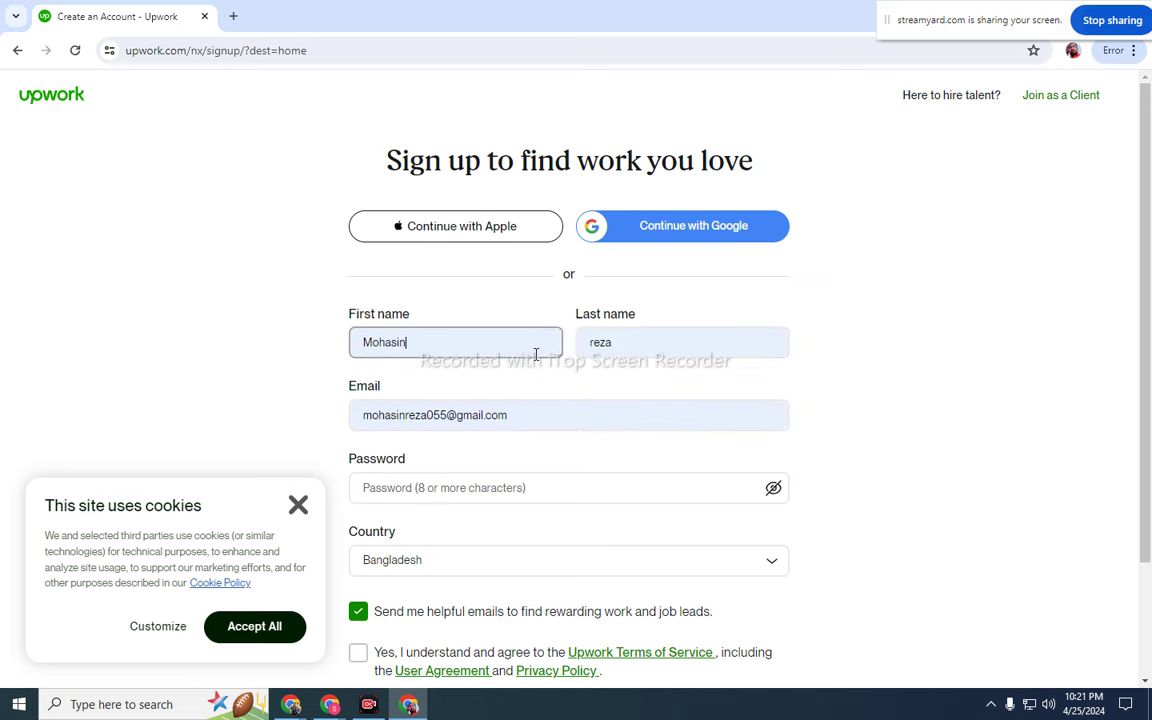
pyautogui.click(525, 334)
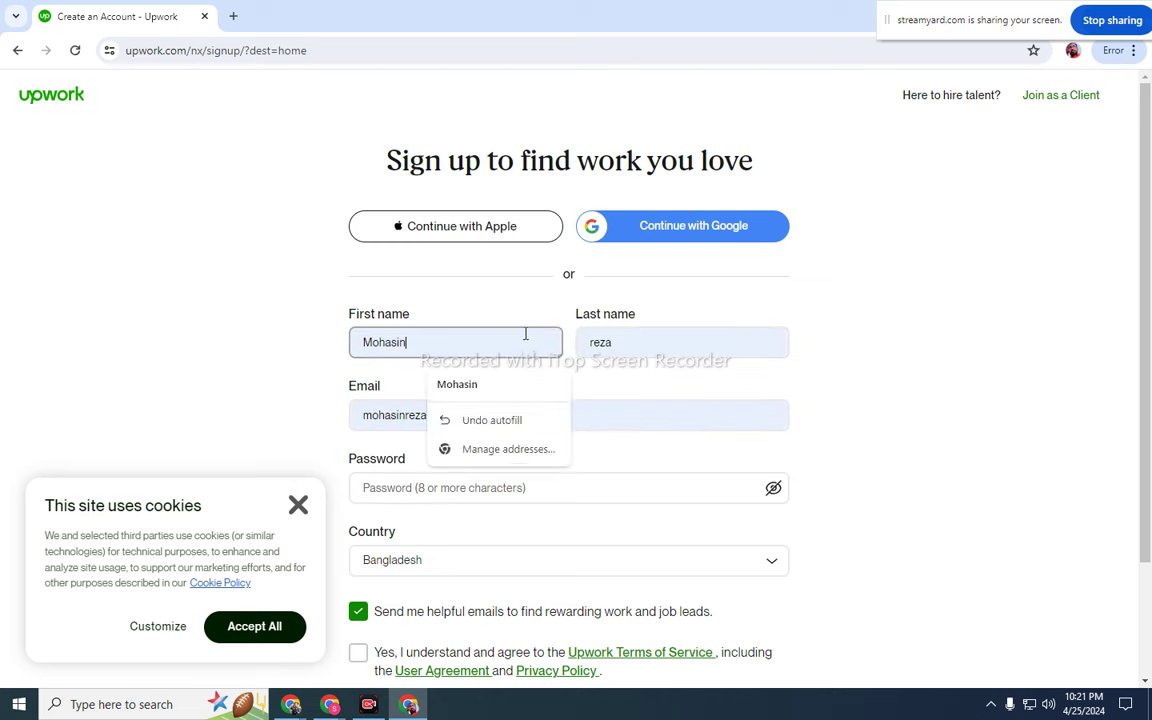
pyautogui.click(880, 348)
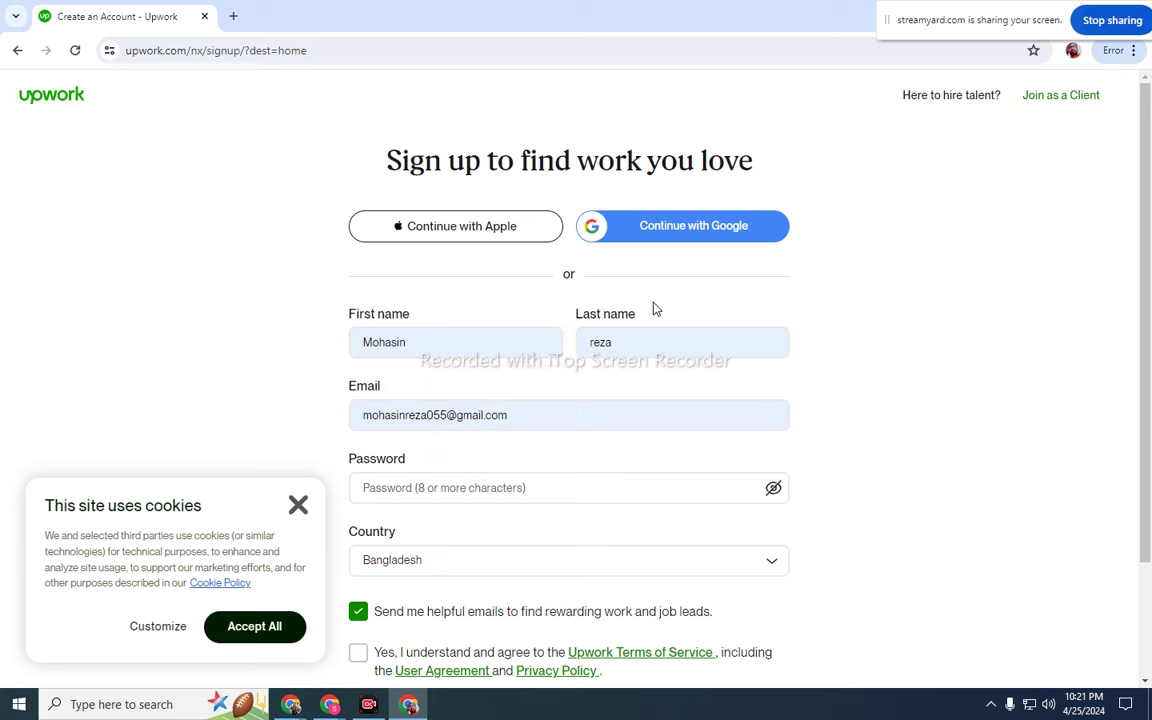
pyautogui.click(483, 351)
pyautogui.click(262, 386)
# - Check the email field and move on to the Password field
pyautogui.click(409, 427)
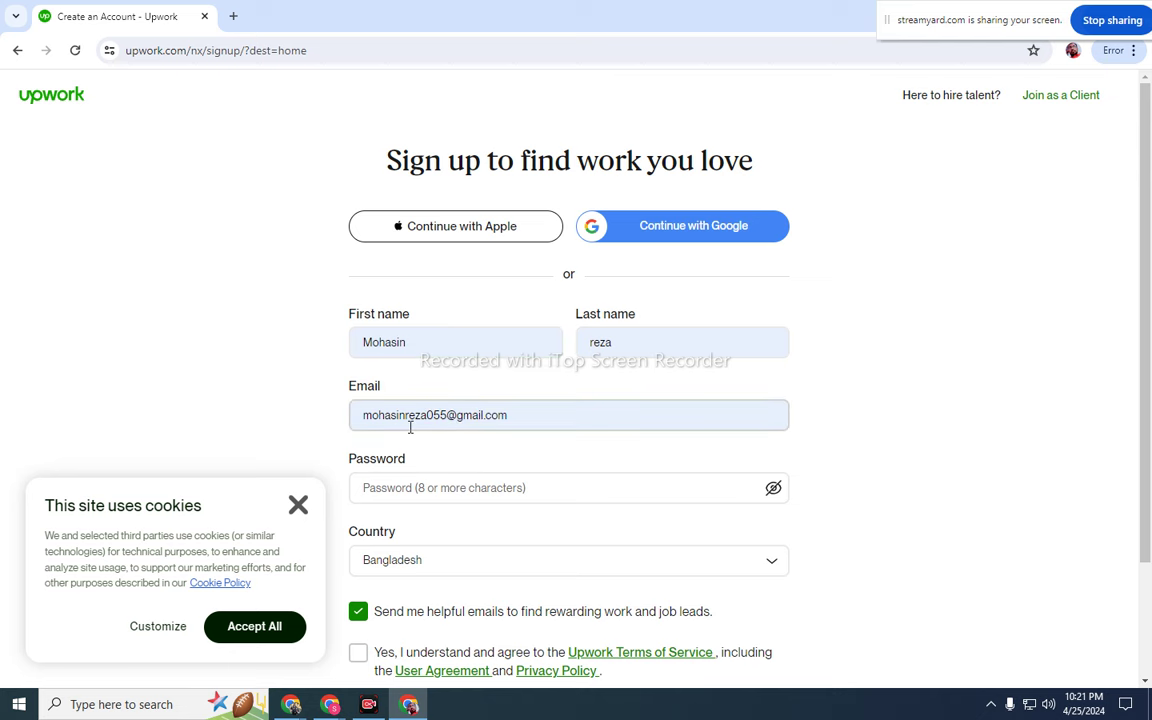
pyautogui.scroll(-2, 410, 427)
pyautogui.click(428, 353)
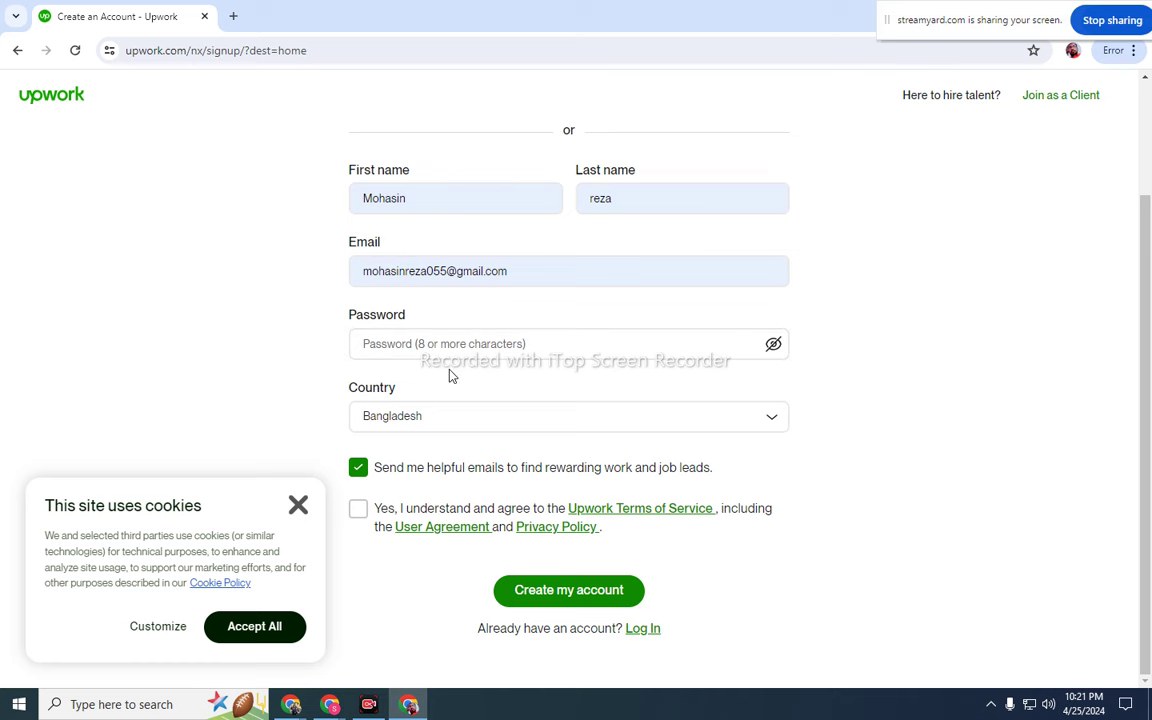
pyautogui.scroll(1, 449, 375)
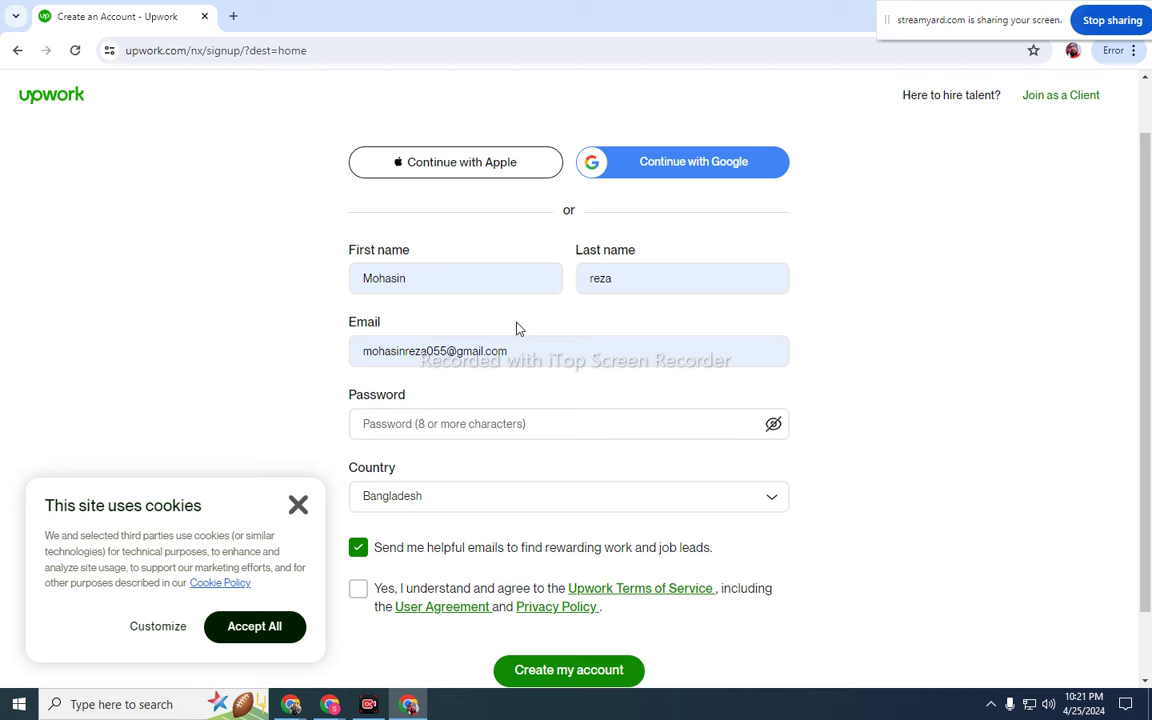
pyautogui.scroll(-1, 608, 341)
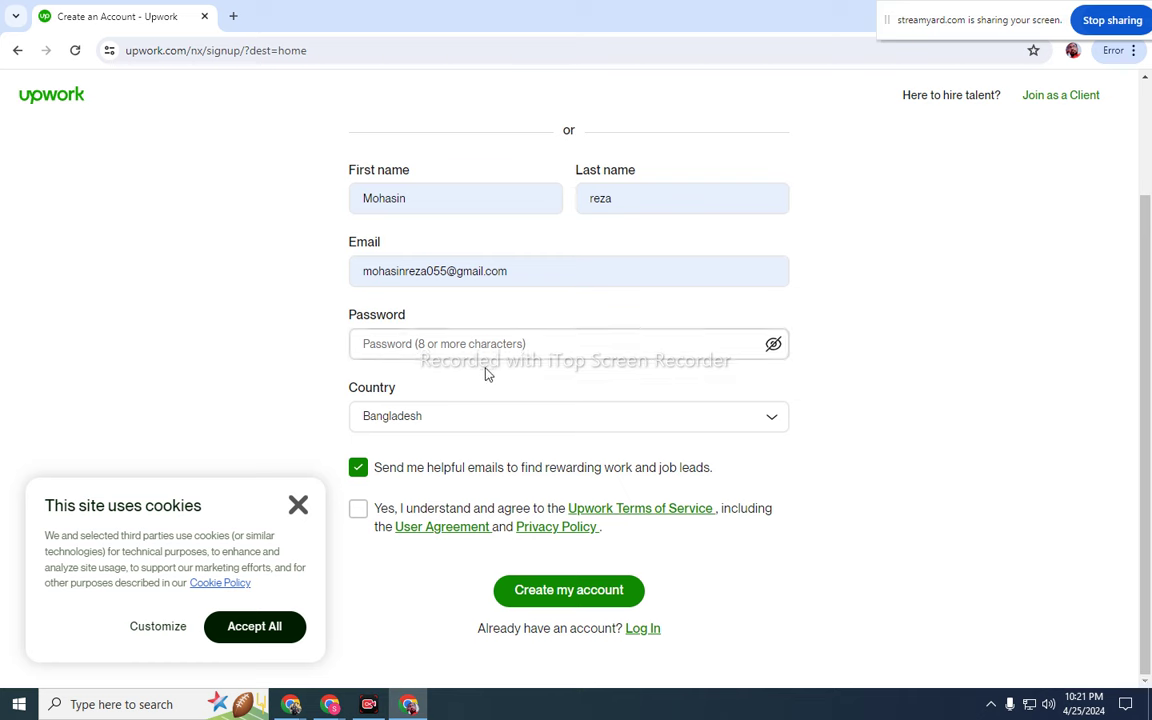
pyautogui.click(443, 341)
# - Enter an account password of at least 8 characters, shown as plain text
pyautogui.click(291, 357)
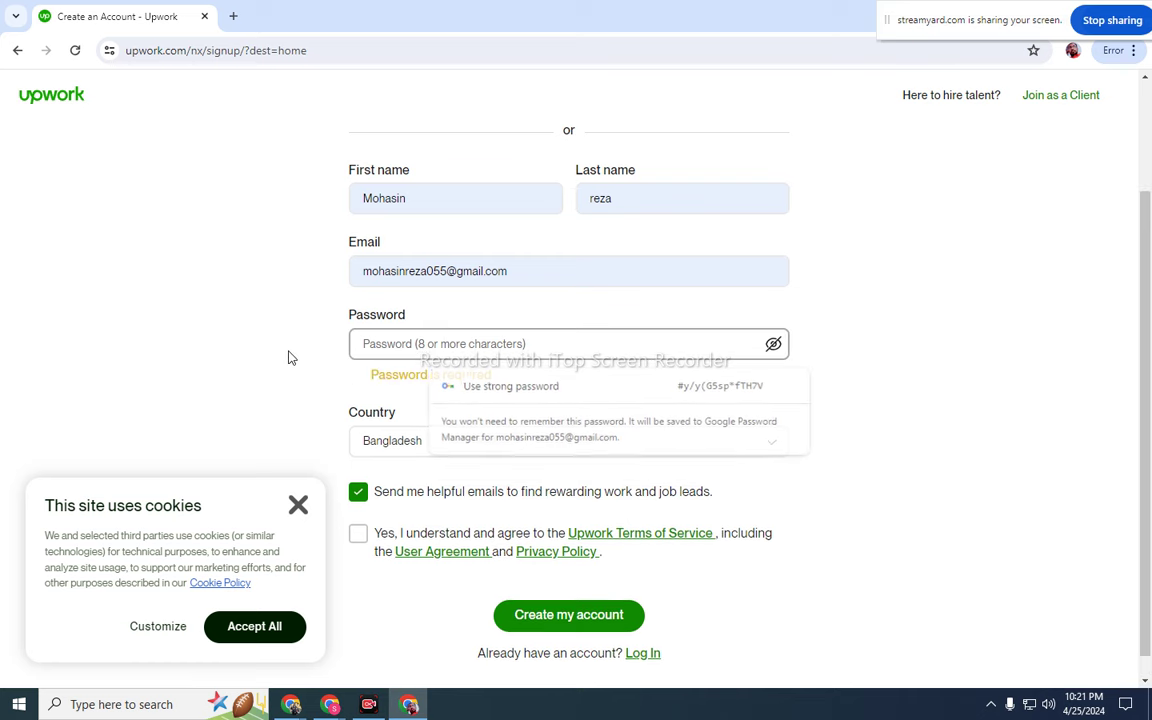
pyautogui.click(507, 345)
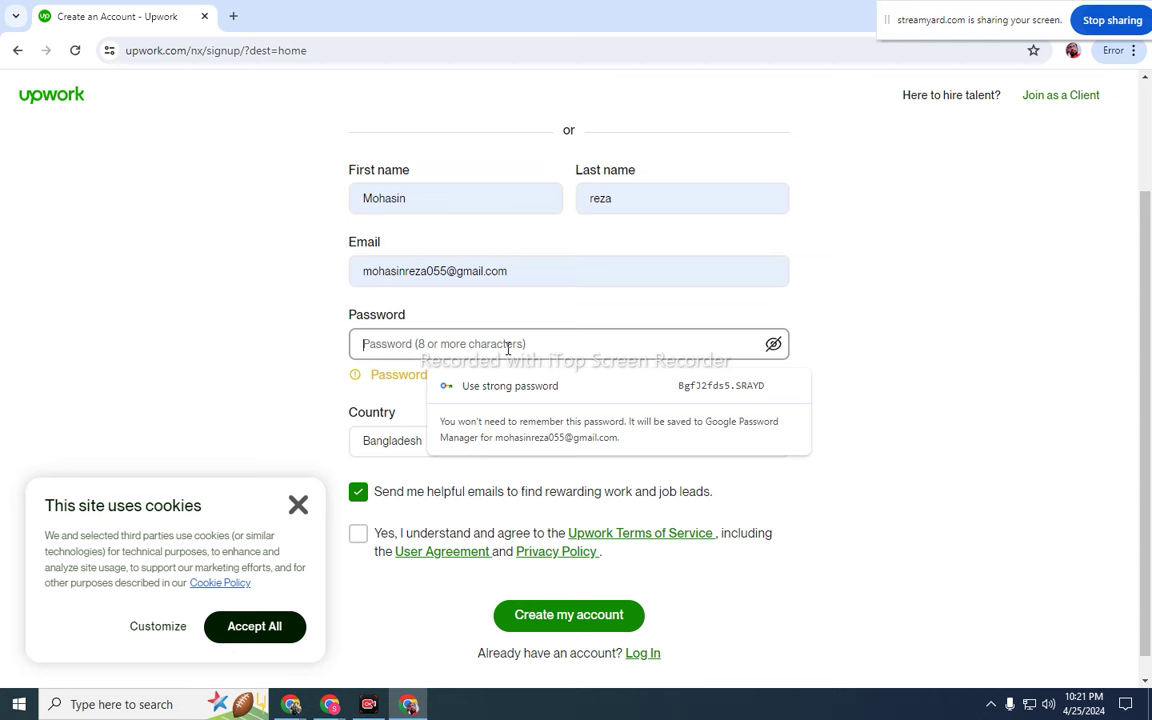
pyautogui.scroll(-1, 1098, 409)
pyautogui.click(773, 320)
pyautogui.click(690, 321)
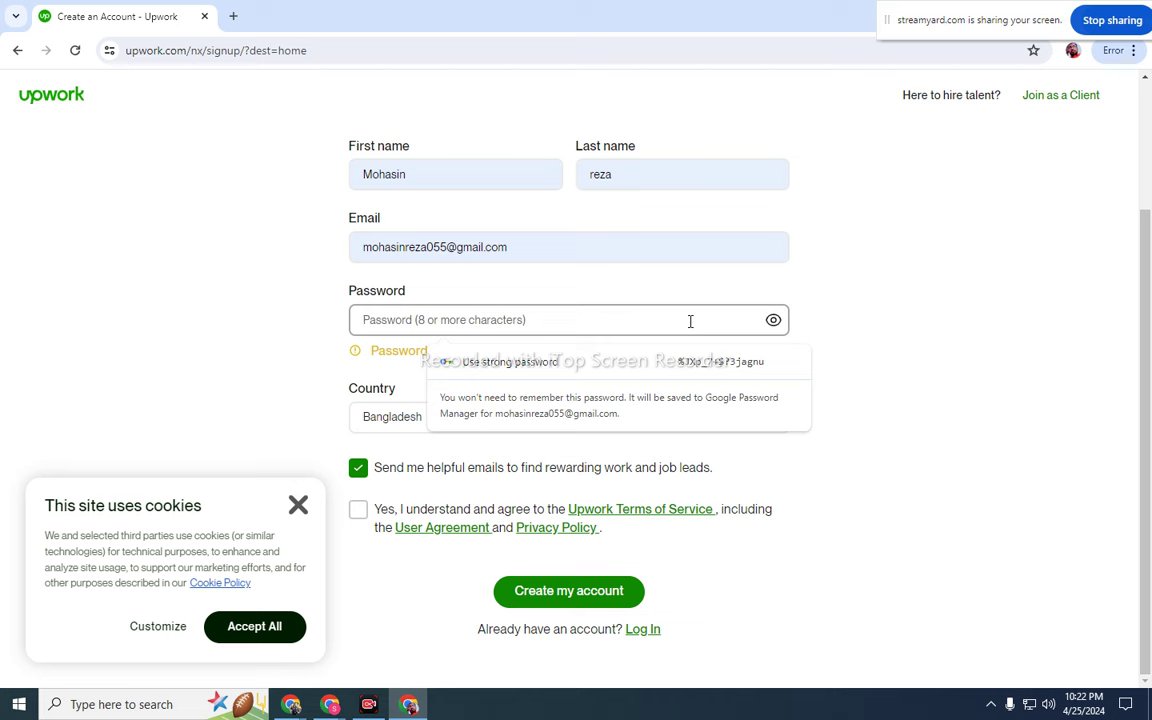
pyautogui.press('BackSpace')
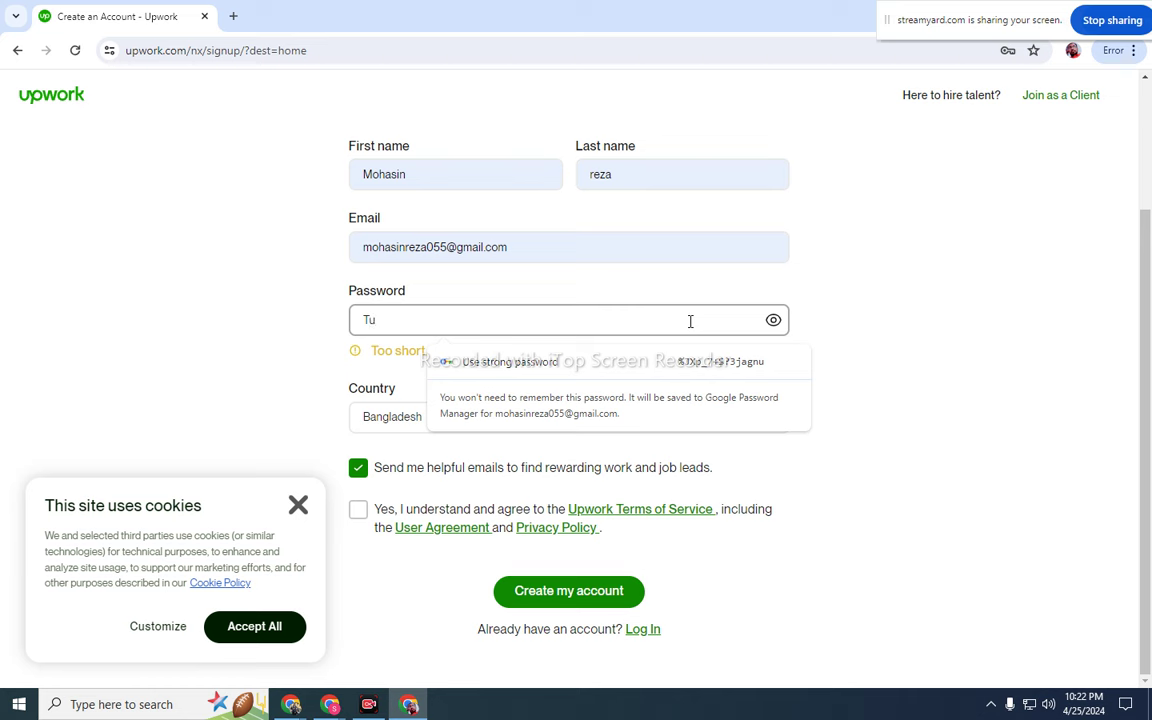
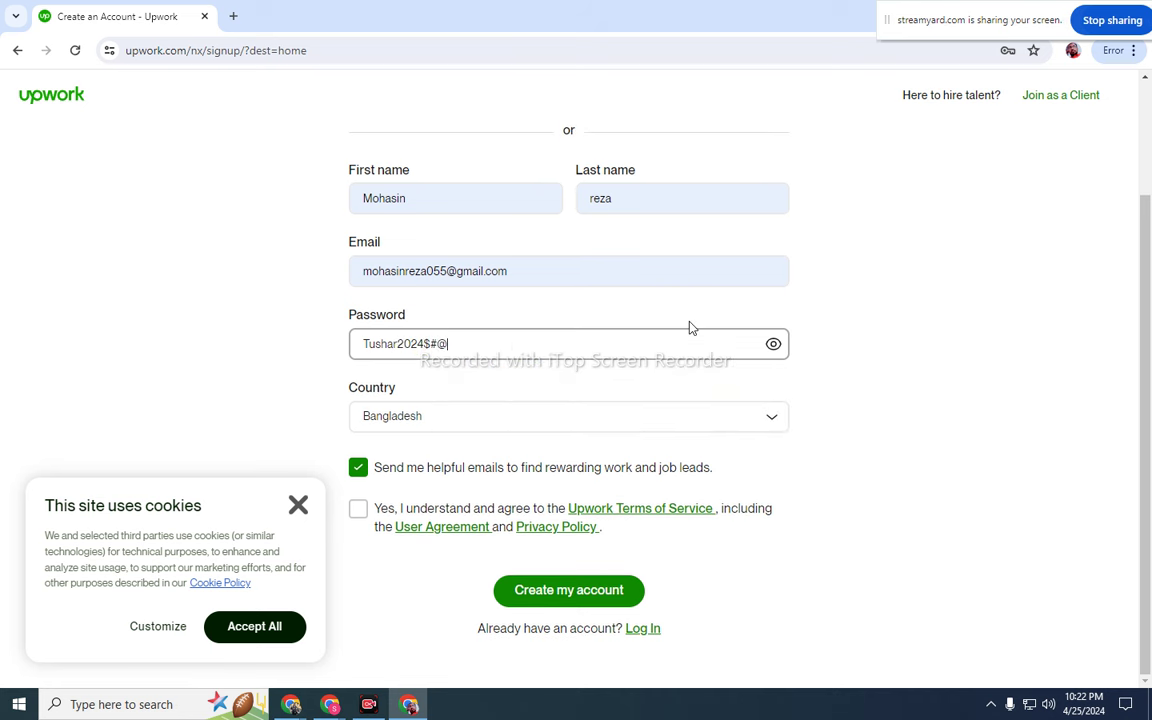
# - Draw an arrow pointing at the password on a screenshot overlay, then close it
pyautogui.click(991, 704)
pyautogui.click(963, 640)
pyautogui.moveTo(260, 139)
pyautogui.mouseDown()
pyautogui.moveTo(363, 283)
pyautogui.moveTo(1050, 520)
pyautogui.mouseUp()
pyautogui.click(1065, 411)
pyautogui.moveTo(134, 420)
pyautogui.mouseDown()
pyautogui.moveTo(314, 386)
pyautogui.moveTo(355, 358)
pyautogui.mouseUp()
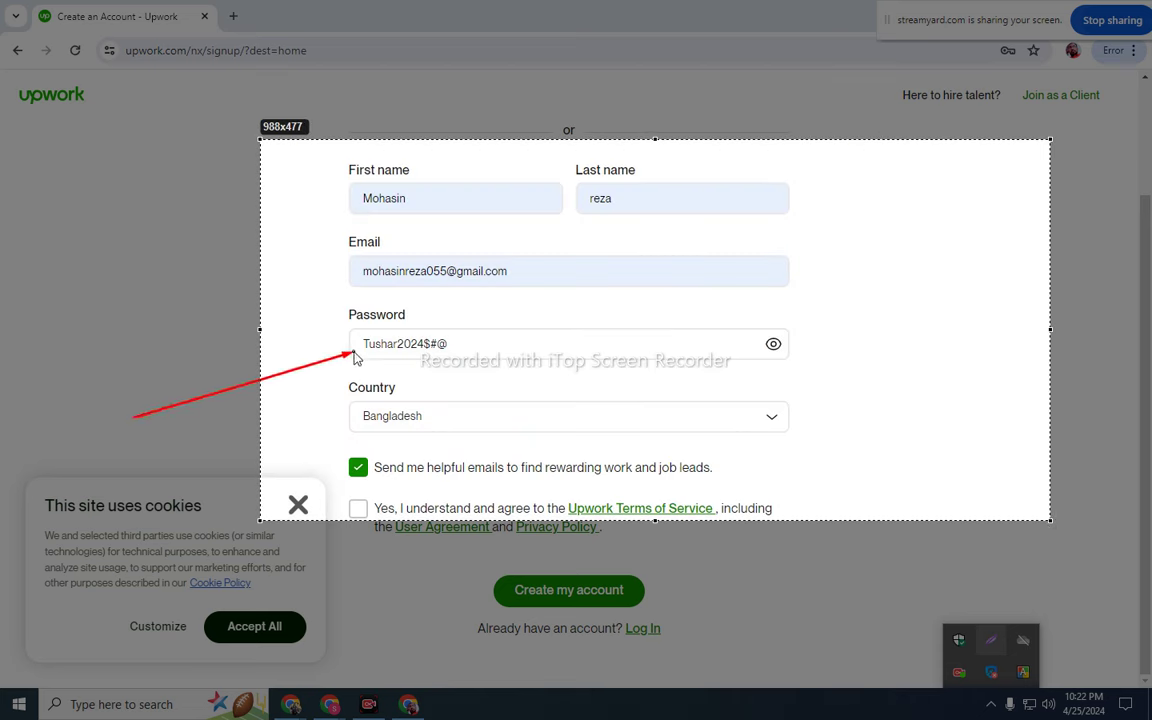
pyautogui.click(1040, 536)
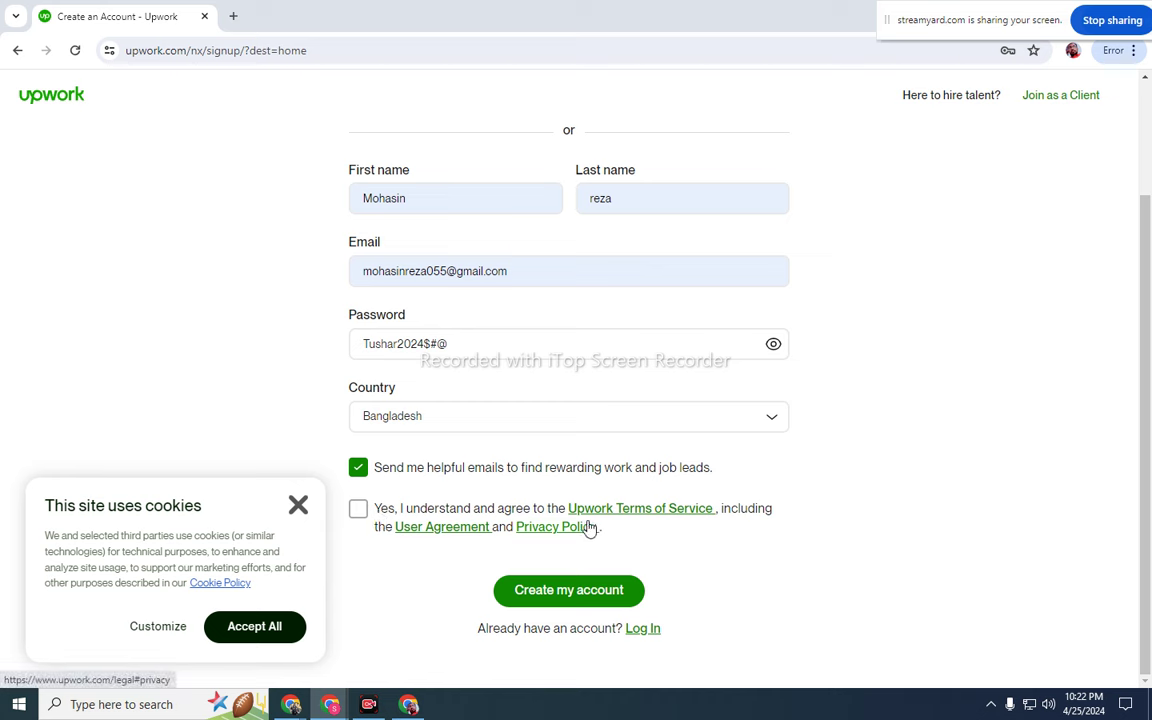
# - Agree to the Upwork Terms of Service and accept all cookies
pyautogui.click(359, 512)
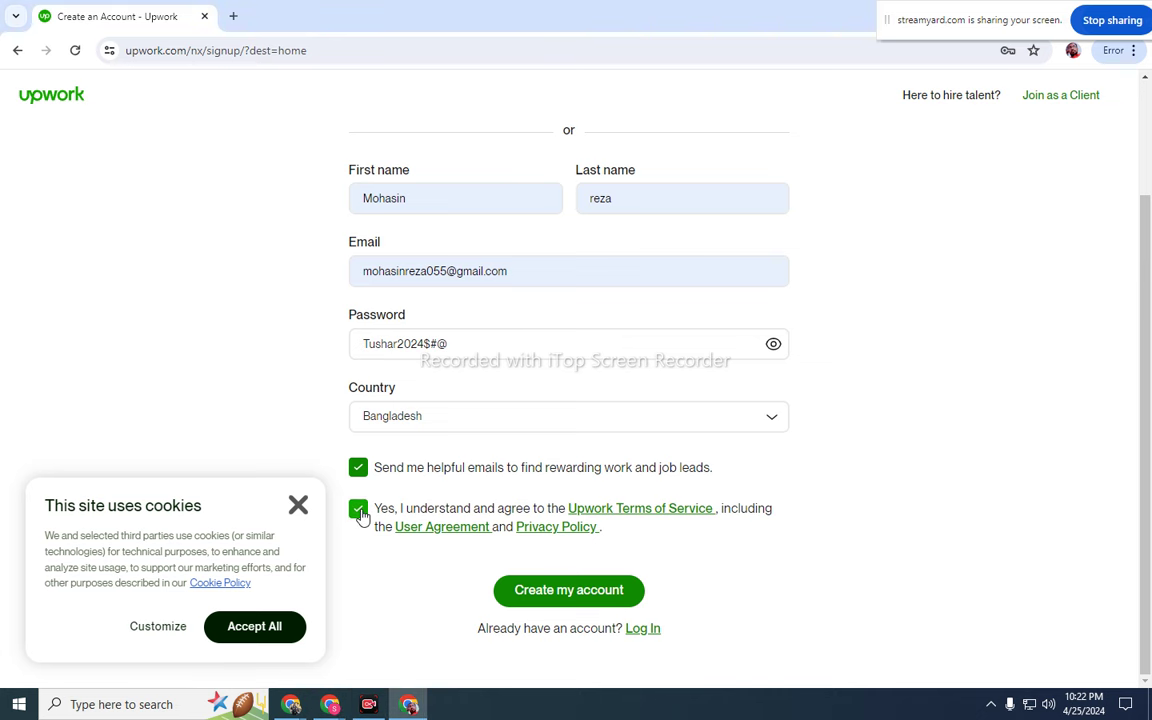
pyautogui.click(255, 627)
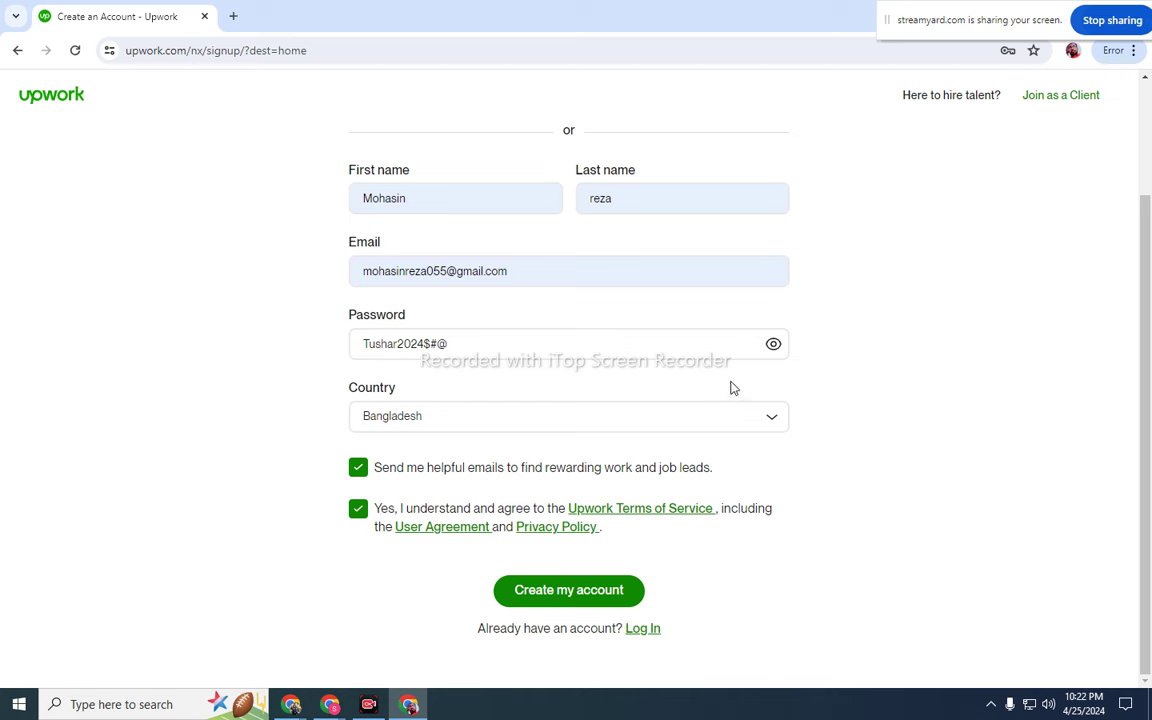
pyautogui.click(775, 347)
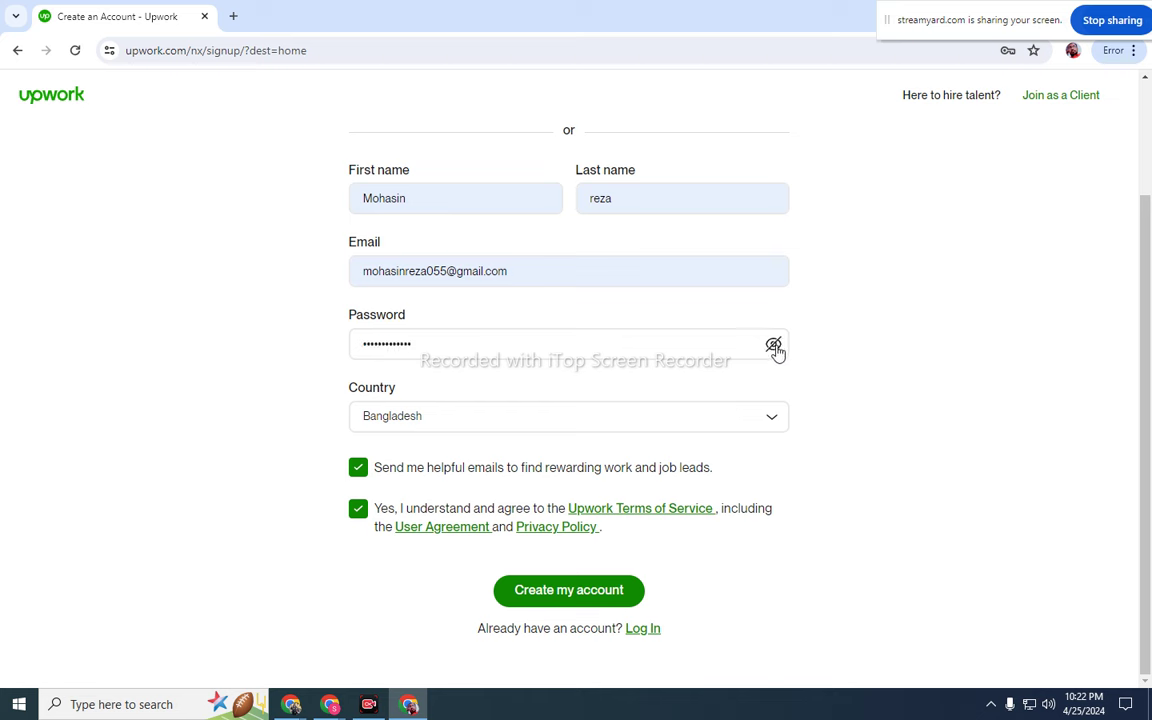
pyautogui.click(775, 347)
# - Replace the password with a pasted new one and submit with 'Create my account'
pyautogui.moveTo(581, 355); pyautogui.dragTo(303, 361)
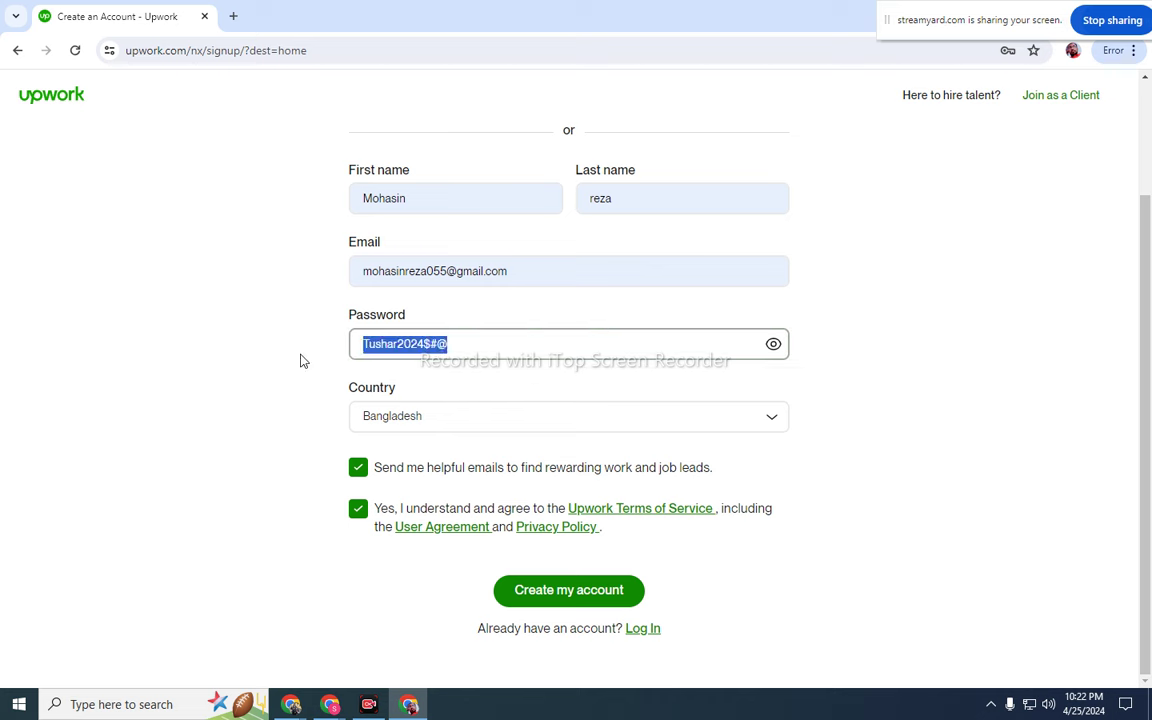
pyautogui.press('BackSpace')
pyautogui.write('fg')
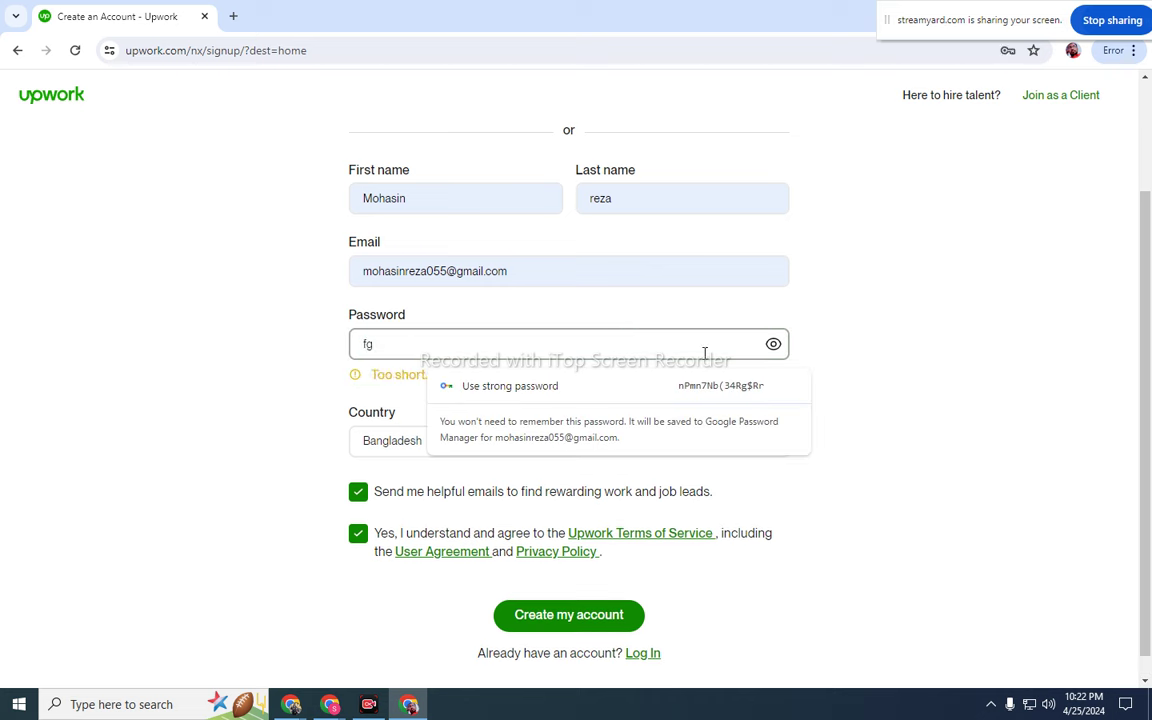
pyautogui.press('BackSpace')
pyautogui.press('BackSpace')
pyautogui.click(773, 344)
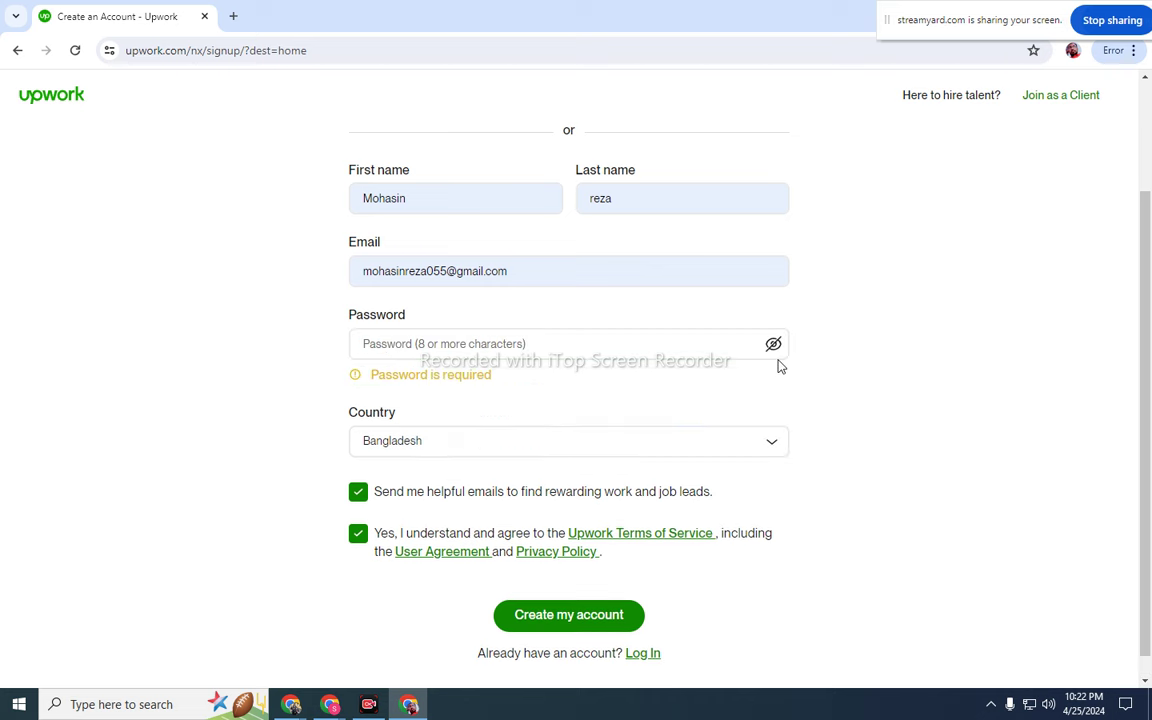
pyautogui.hotkey('ctrl', 'v')
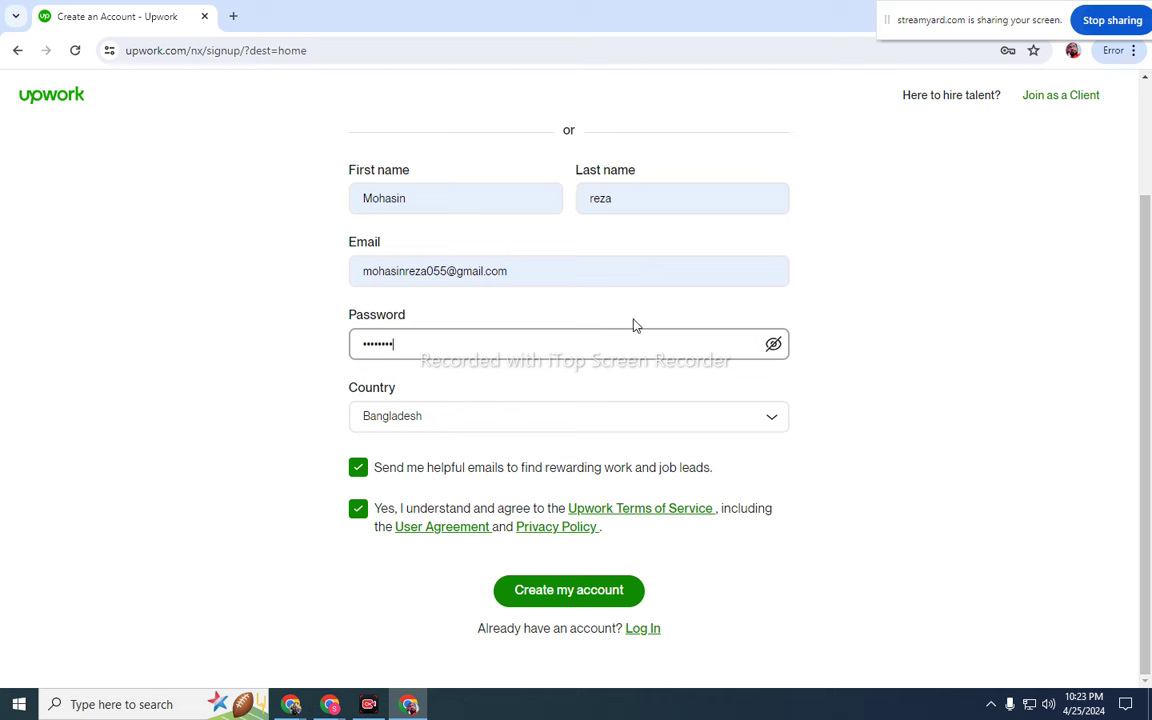
pyautogui.click(565, 597)
pyautogui.moveTo(372, 707)
# - Submit the signup form to create the Upwork account and save its password in Chrome
pyautogui.click(590, 595)
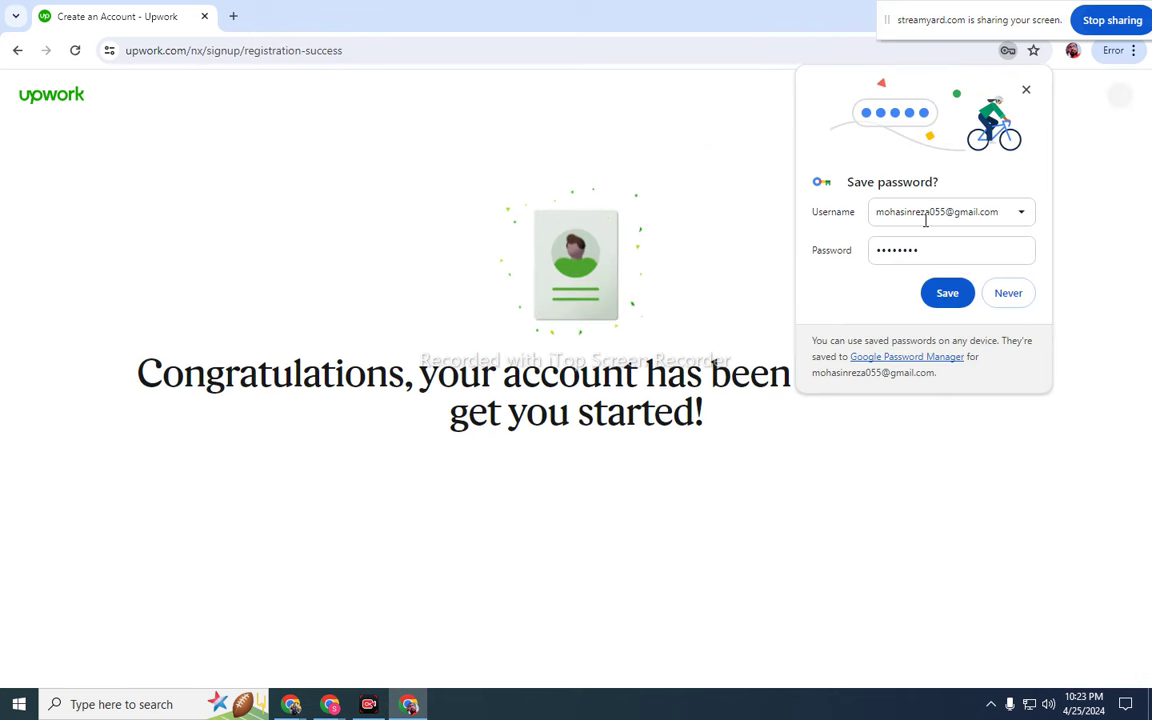
pyautogui.click(949, 294)
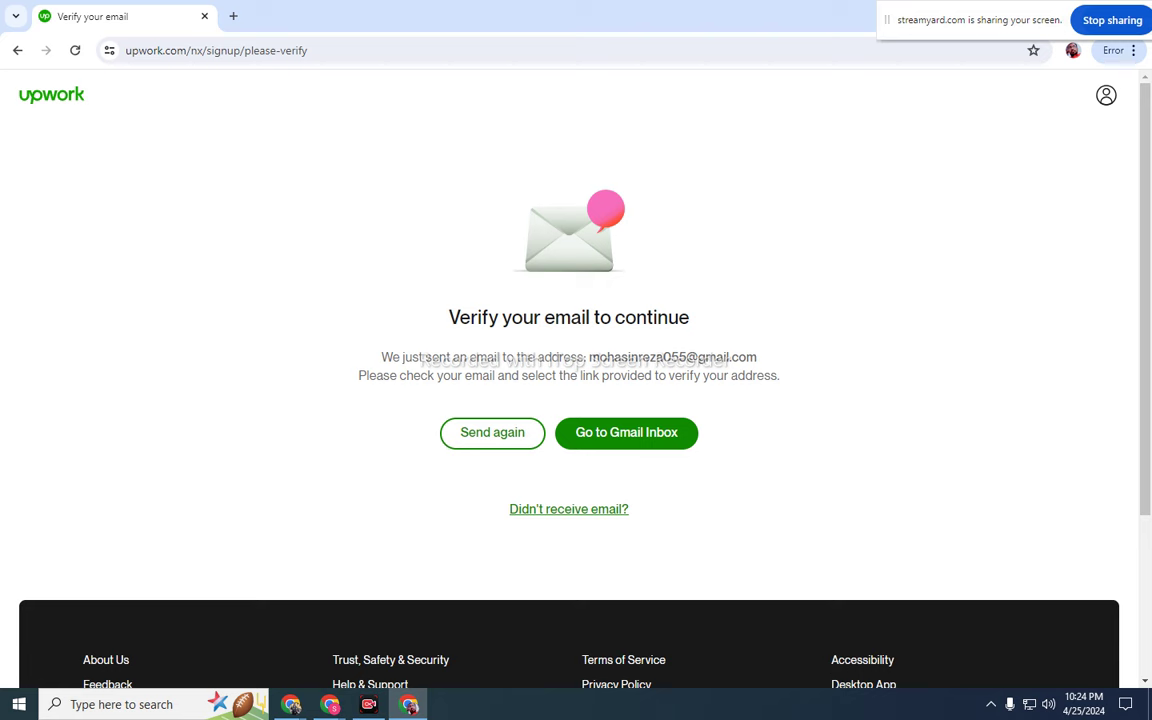
# - Draw a temporary red arrow at the verify-email heading, then open a new tab
pyautogui.click(990, 704)
pyautogui.click(991, 640)
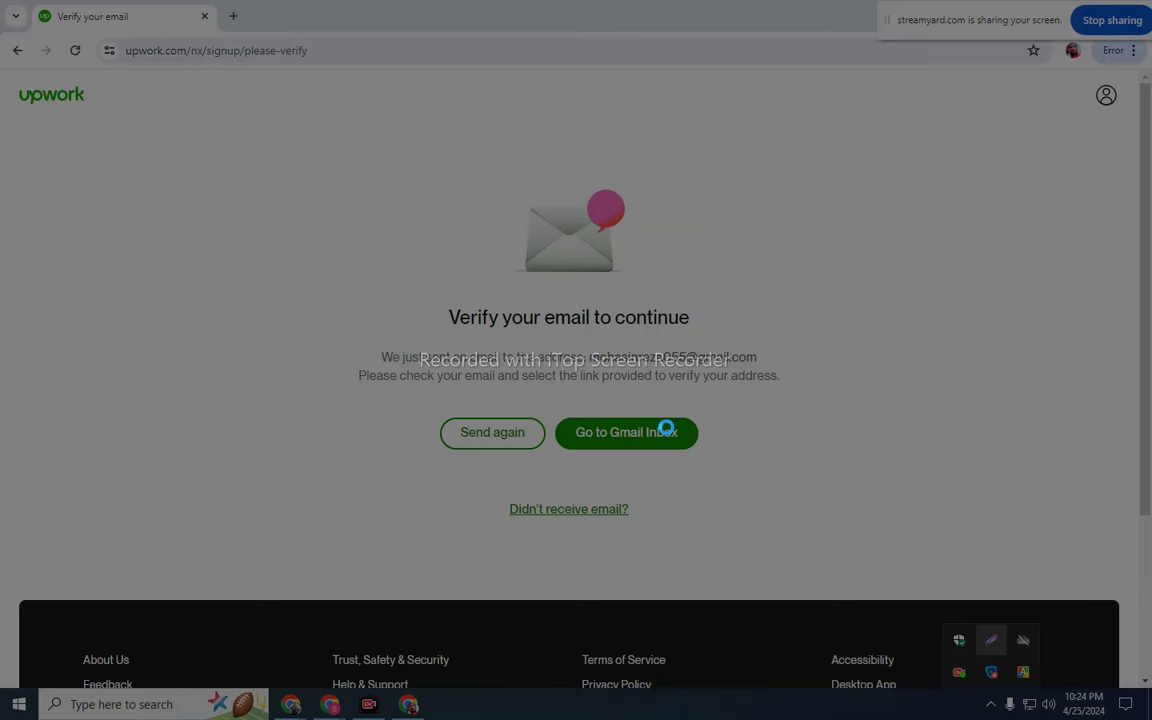
pyautogui.moveTo(227, 137)
pyautogui.mouseDown()
pyautogui.moveTo(815, 399)
pyautogui.moveTo(926, 674)
pyautogui.moveTo(960, 542)
pyautogui.mouseUp()
pyautogui.click(975, 430)
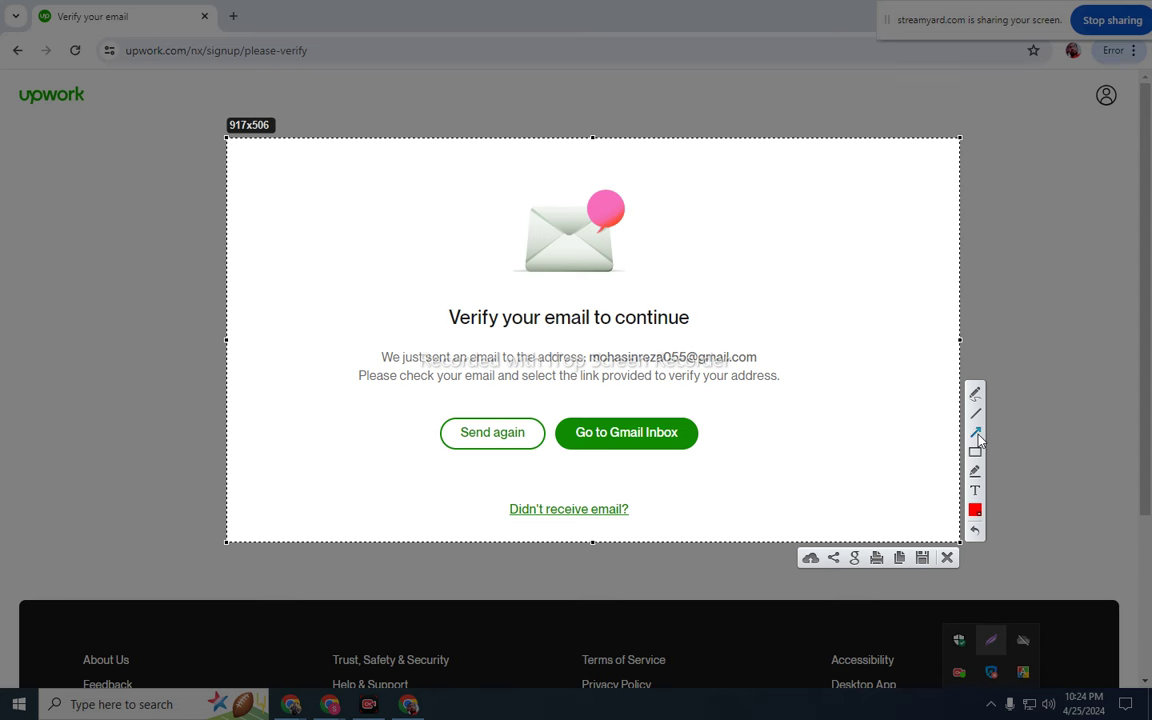
pyautogui.moveTo(800, 138); pyautogui.dragTo(653, 312)
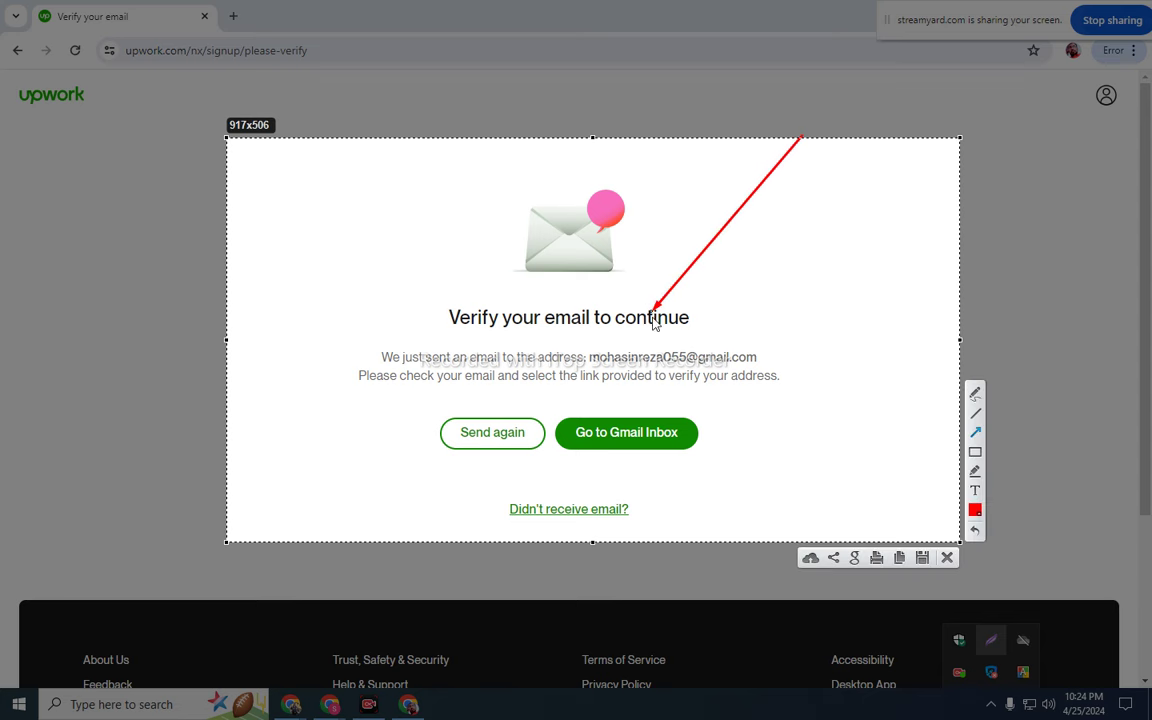
pyautogui.click(946, 555)
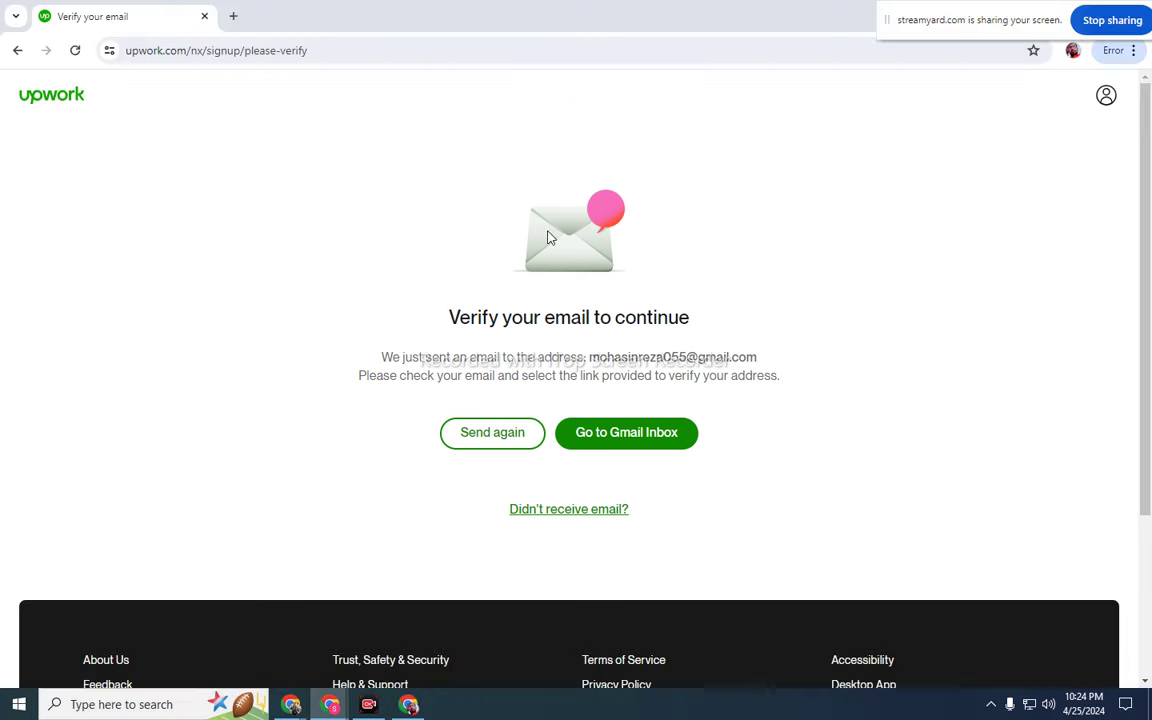
pyautogui.click(233, 16)
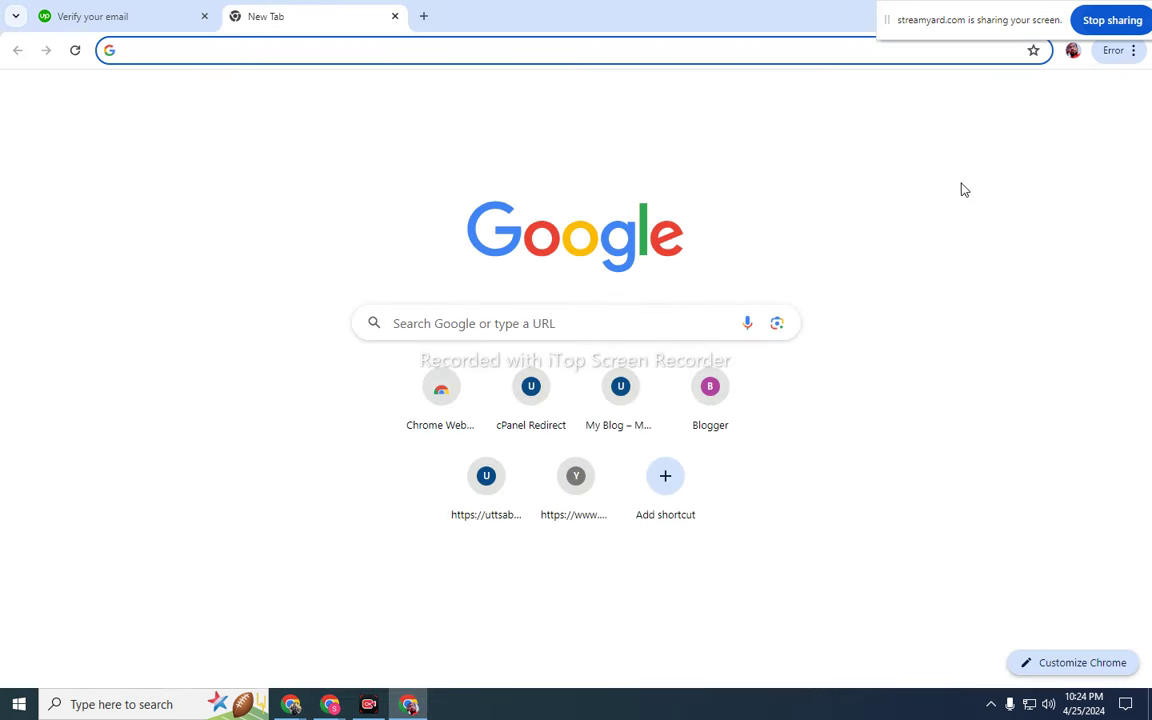
# - In Gmail, open Upwork's 'Verify your email address' message and click Verify Email
pyautogui.click(959, 100)
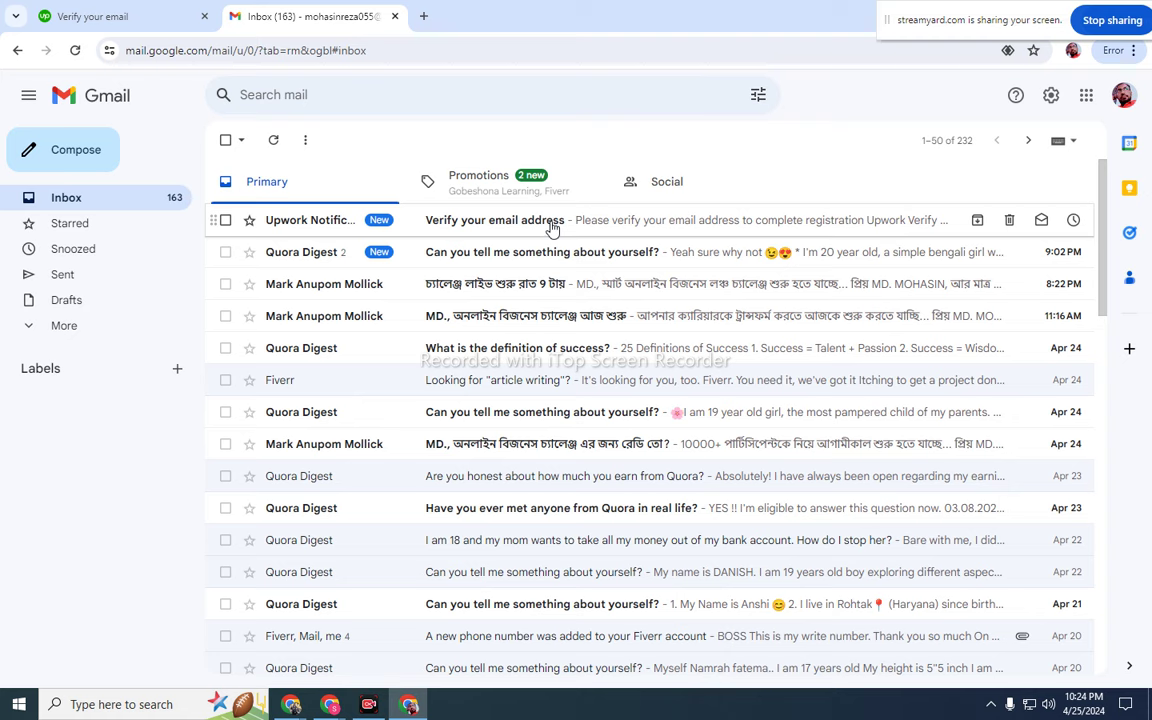
pyautogui.click(548, 222)
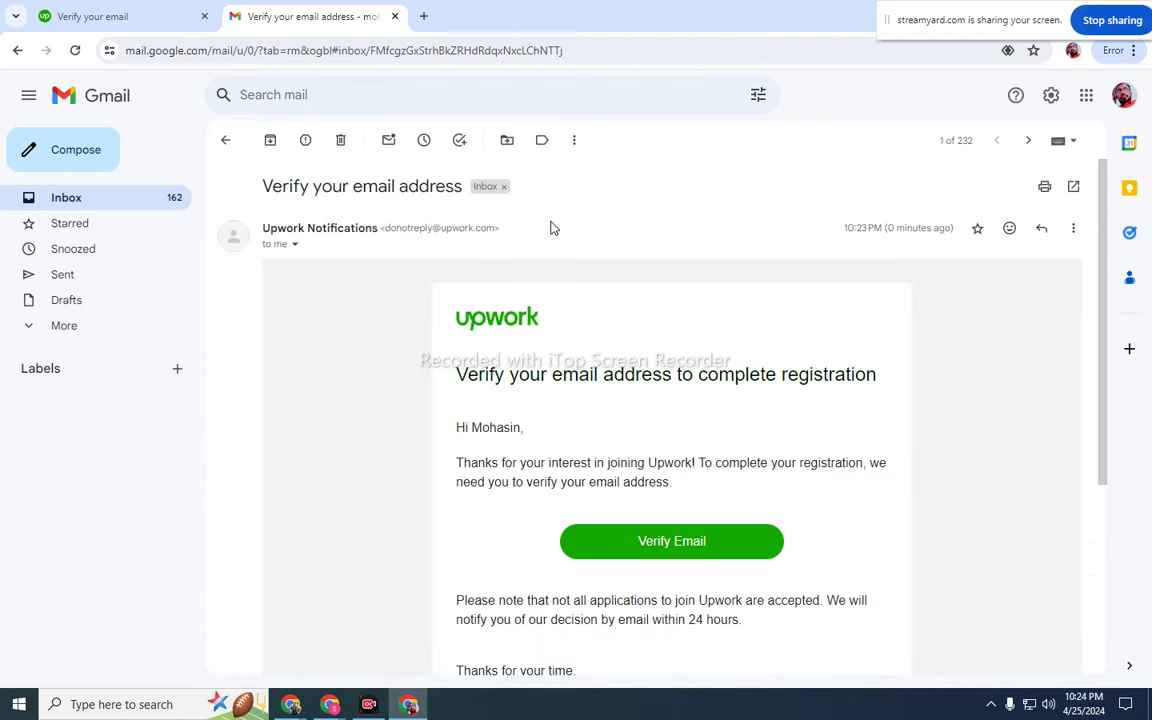
pyautogui.click(681, 548)
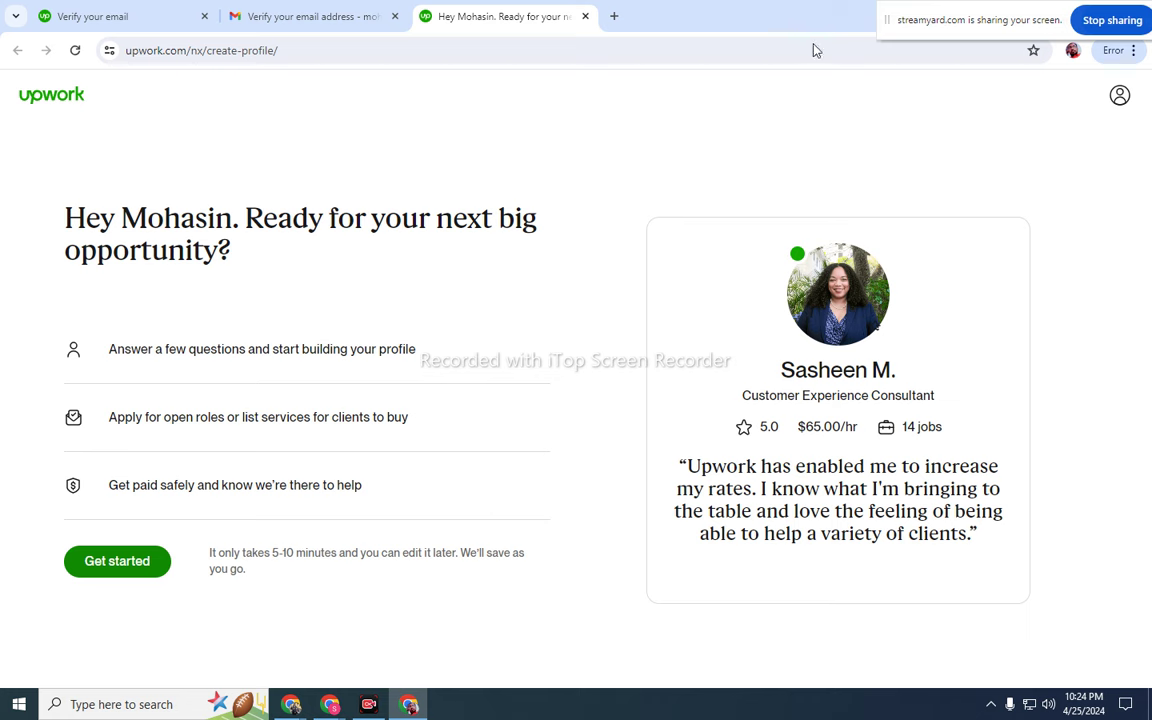
# - Start the profile, answering 'I am an expert' and 'To get experience' for a full-time job
pyautogui.click(125, 565)
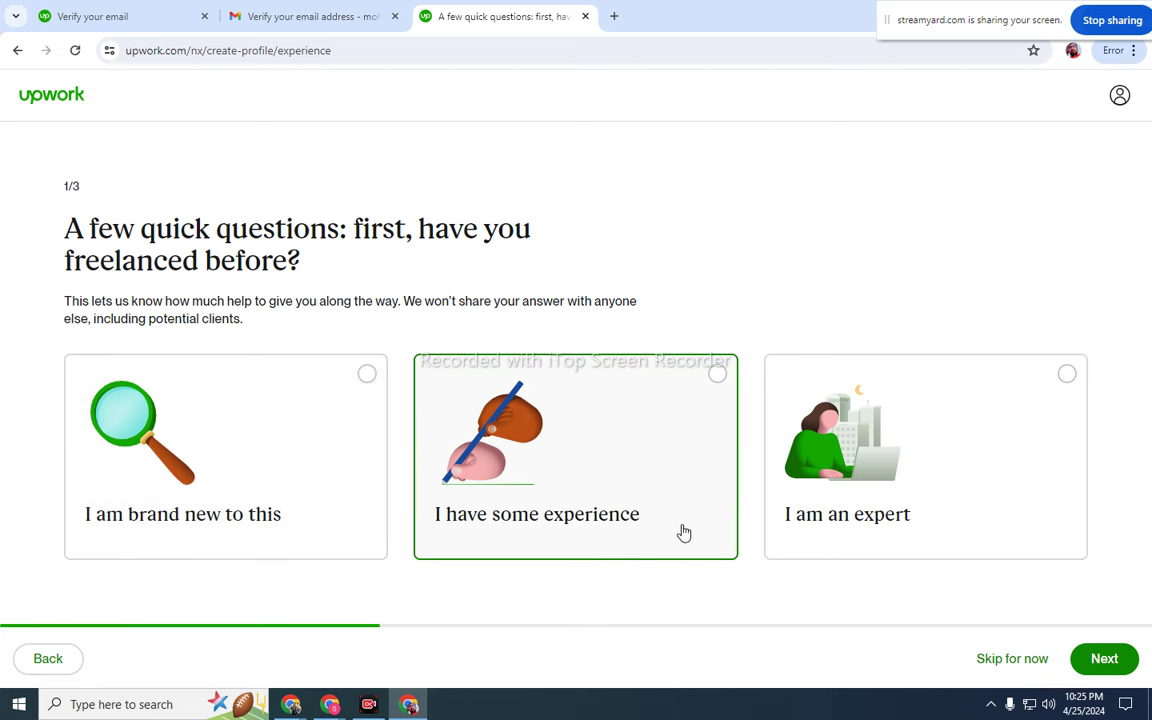
pyautogui.click(1057, 418)
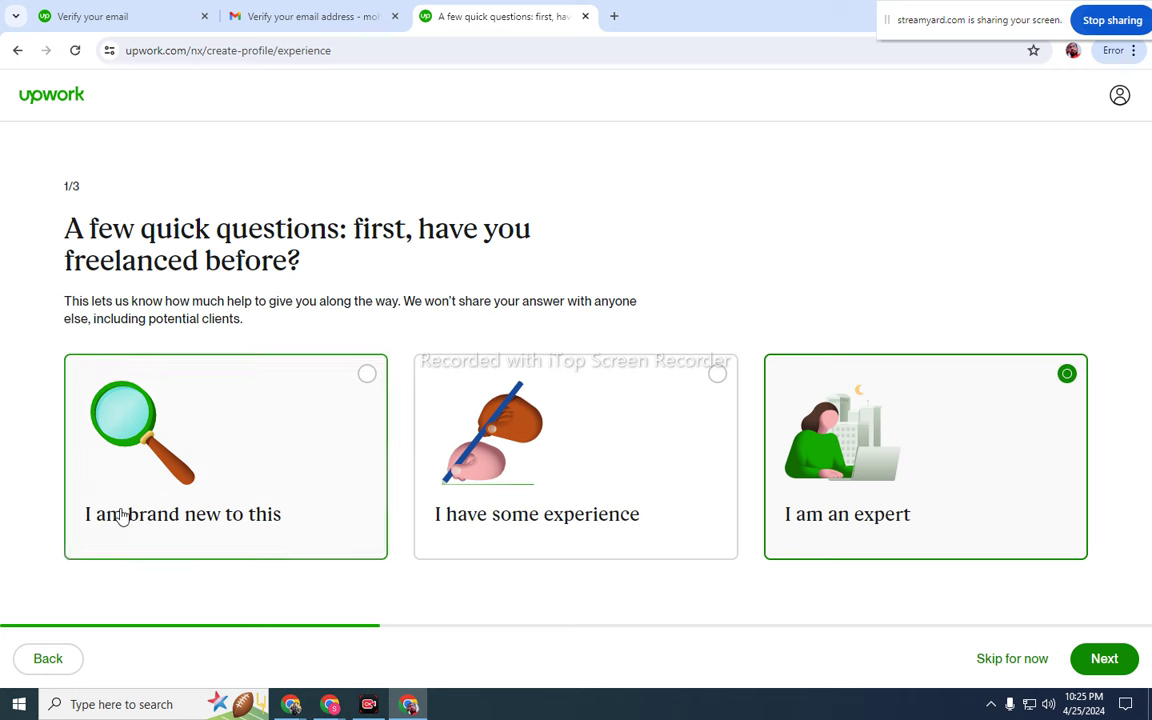
pyautogui.click(1104, 662)
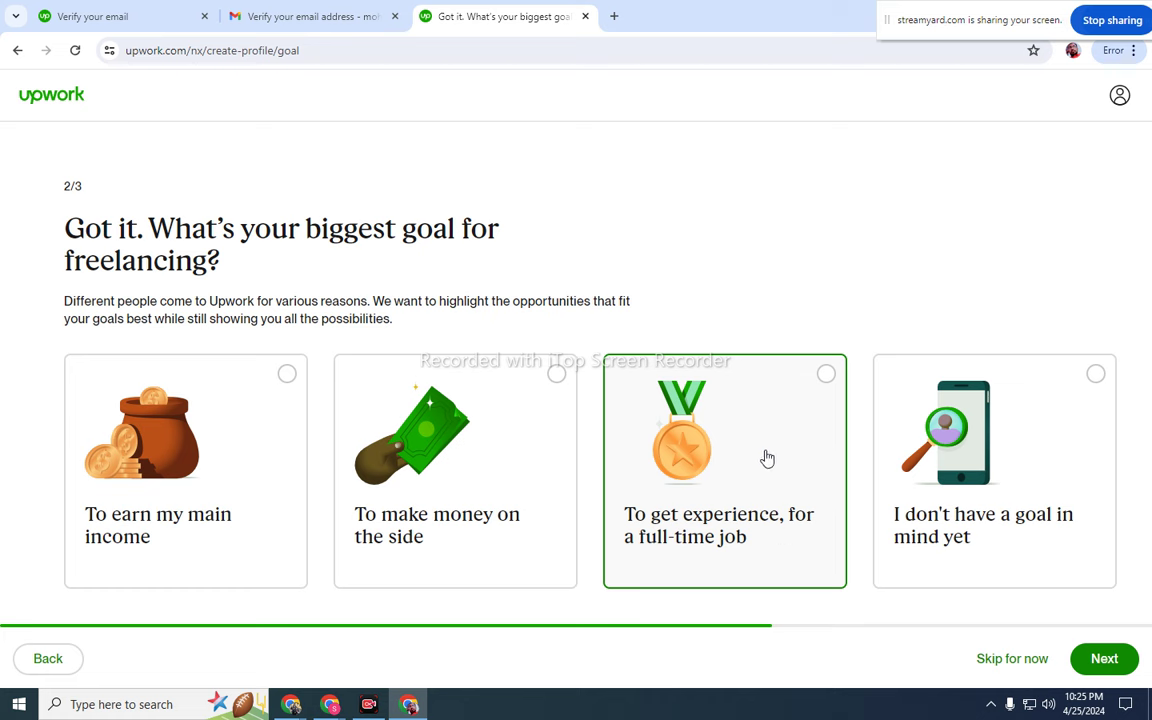
pyautogui.click(825, 376)
pyautogui.click(1105, 659)
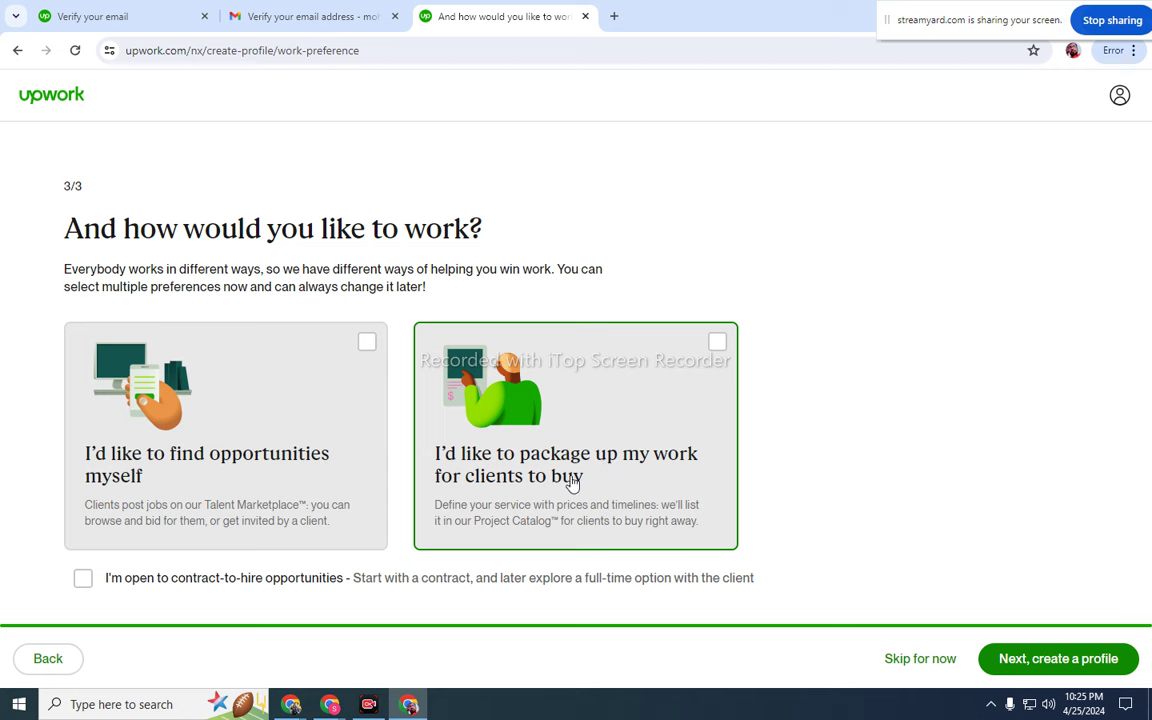
# - Choose packaging work for clients and accept contract-to-hire, then proceed to creating the profile
pyautogui.click(711, 344)
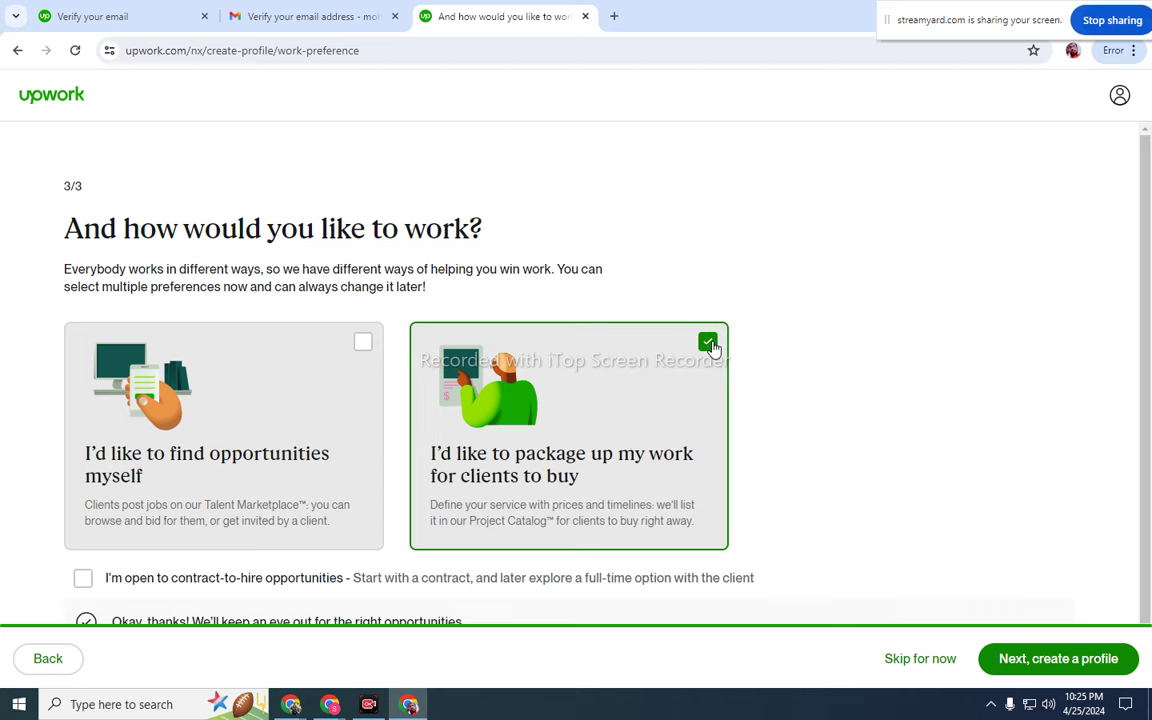
pyautogui.click(82, 580)
pyautogui.click(1031, 662)
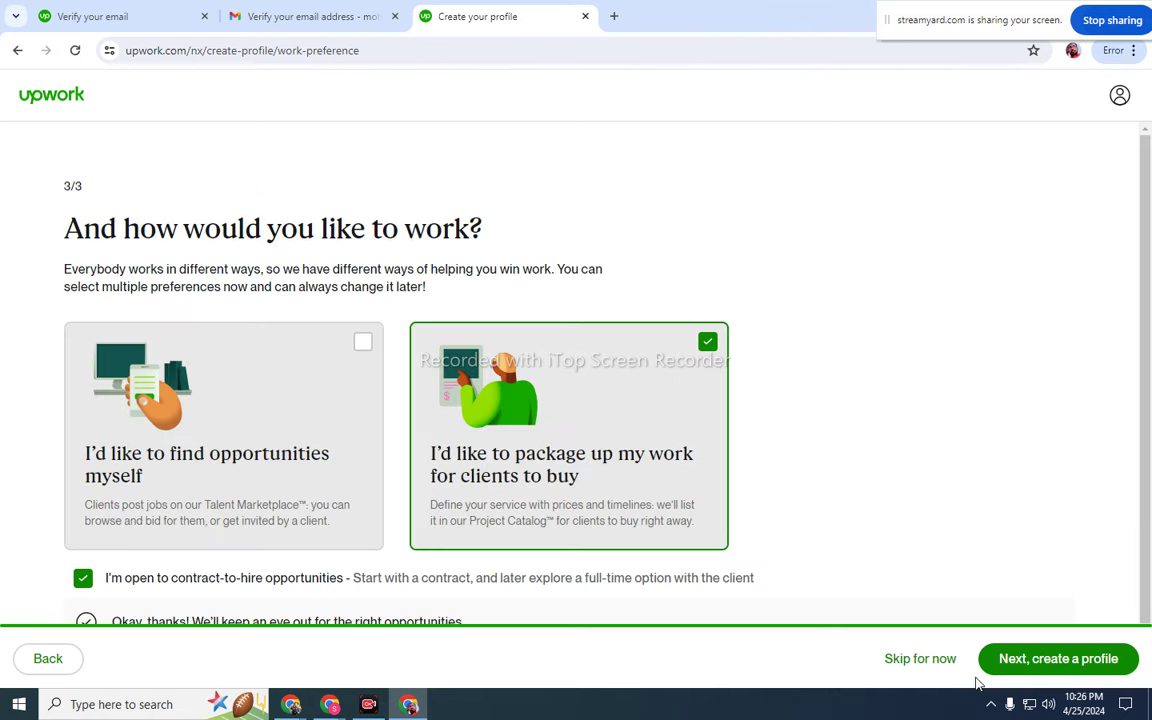
pyautogui.click(909, 659)
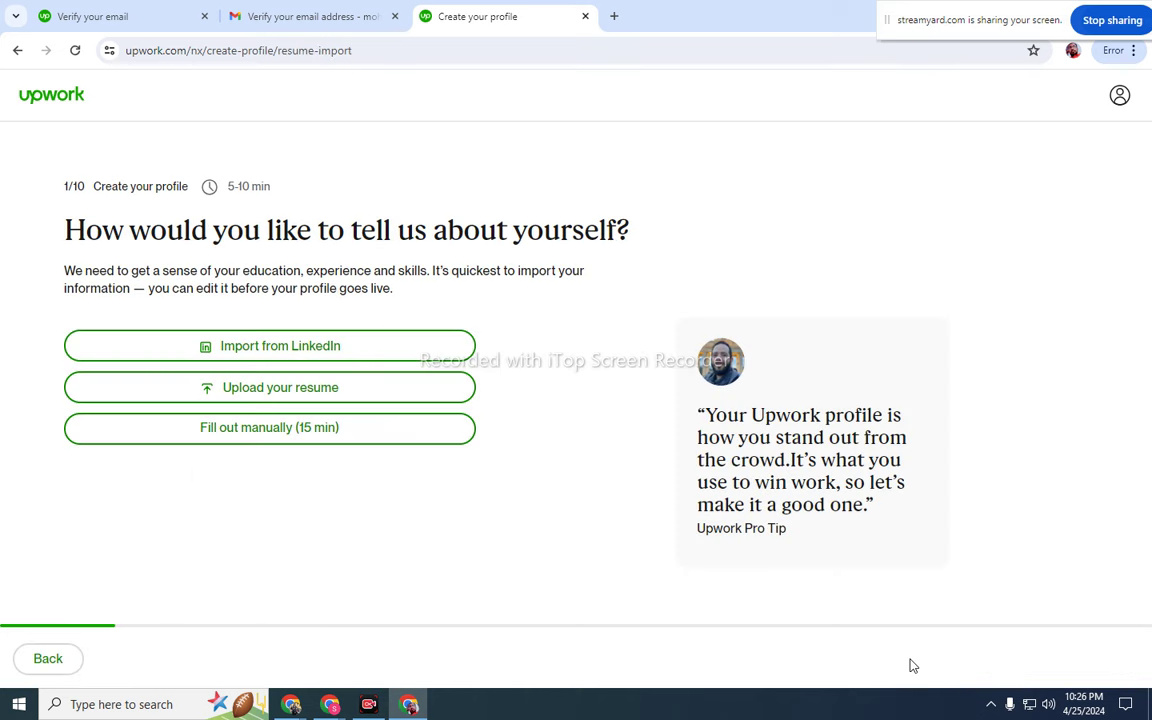
# - Go back, re-select packaging work for clients, continue, and choose Fill out manually (15 min)
pyautogui.click(18, 50)
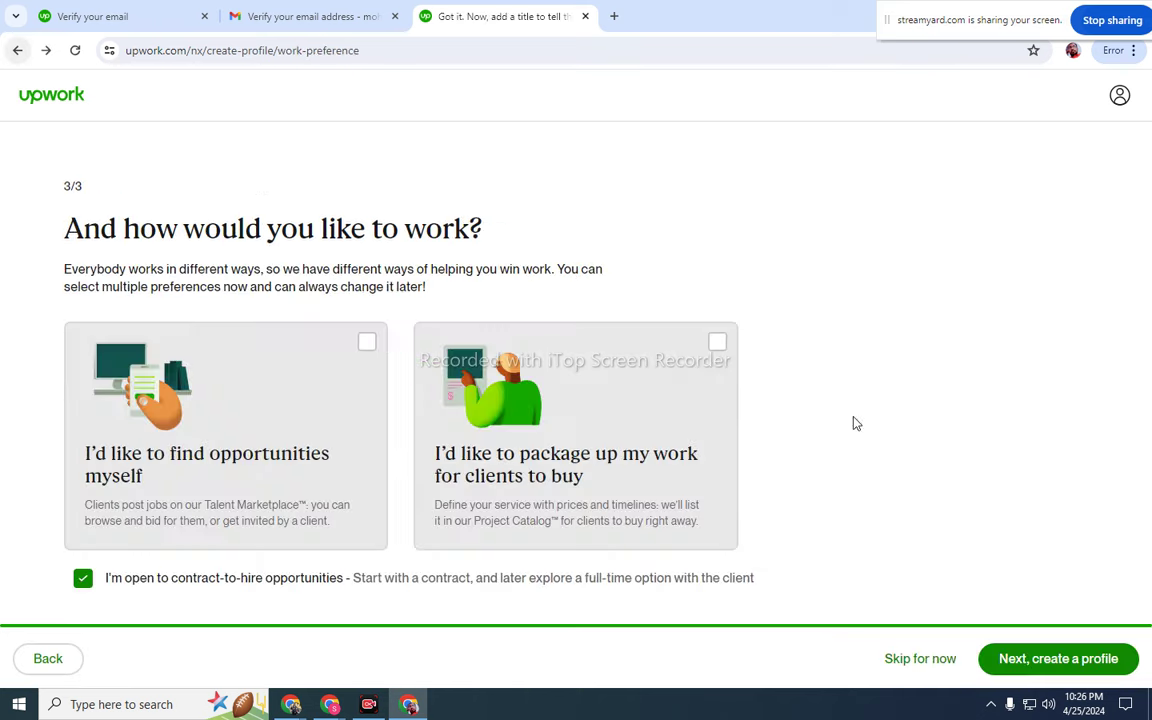
pyautogui.click(1057, 664)
pyautogui.click(699, 352)
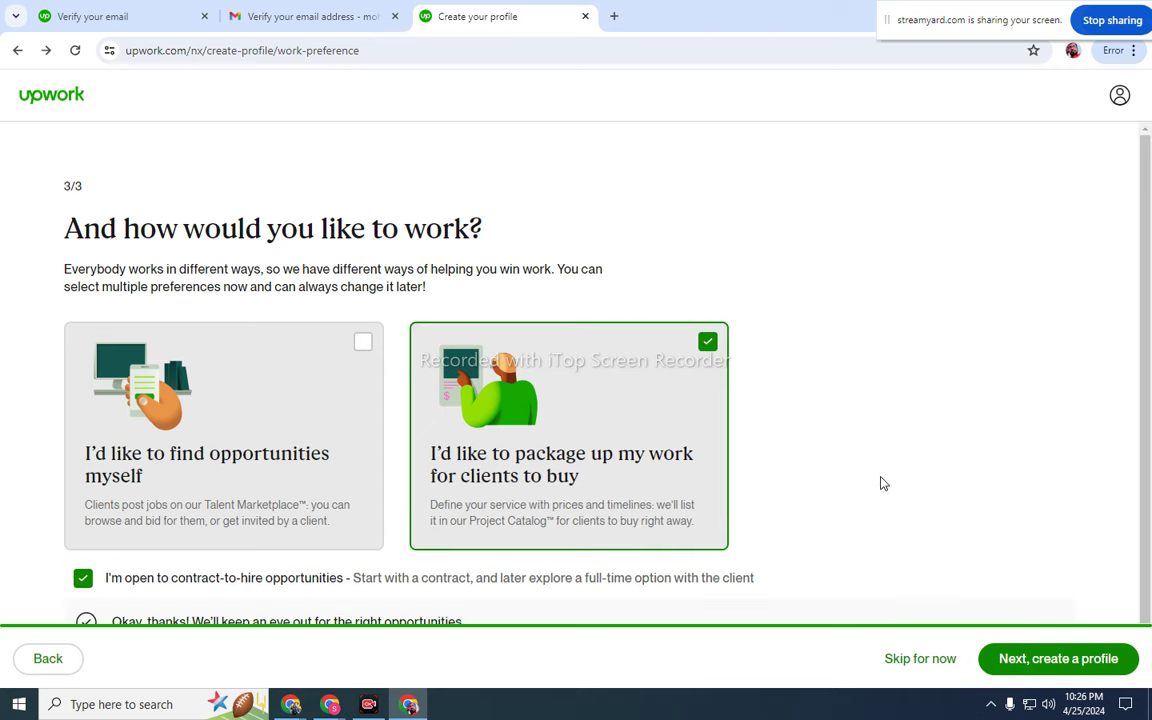
pyautogui.click(1005, 660)
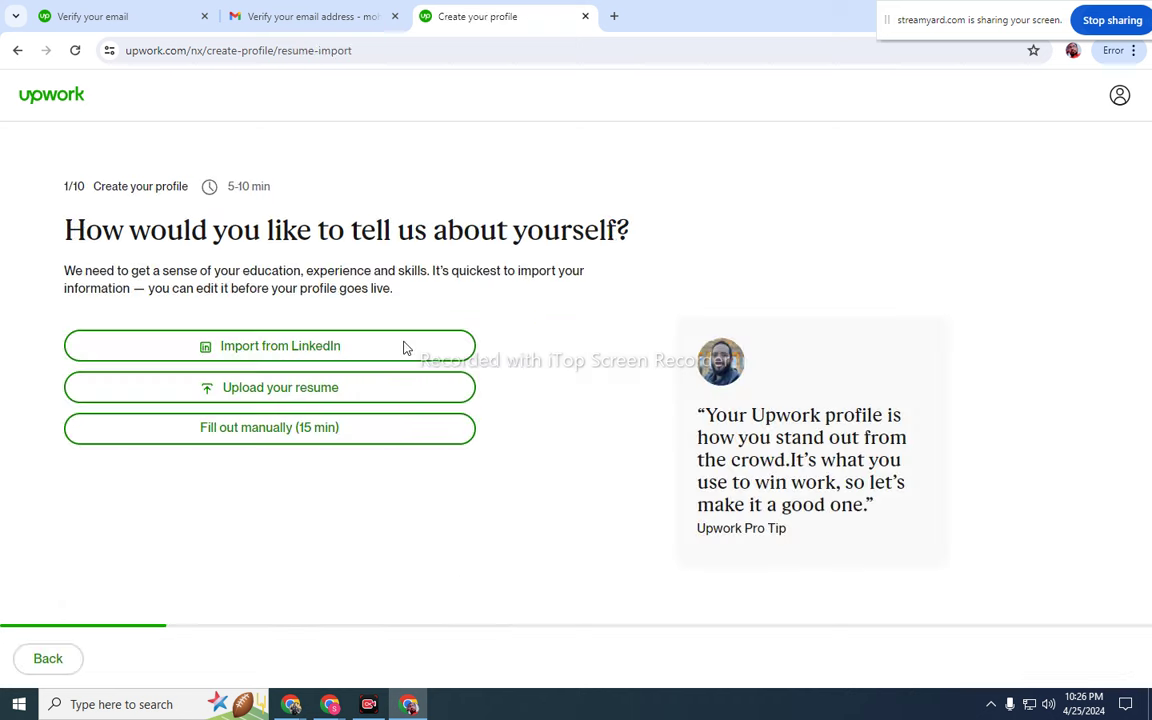
pyautogui.click(286, 431)
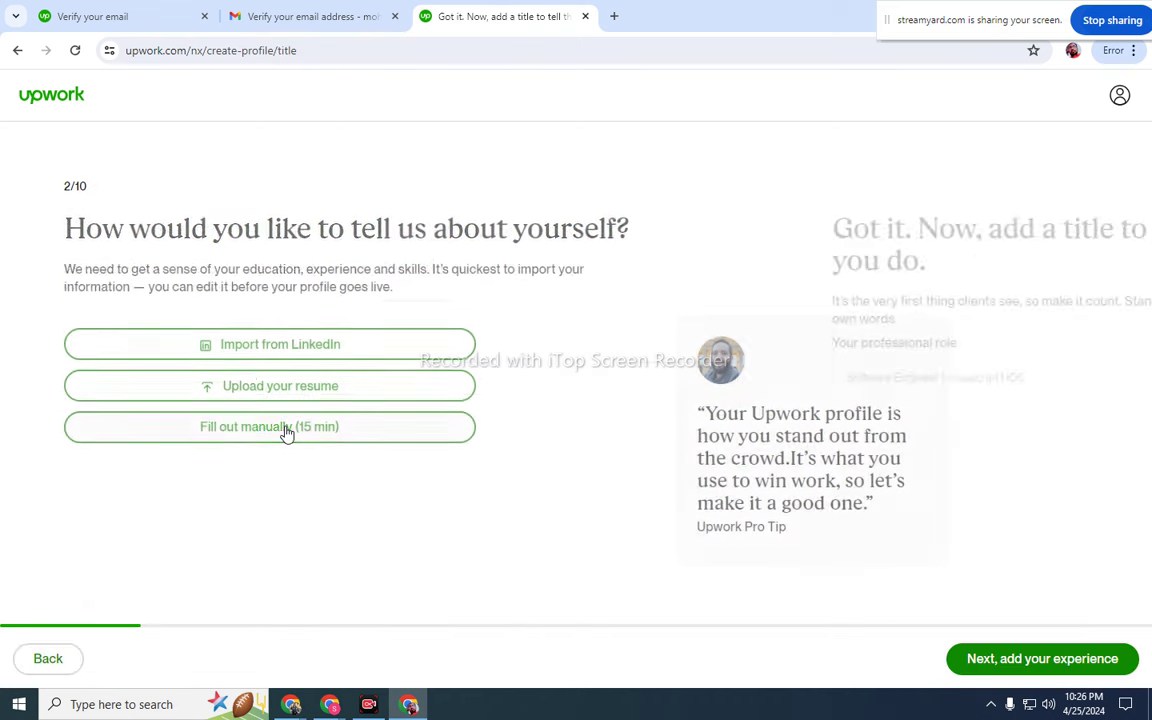
# - Enter 'Seo Expert' as the professional role title and continue to work experience
pyautogui.click(1045, 668)
pyautogui.click(325, 385)
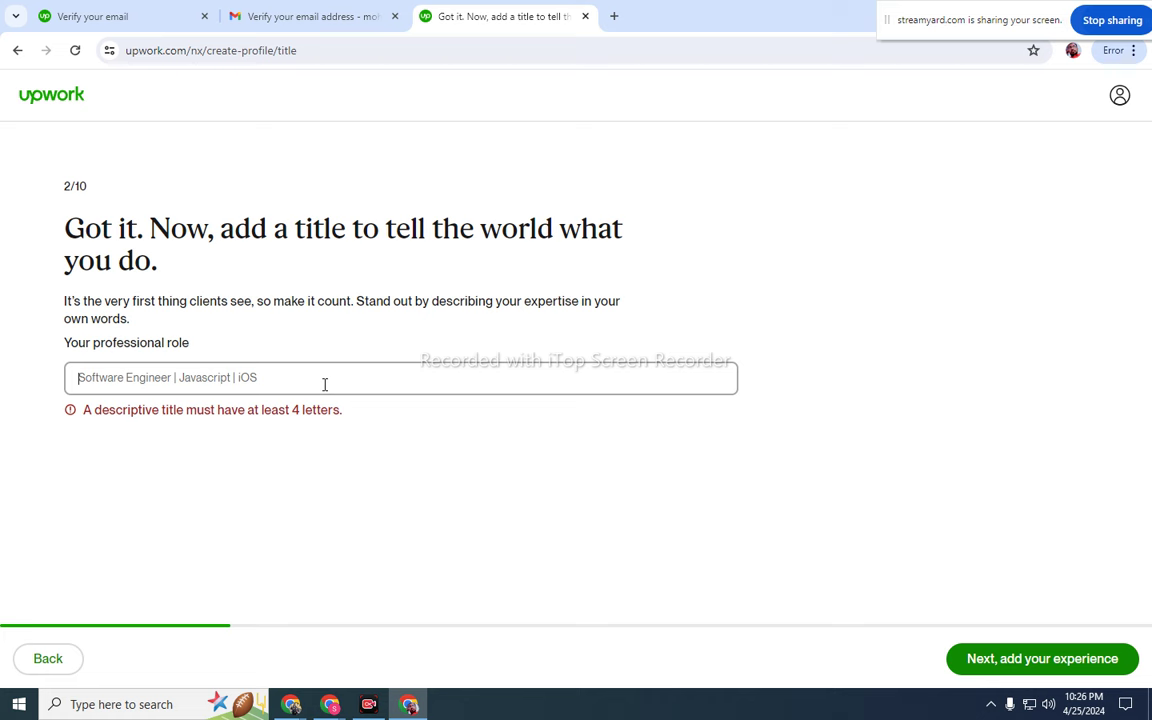
pyautogui.write('Seo Expert')
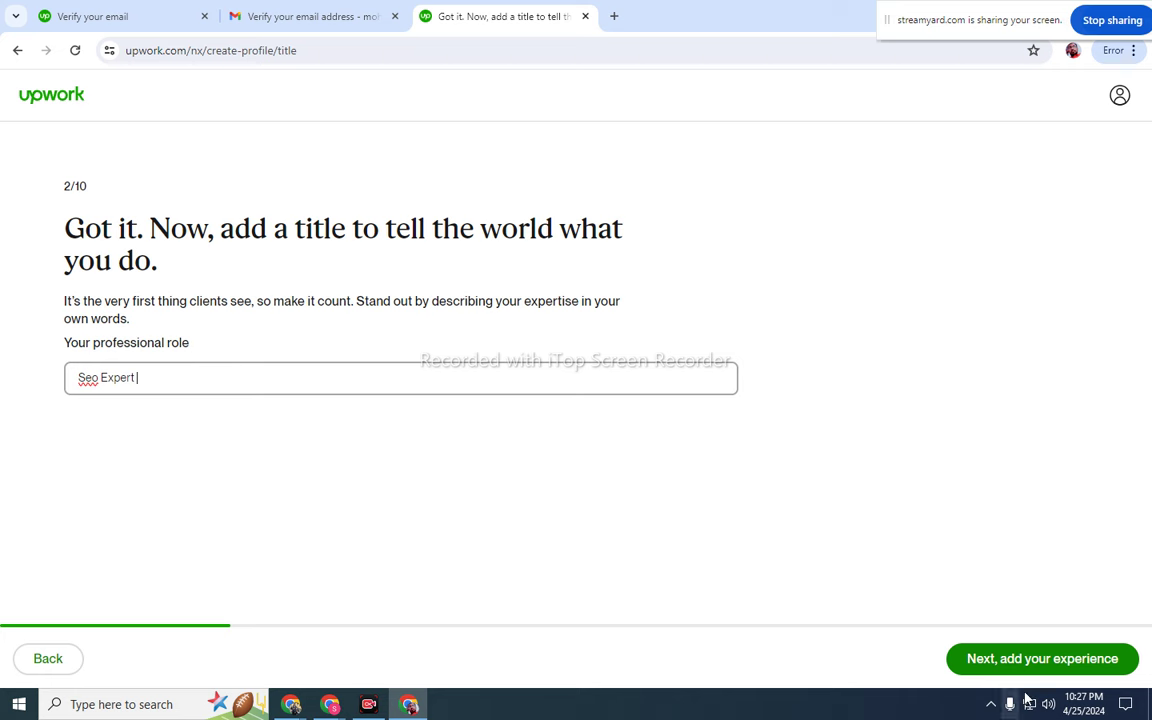
pyautogui.click(1019, 657)
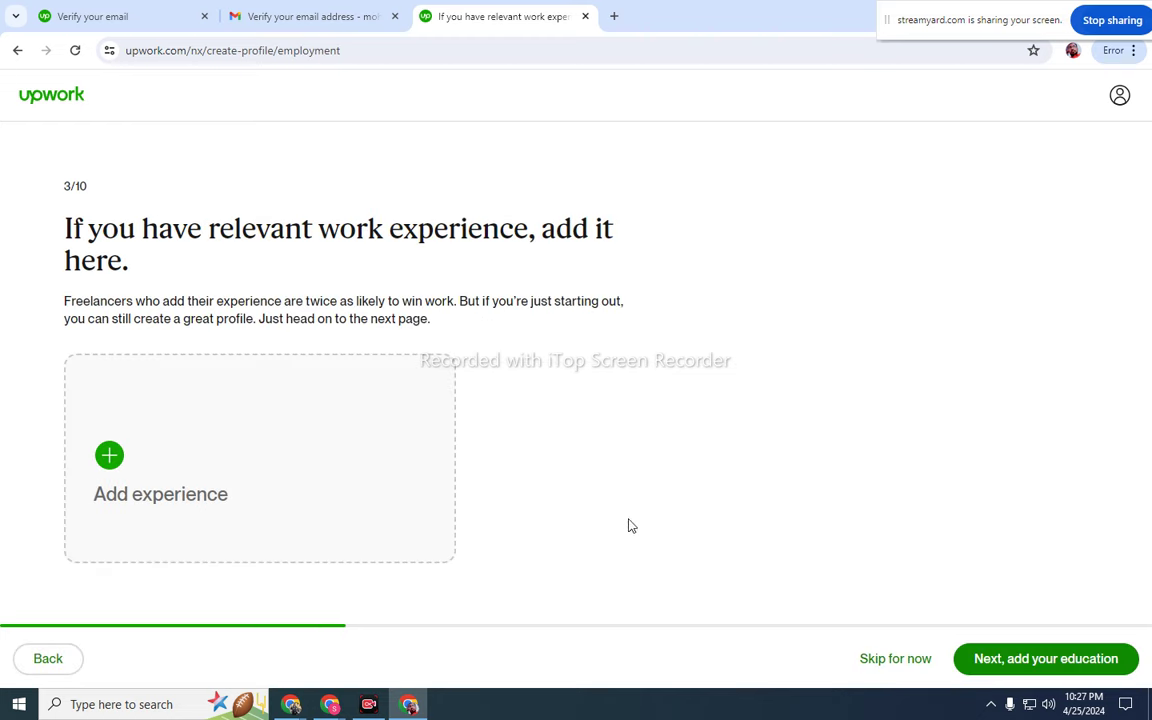
# - Open the Add Work Experience form and enter the title 'SEO Expert'
pyautogui.click(290, 486)
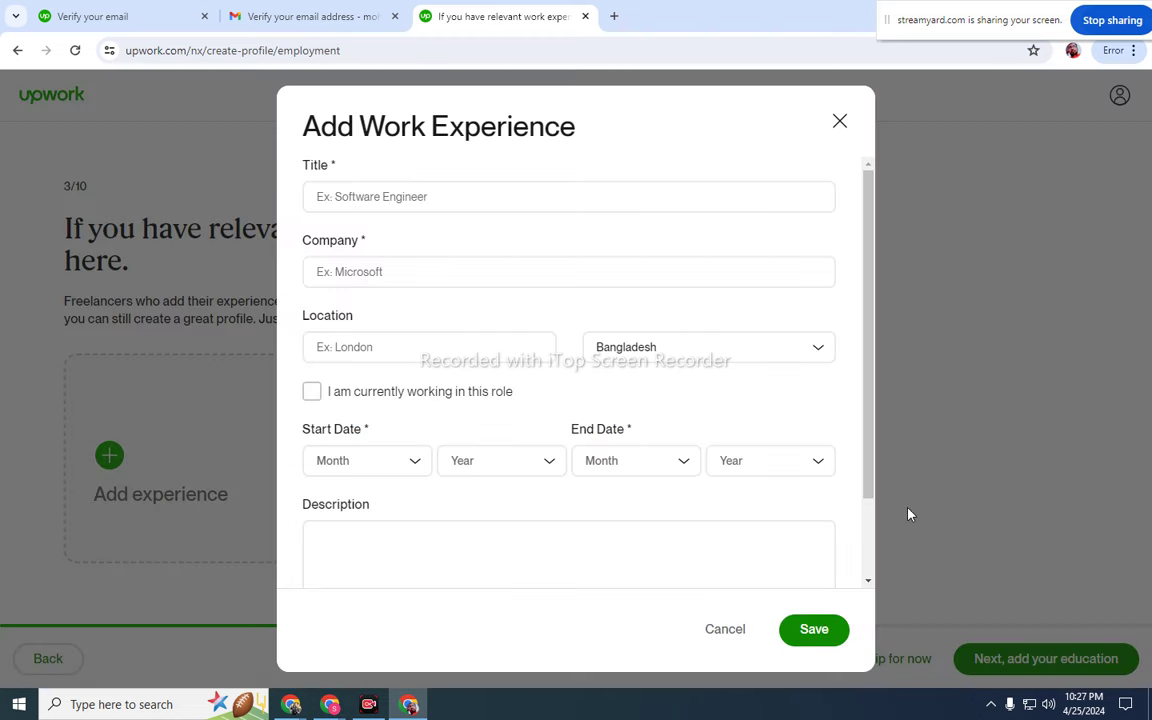
pyautogui.click(614, 195)
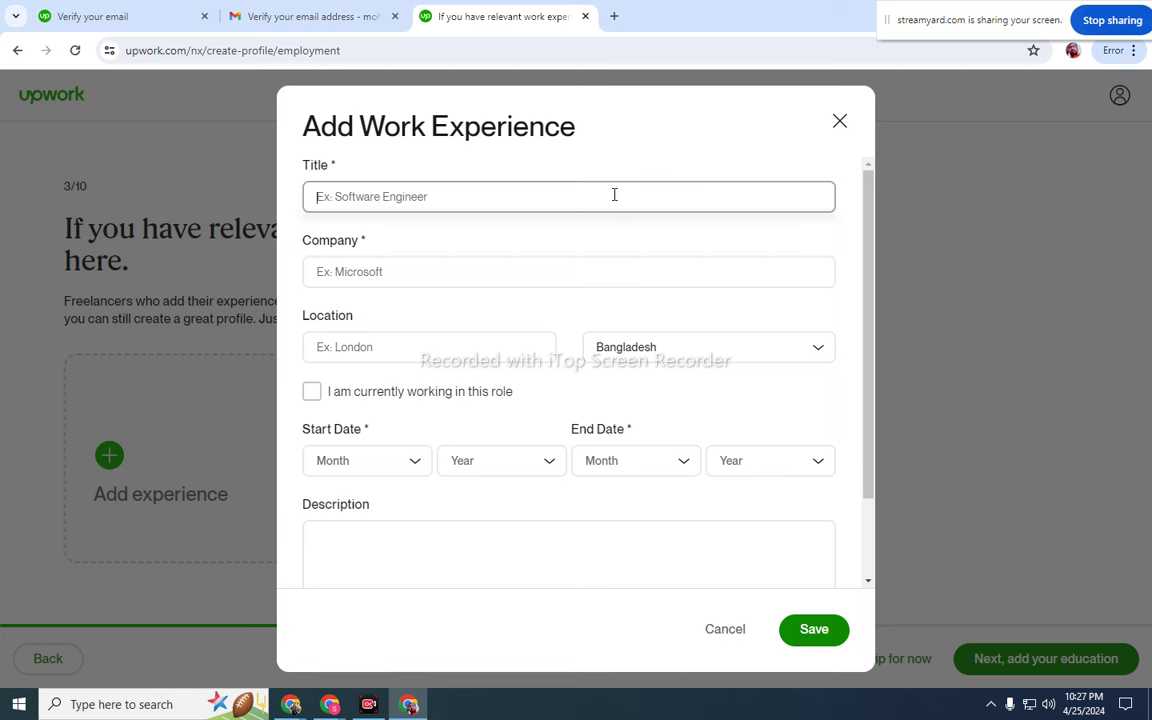
pyautogui.write('SEO')
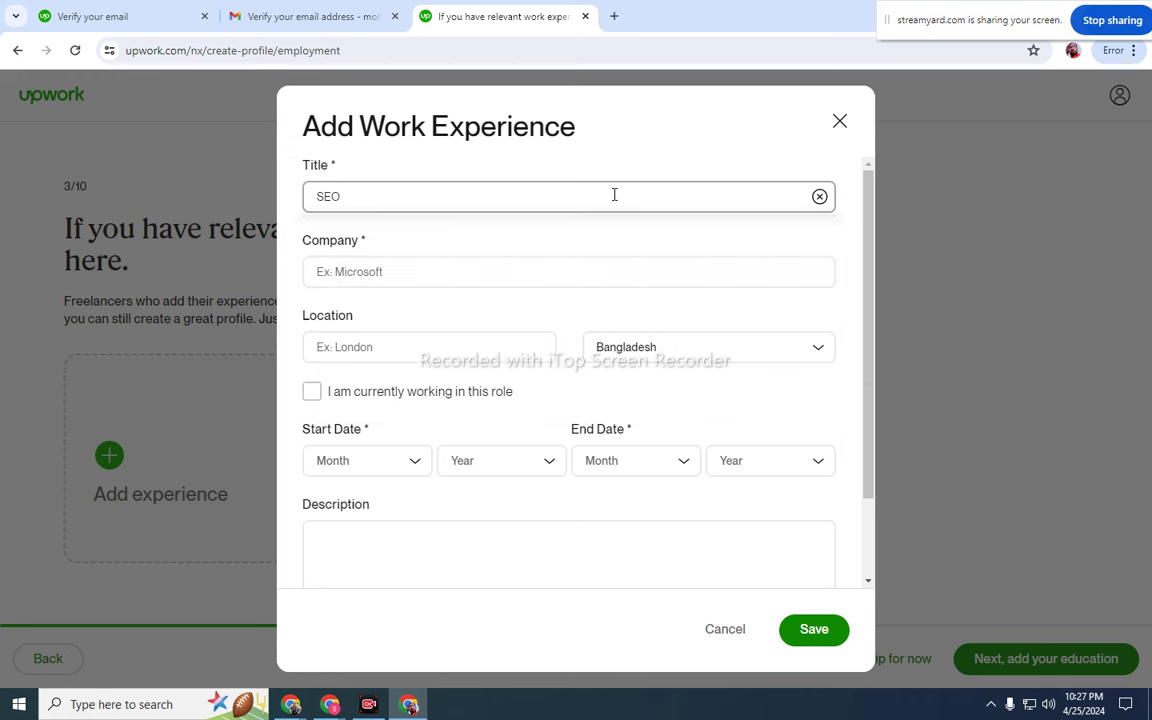
pyautogui.write(' e')
pyautogui.press('BackSpace')
pyautogui.write('Expert')
# - Enter company Uttsab IT and location Dhaka, Bangladesh, and tick the current-role box
pyautogui.click(473, 270)
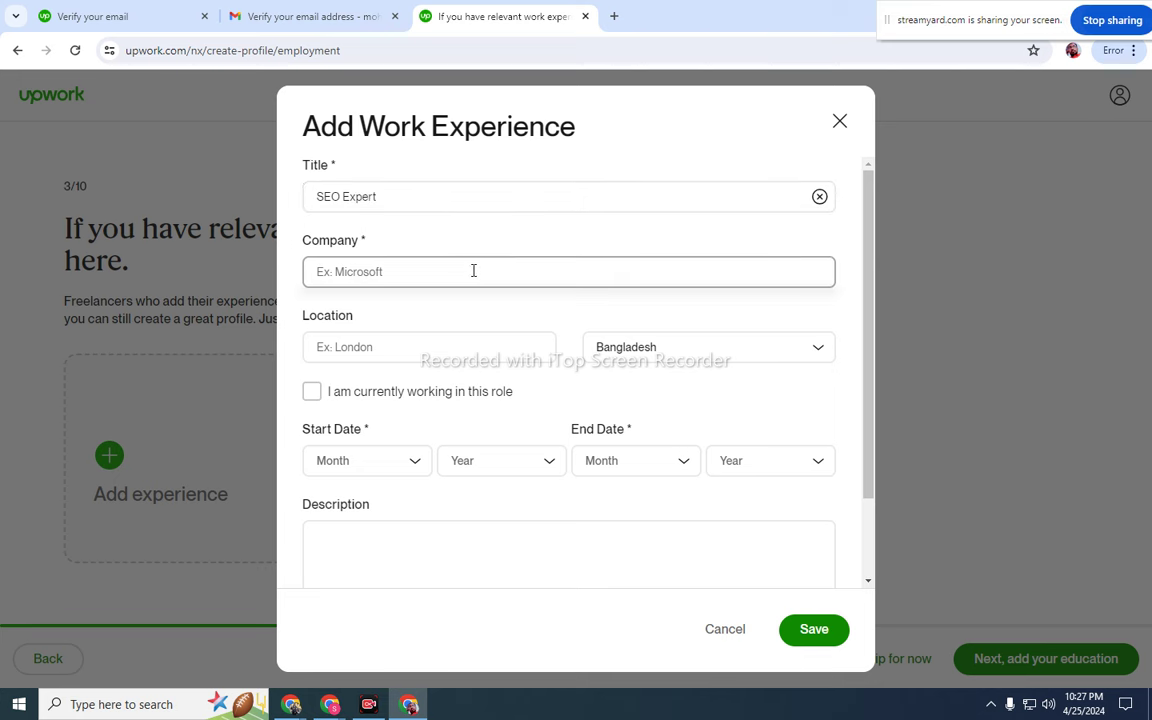
pyautogui.write('U')
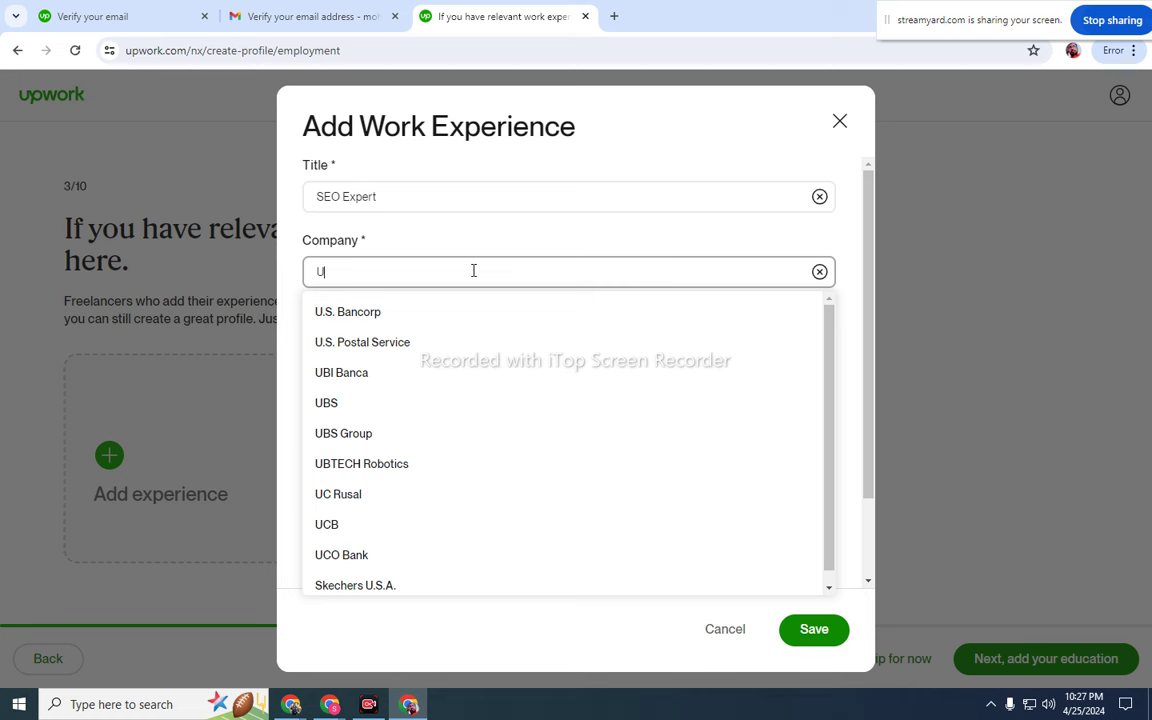
pyautogui.write('ttsab IT')
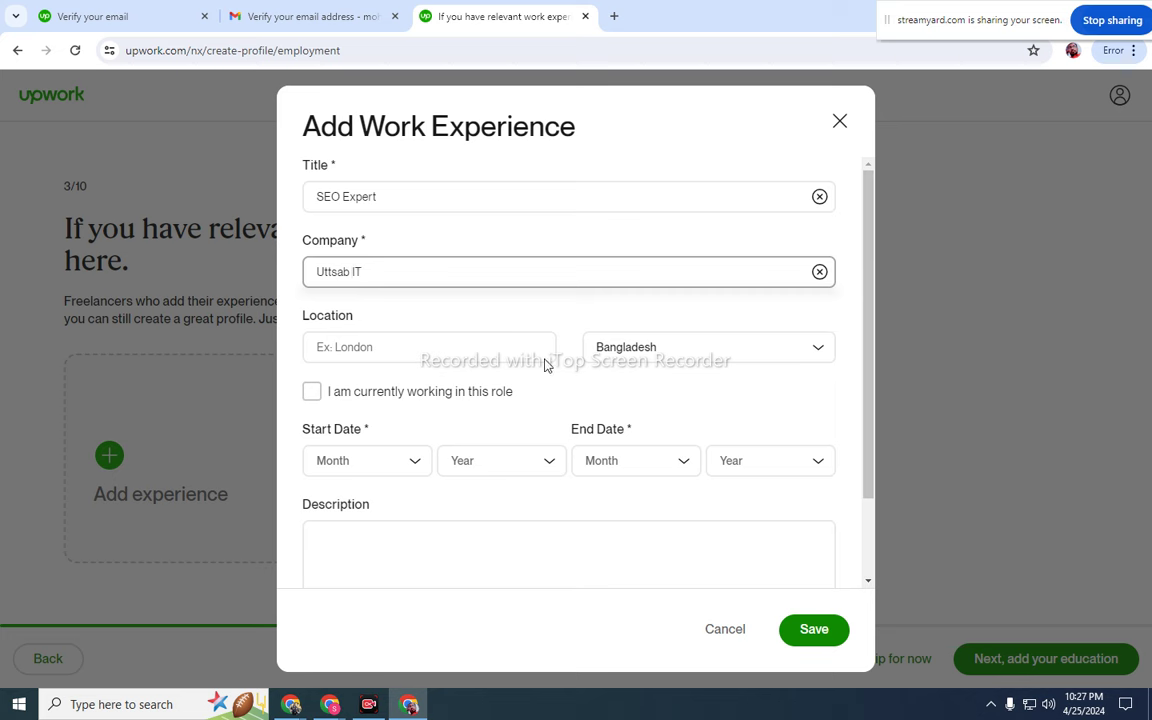
pyautogui.click(528, 354)
pyautogui.click(800, 353)
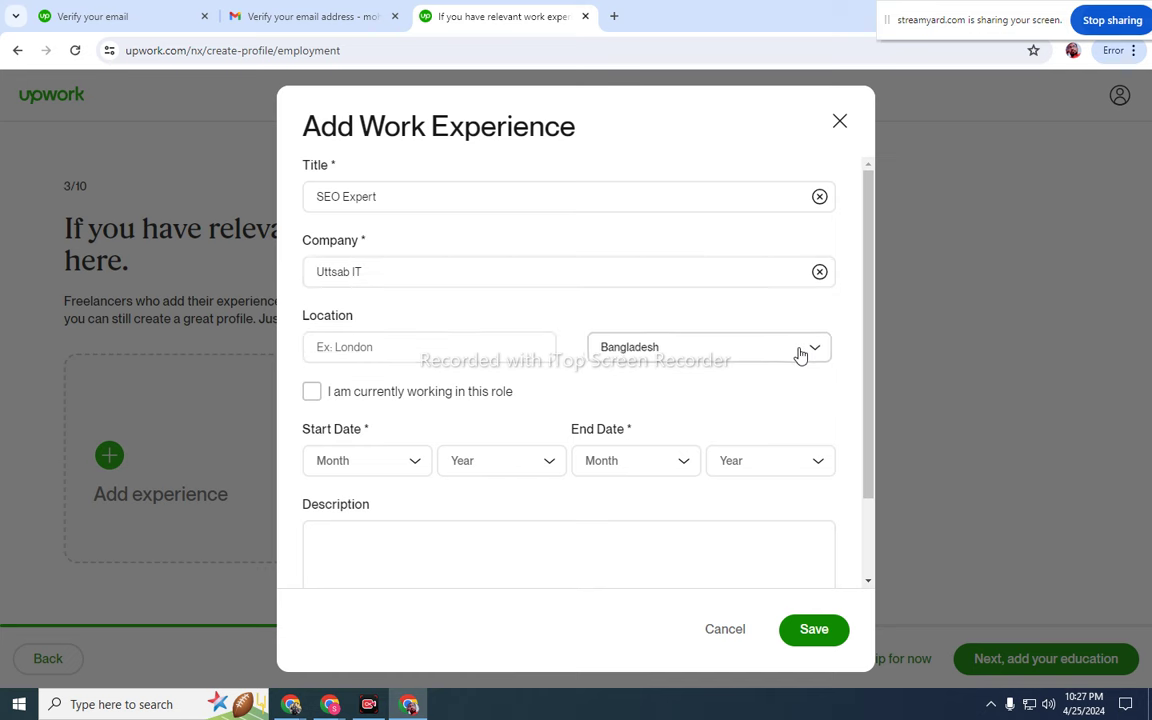
pyautogui.click(545, 378)
pyautogui.press('Escape')
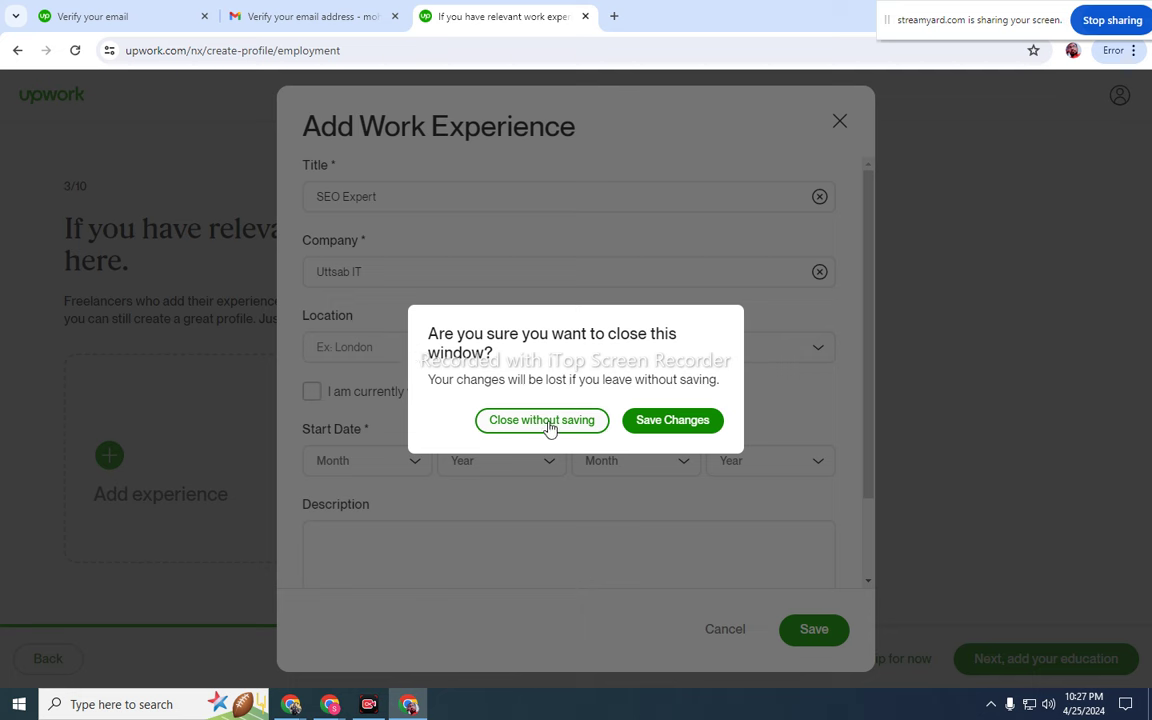
pyautogui.click(640, 422)
pyautogui.click(426, 345)
pyautogui.write('DH')
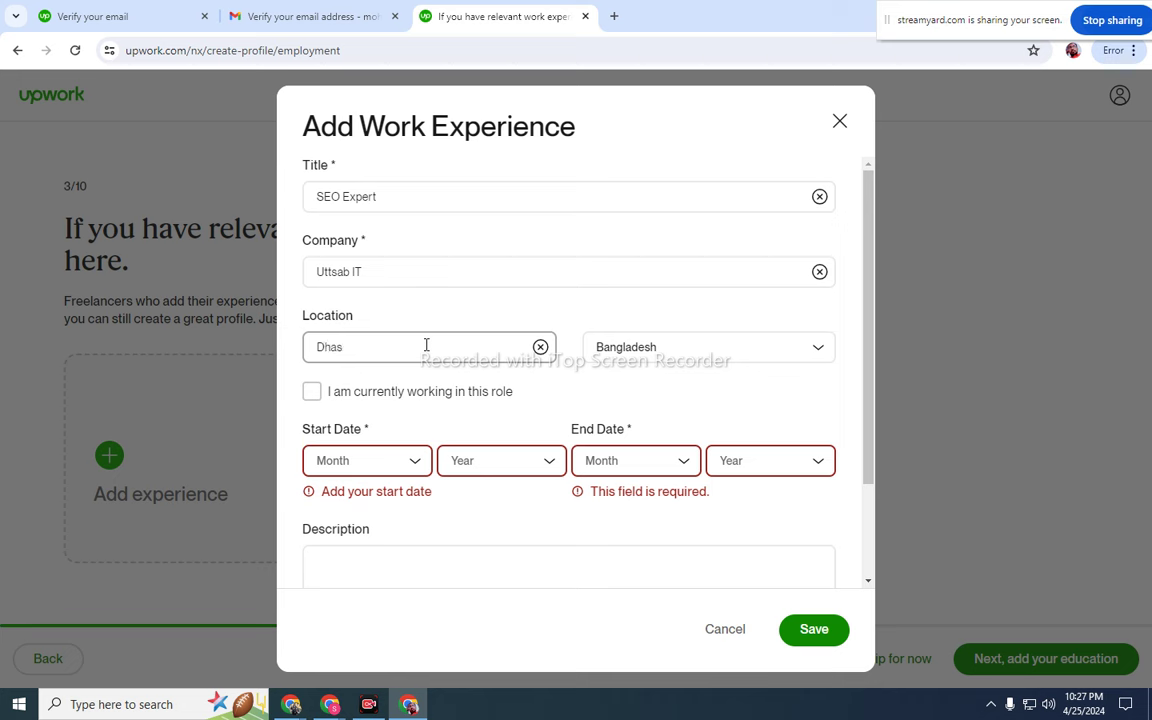
pyautogui.click(312, 400)
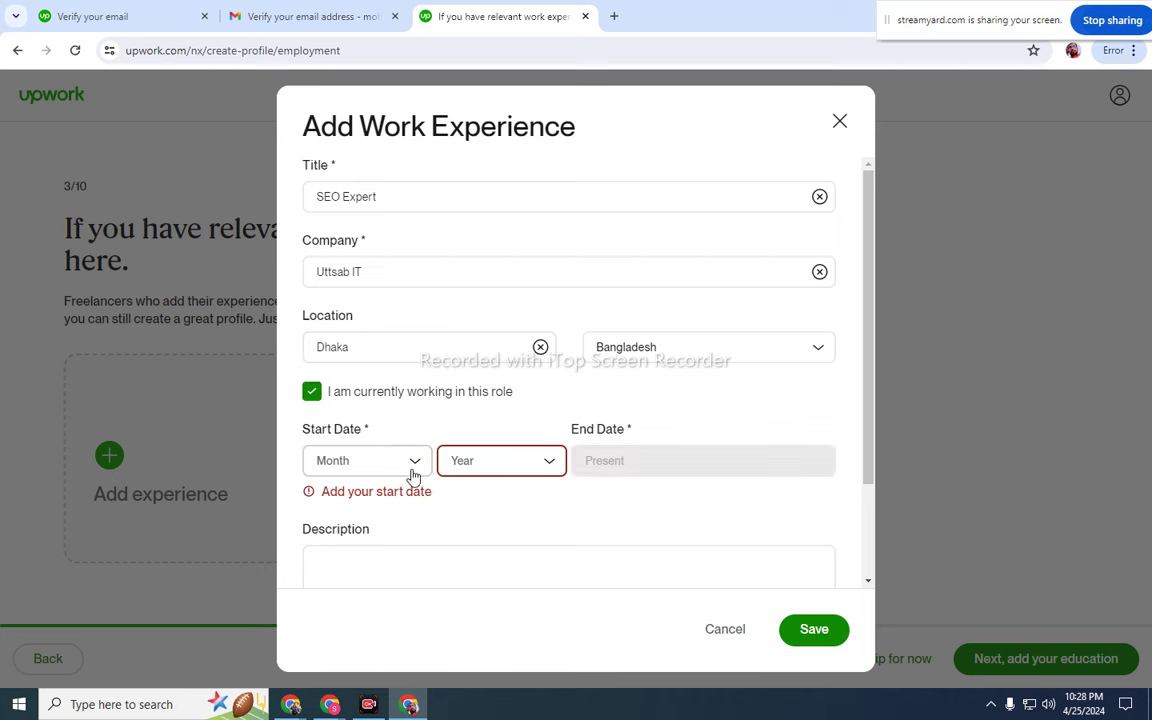
# - Set the work experience start date to March 2022 and click into the Description box
pyautogui.click(380, 462)
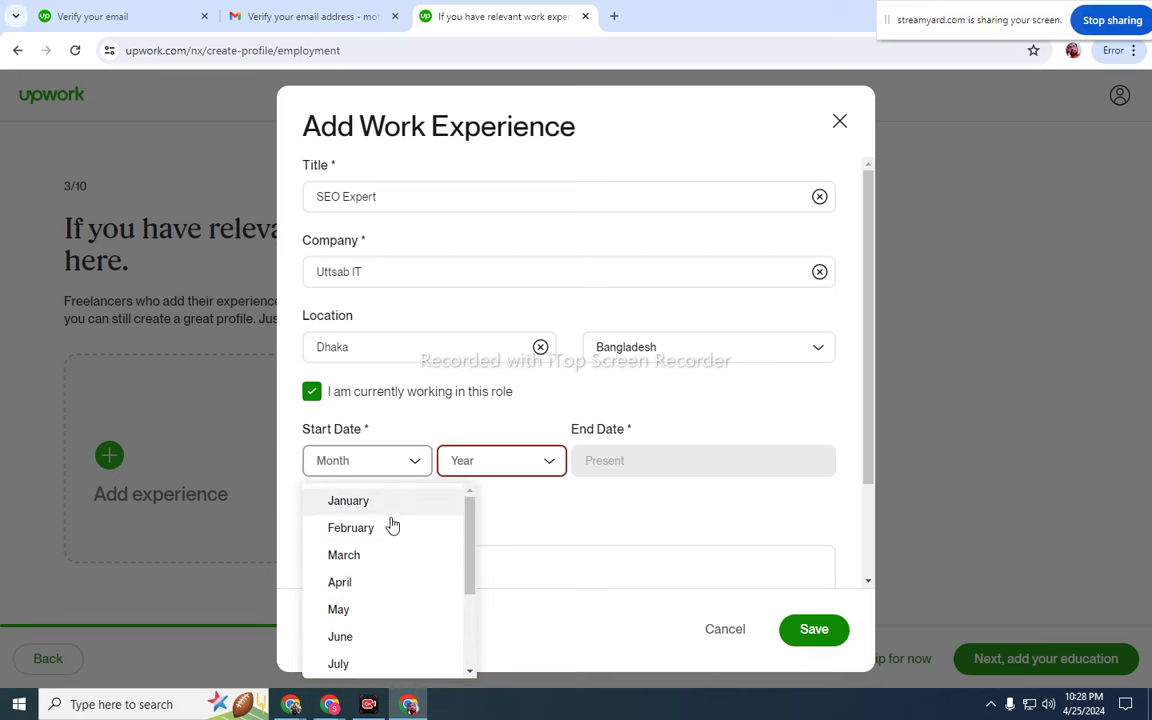
pyautogui.click(375, 556)
pyautogui.click(505, 465)
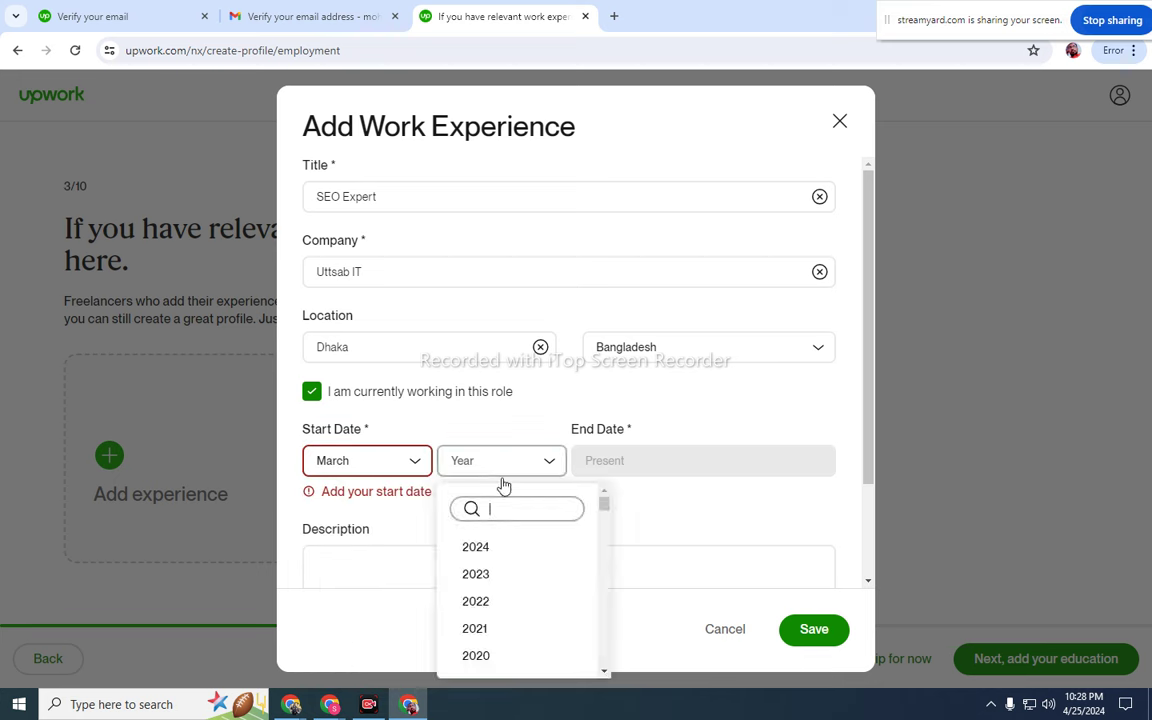
pyautogui.scroll(-1, 489, 653)
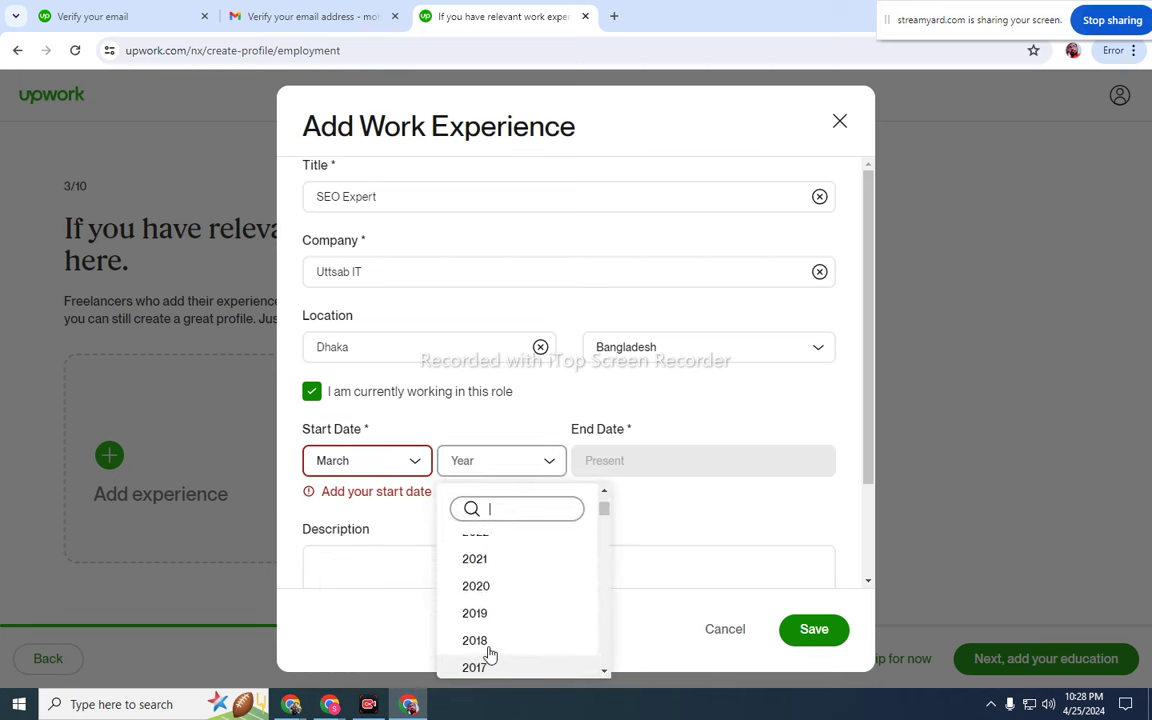
pyautogui.scroll(1, 481, 599)
pyautogui.click(483, 603)
pyautogui.click(429, 540)
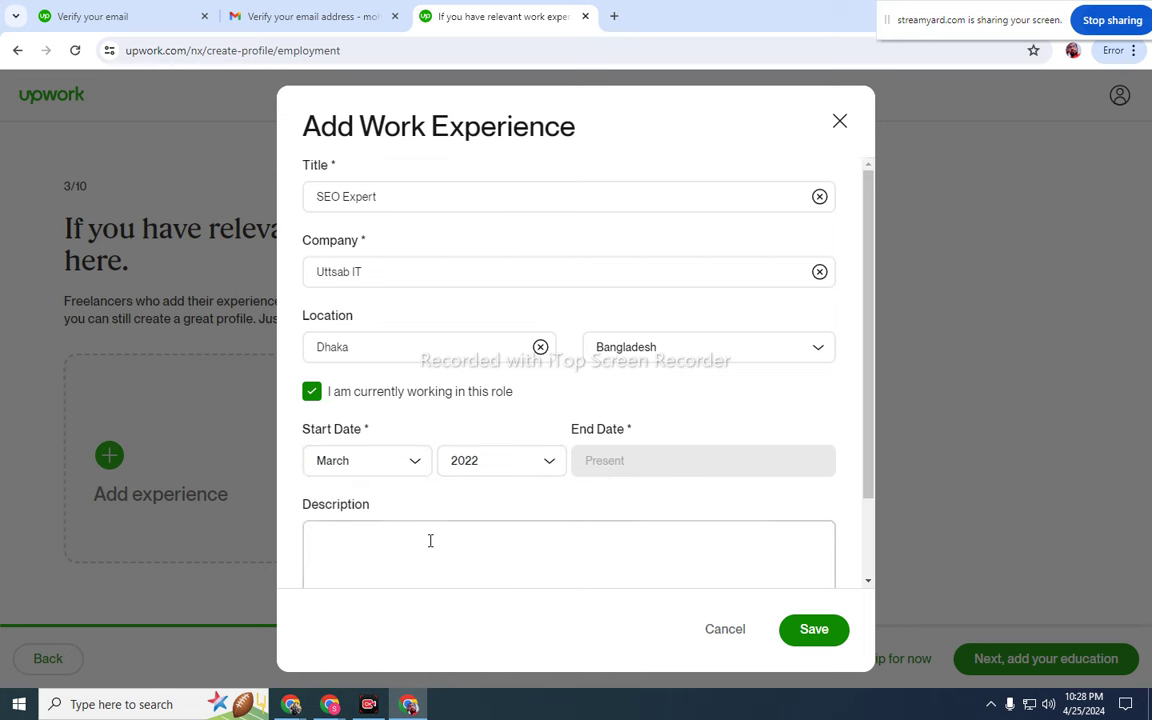
pyautogui.scroll(-1, 429, 540)
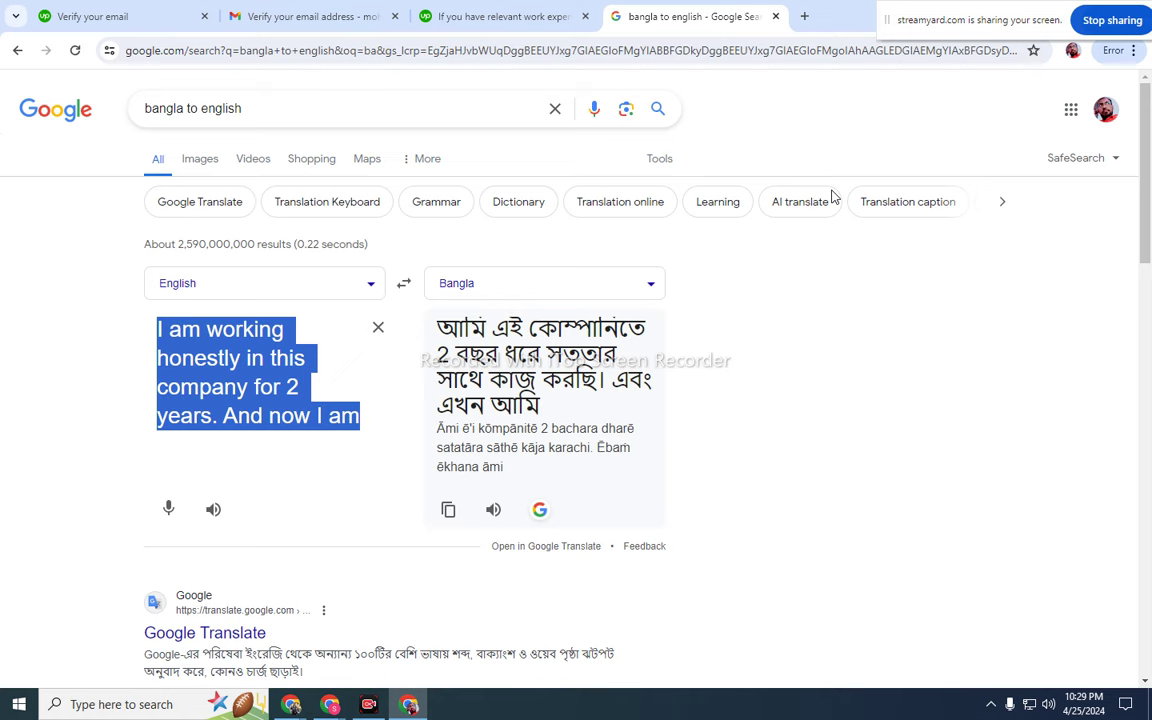
pyautogui.click(470, 14)
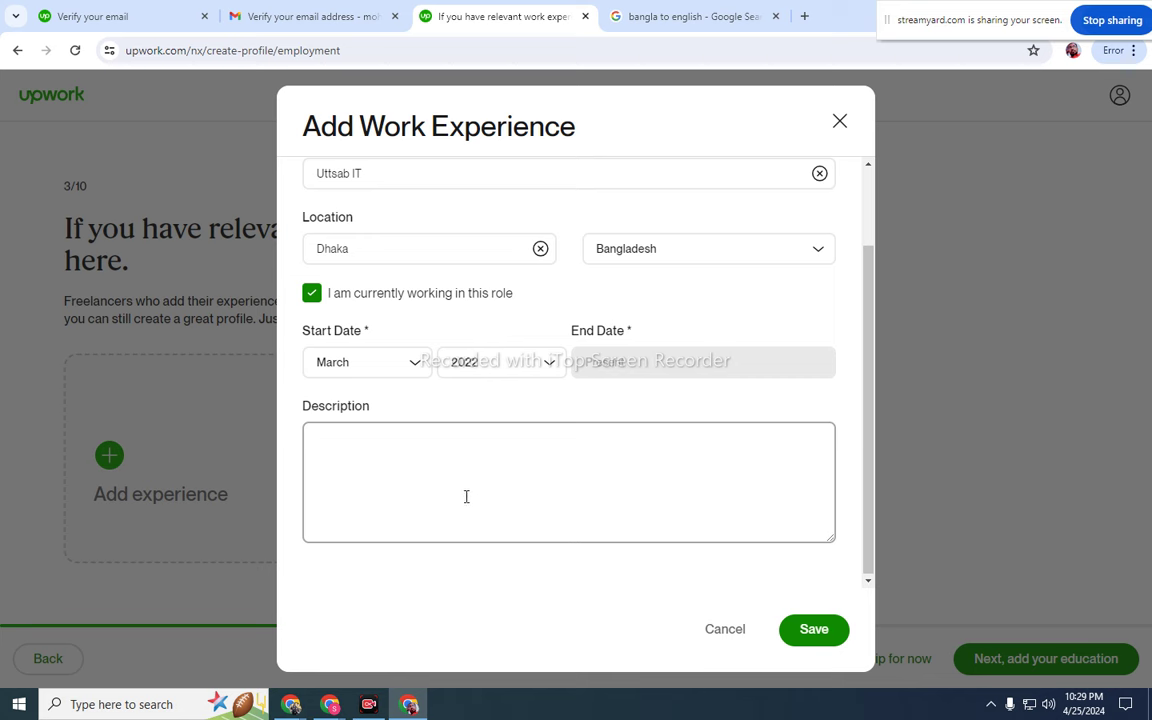
# - Paste the description about working honestly here for 2 years and save the SEO Expert entry
pyautogui.rightClick(454, 443)
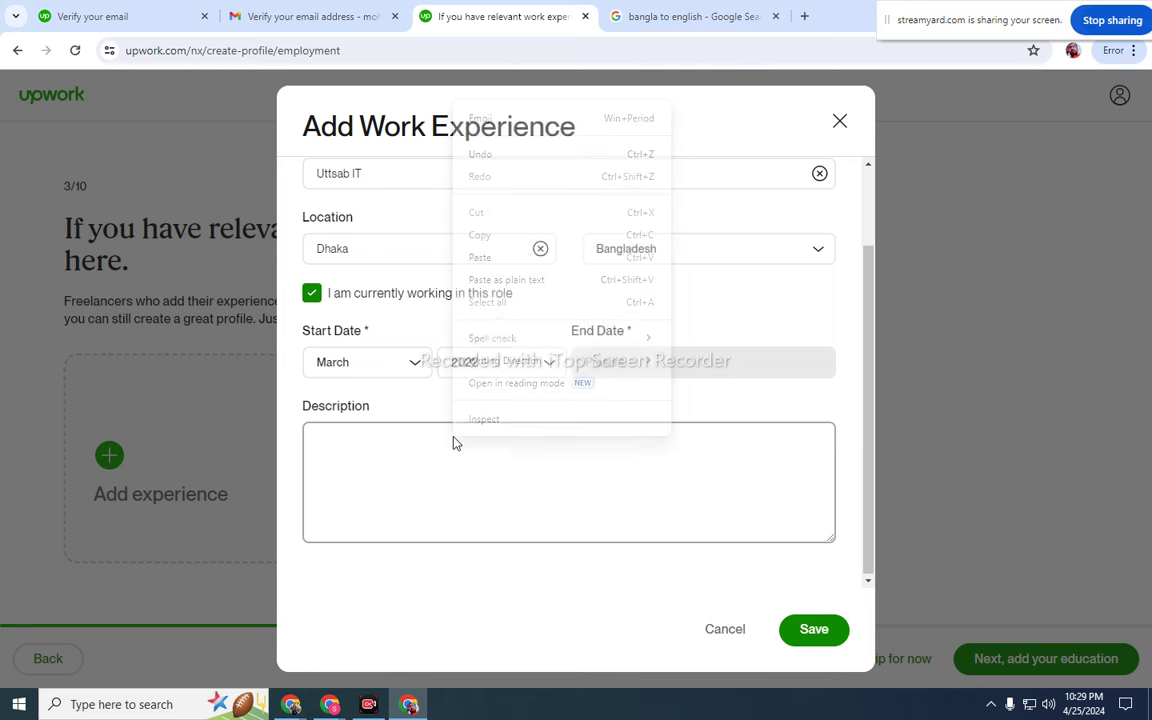
pyautogui.click(492, 259)
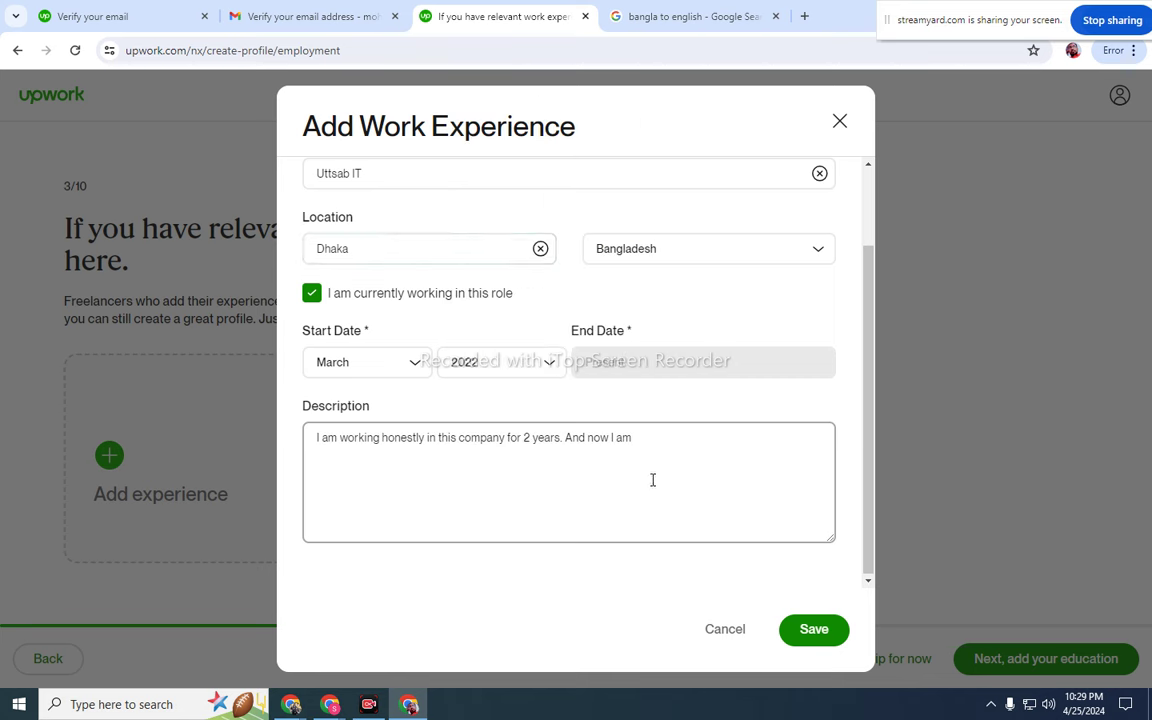
pyautogui.click(813, 632)
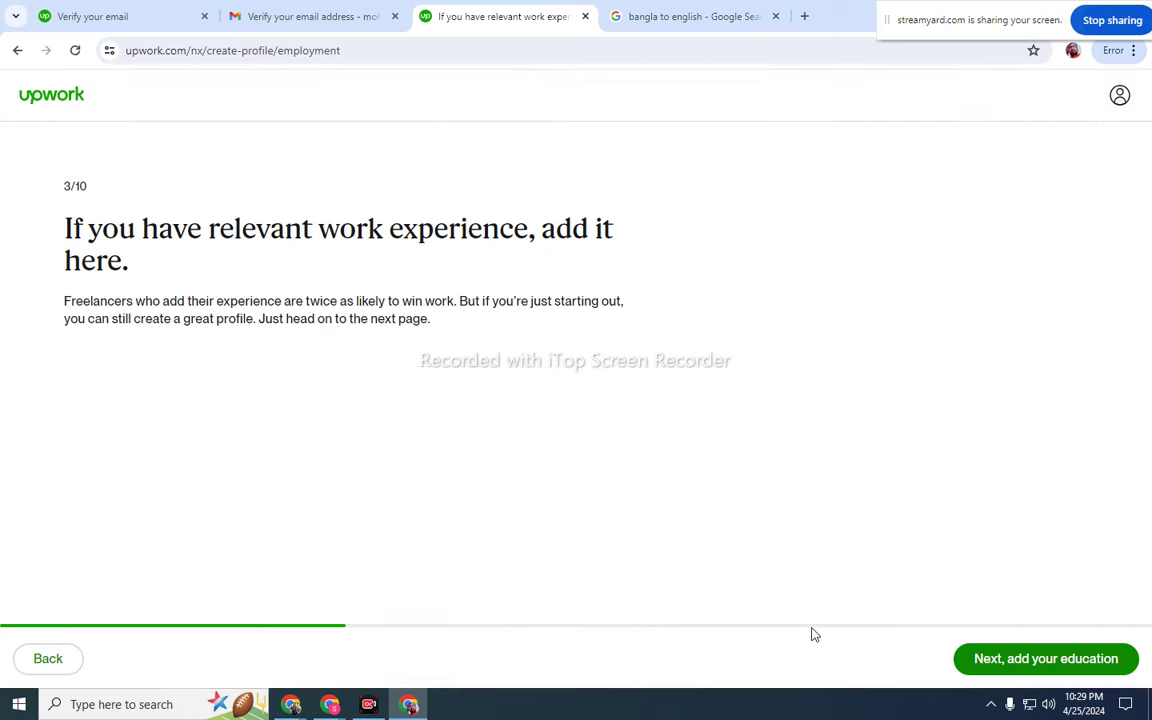
pyautogui.click(1050, 662)
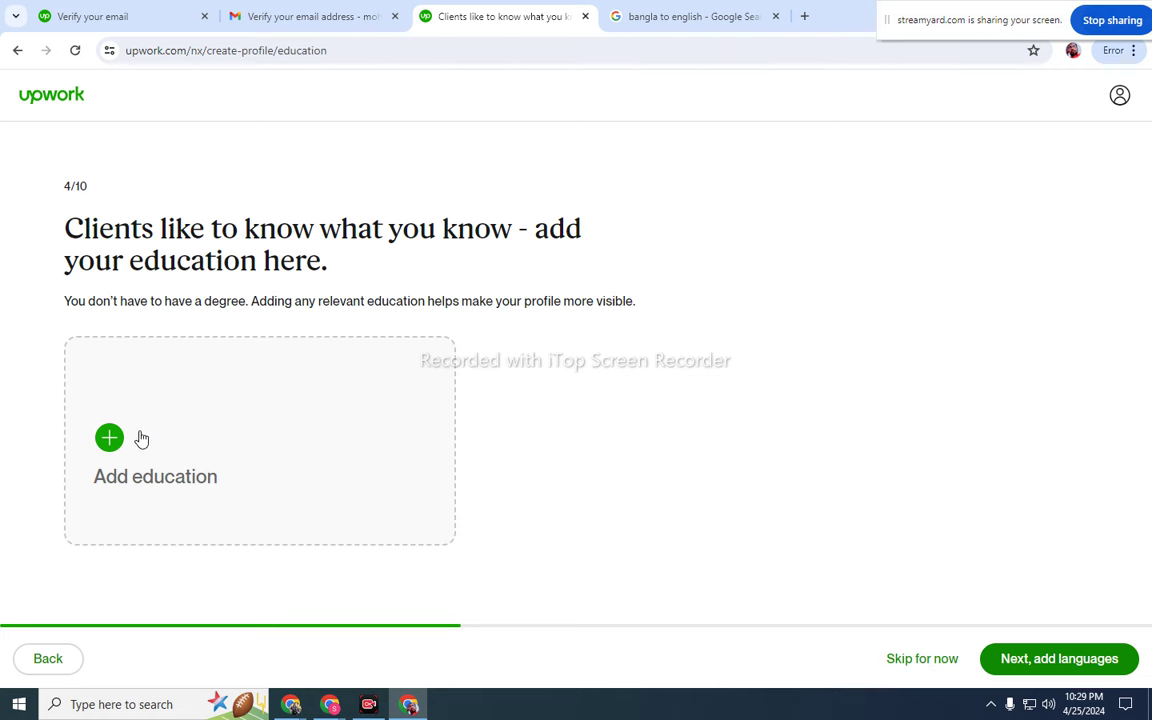
# - Open the Add Education History form and click into the School field
pyautogui.click(110, 442)
pyautogui.click(399, 197)
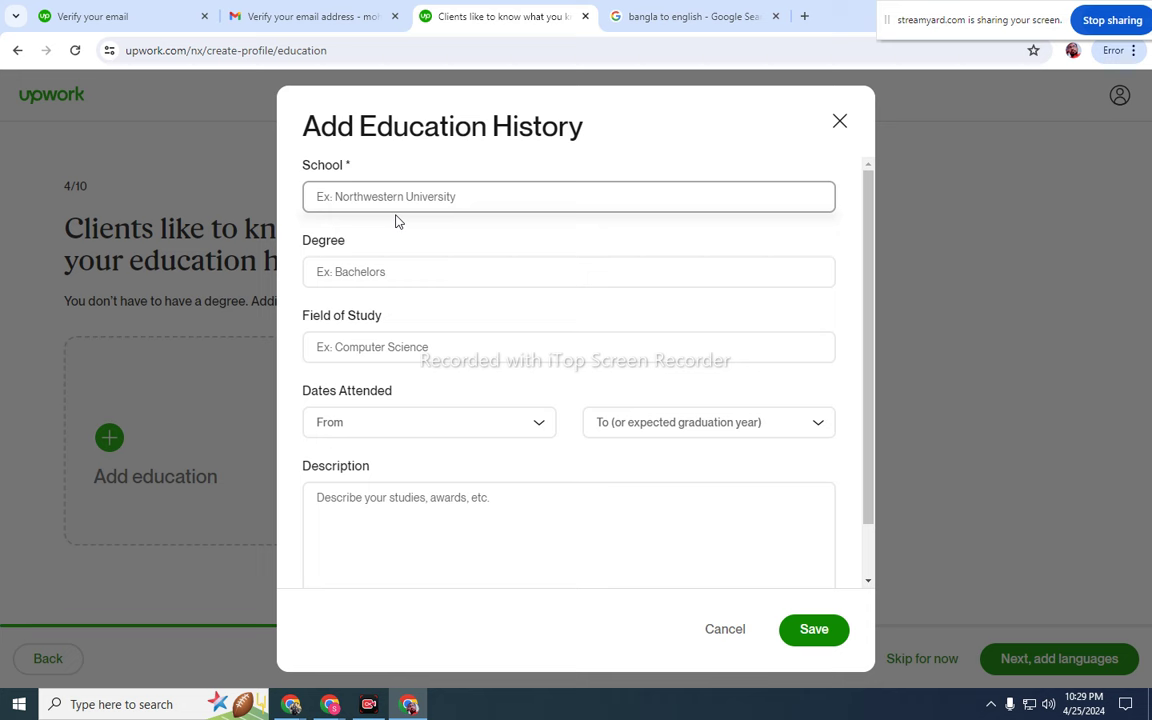
# - Search 'dha' and choose Dhaka City College as the school
pyautogui.write('dha')
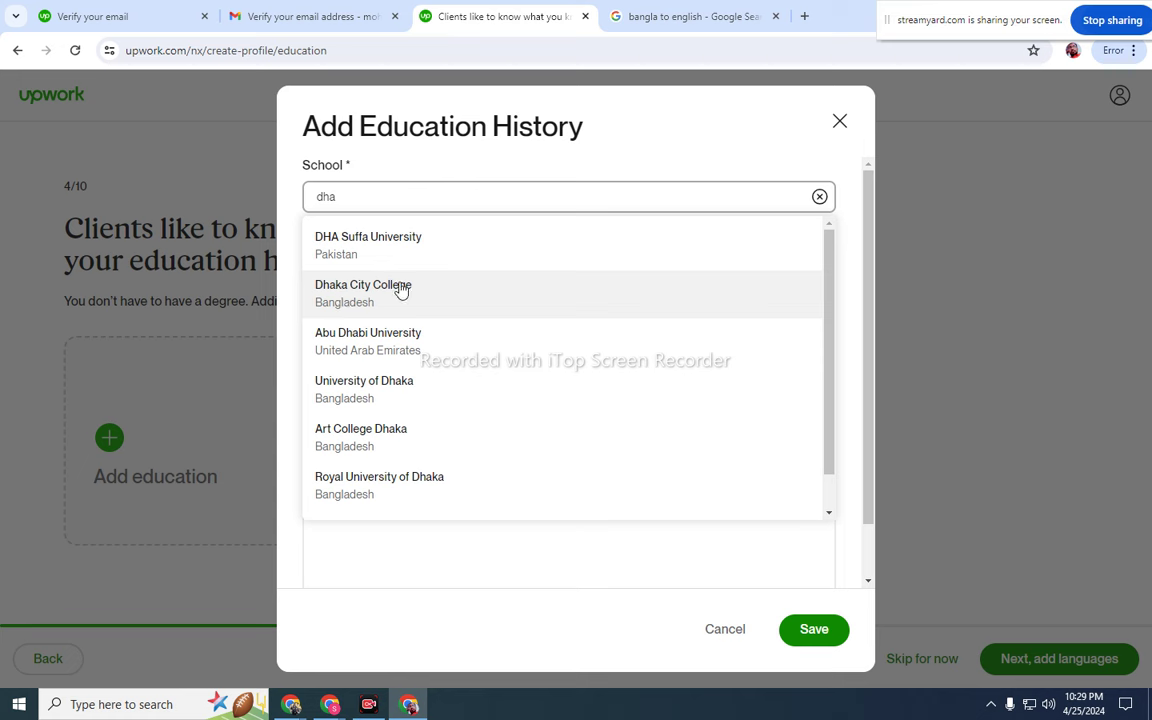
pyautogui.click(400, 288)
pyautogui.click(392, 271)
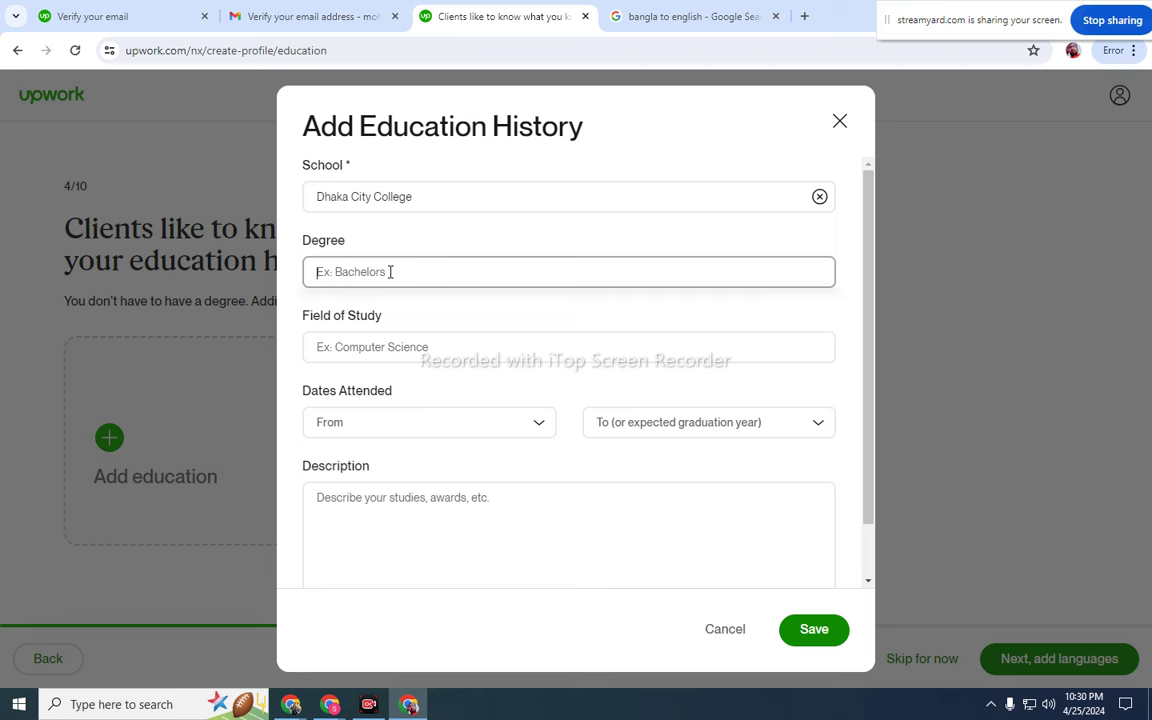
# - Replace the unrecognised degree 'B.a.A' with Bachelor of Arts (BA)
pyautogui.write('B')
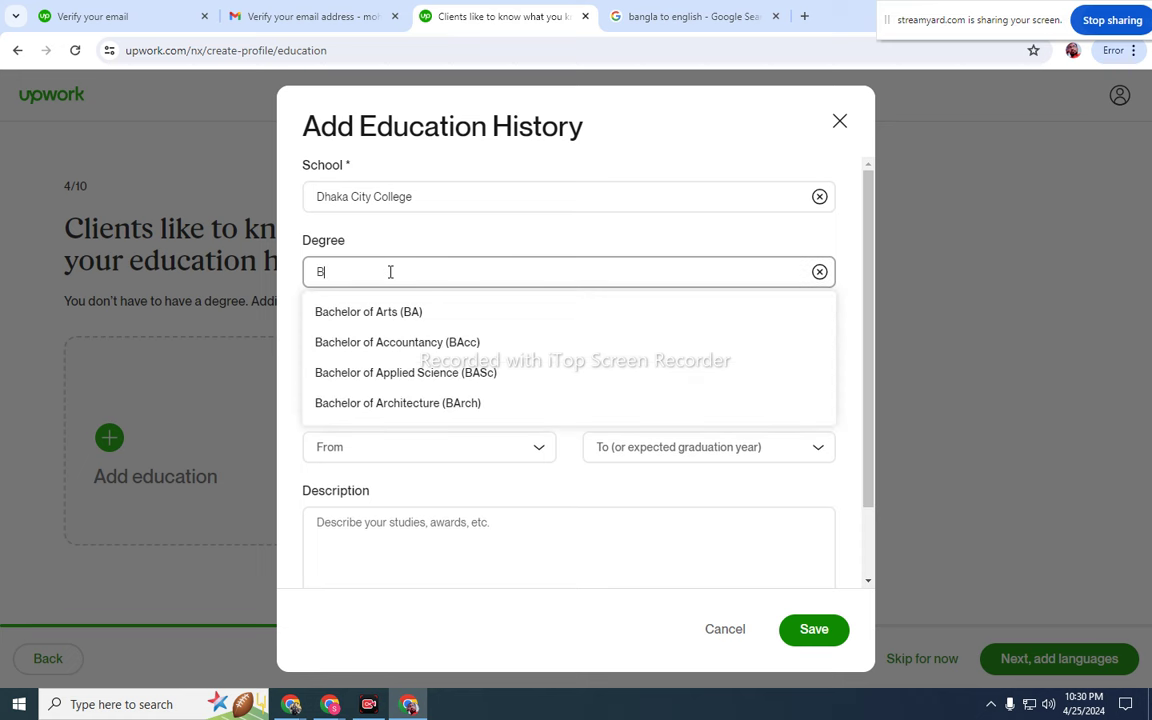
pyautogui.write('.a')
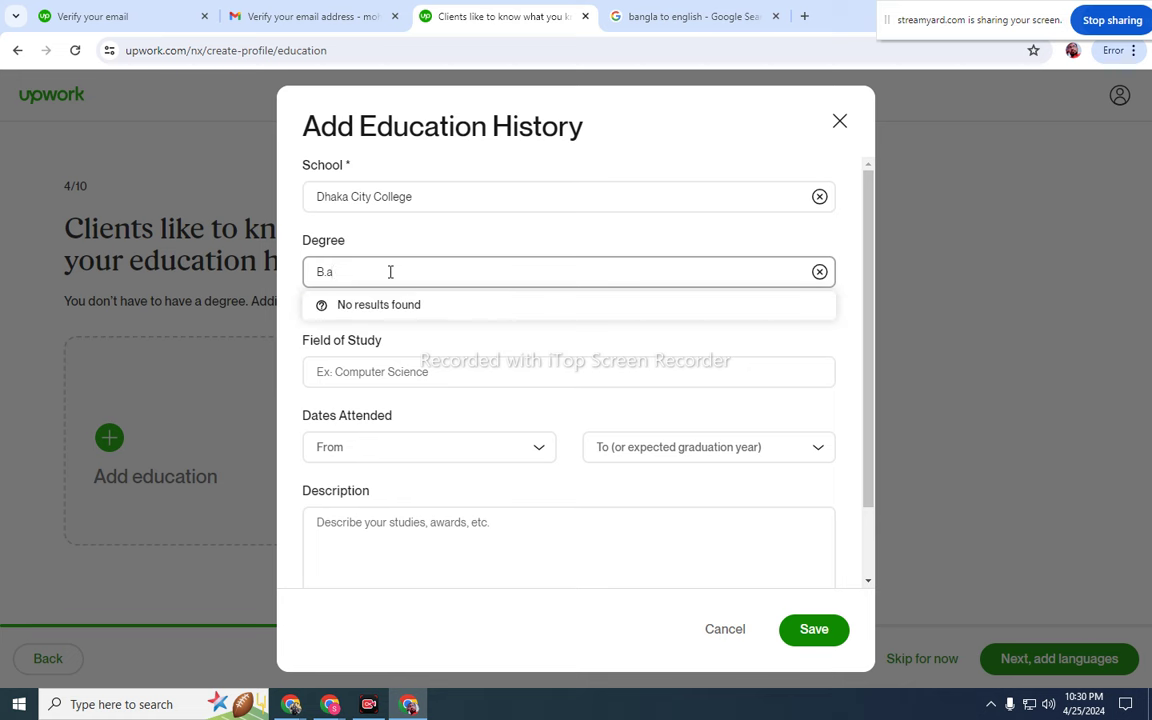
pyautogui.write('.A')
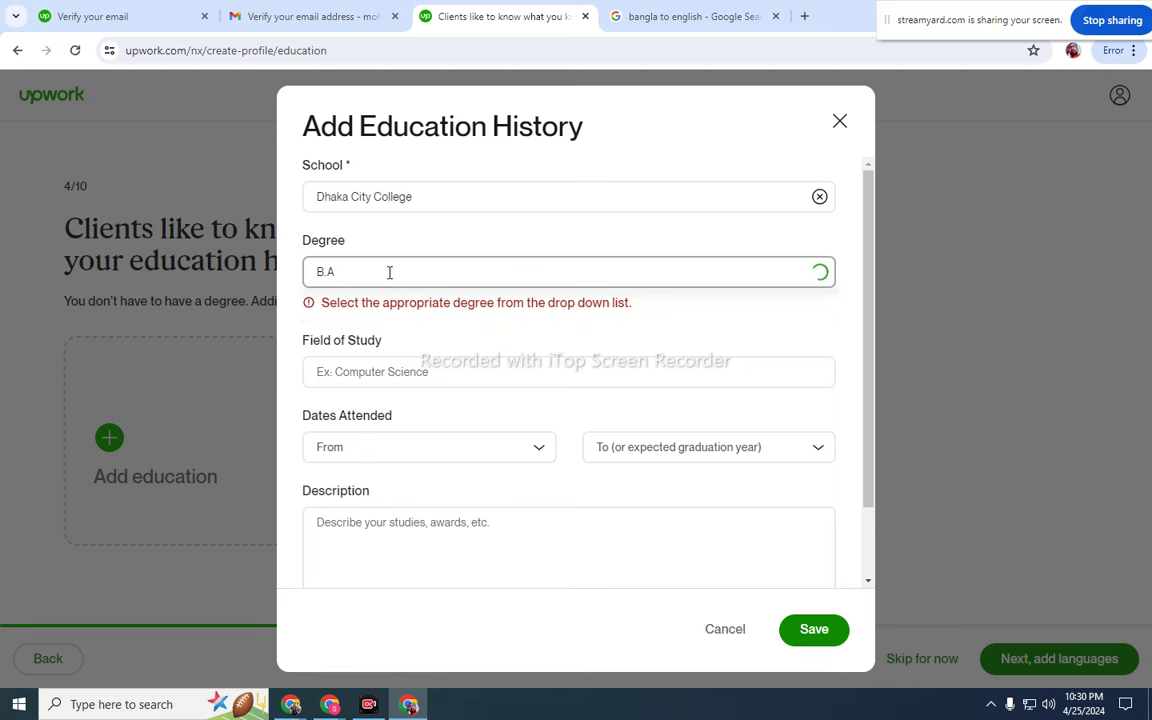
pyautogui.click(390, 370)
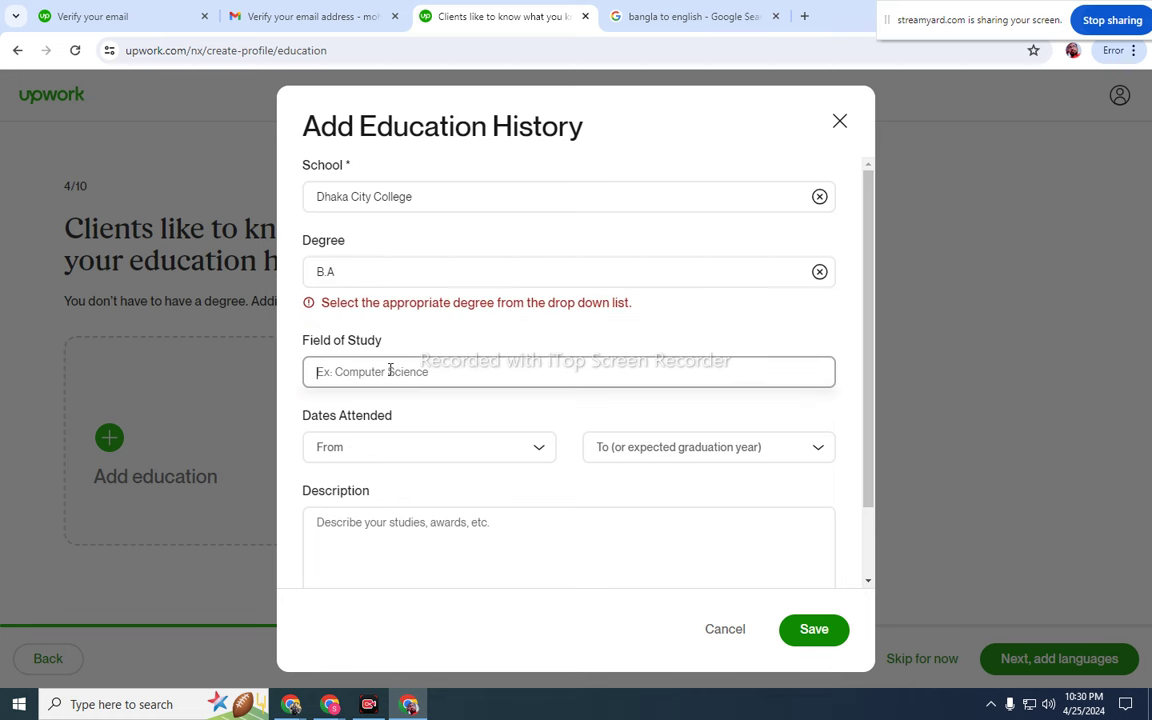
pyautogui.click(362, 275)
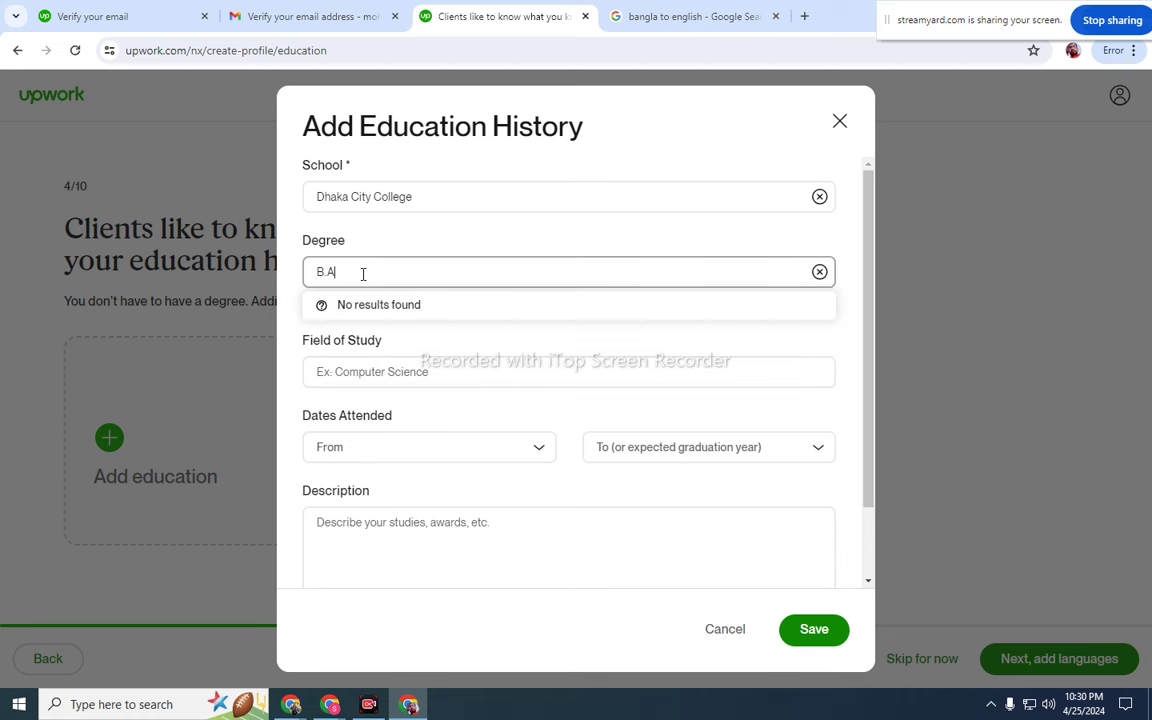
pyautogui.click(395, 363)
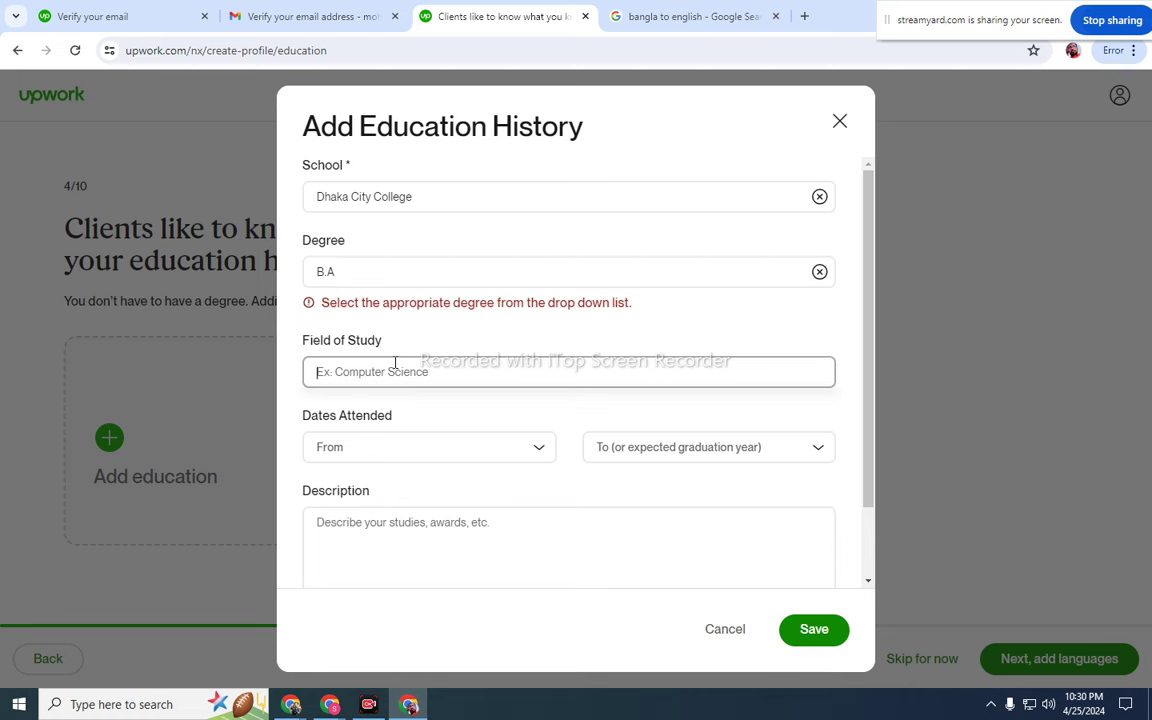
pyautogui.click(368, 276)
pyautogui.press('BackSpace')
pyautogui.press('BackSpace')
pyautogui.press('BackSpace')
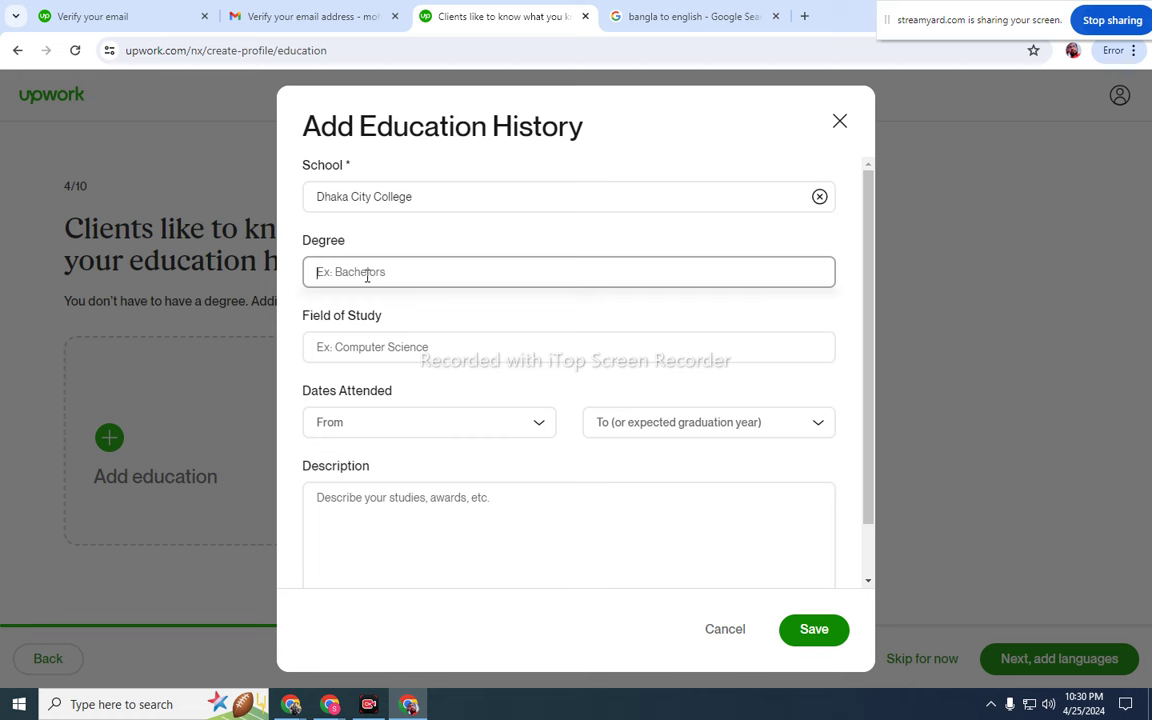
pyautogui.write('B')
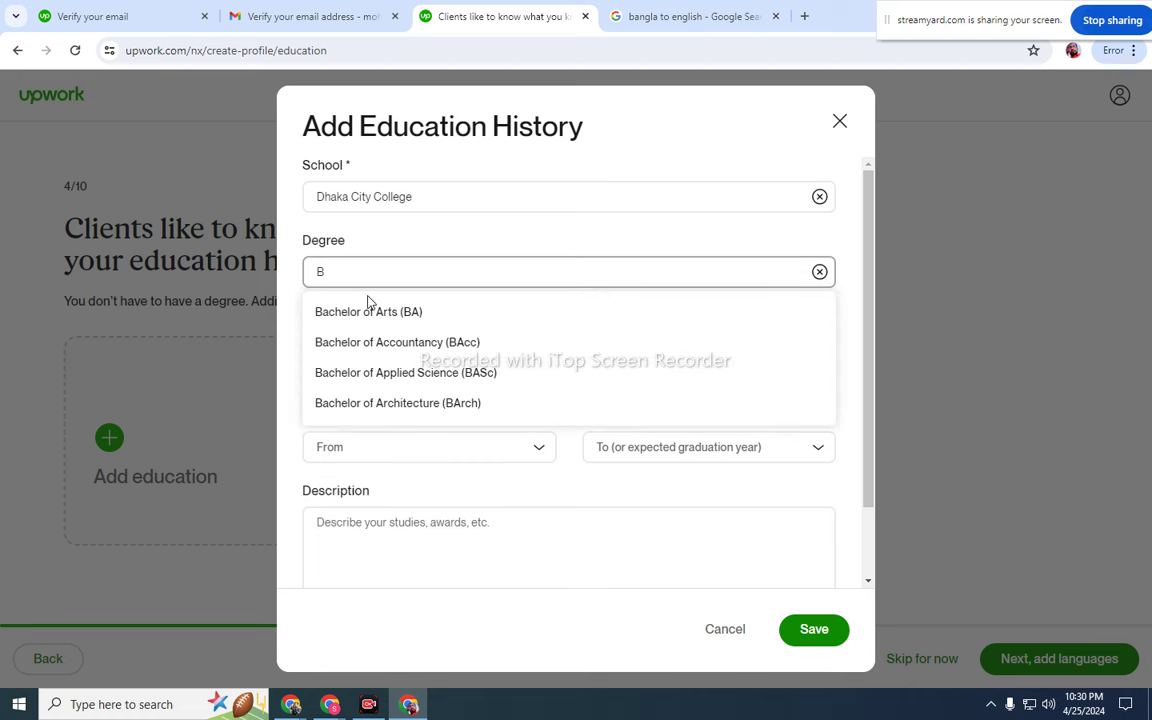
pyautogui.click(370, 316)
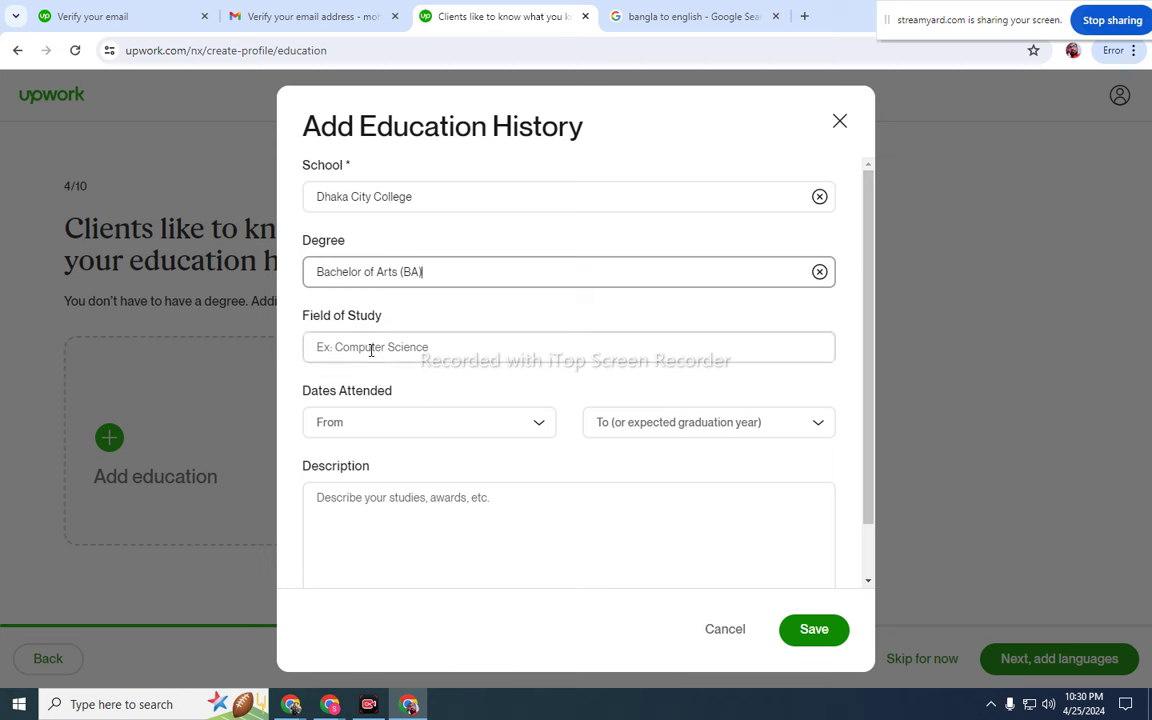
pyautogui.click(371, 350)
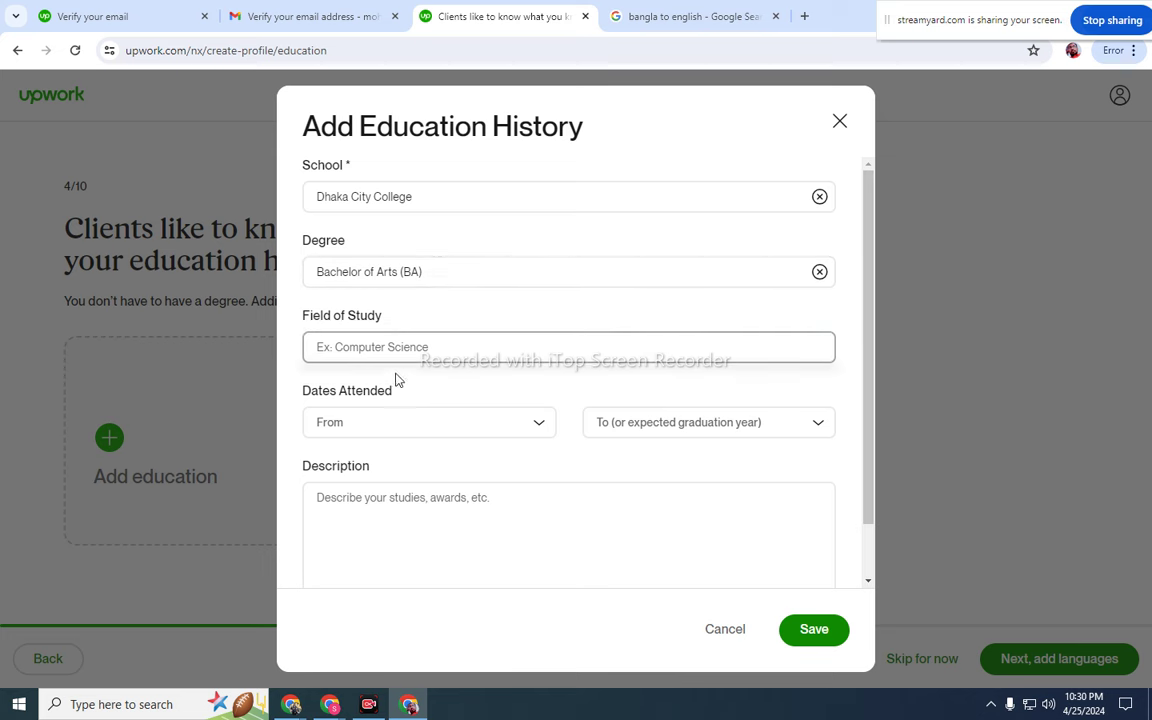
# - Set the dates-attended start year to 2010
pyautogui.click(470, 427)
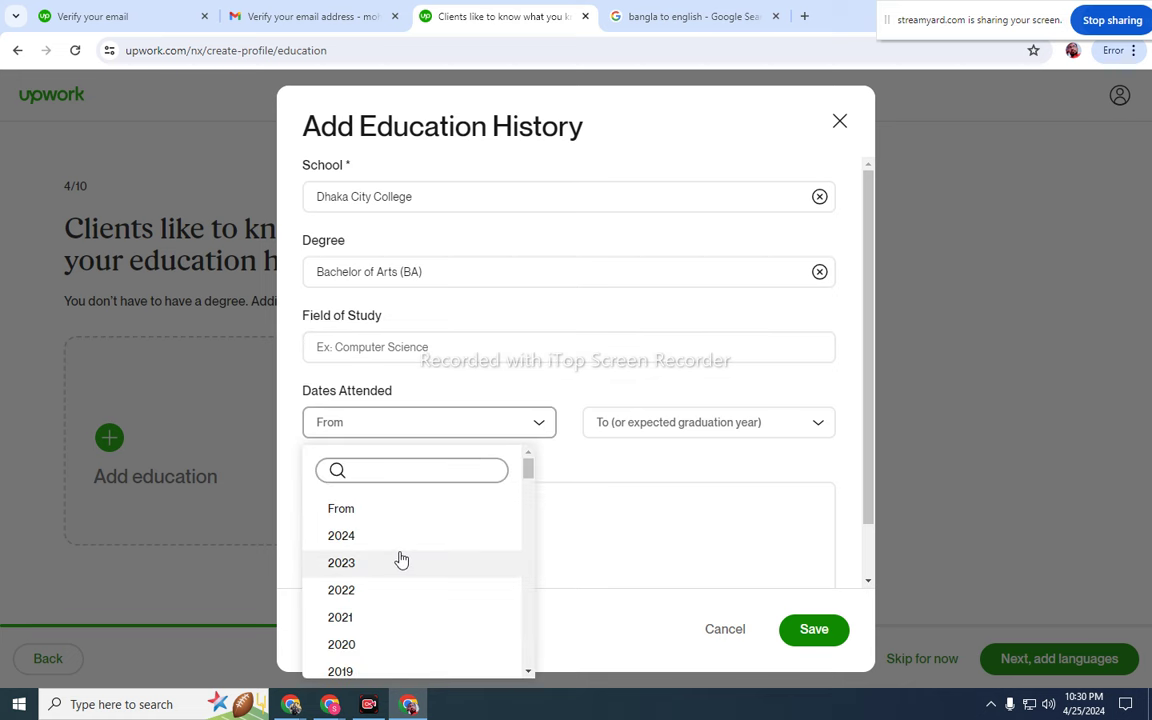
pyautogui.scroll(-2, 401, 559)
pyautogui.scroll(1, 391, 566)
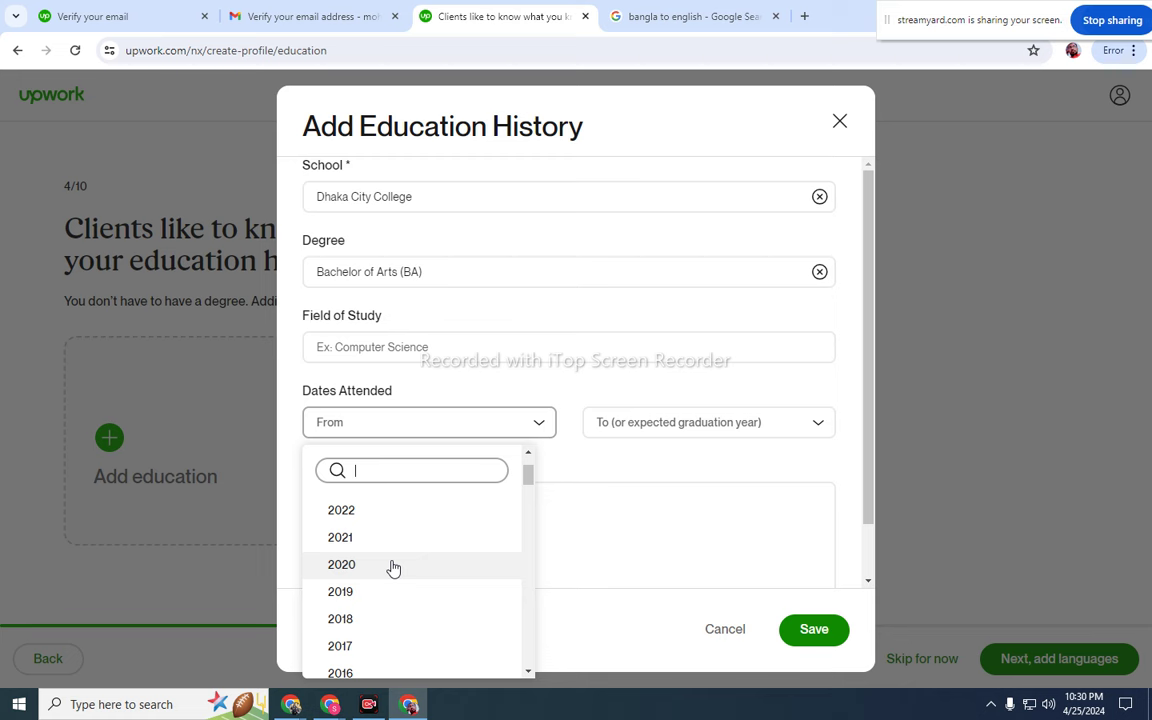
pyautogui.scroll(-2, 393, 568)
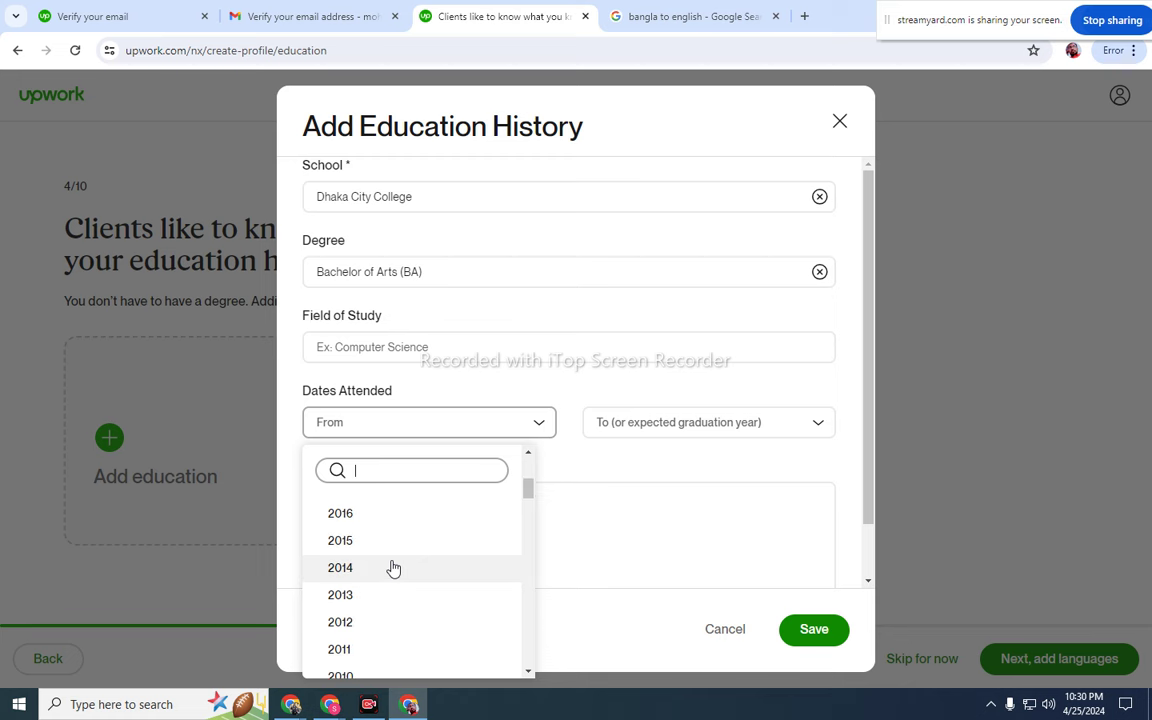
pyautogui.scroll(-1, 392, 568)
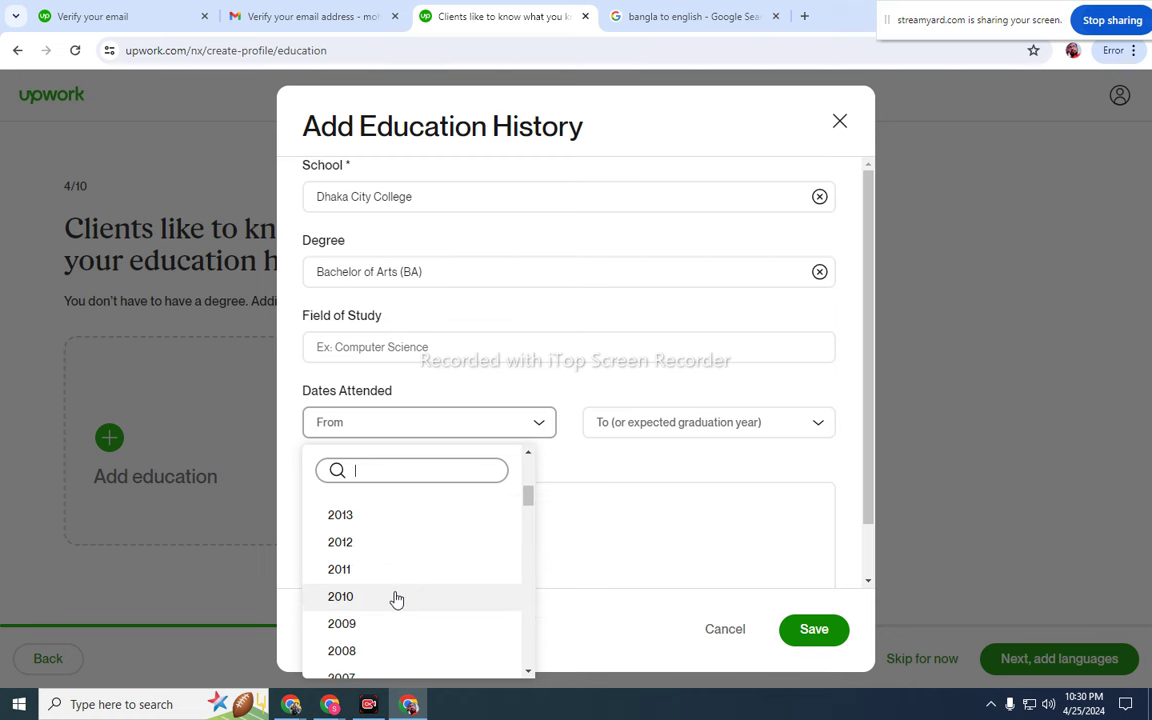
pyautogui.click(393, 596)
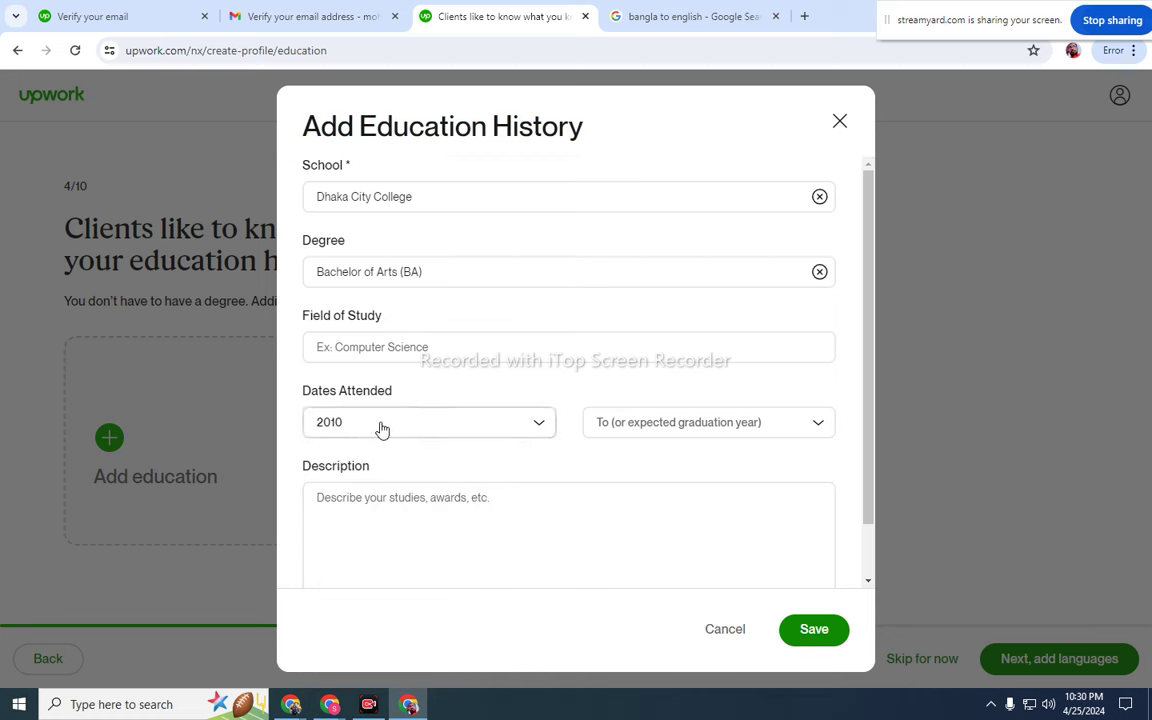
# - Set the dates-attended end year to 2015
pyautogui.click(700, 428)
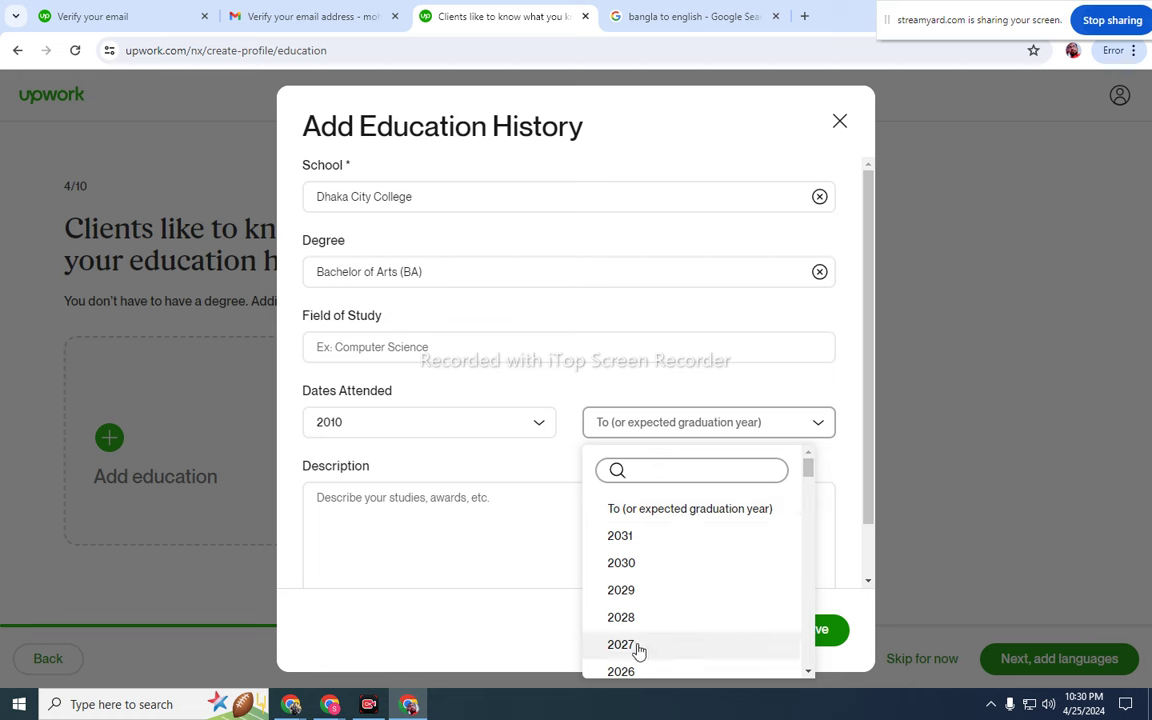
pyautogui.scroll(-1, 640, 648)
pyautogui.scroll(1, 638, 645)
pyautogui.scroll(-6, 636, 578)
pyautogui.scroll(1, 637, 590)
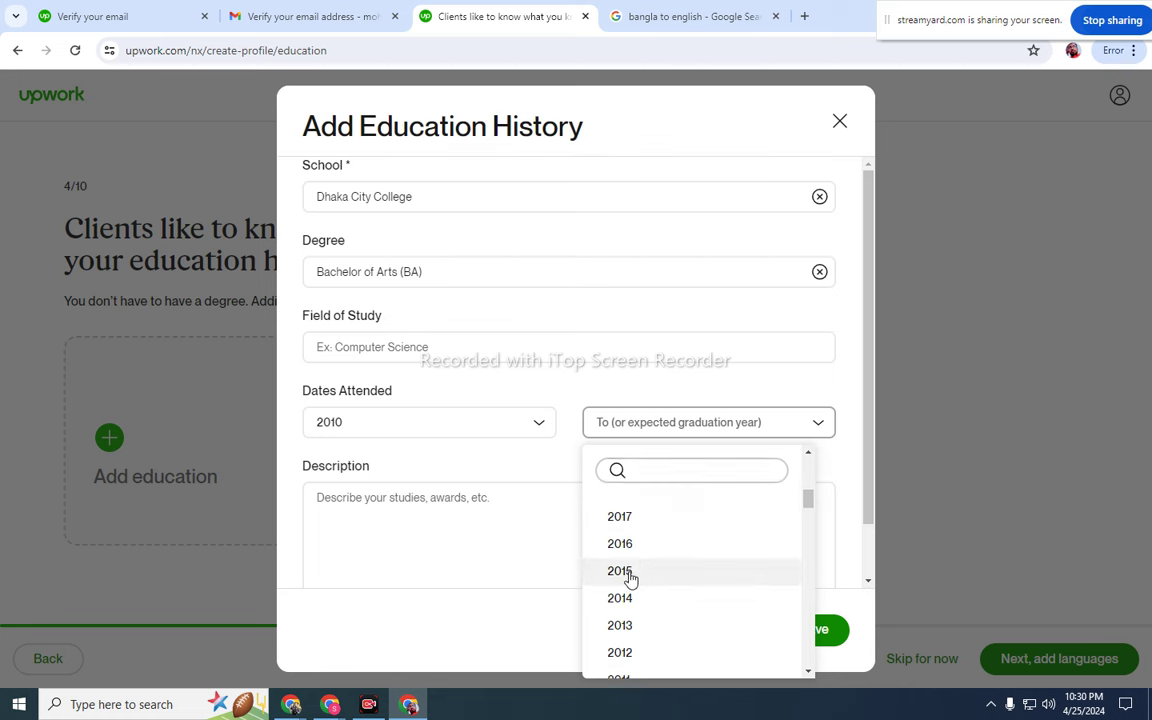
pyautogui.click(630, 579)
pyautogui.click(448, 497)
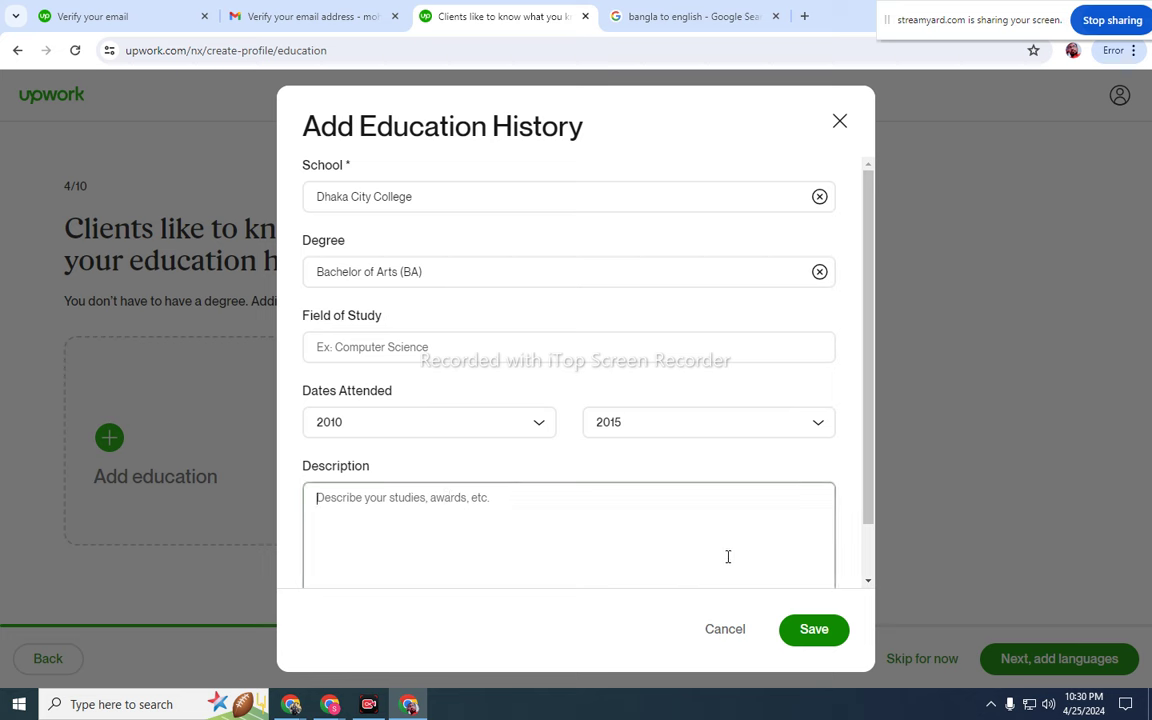
pyautogui.click(643, 8)
# - Enter a Bangla sentence meaning 'I am studying here for 5 years' in Bangla-to-English Google Translate
pyautogui.click(377, 328)
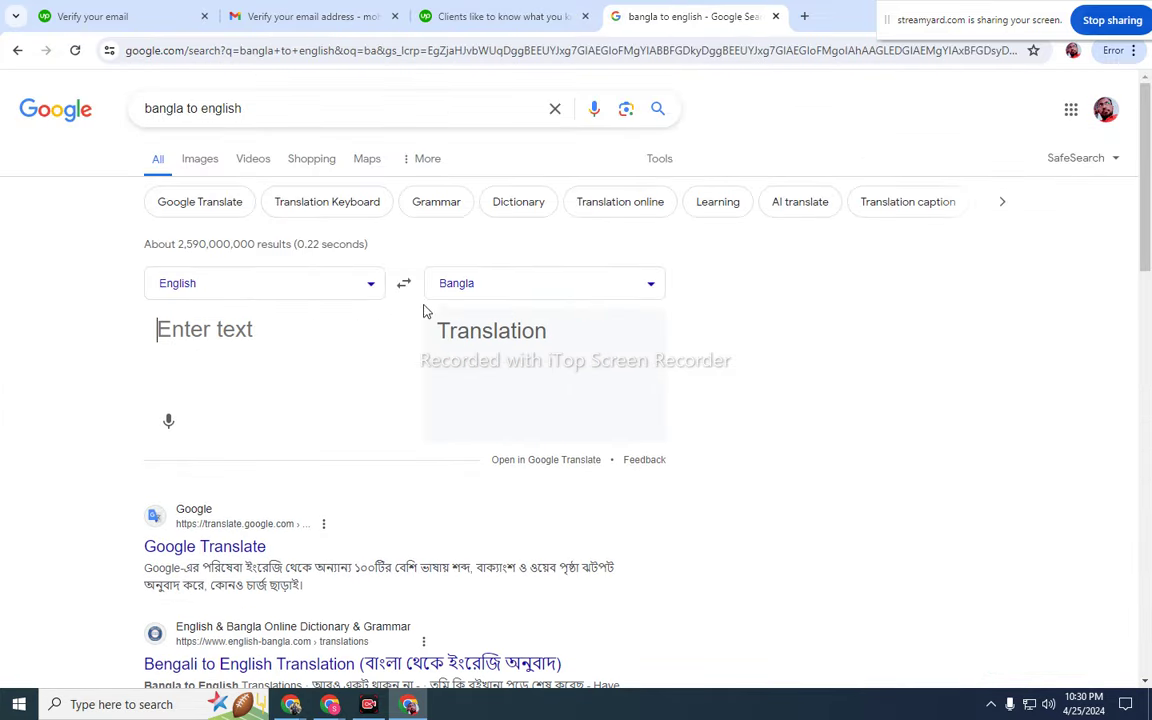
pyautogui.click(404, 286)
pyautogui.write('A')
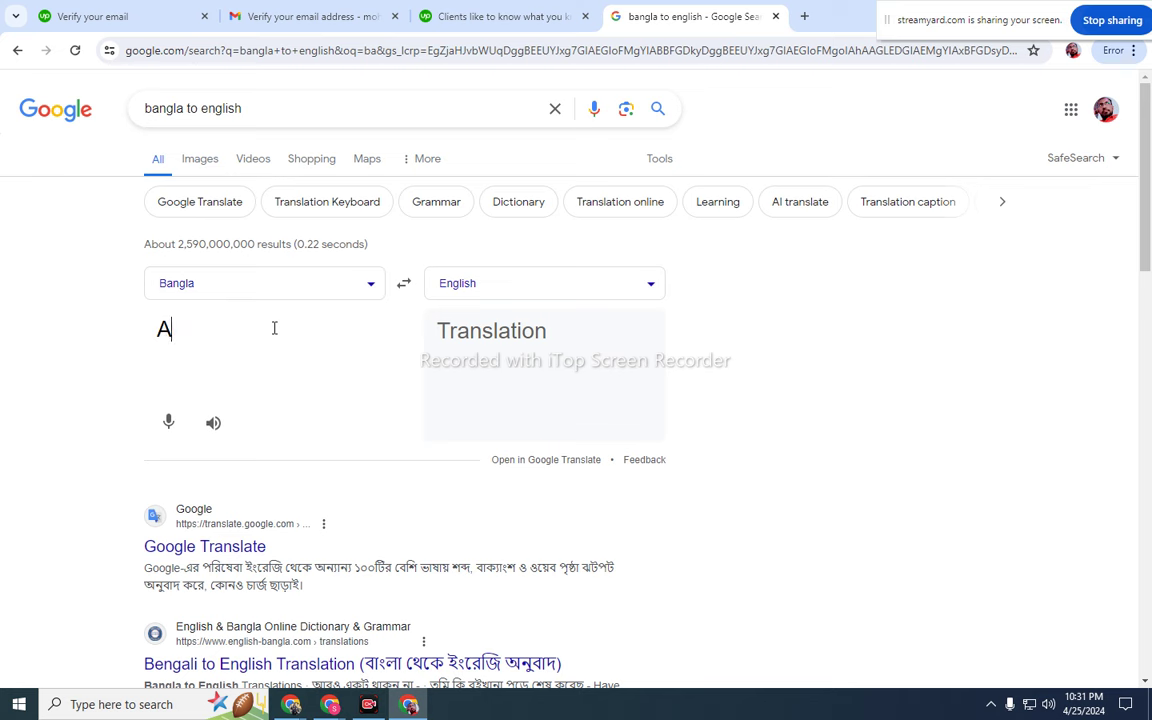
pyautogui.write('MI 5 ')
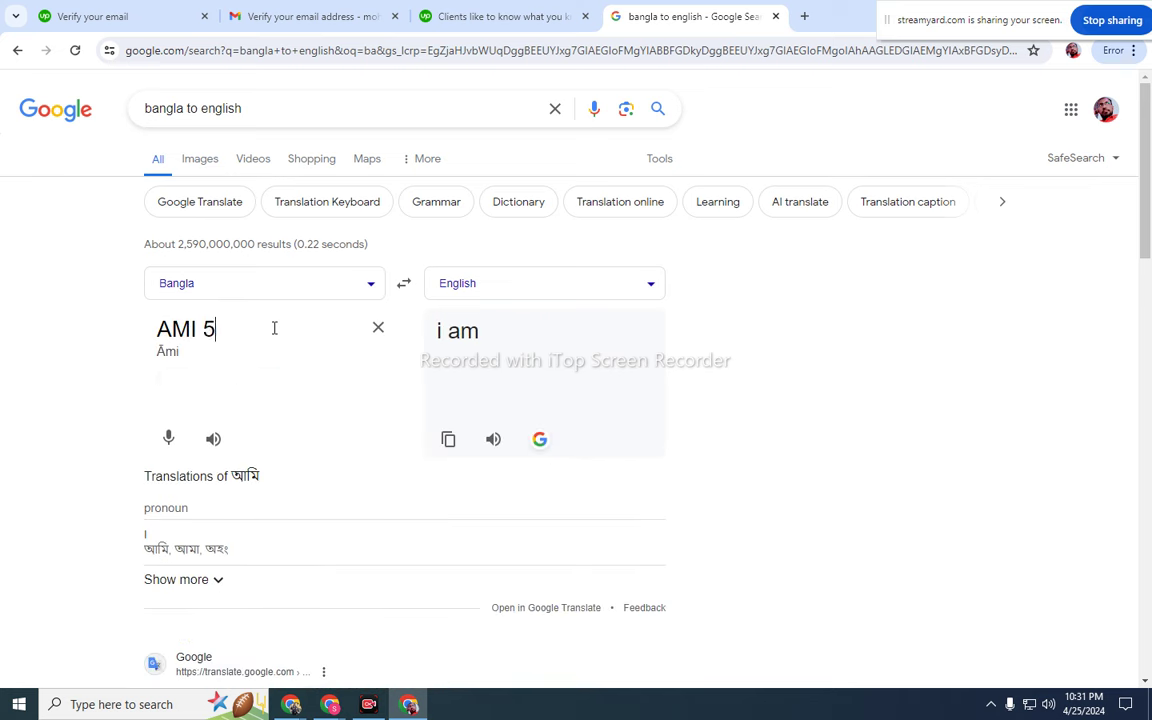
pyautogui.write('BO')
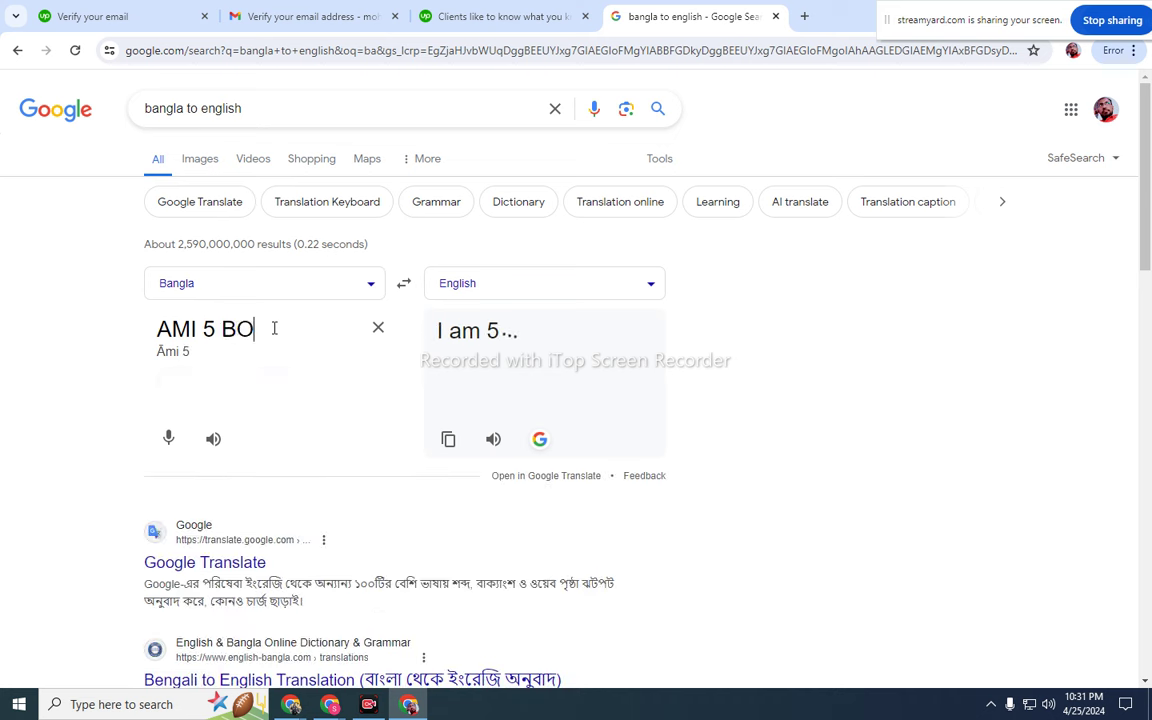
pyautogui.write('CHOR AKHANE ')
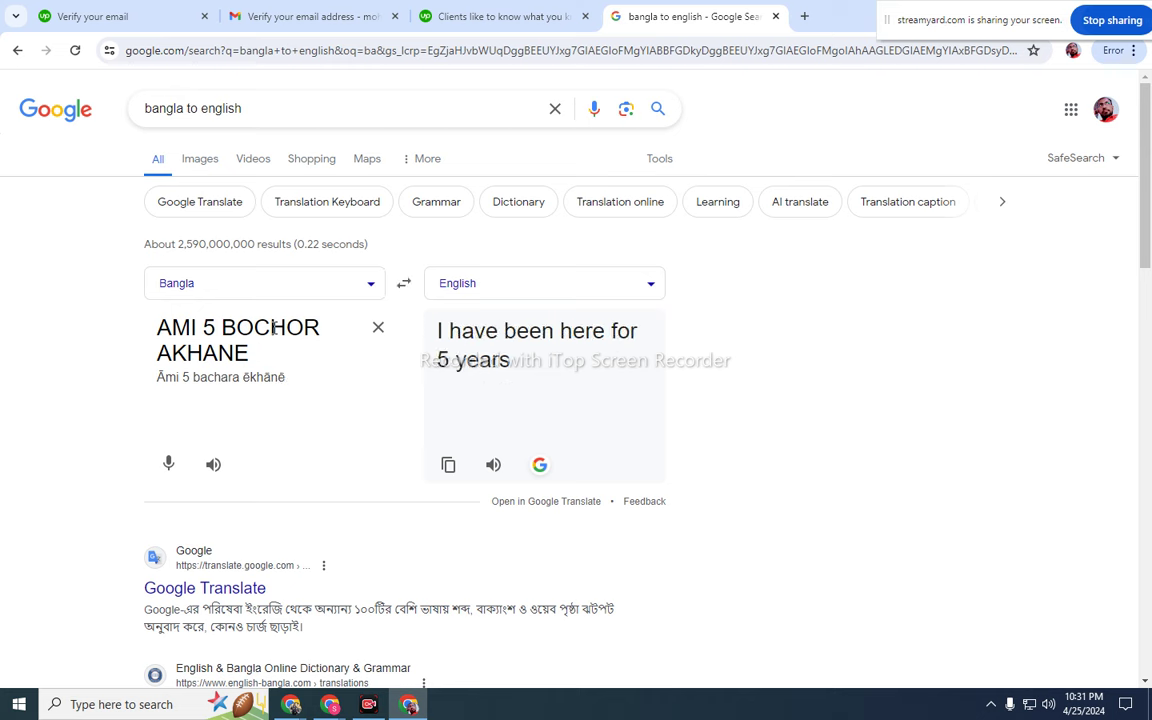
pyautogui.write('PORADS')
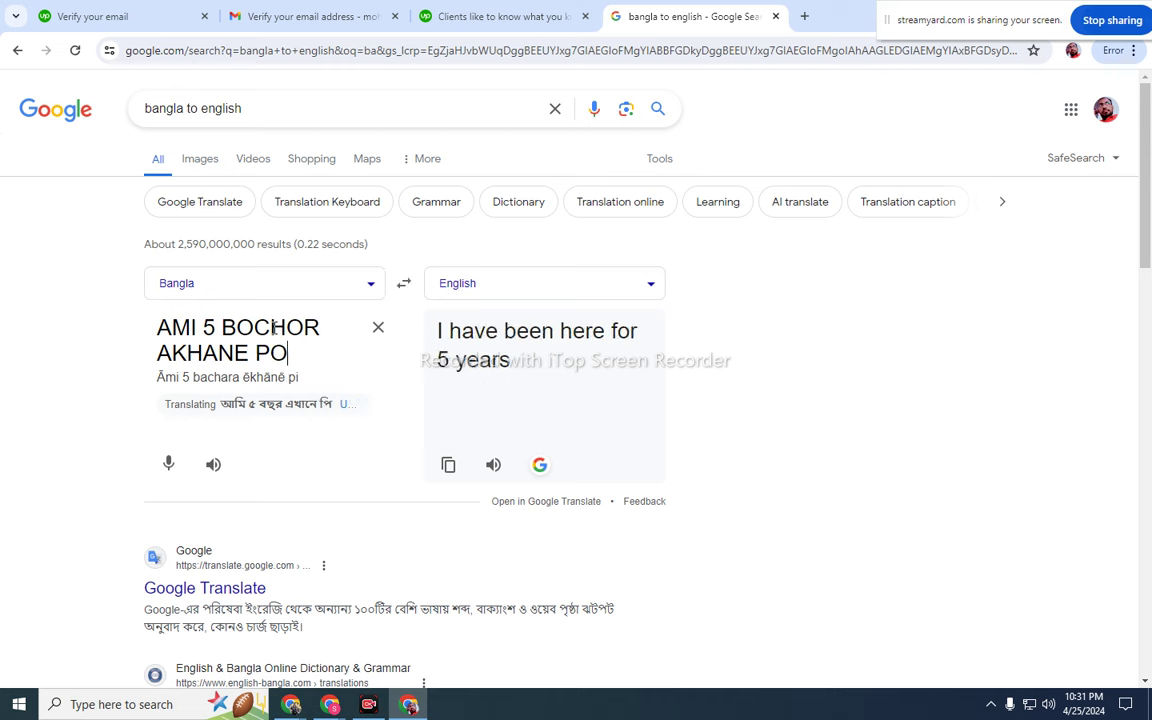
pyautogui.press('BackSpace')
pyautogui.press('BackSpace')
pyautogui.write('SU')
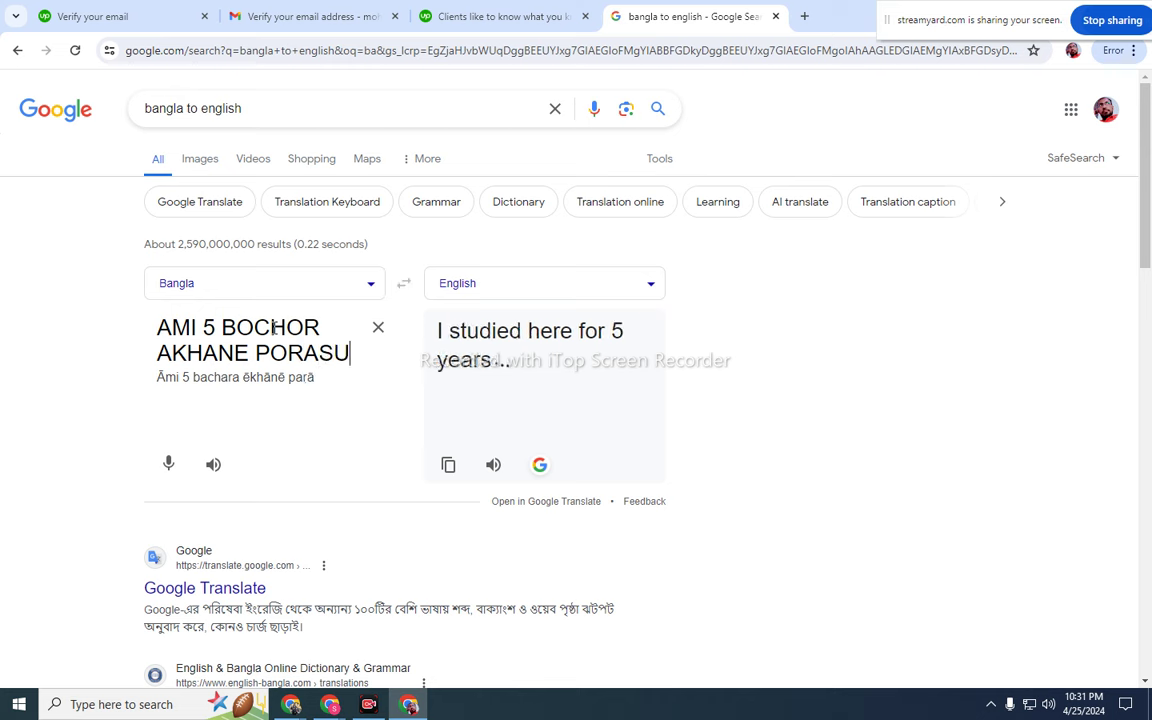
pyautogui.write('NA KORC')
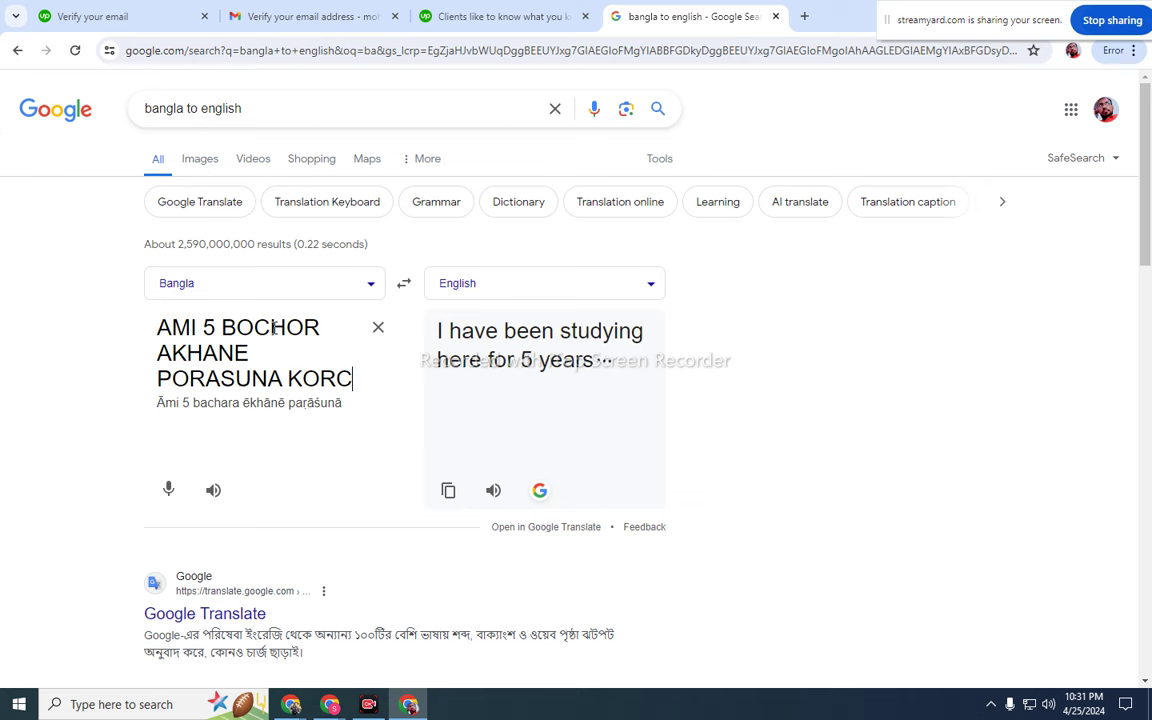
pyautogui.write('HI')
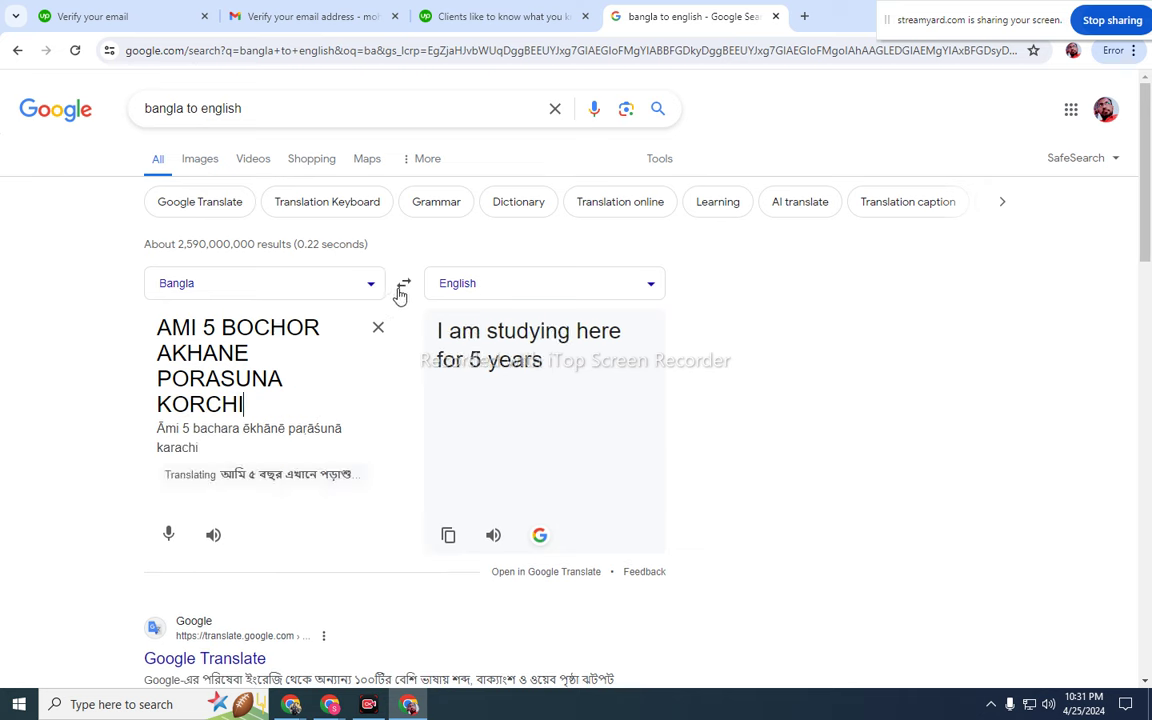
# - Paste 'I am studying here for 5 years' into the education Description and save the entry
pyautogui.click(403, 284)
pyautogui.tripleClick(326, 330)
pyautogui.rightClick(270, 337)
pyautogui.click(322, 405)
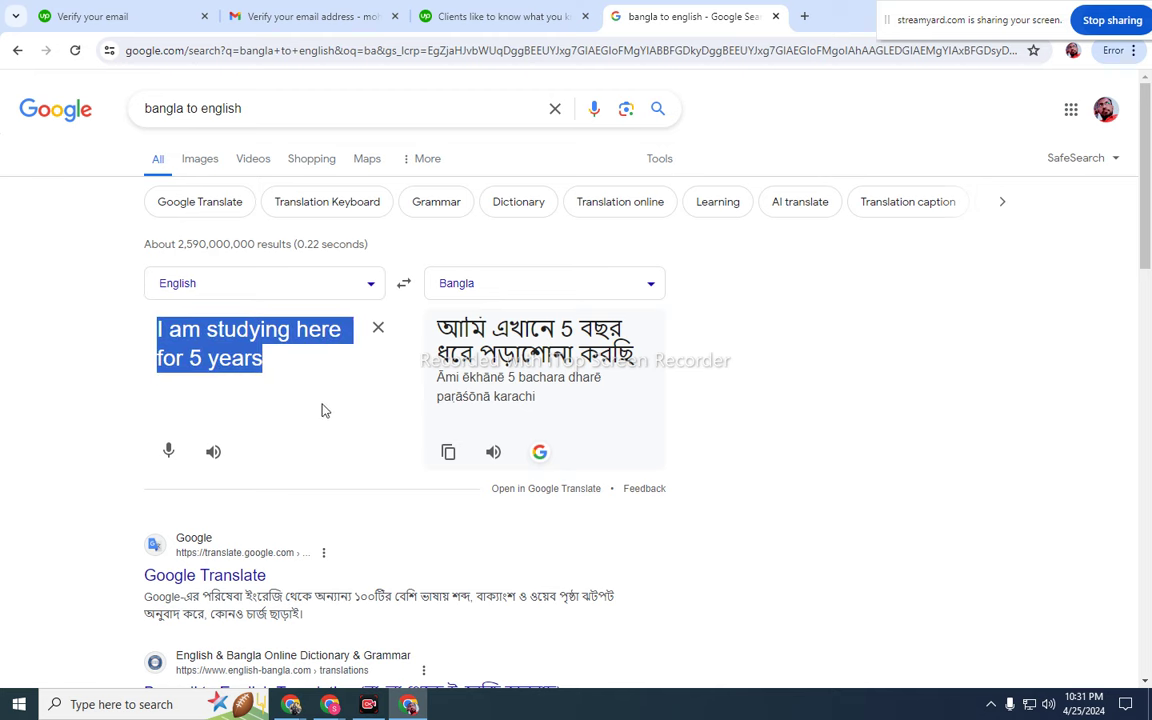
pyautogui.click(478, 16)
pyautogui.rightClick(420, 508)
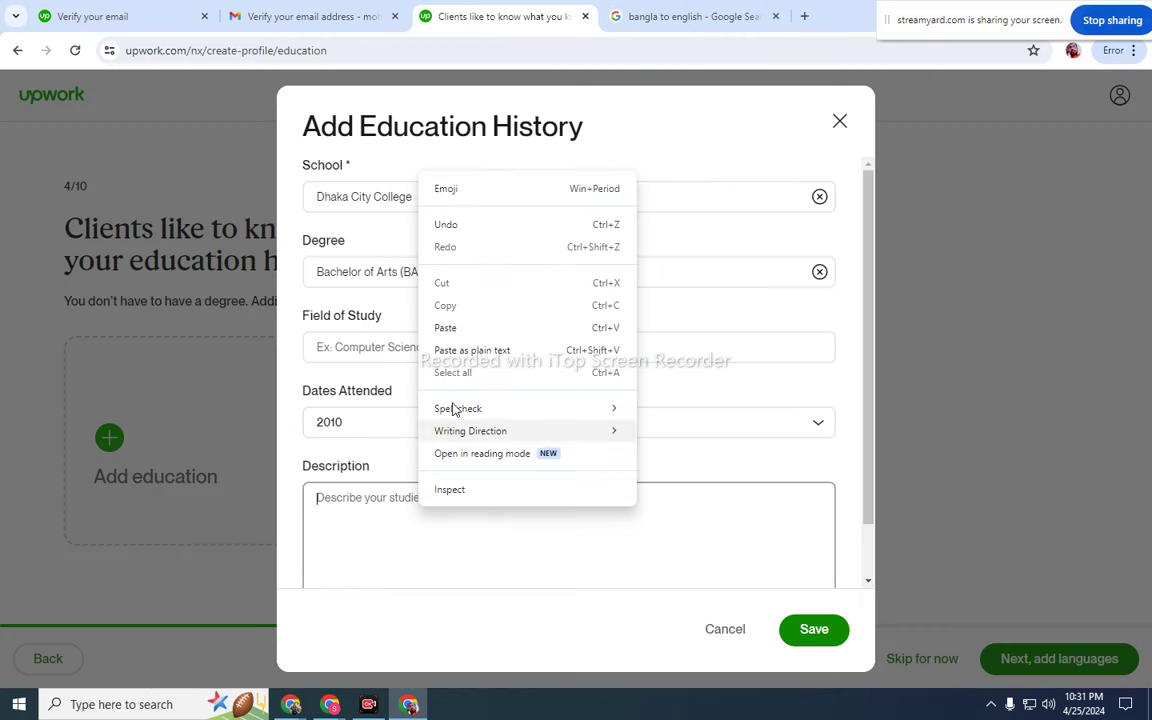
pyautogui.click(447, 327)
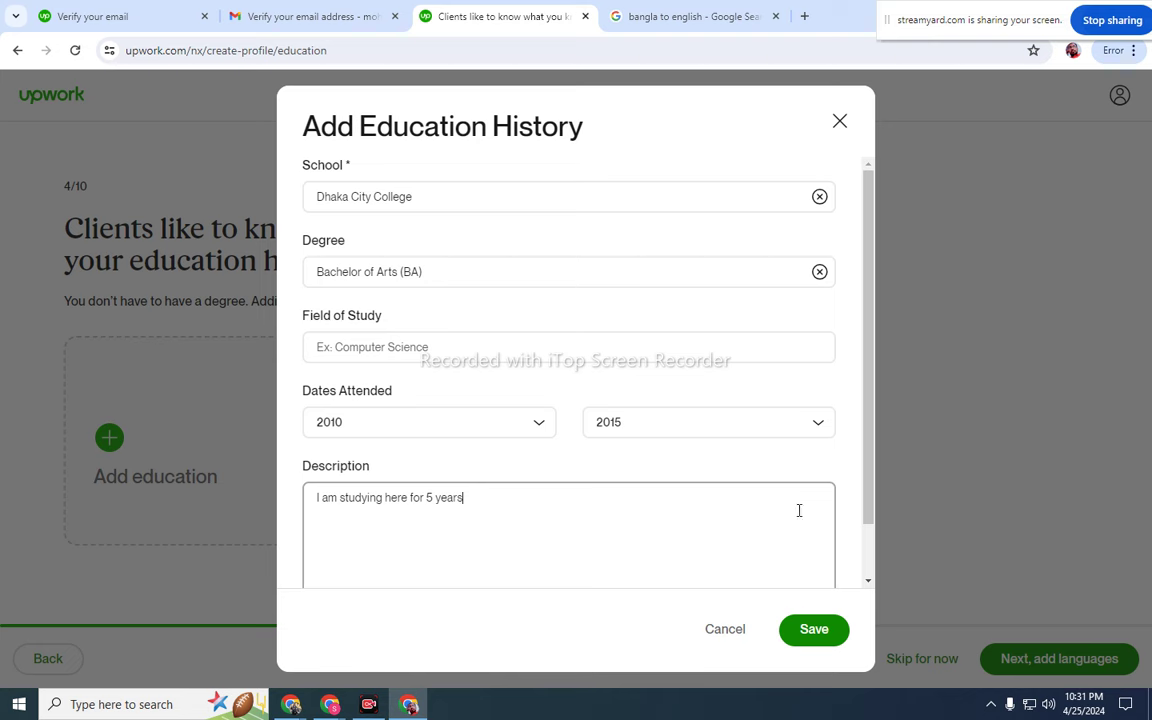
pyautogui.click(457, 335)
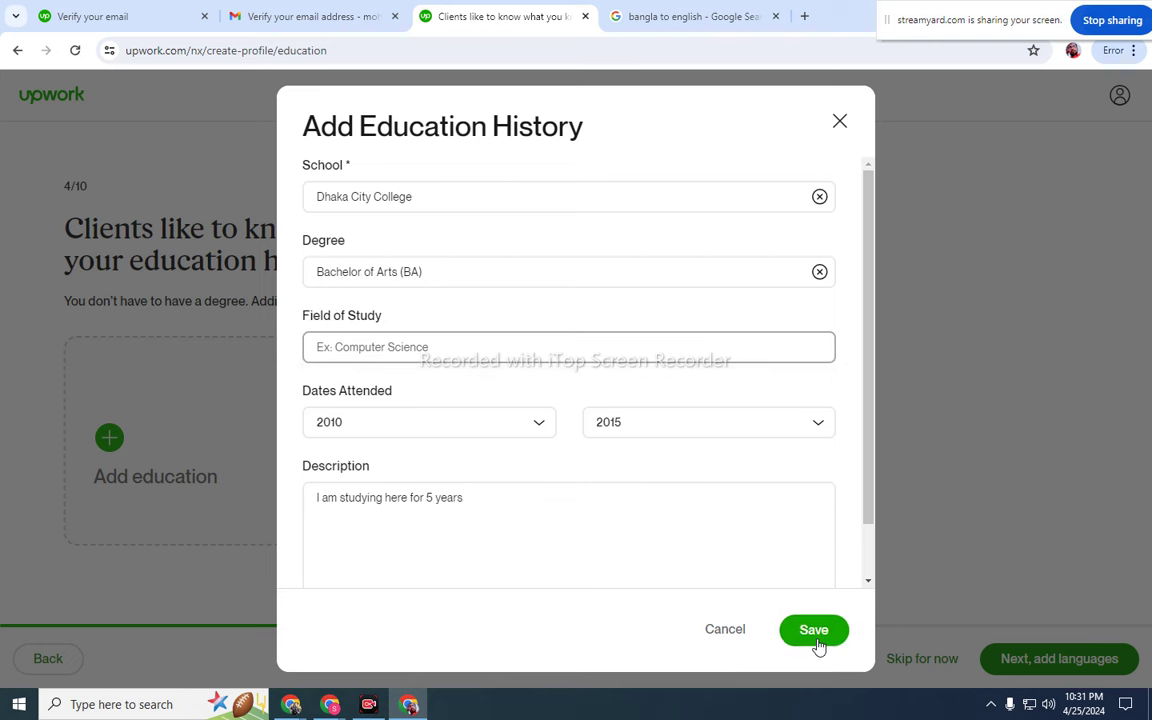
pyautogui.click(815, 636)
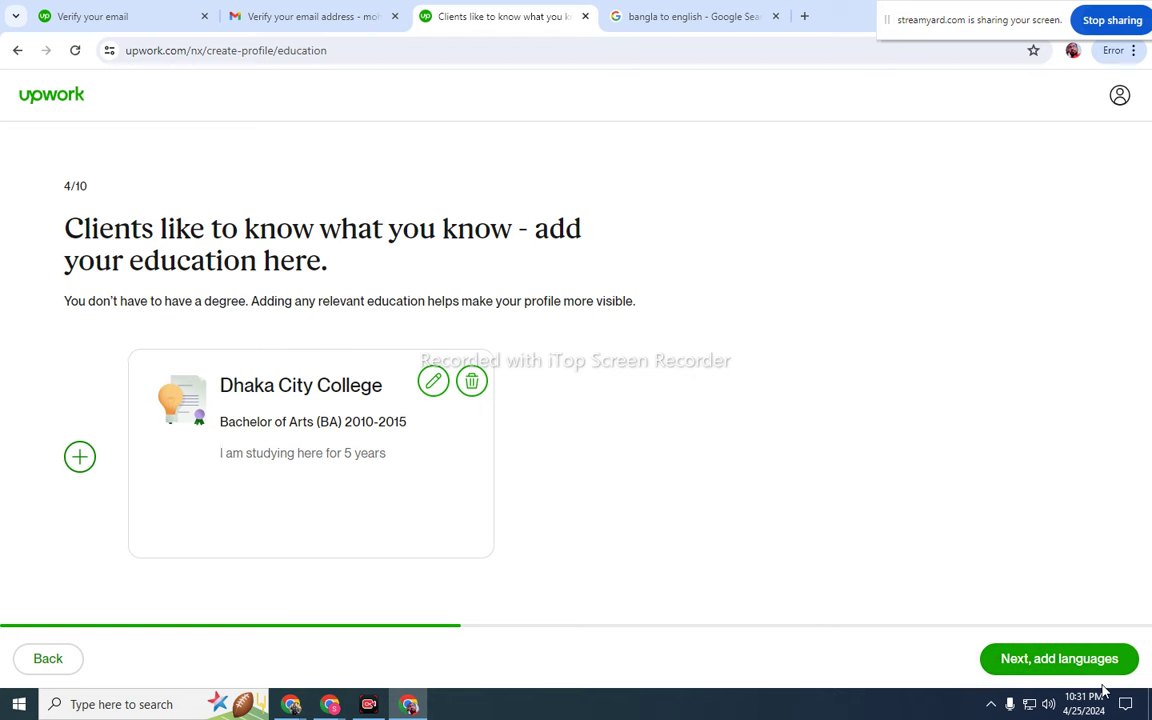
# - On the languages step, set English proficiency to Fluent and continue to skills
pyautogui.click(1077, 658)
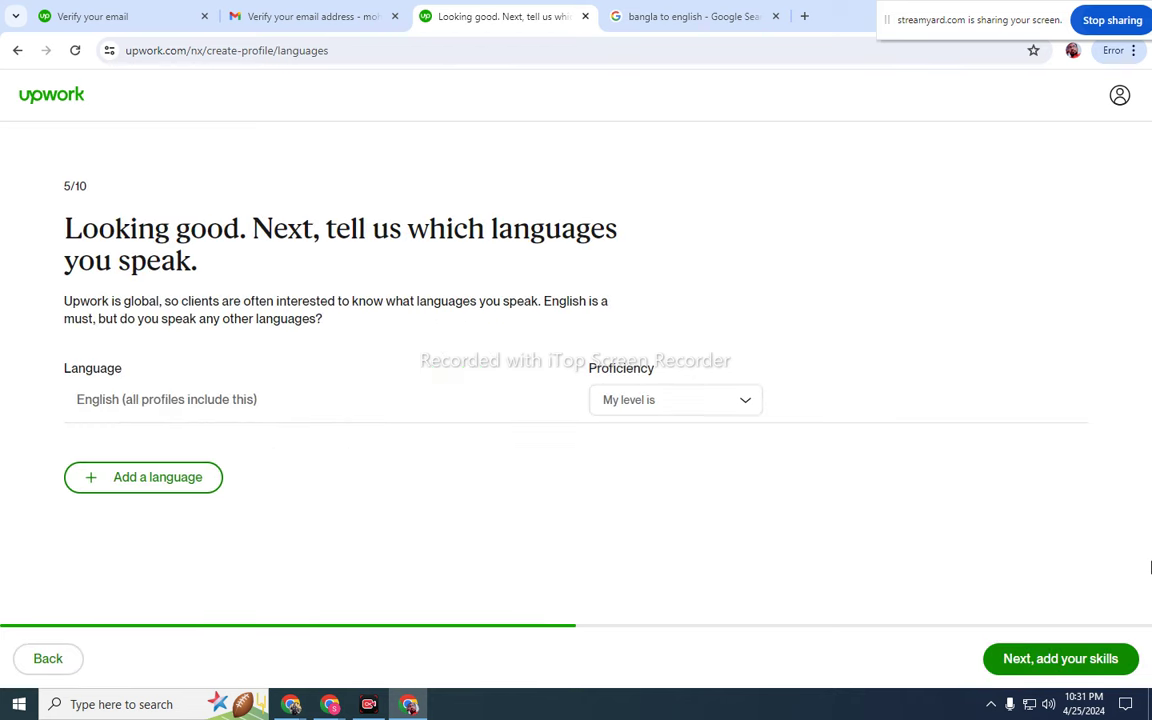
pyautogui.click(659, 402)
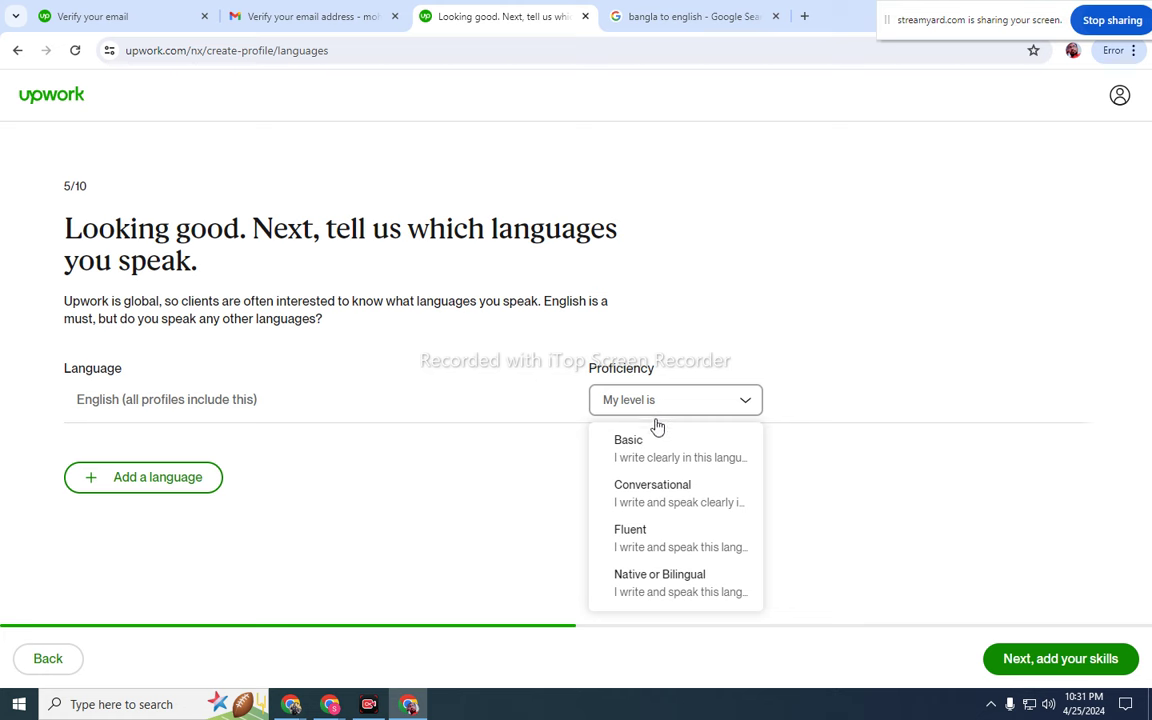
pyautogui.click(668, 542)
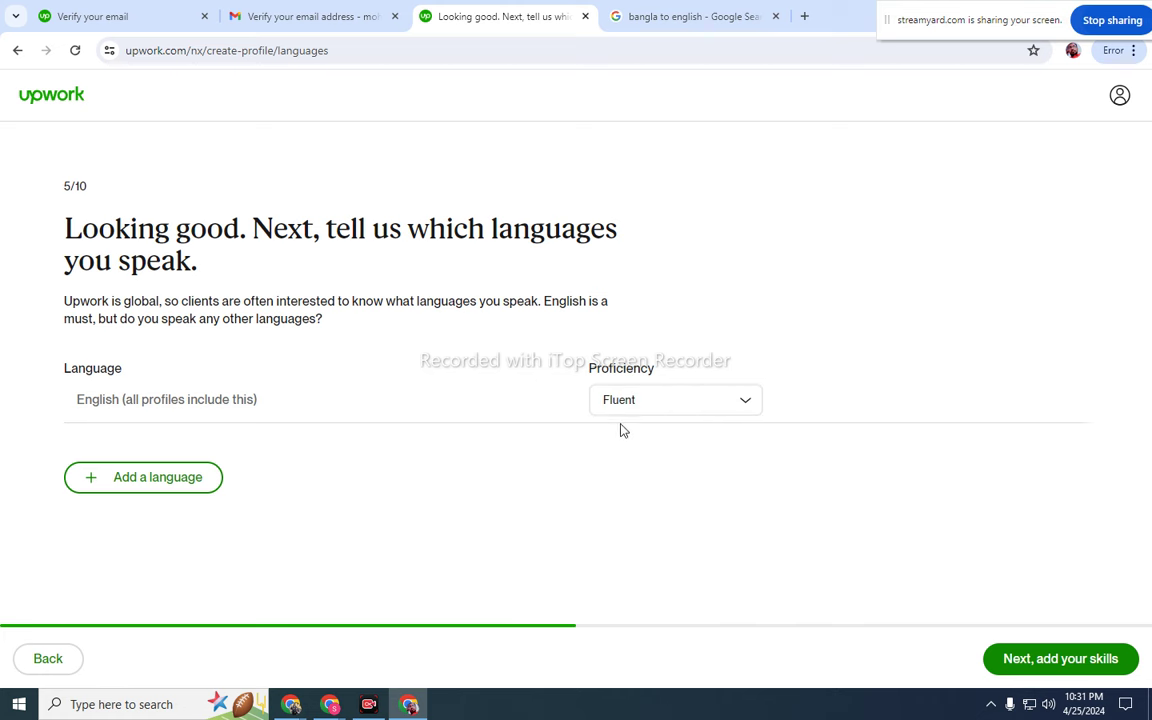
pyautogui.click(1017, 660)
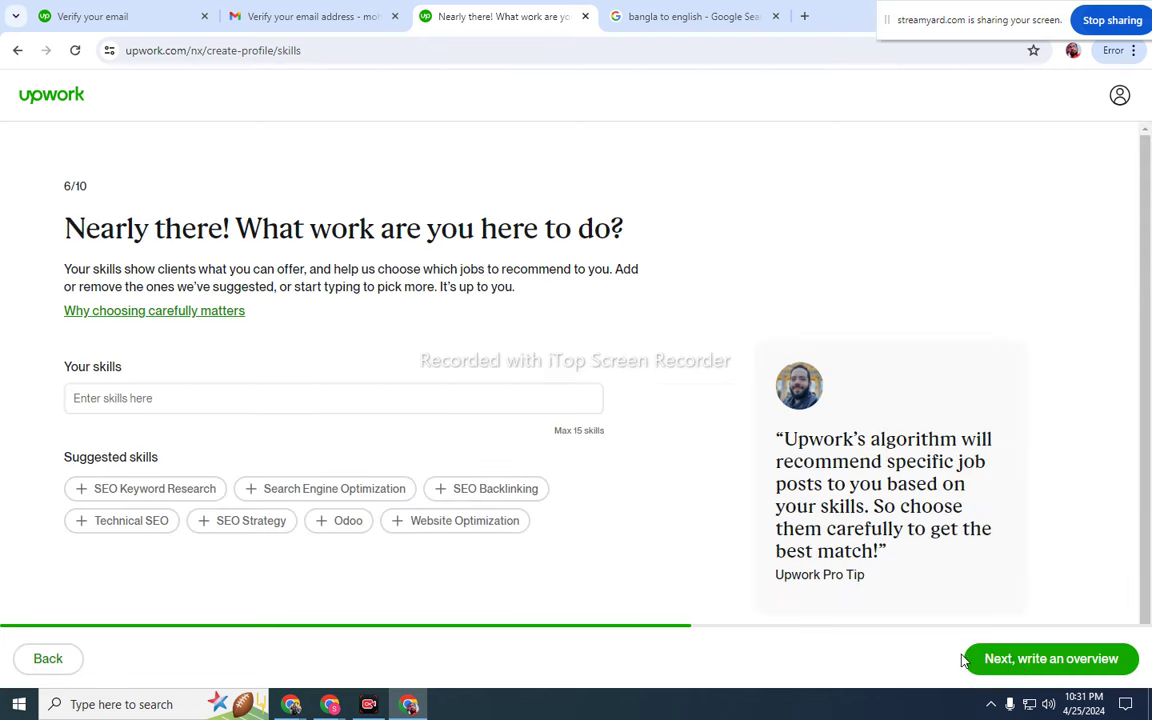
# - Add Search Engine Optimization and Website Optimization as skills
pyautogui.click(160, 398)
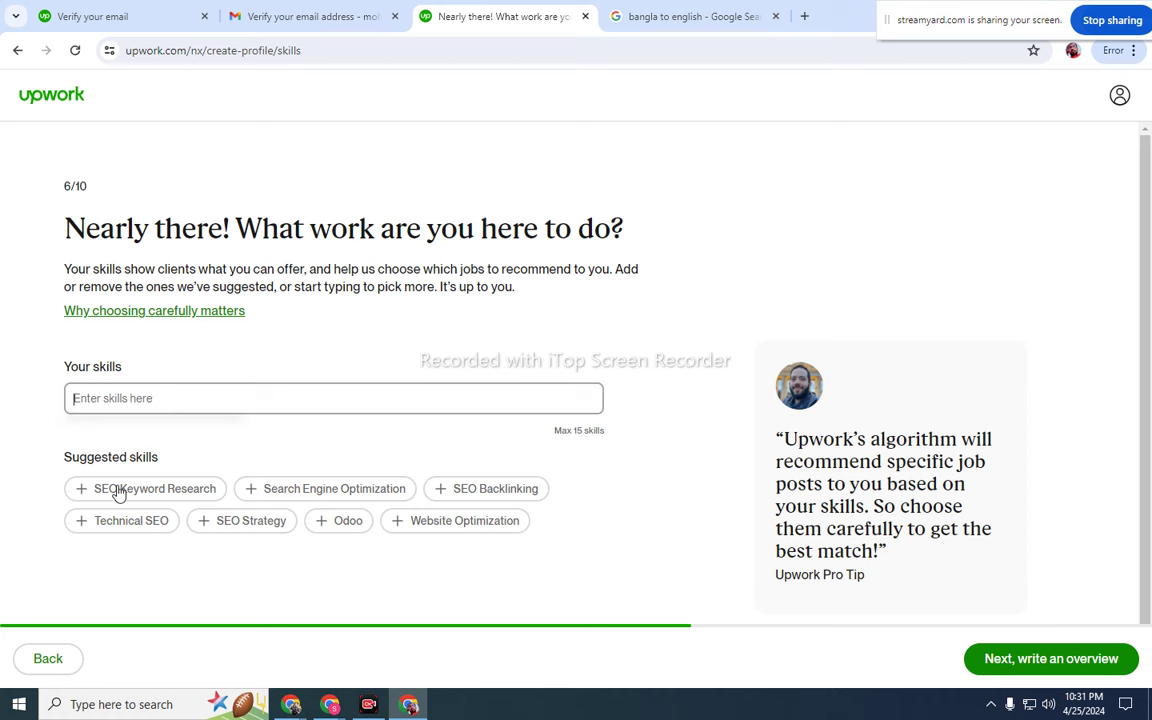
pyautogui.click(254, 494)
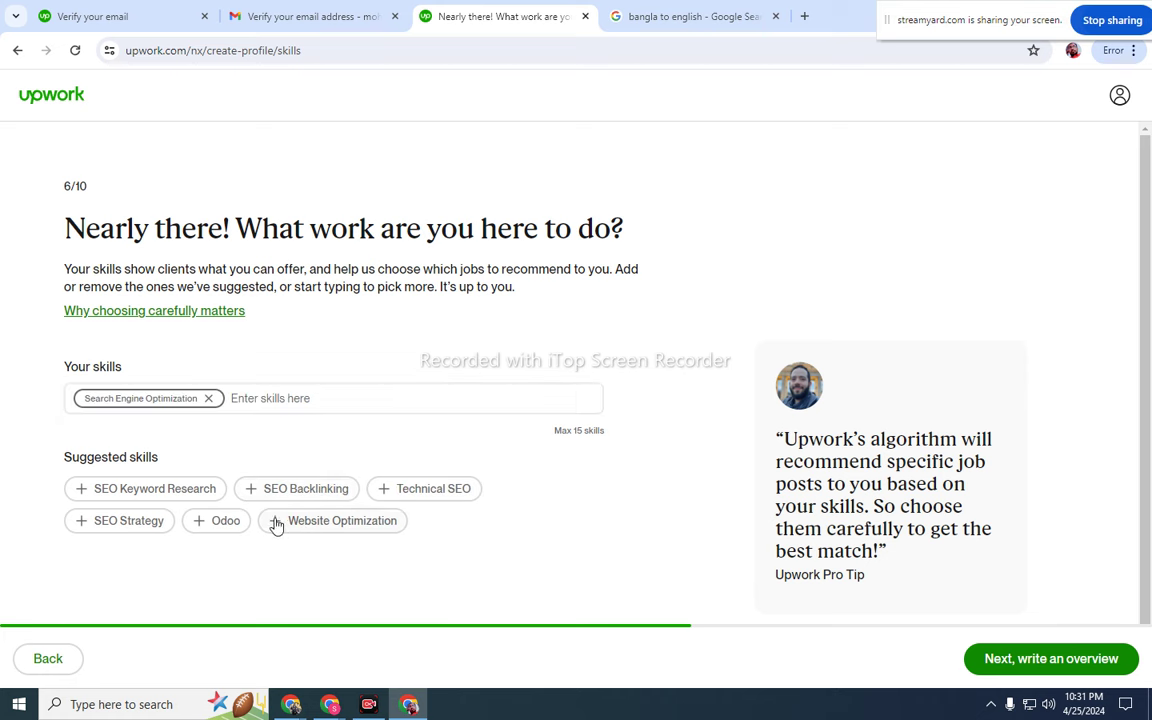
pyautogui.click(276, 522)
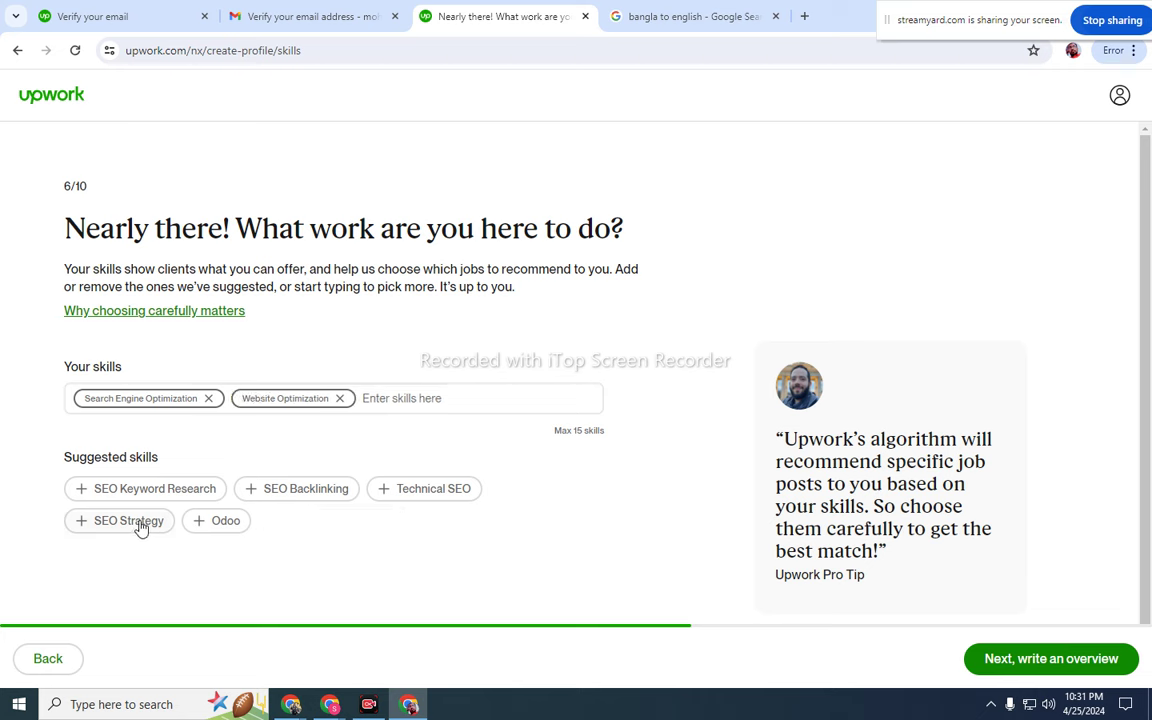
# - Search 'digital market' and add Digital Marketing as a skill
pyautogui.click(444, 399)
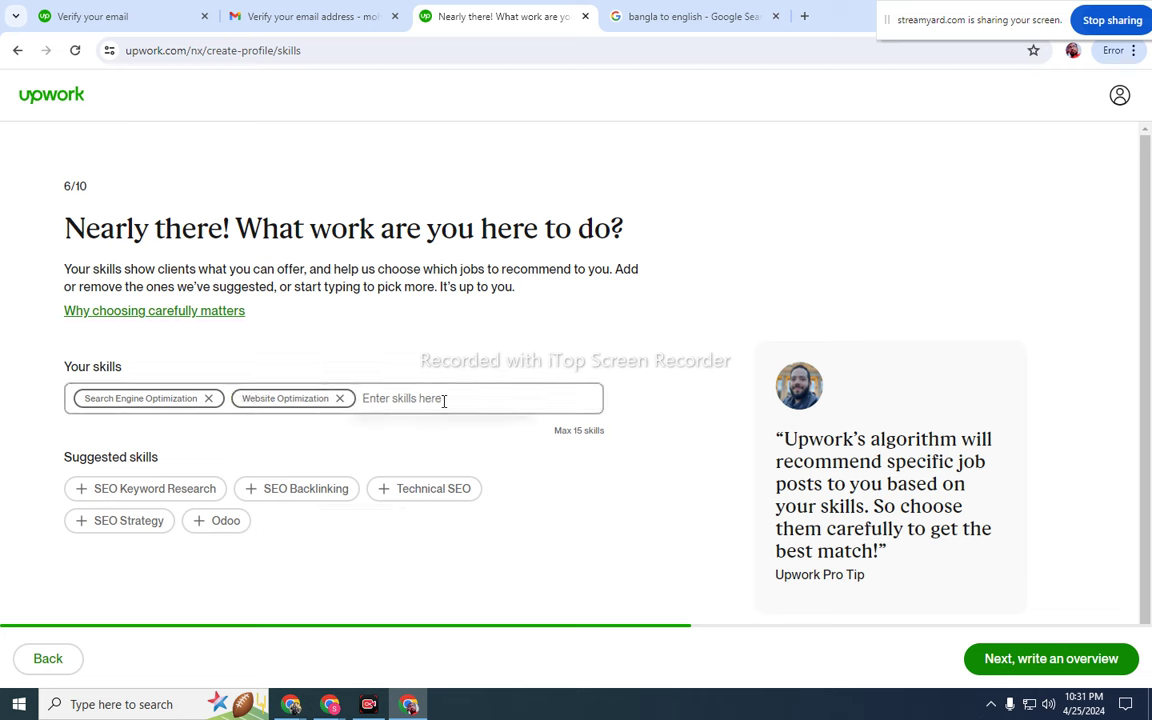
pyautogui.write('d')
pyautogui.press('BackSpace')
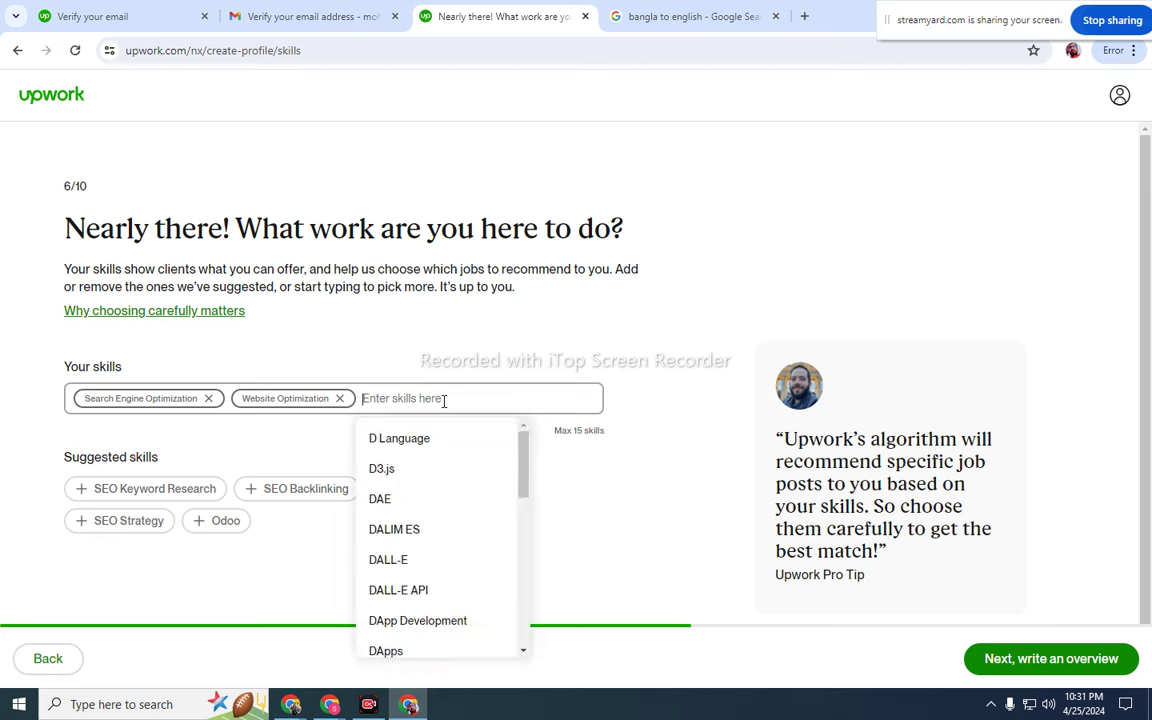
pyautogui.write('di')
pyautogui.press('BackSpace')
pyautogui.write('IG')
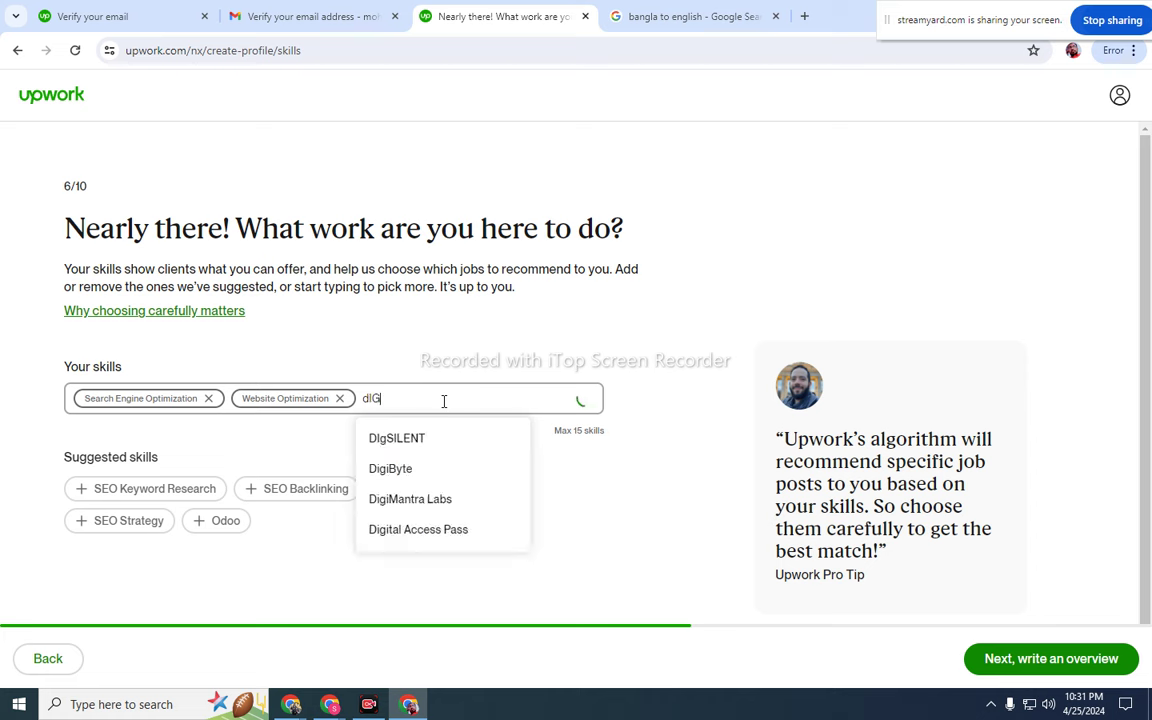
pyautogui.press('BackSpace')
pyautogui.press('BackSpace')
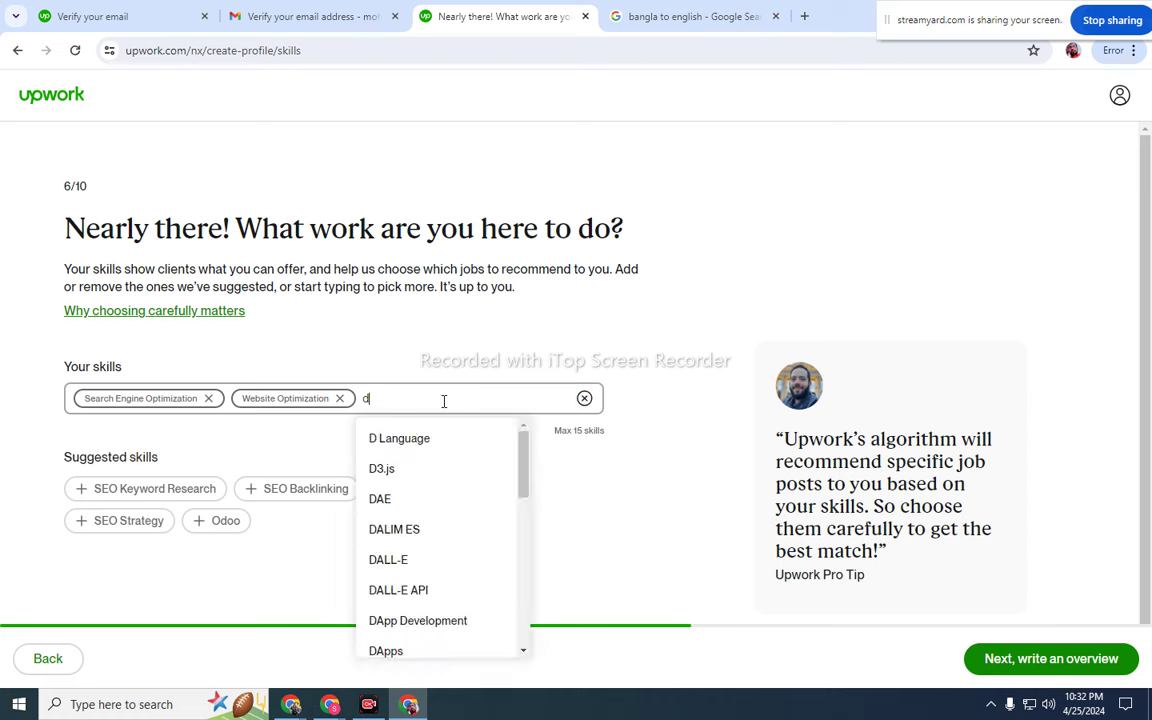
pyautogui.write('idf')
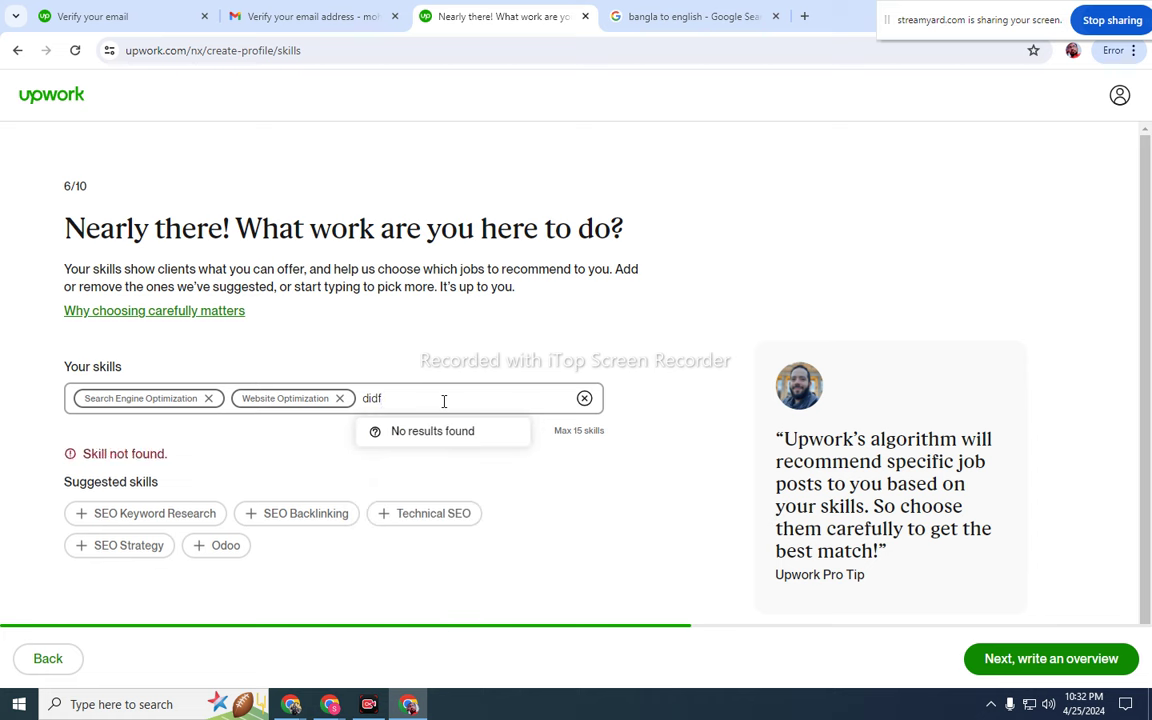
pyautogui.press('BackSpace')
pyautogui.press('BackSpace')
pyautogui.press('BackSpace')
pyautogui.write('igi')
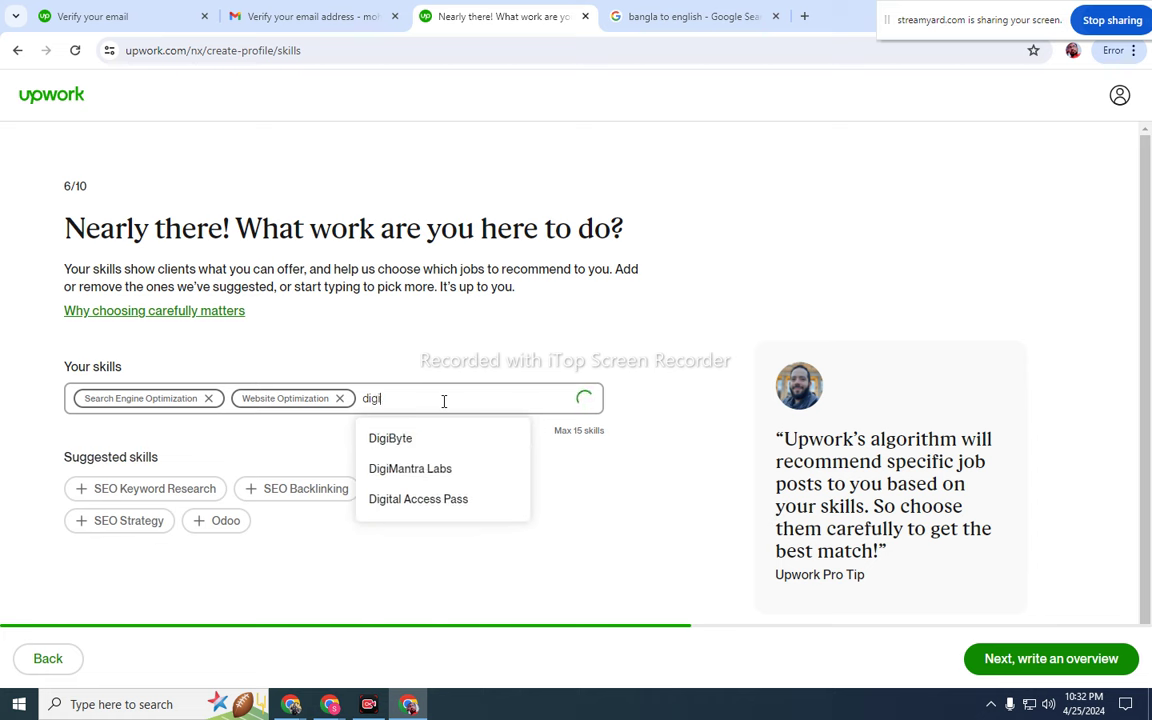
pyautogui.write('tal')
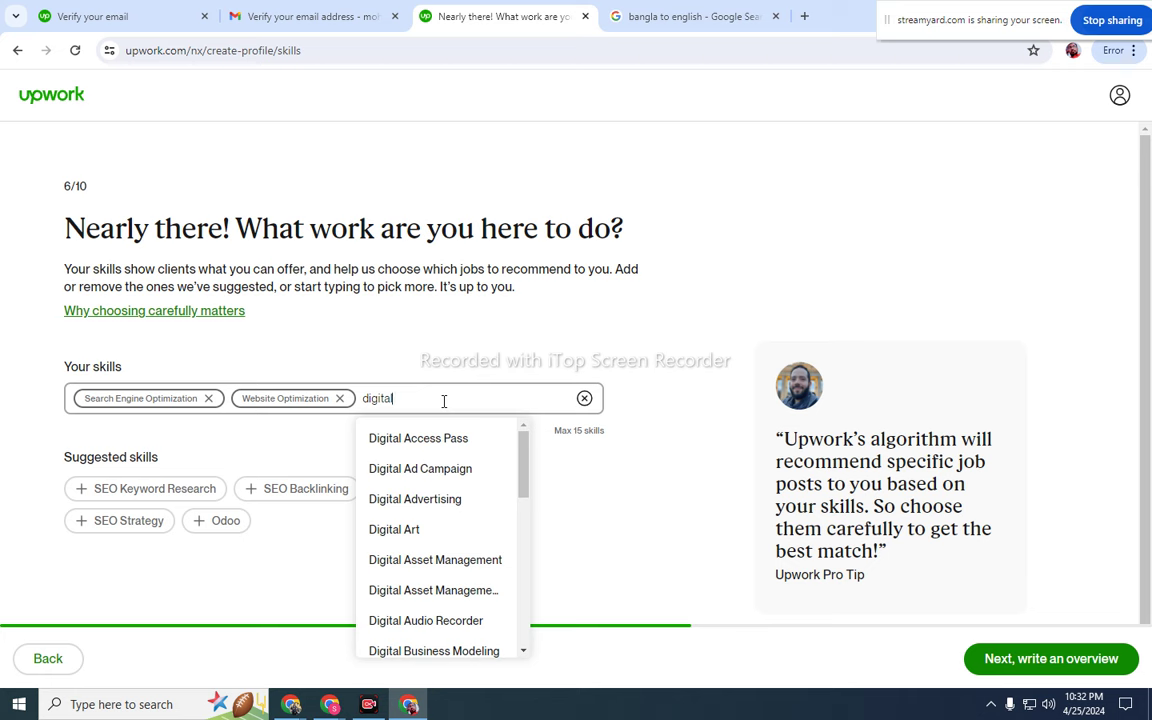
pyautogui.write(' m')
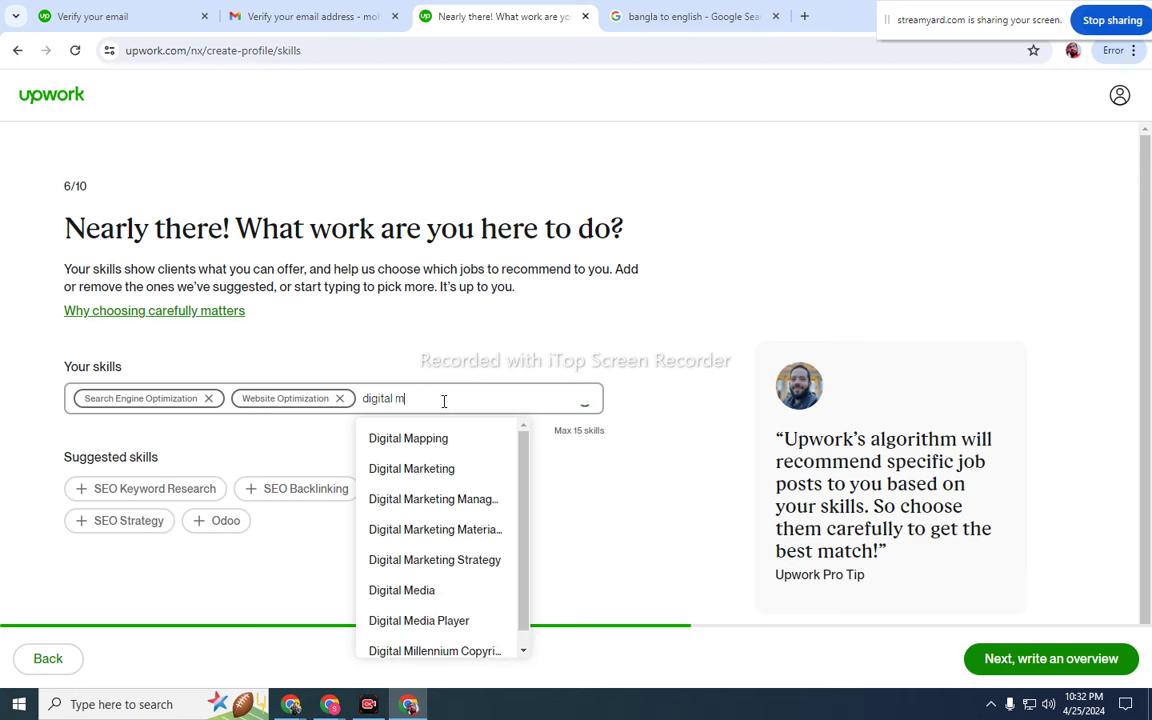
pyautogui.write('arket')
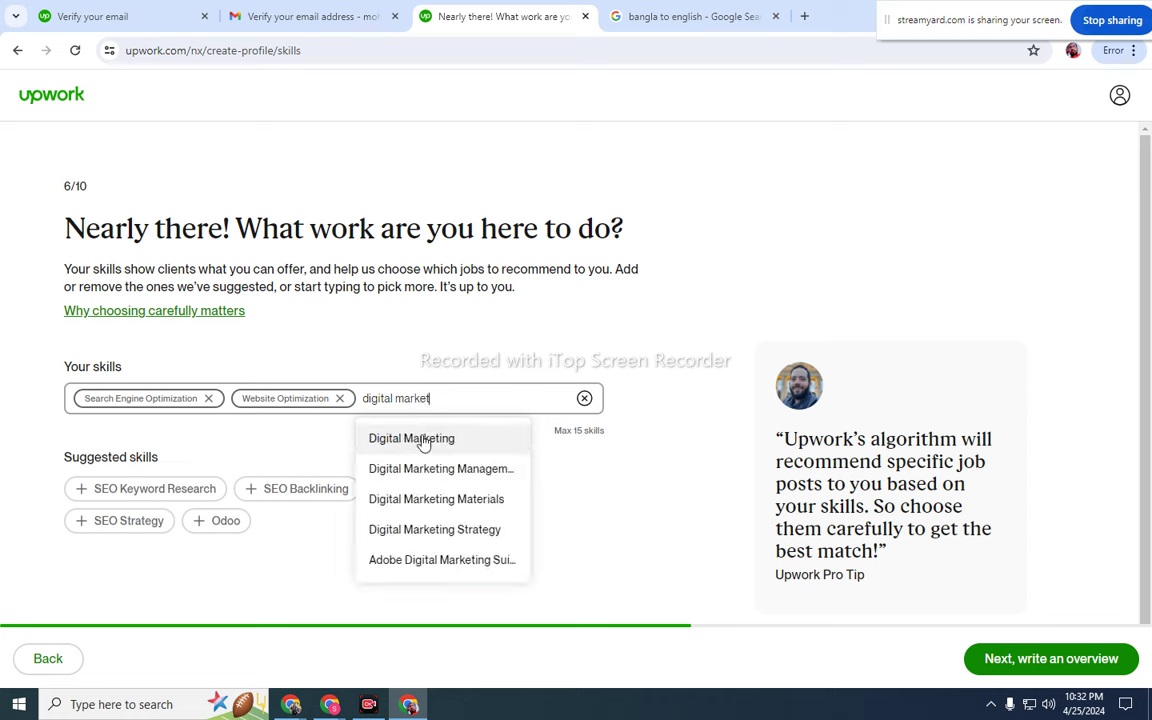
pyautogui.click(424, 440)
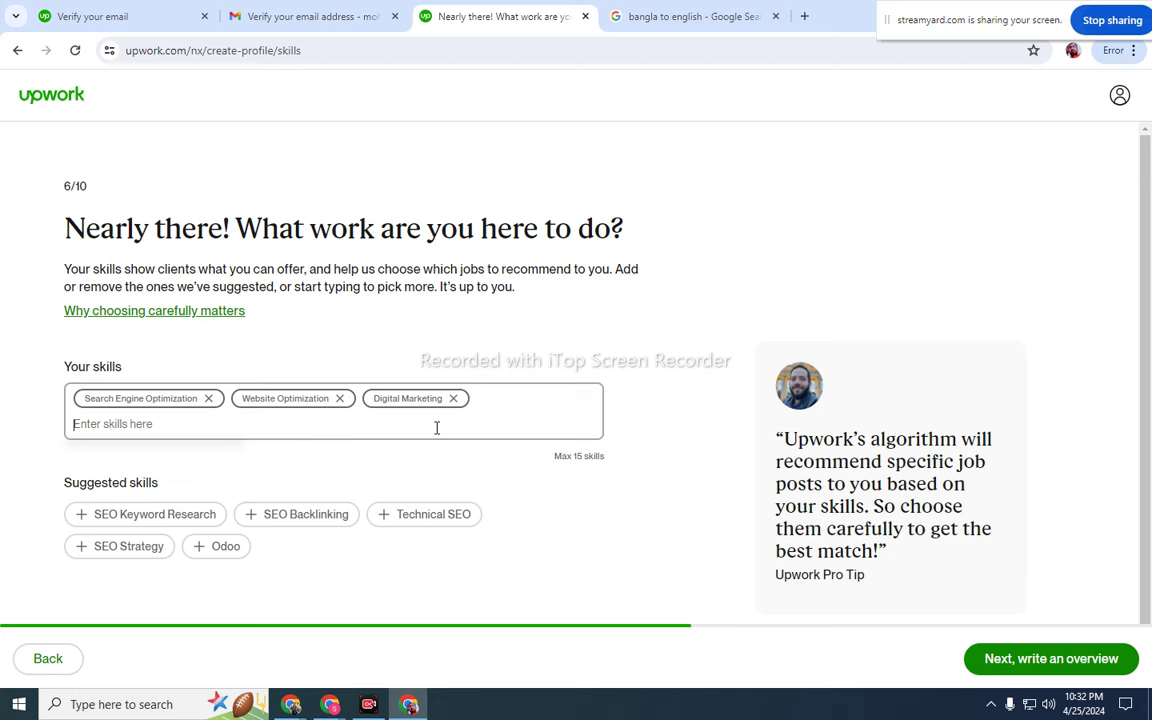
# - Add Facebook Ad Campaign and Article Writing as skills
pyautogui.write('facebook')
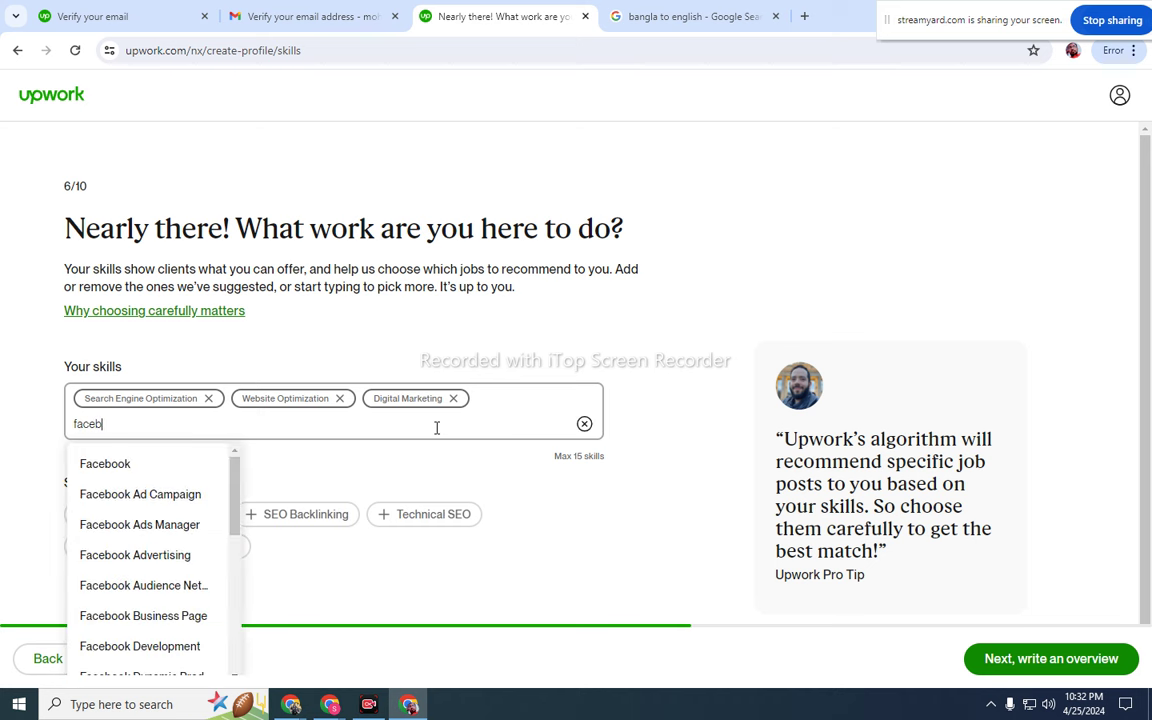
pyautogui.click(175, 494)
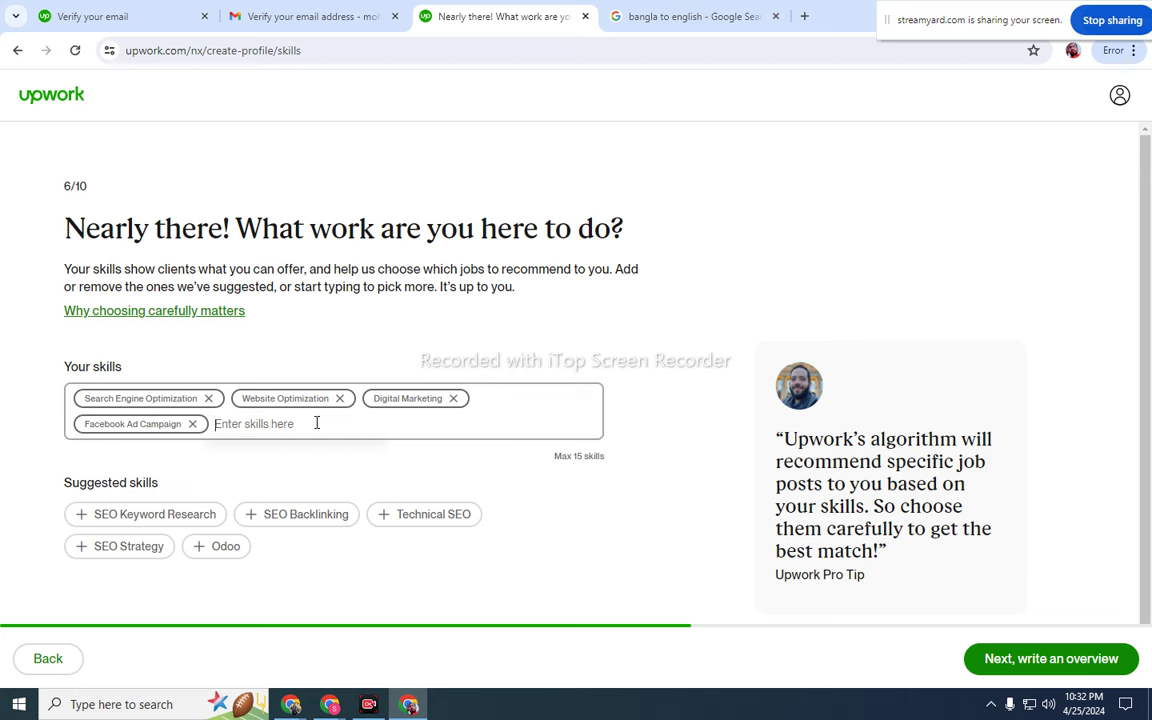
pyautogui.write('arti')
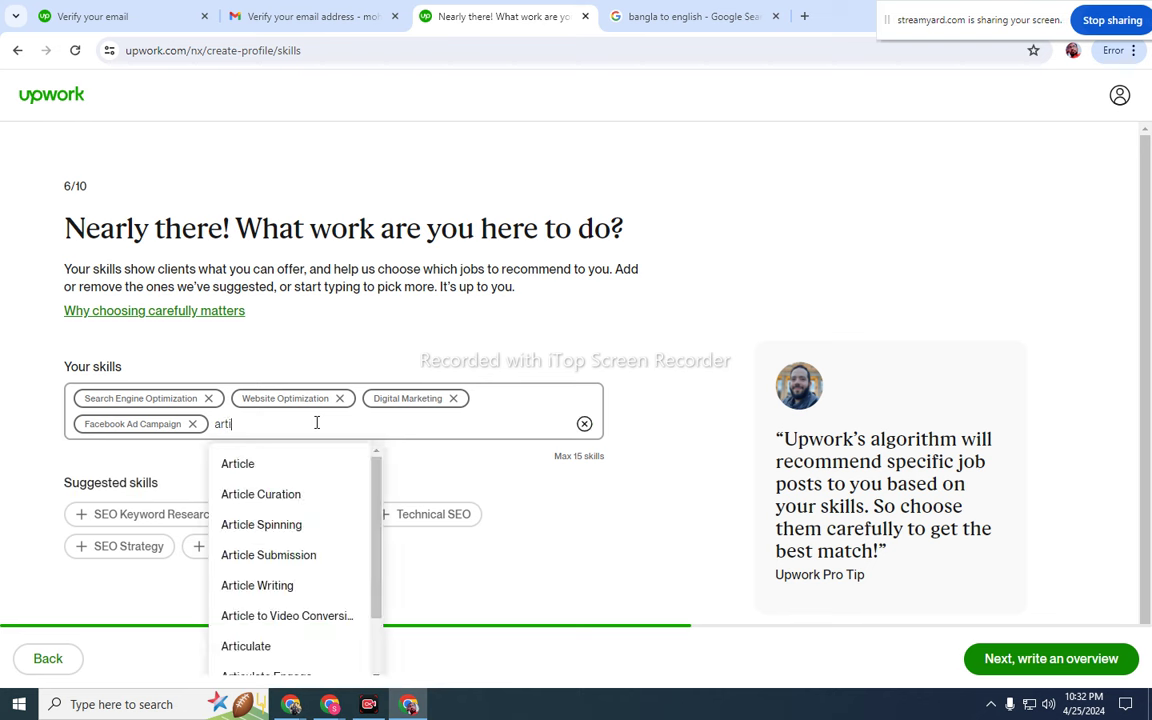
pyautogui.write('cle')
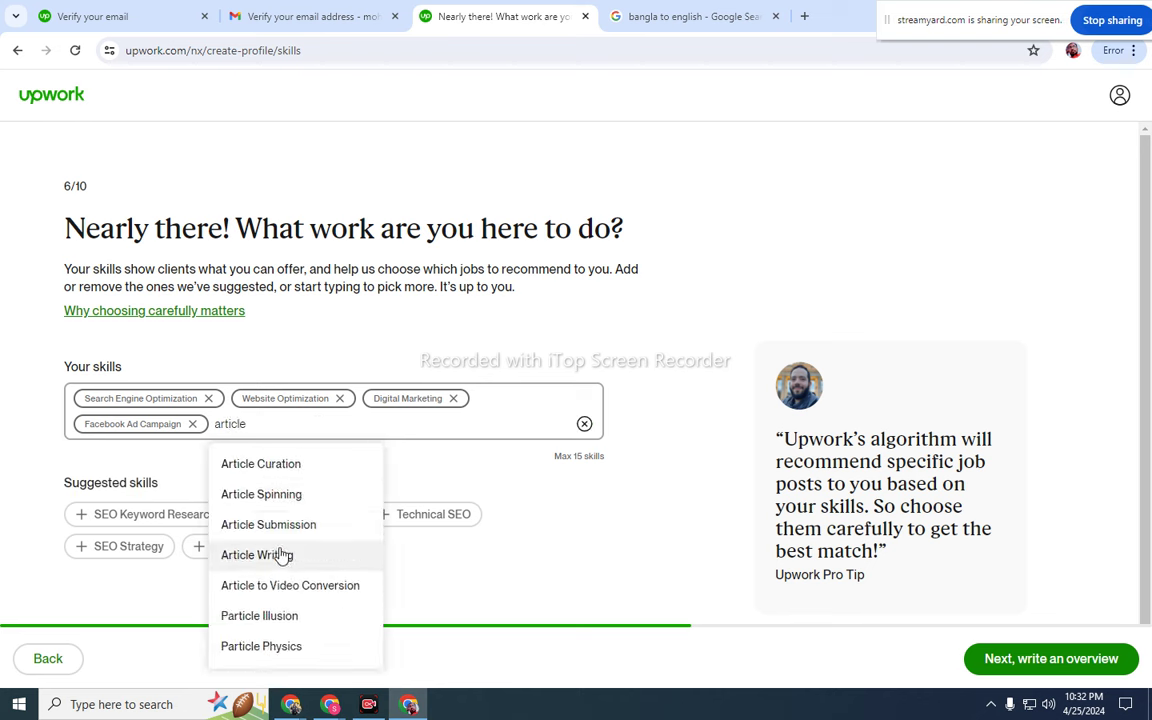
pyautogui.click(281, 554)
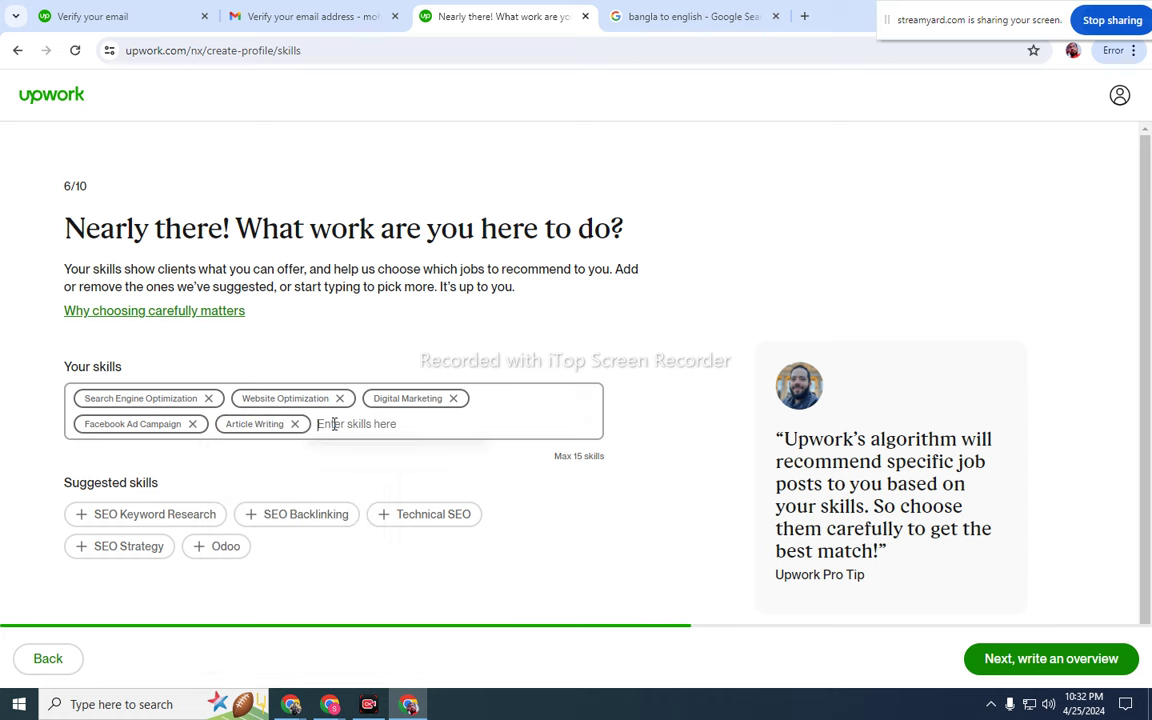
# - Add suggested SEO Backlinking, SEO Keyword Research, Technical SEO and SEO Strategy, then continue
pyautogui.click(250, 515)
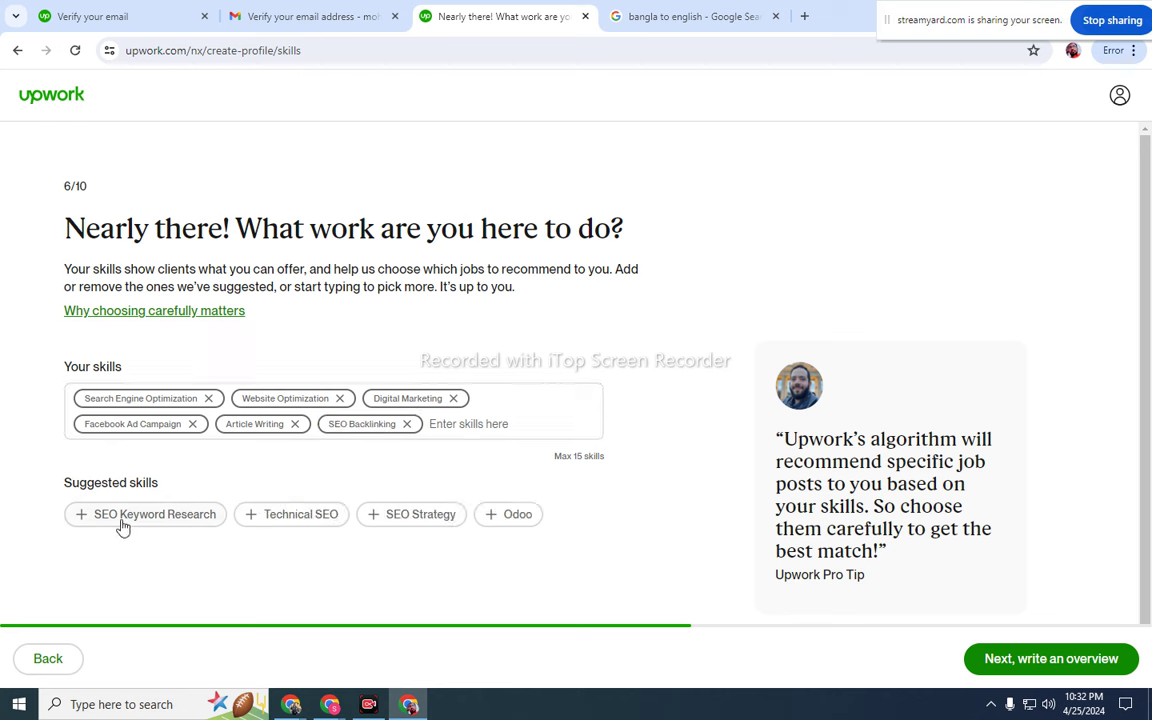
pyautogui.click(80, 519)
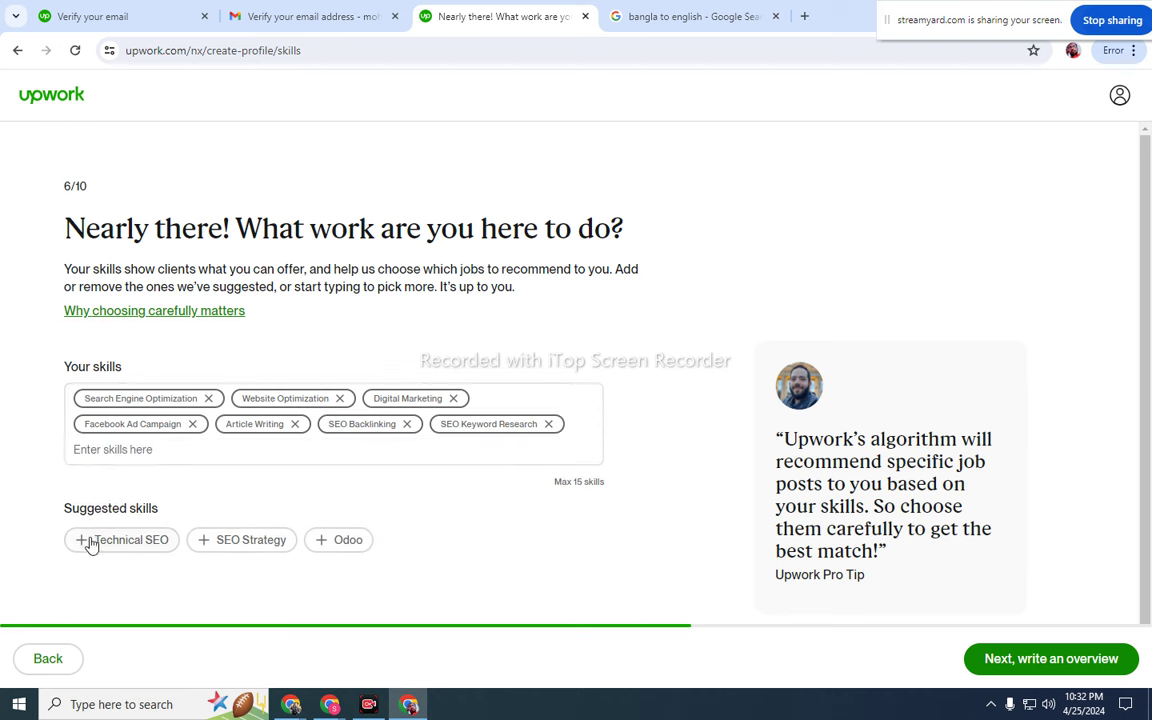
pyautogui.click(85, 541)
pyautogui.click(81, 542)
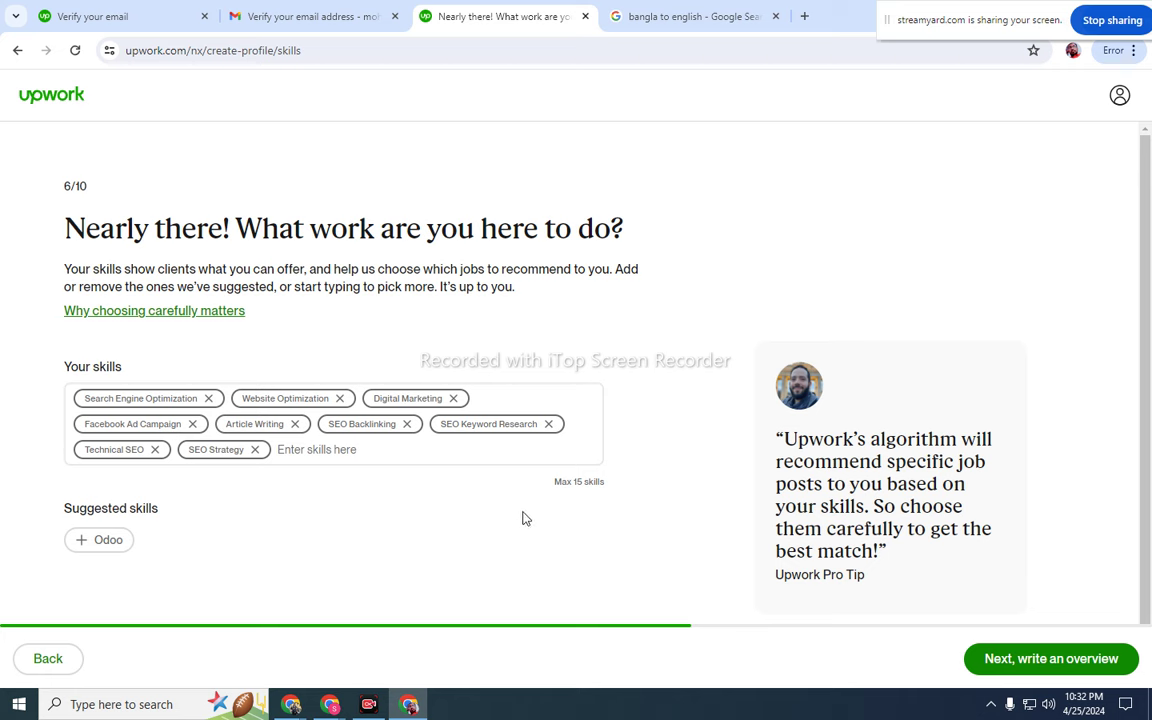
pyautogui.click(1010, 658)
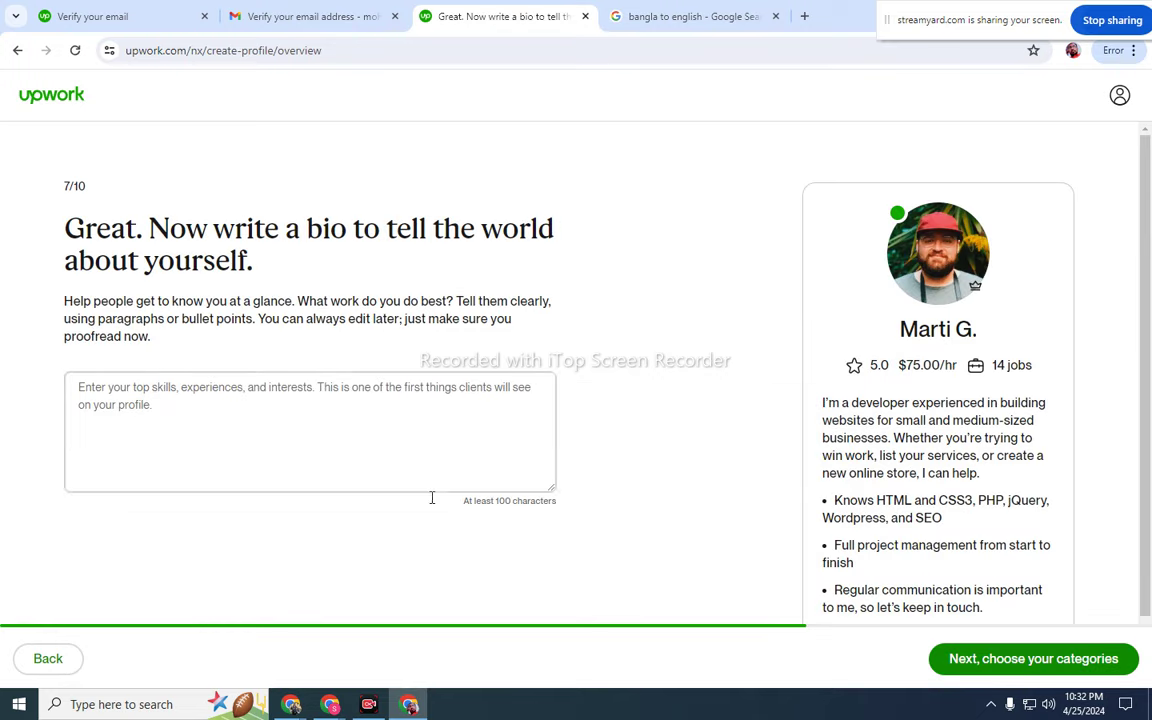
# - Try continuing with an empty bio, triggering the overview warning, then return to Bangla-to-English Google Translate
pyautogui.click(1003, 668)
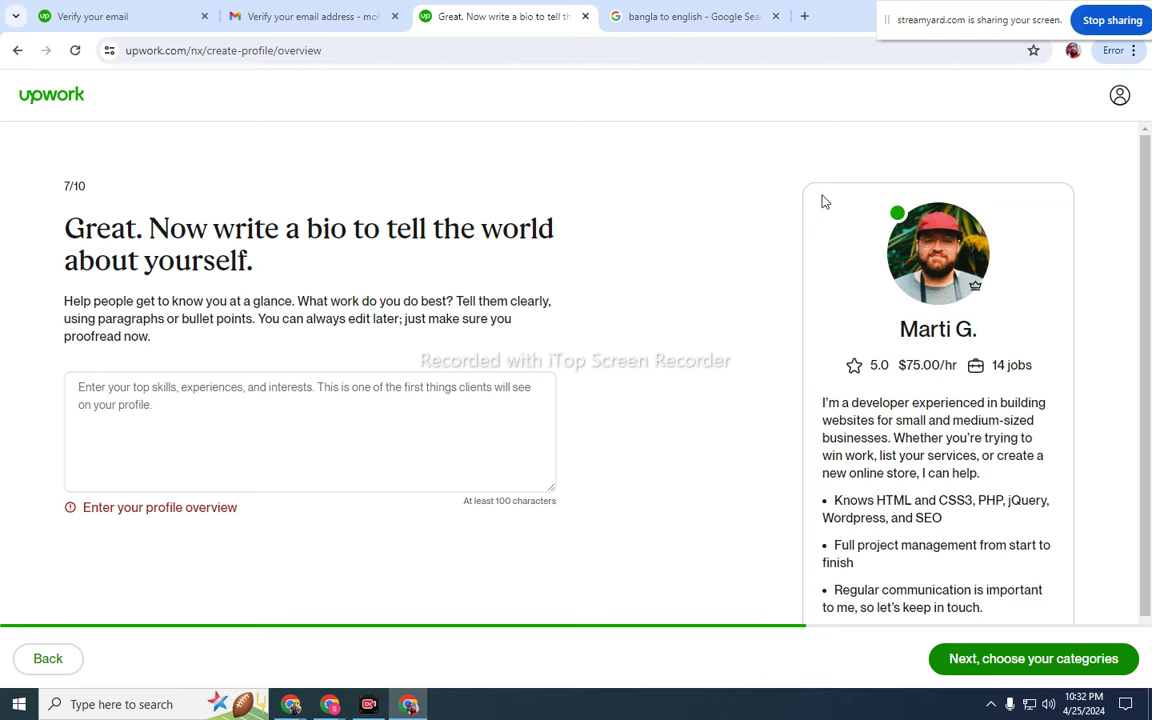
pyautogui.hotkey('ctrl', 'Tab')
pyautogui.click(259, 341)
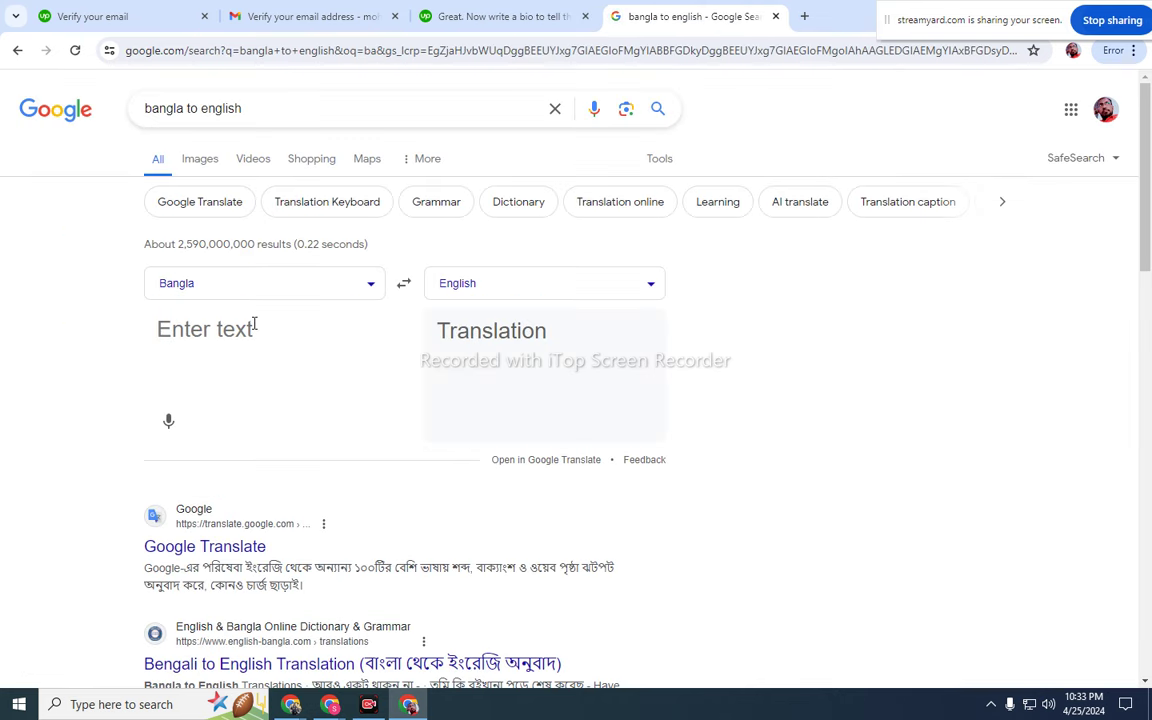
# - Type a Bangla sentence about freelancing for 5 years ('ami 5 bochor dhore ... kaj korchi')
pyautogui.write('ami')
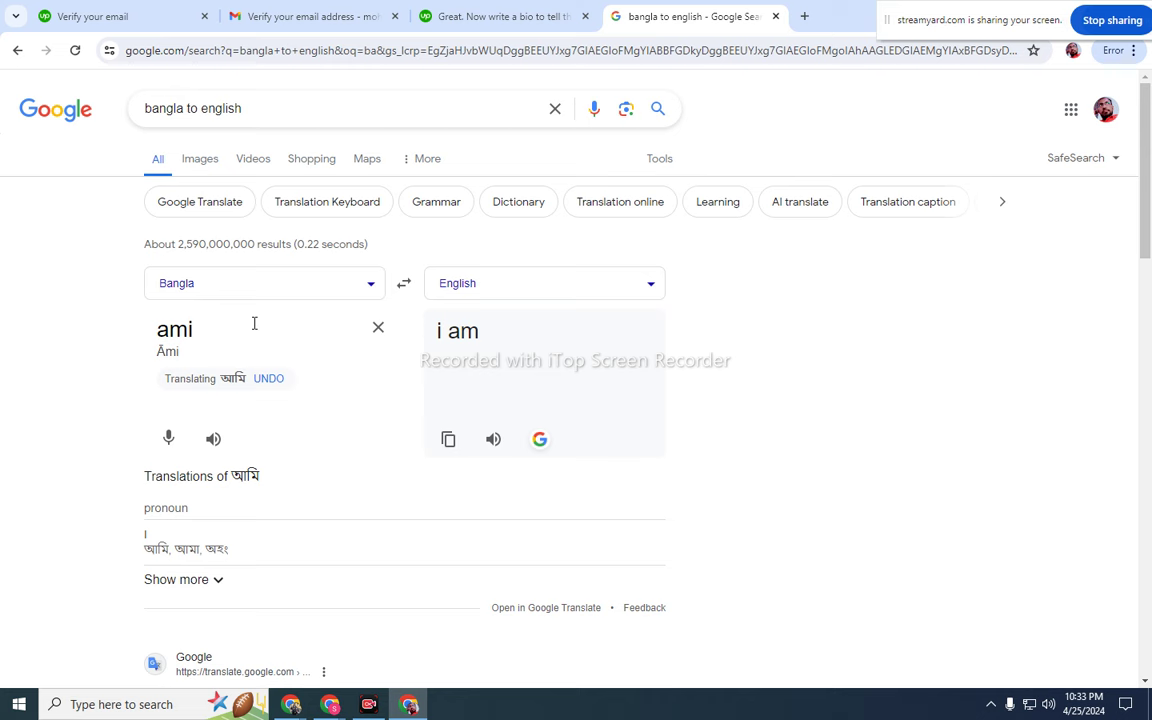
pyautogui.write(' 1')
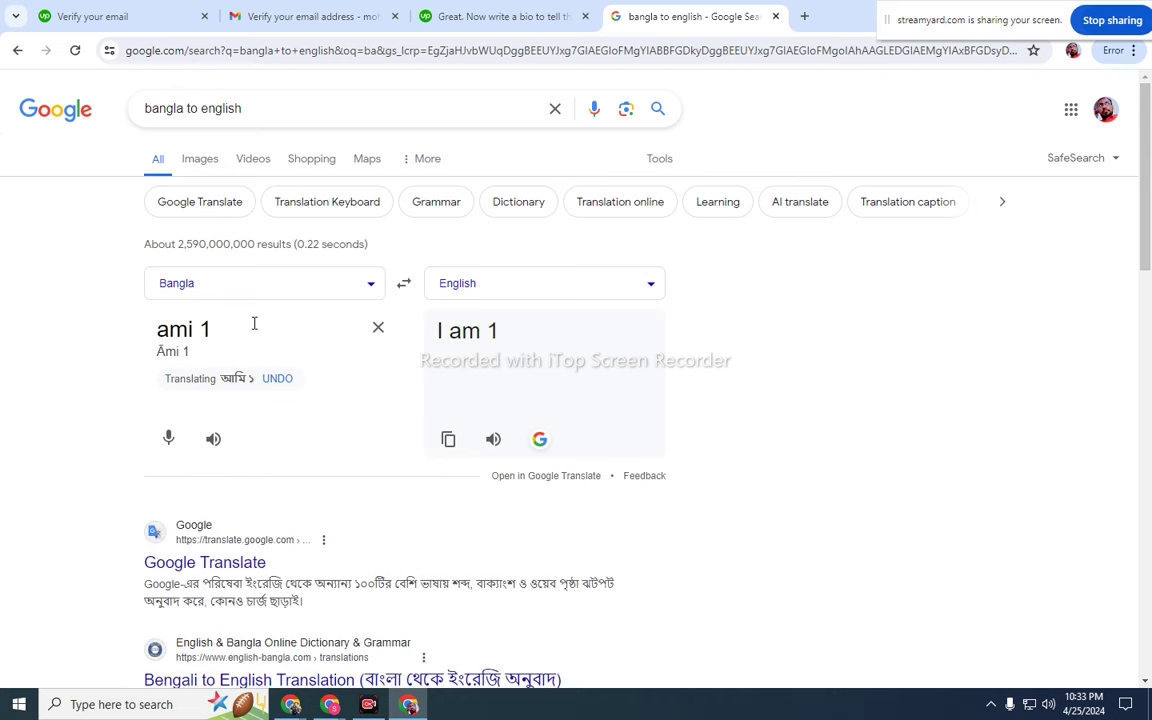
pyautogui.press('BackSpace')
pyautogui.write('50 ')
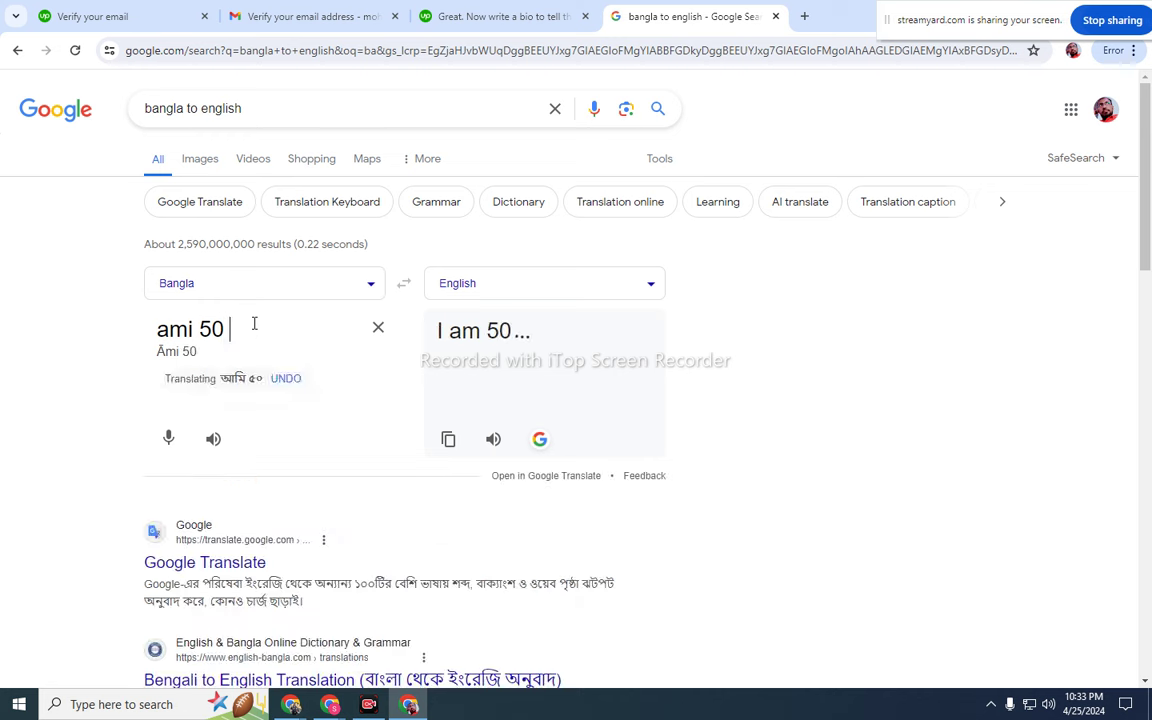
pyautogui.write('bocho')
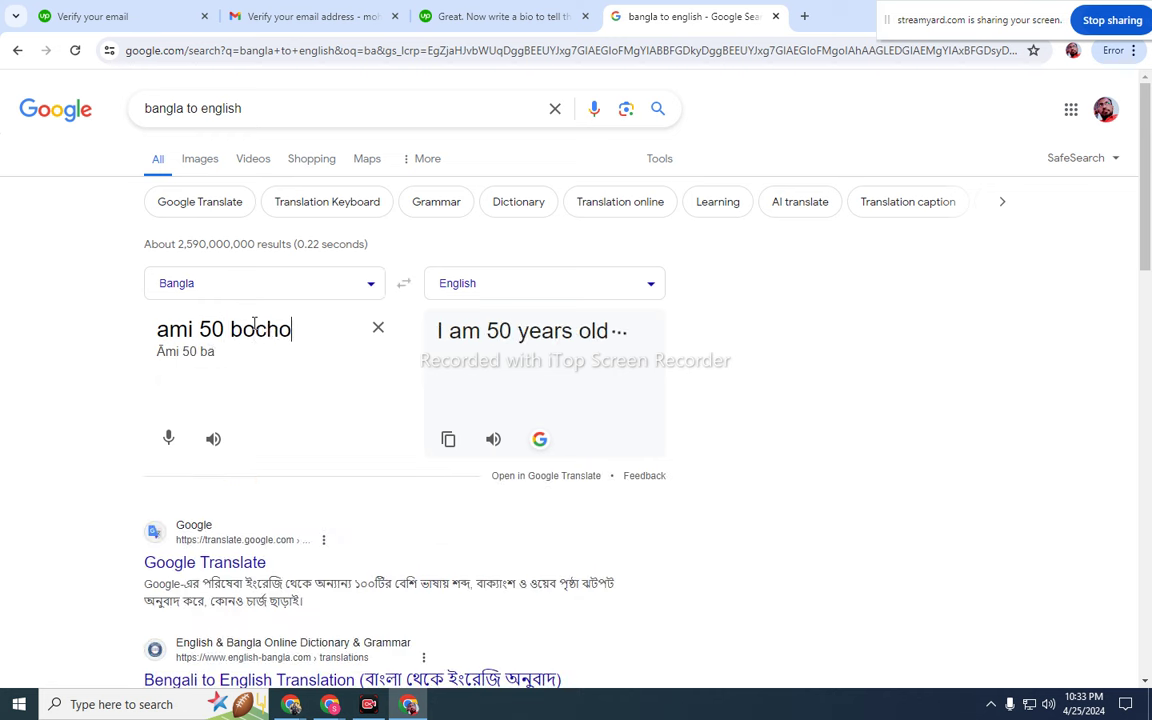
pyautogui.write('r dhore ')
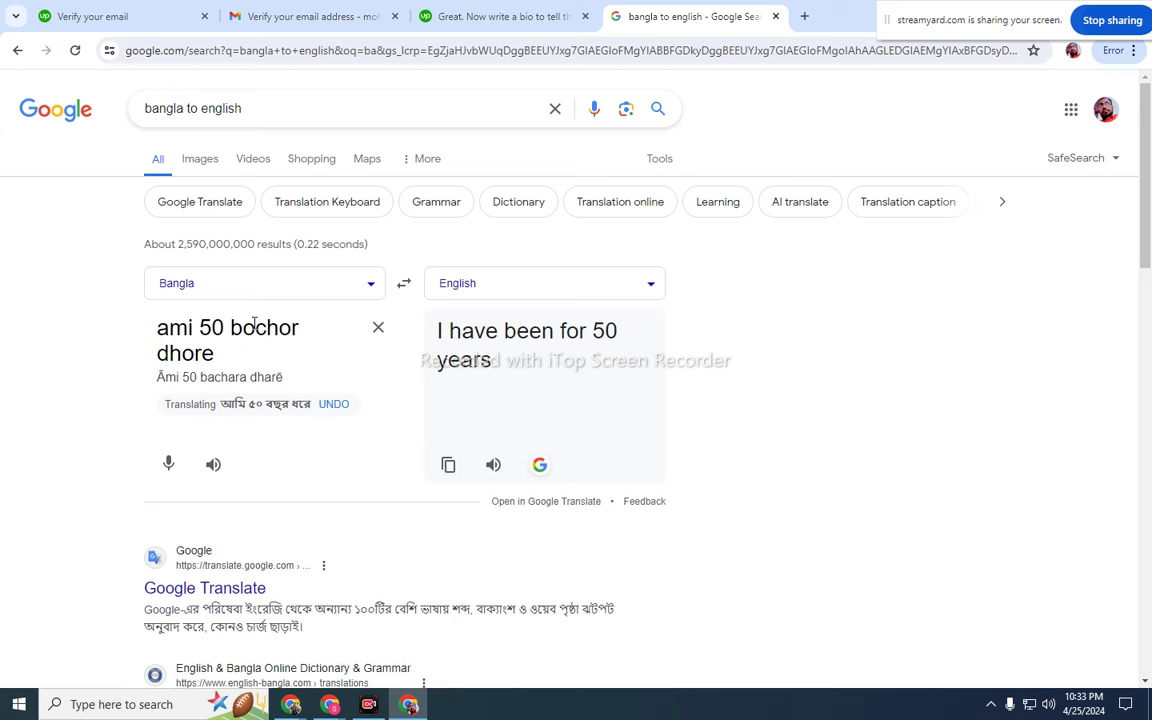
pyautogui.write('fre')
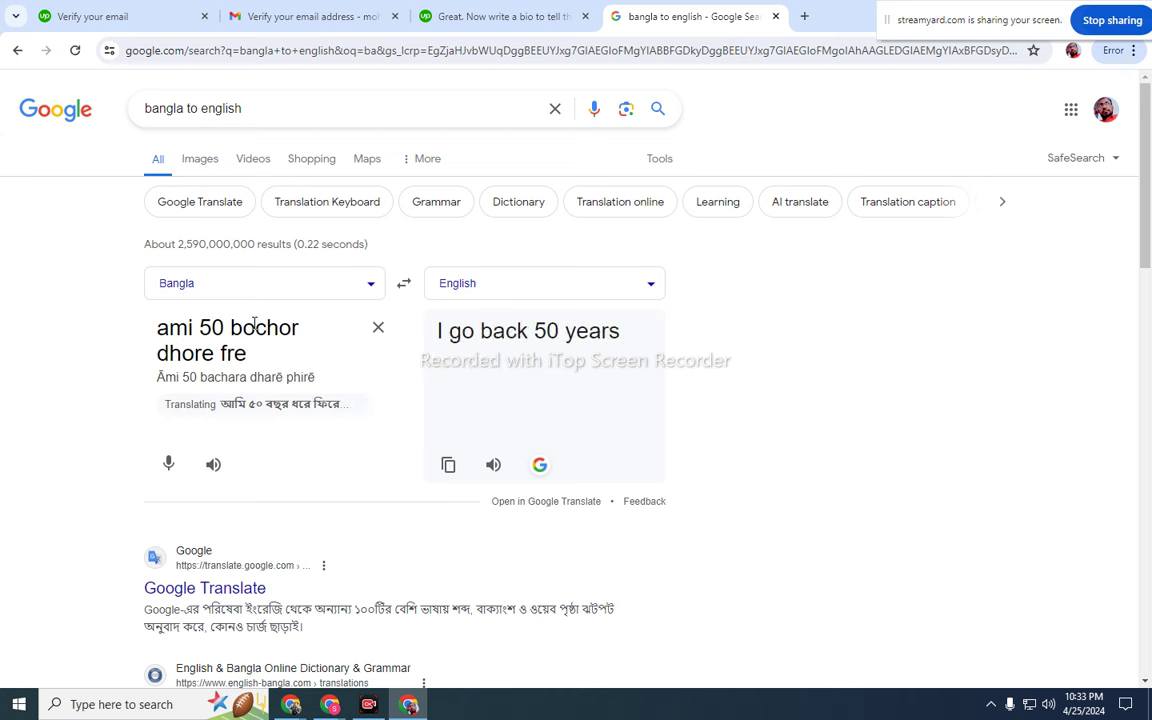
pyautogui.write('eelanc')
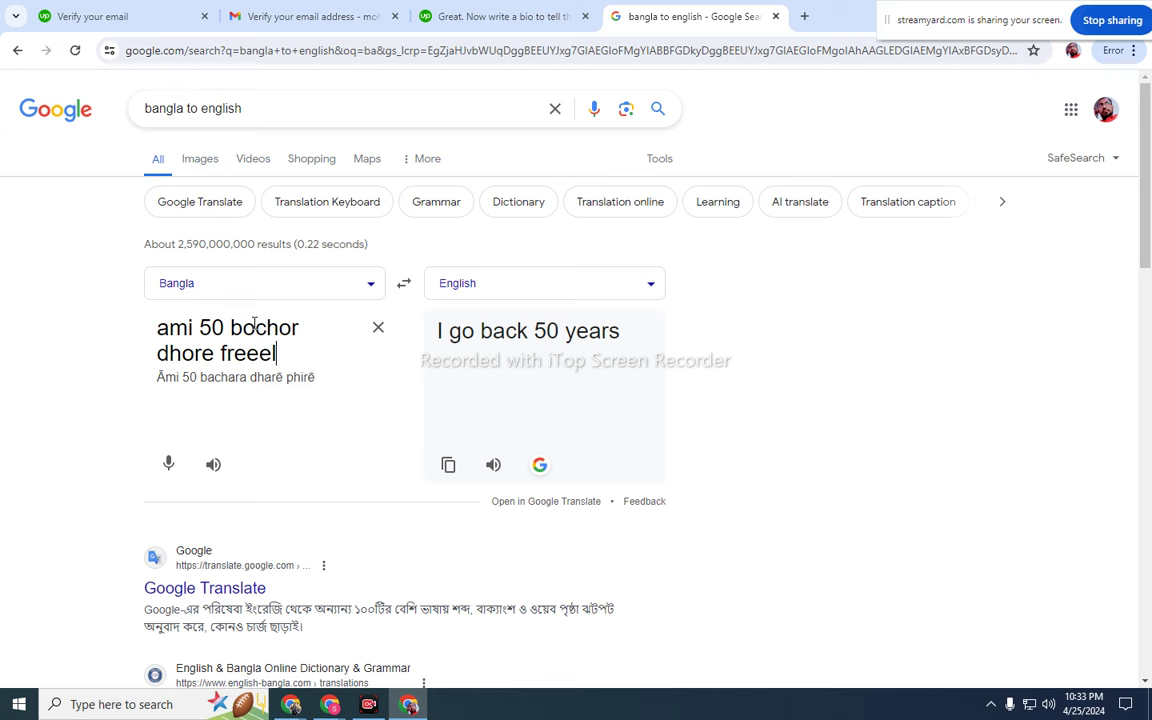
pyautogui.press('BackSpace')
pyautogui.write('sing')
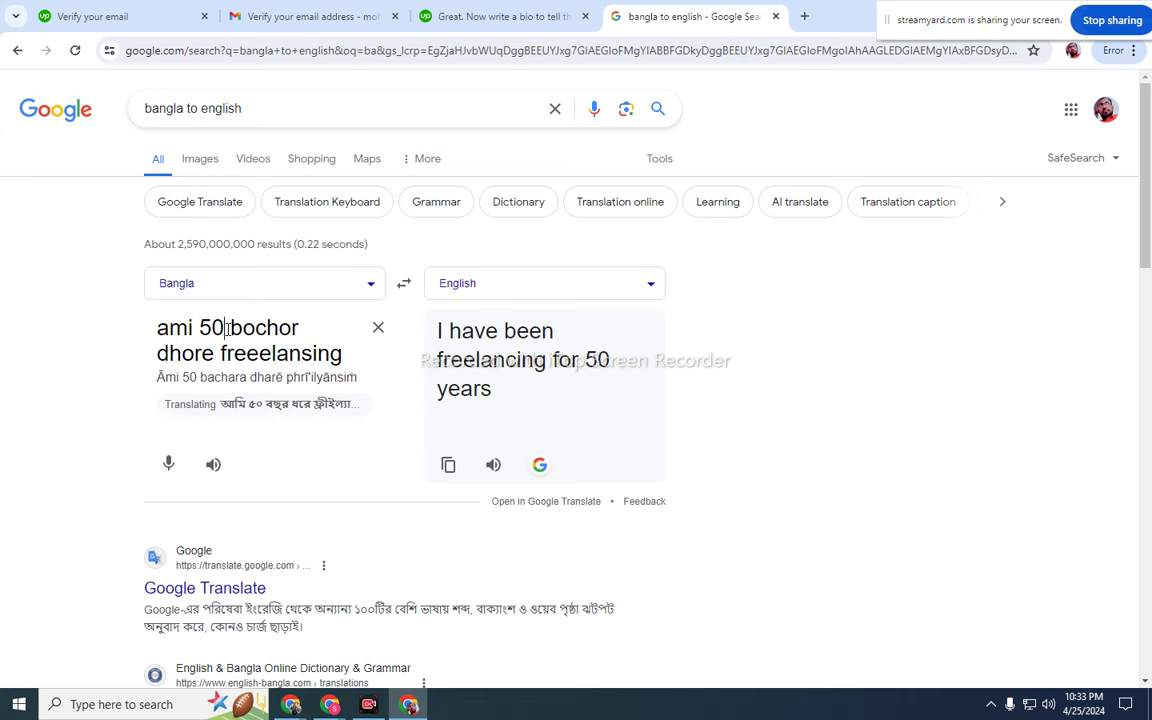
pyautogui.click(228, 330)
pyautogui.press('BackSpace')
pyautogui.click(296, 360)
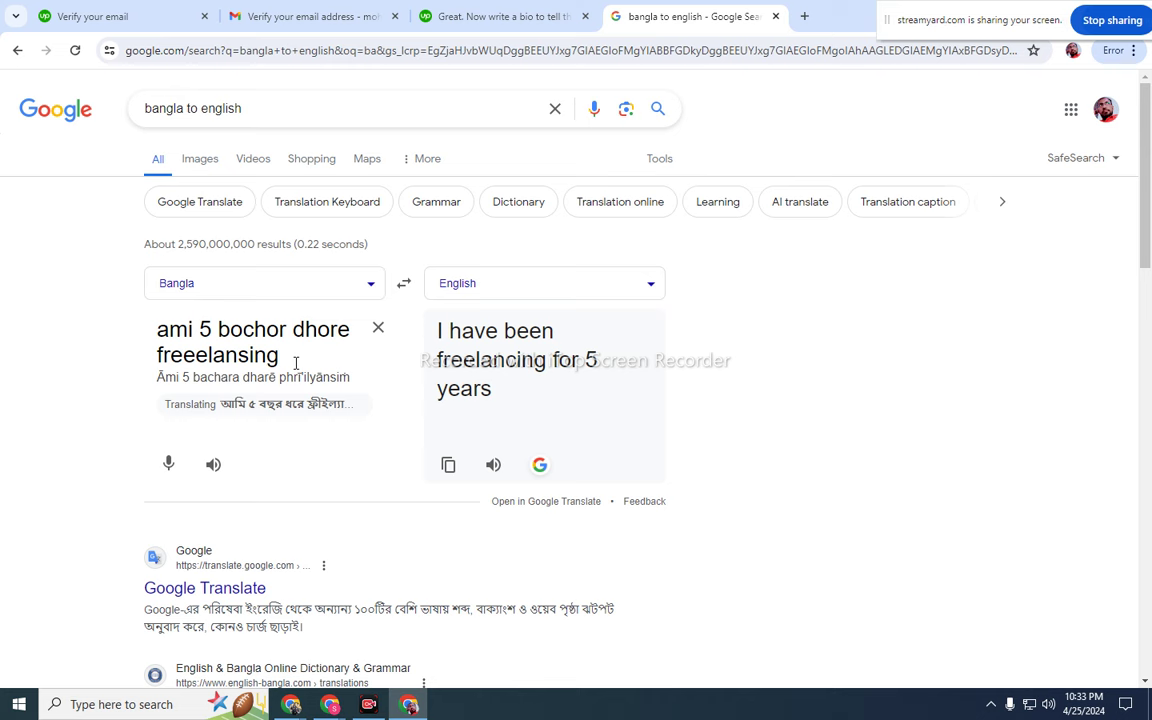
pyautogui.write('kaj')
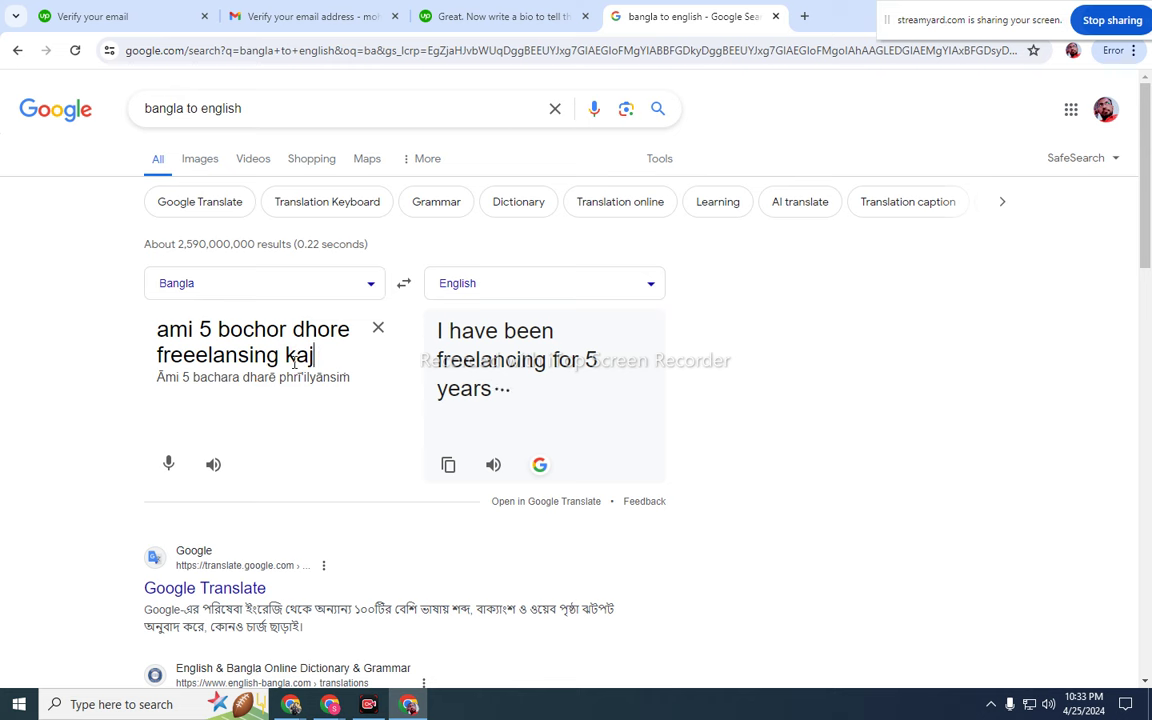
pyautogui.write(' korchi')
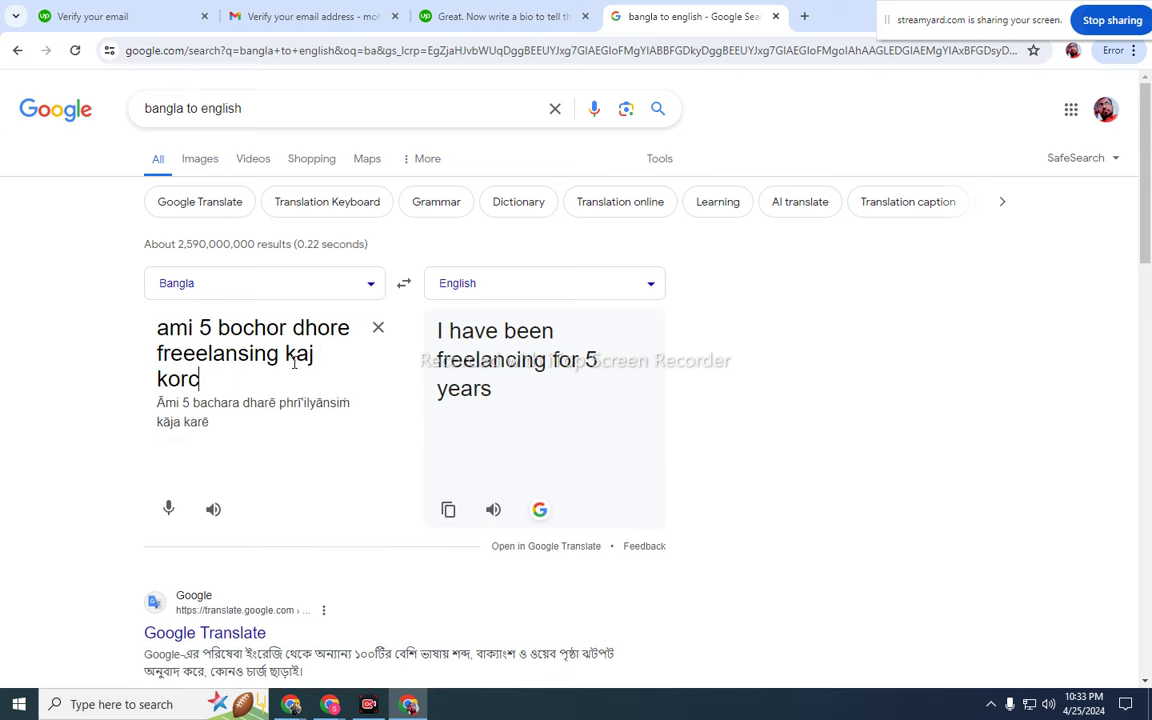
# - Insert 'bivinno marketplece' after 'dhore' so it translates as freelancing in various marketplaces
pyautogui.click(350, 330)
pyautogui.write('bivi')
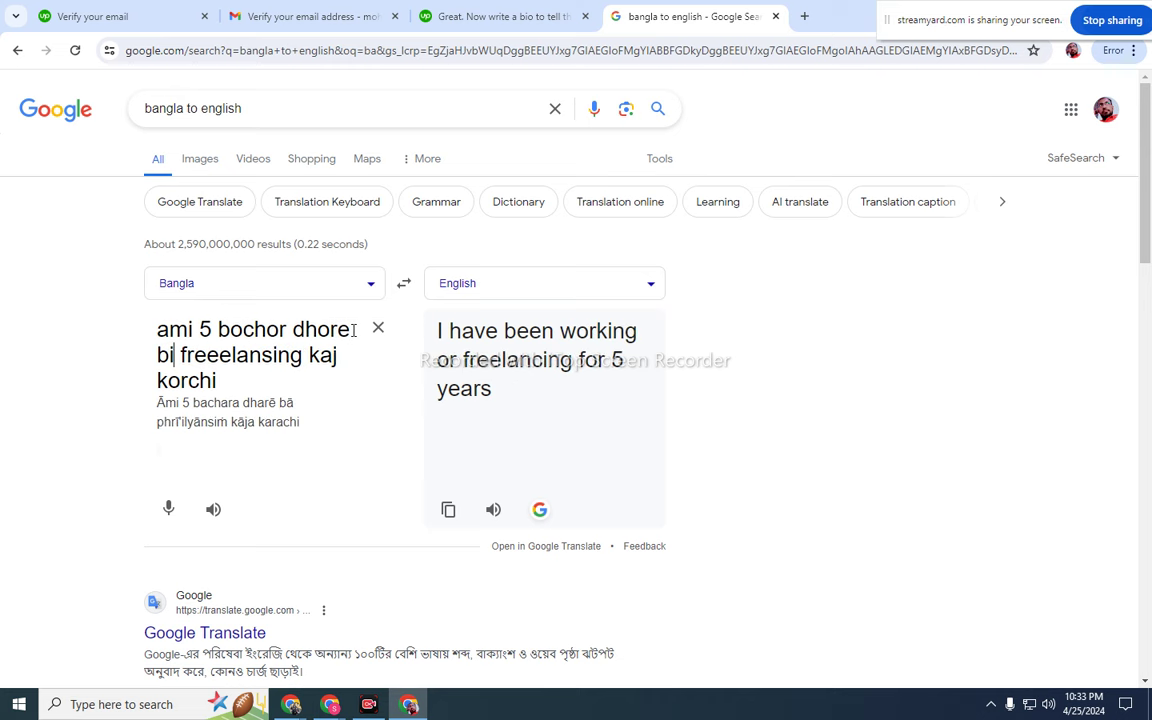
pyautogui.write('nno')
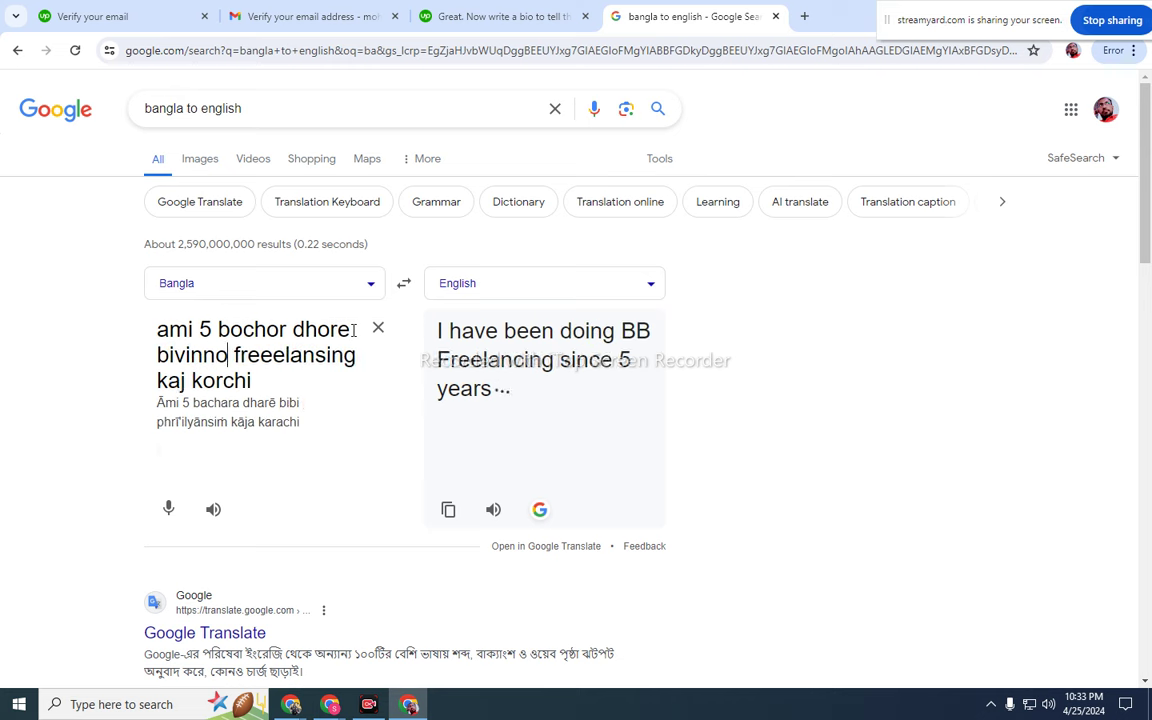
pyautogui.write(' marke')
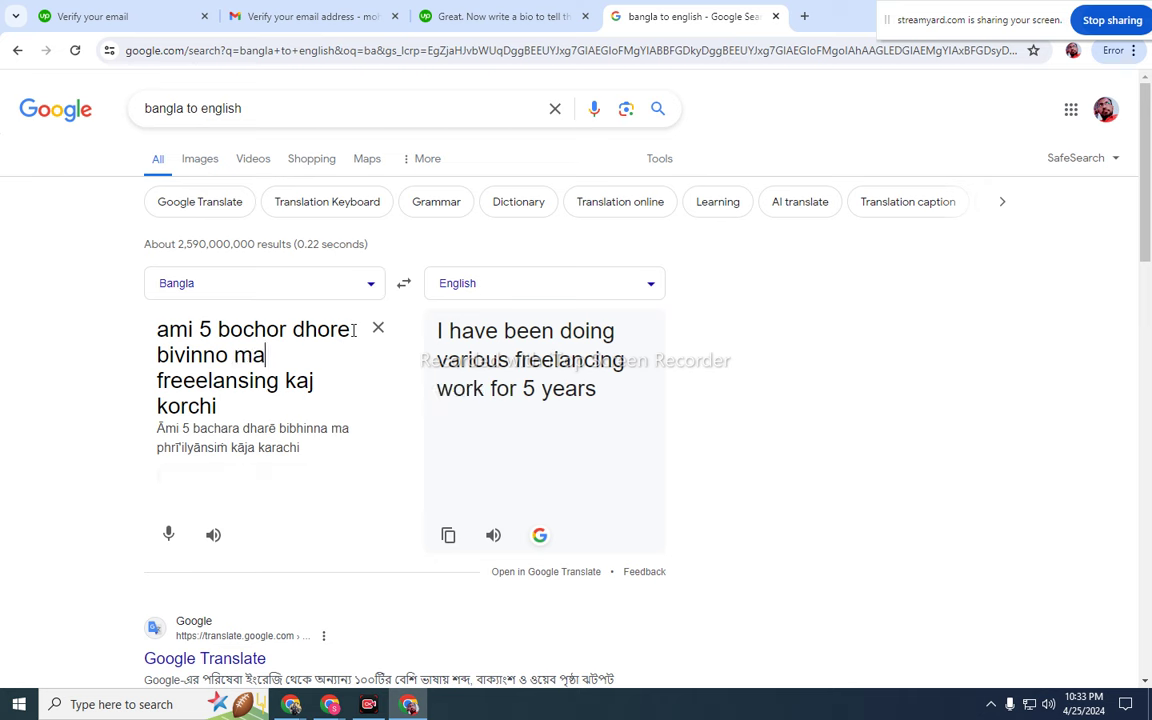
pyautogui.write('tplec')
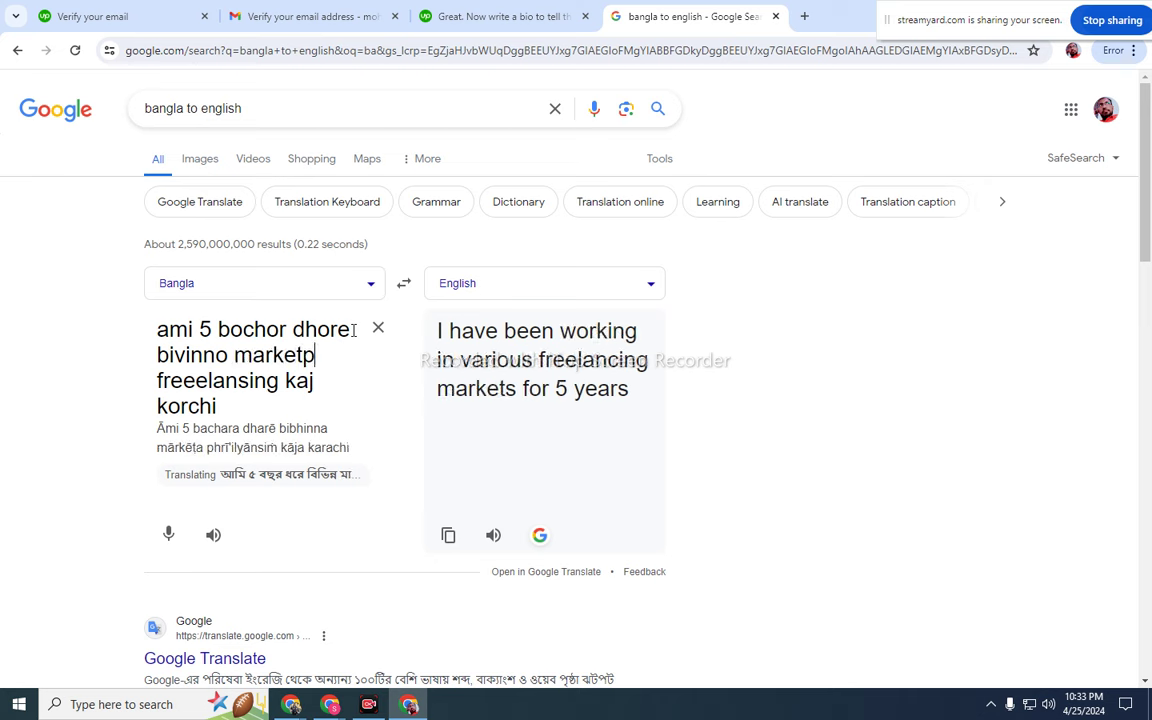
pyautogui.write('e')
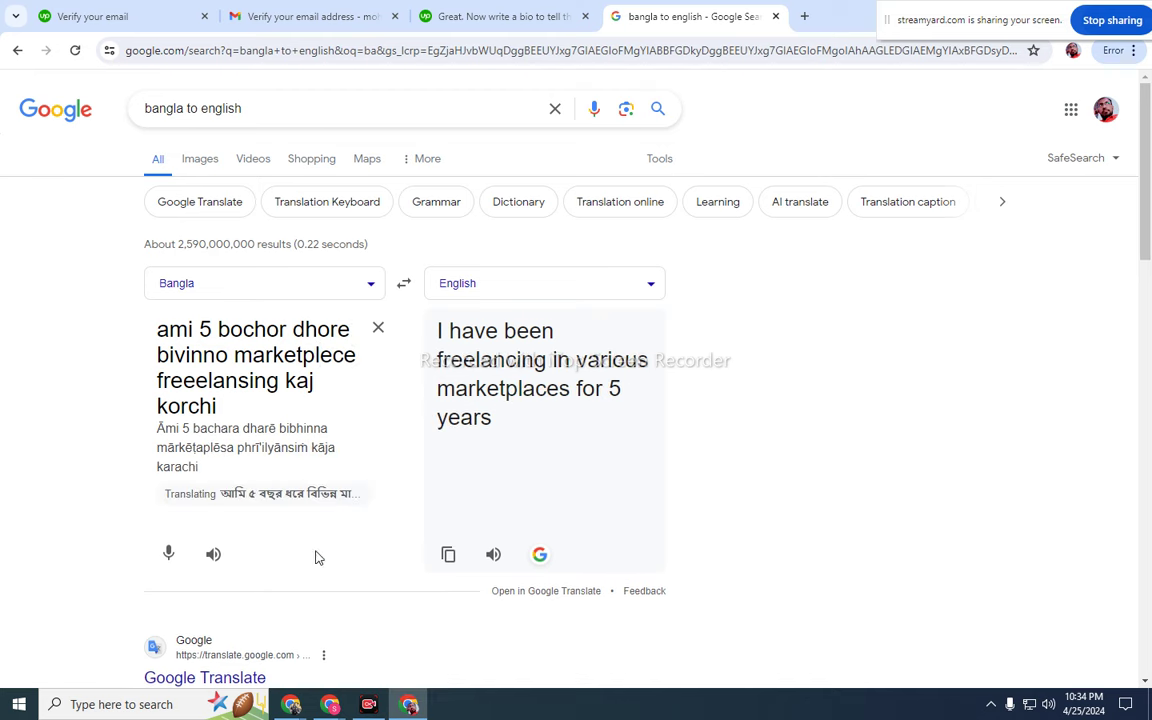
pyautogui.moveTo(340, 706)
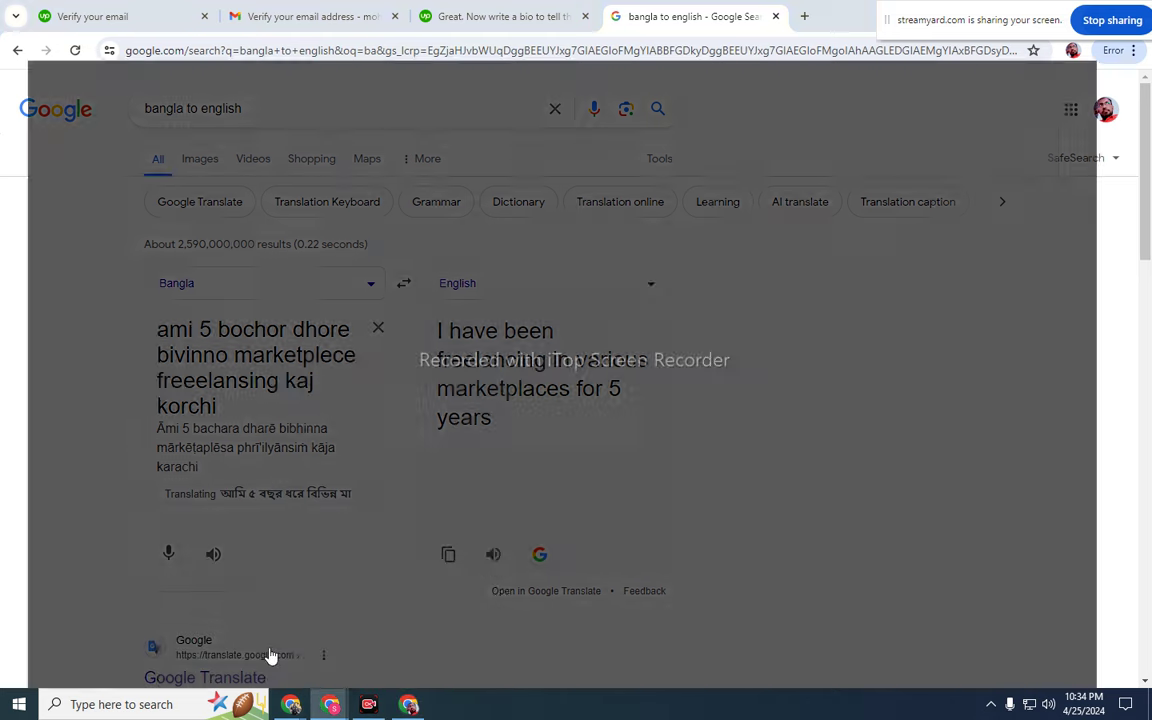
pyautogui.click(270, 655)
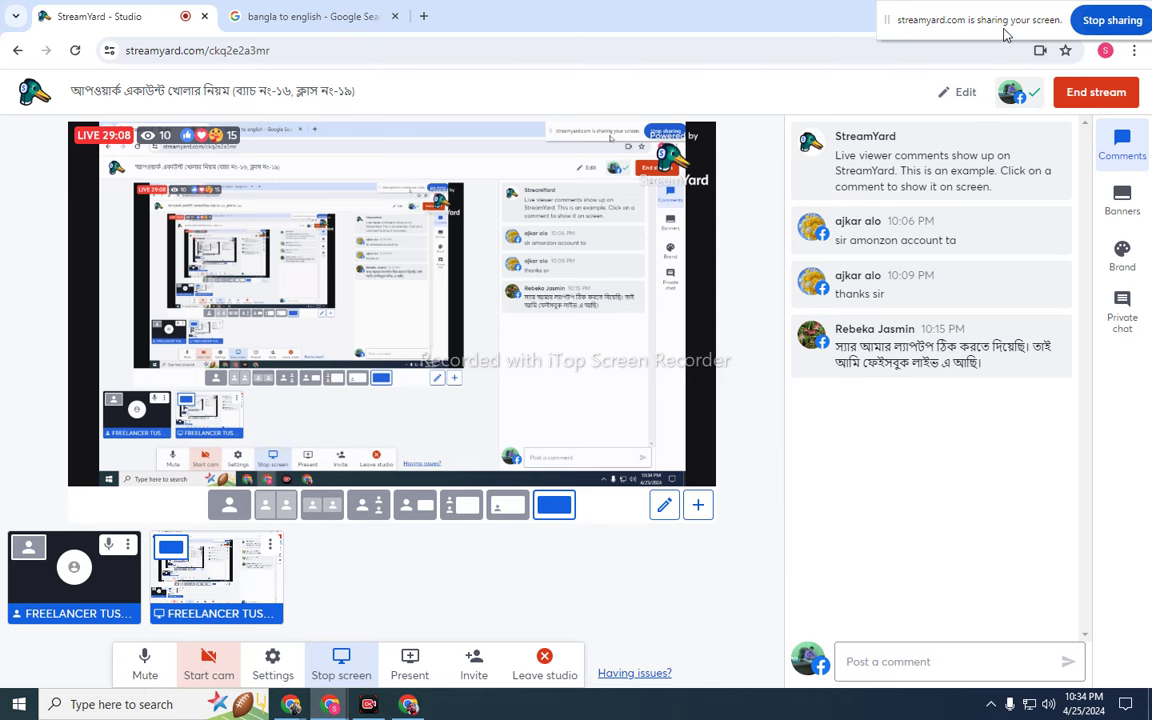
pyautogui.click(1060, 16)
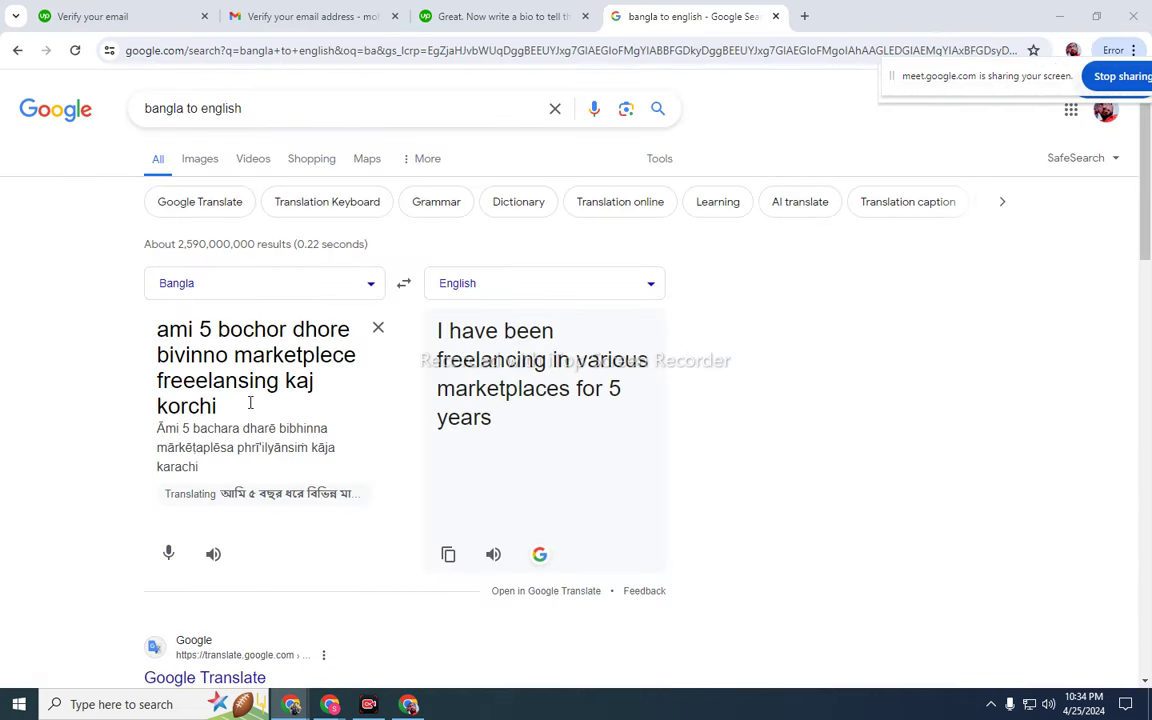
# - Copy 'I have been freelancing in various marketplaces for 5 years' into the Upwork bio box
pyautogui.click(405, 287)
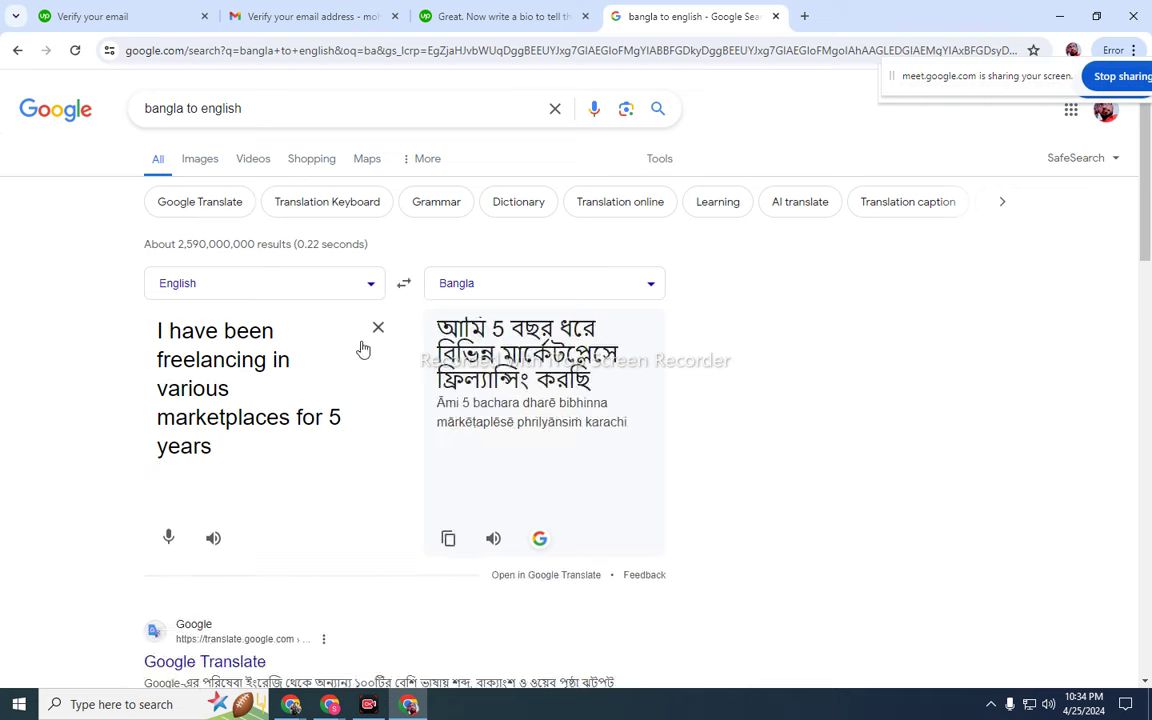
pyautogui.tripleClick(244, 371)
pyautogui.rightClick(244, 371)
pyautogui.click(290, 113)
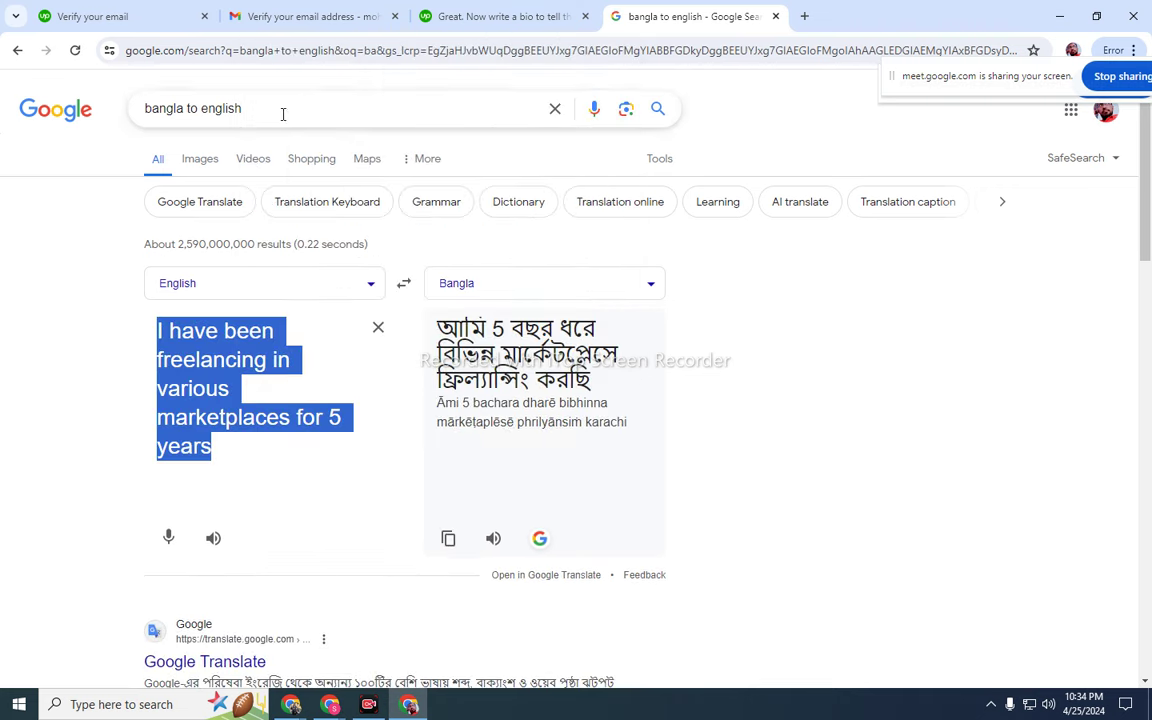
pyautogui.click(440, 16)
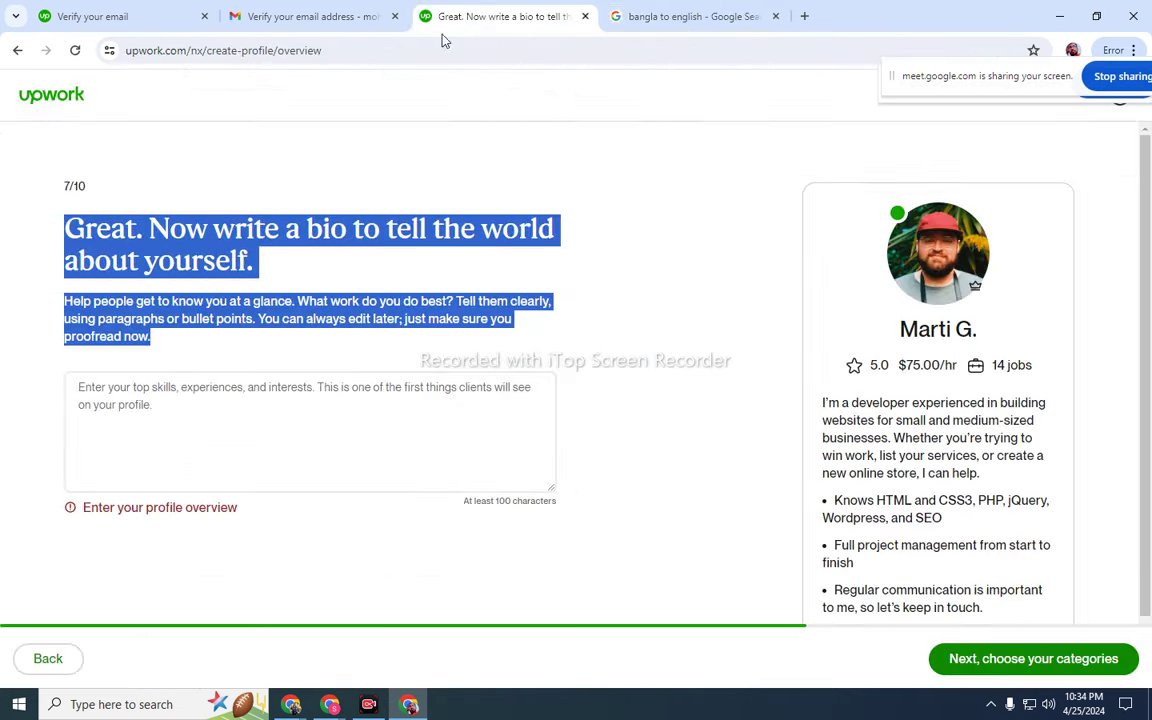
pyautogui.rightClick(313, 396)
pyautogui.click(350, 208)
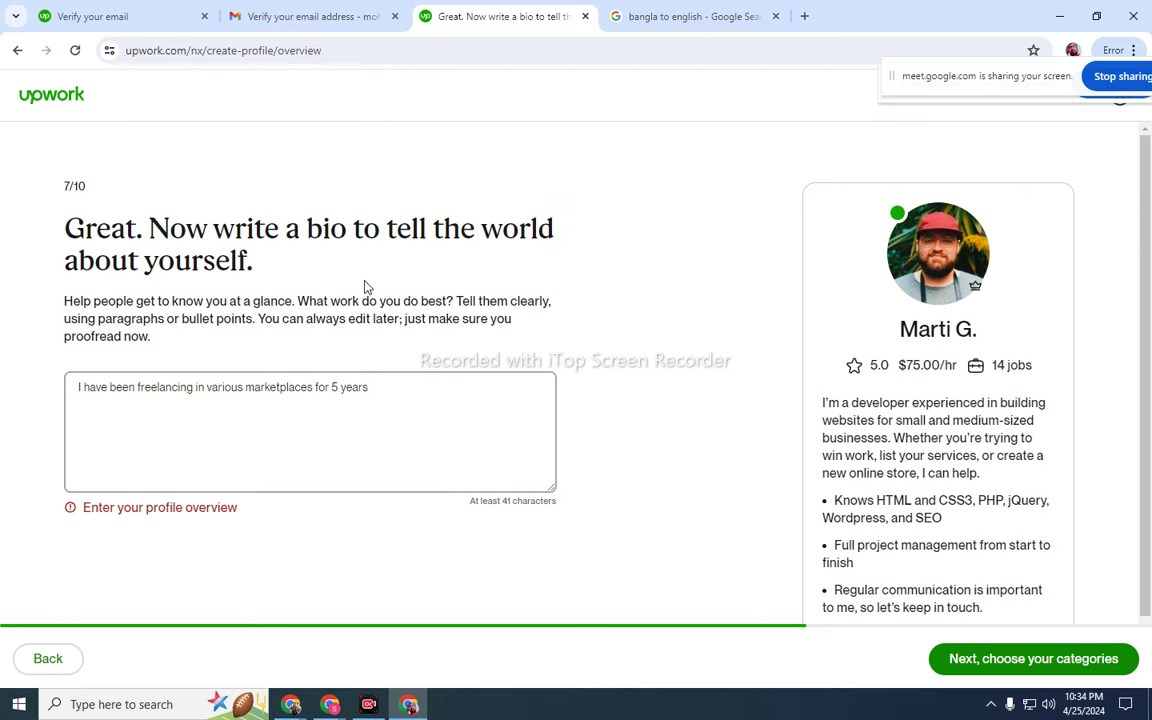
pyautogui.click(354, 560)
pyautogui.click(440, 447)
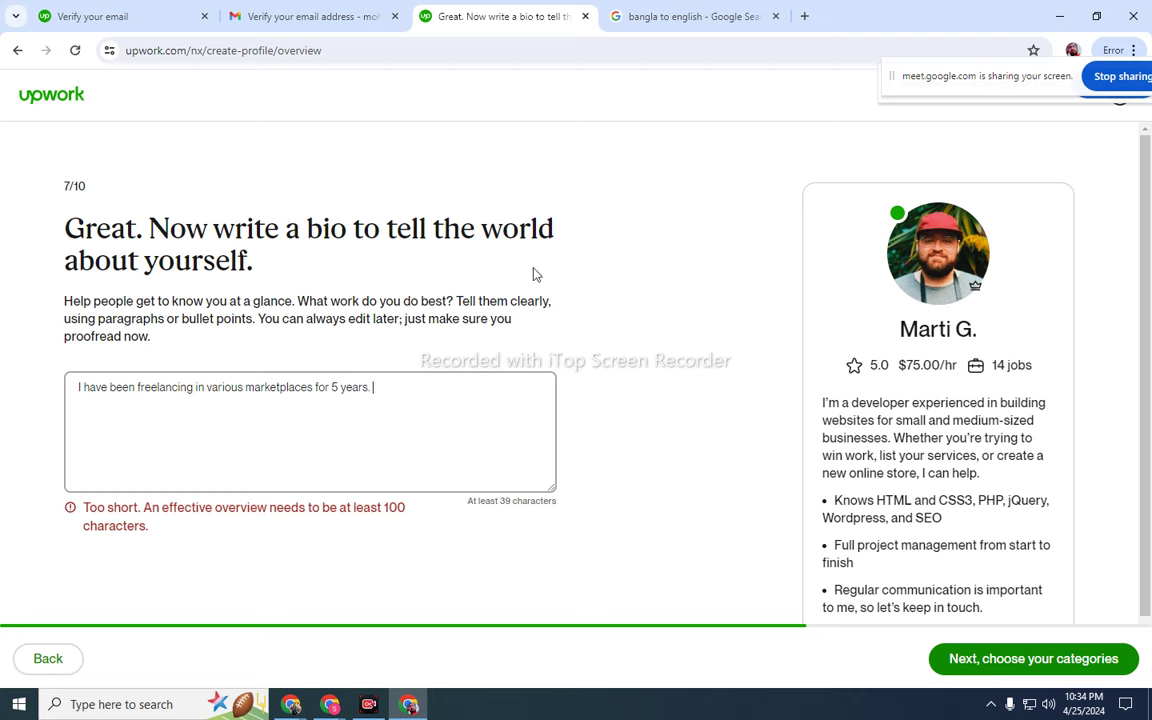
pyautogui.click(645, 15)
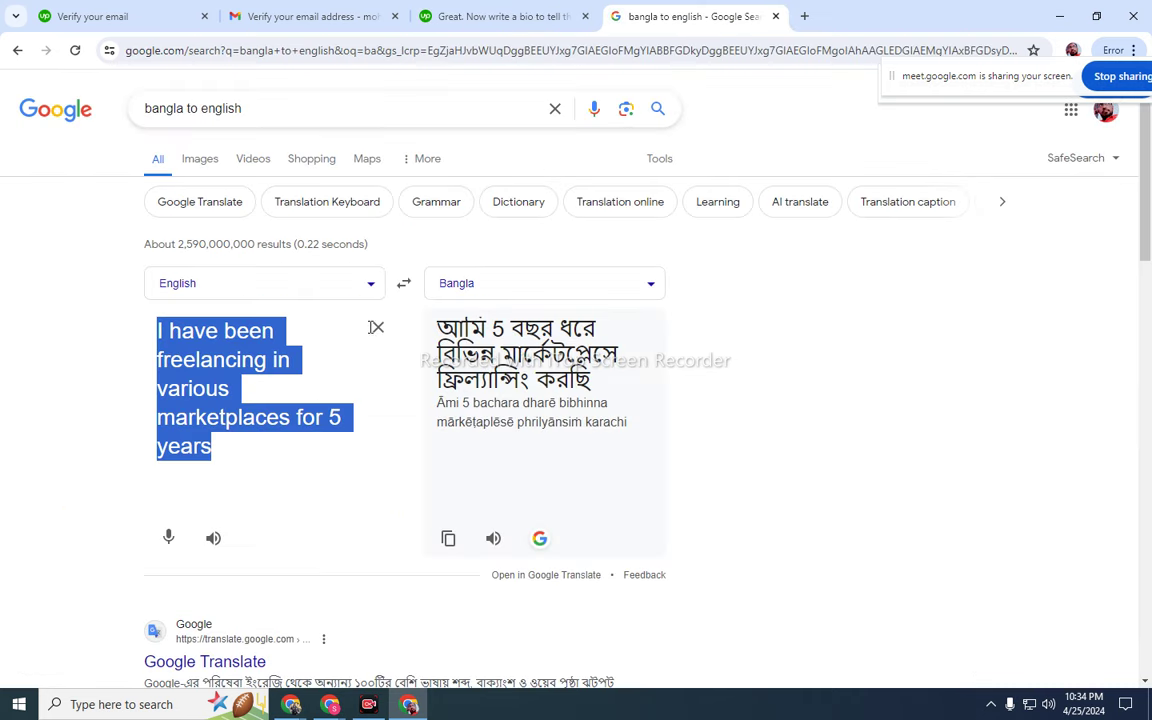
# - Translate 'ami bivinno skil niye kaj korchi.' and copy 'I am working with different skills.'
pyautogui.click(403, 284)
pyautogui.click(378, 327)
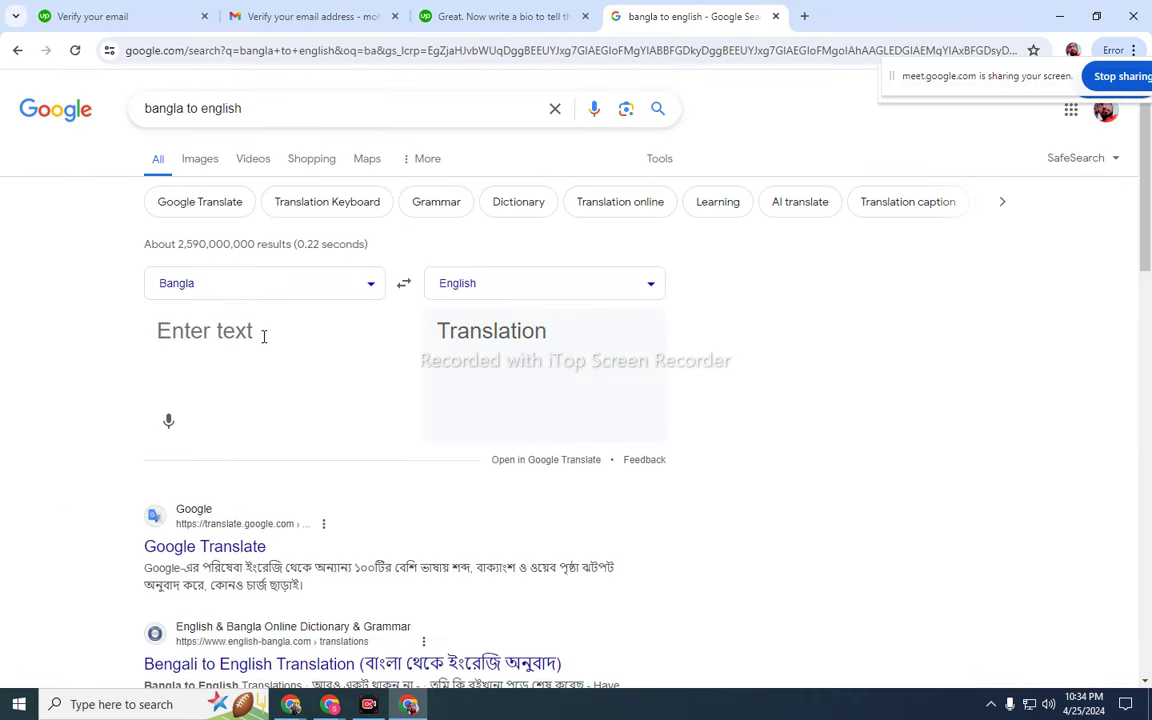
pyautogui.write('ami ')
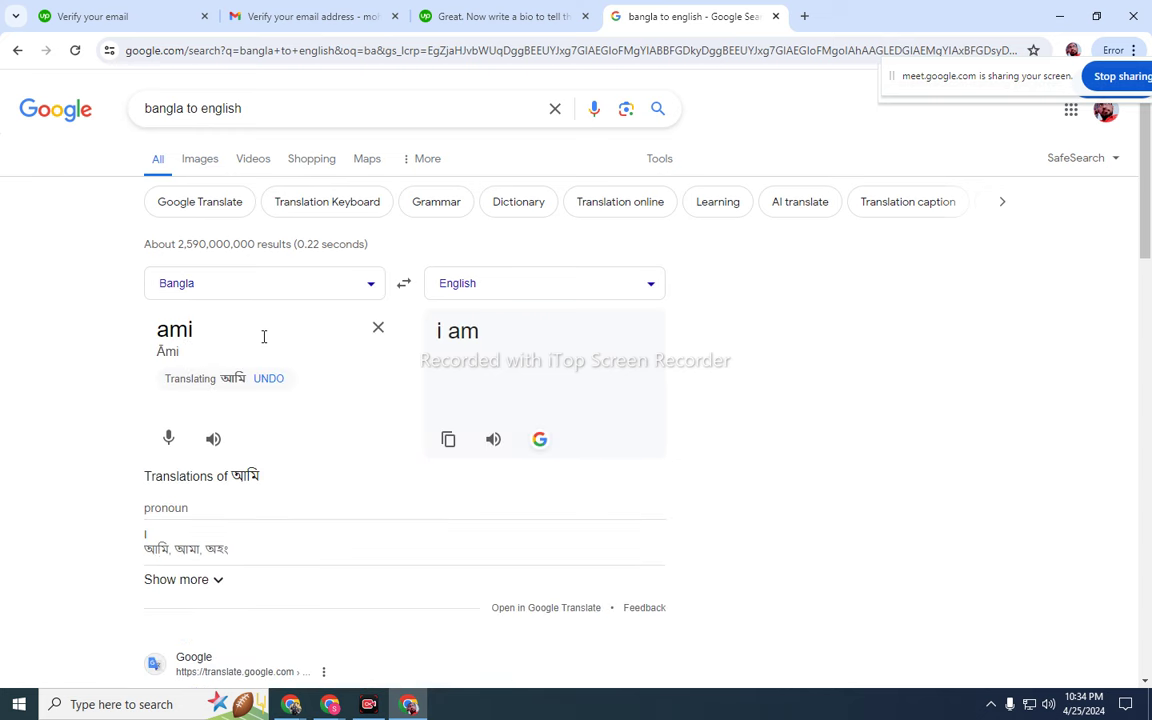
pyautogui.write('bi')
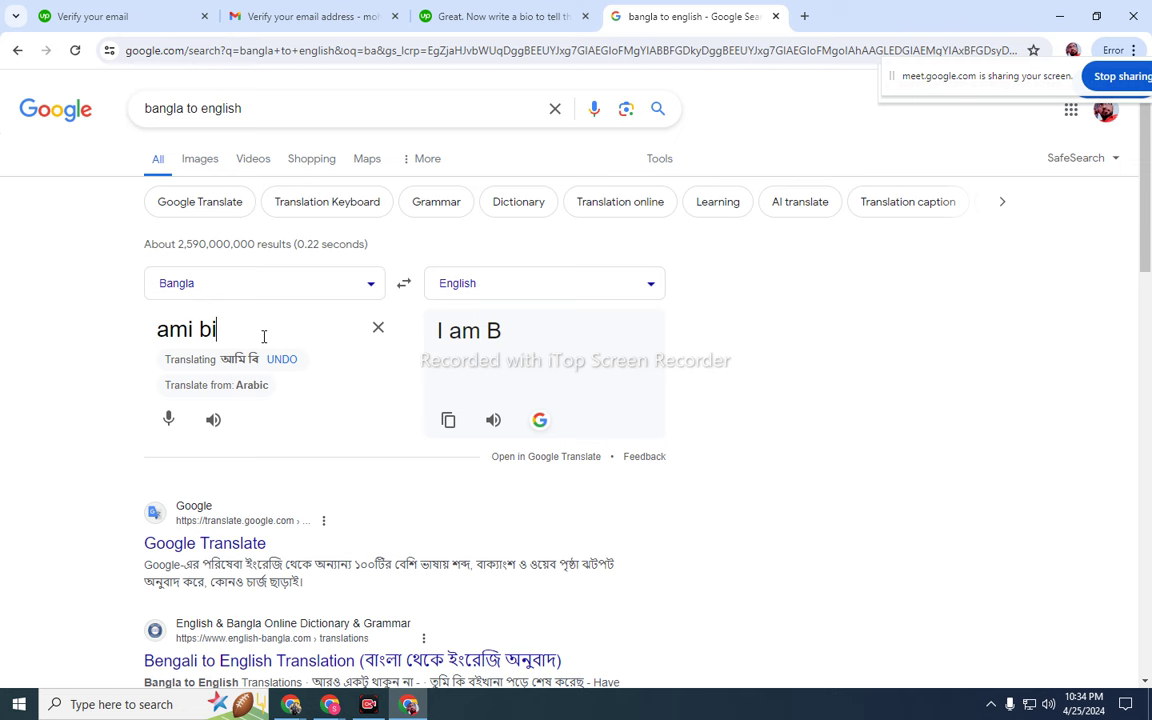
pyautogui.write('vinno ')
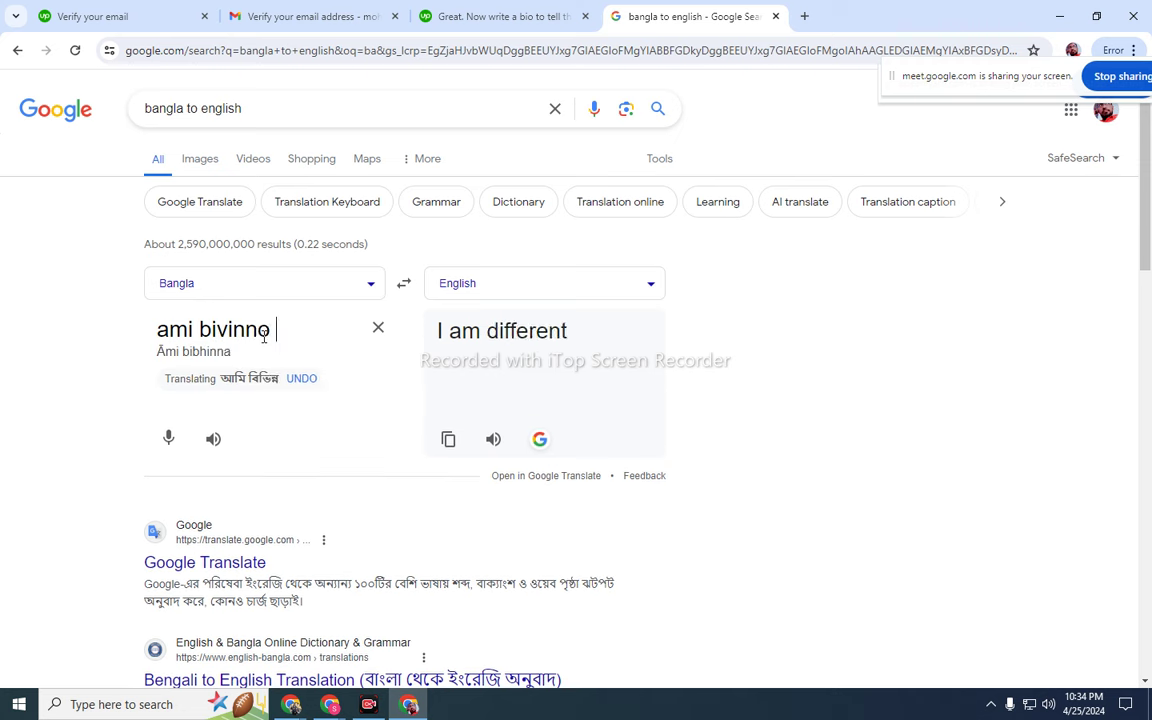
pyautogui.write('sk')
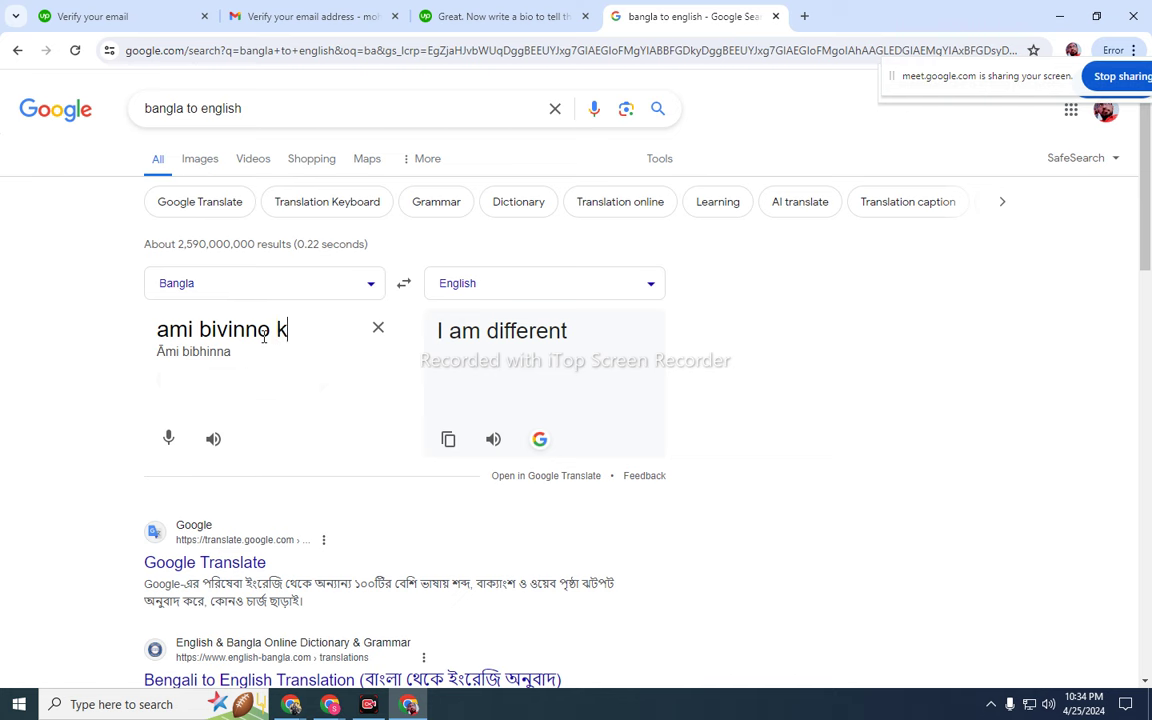
pyautogui.press('BackSpace')
pyautogui.write('skil niye ')
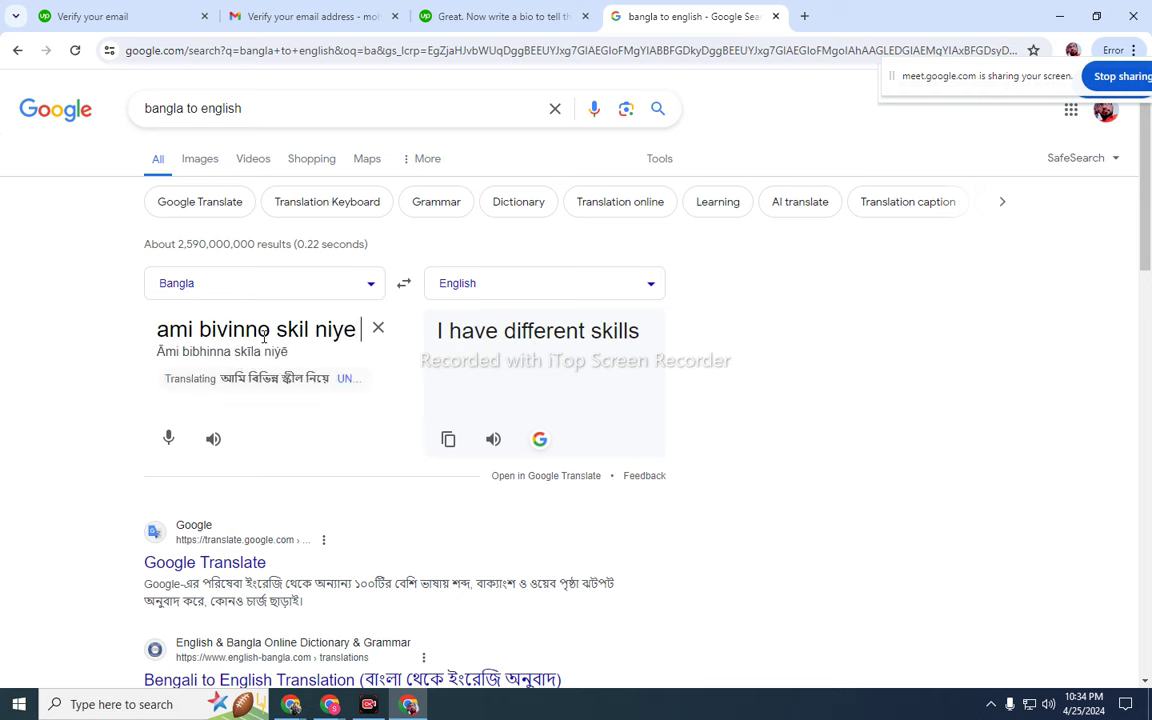
pyautogui.write('kaj korc')
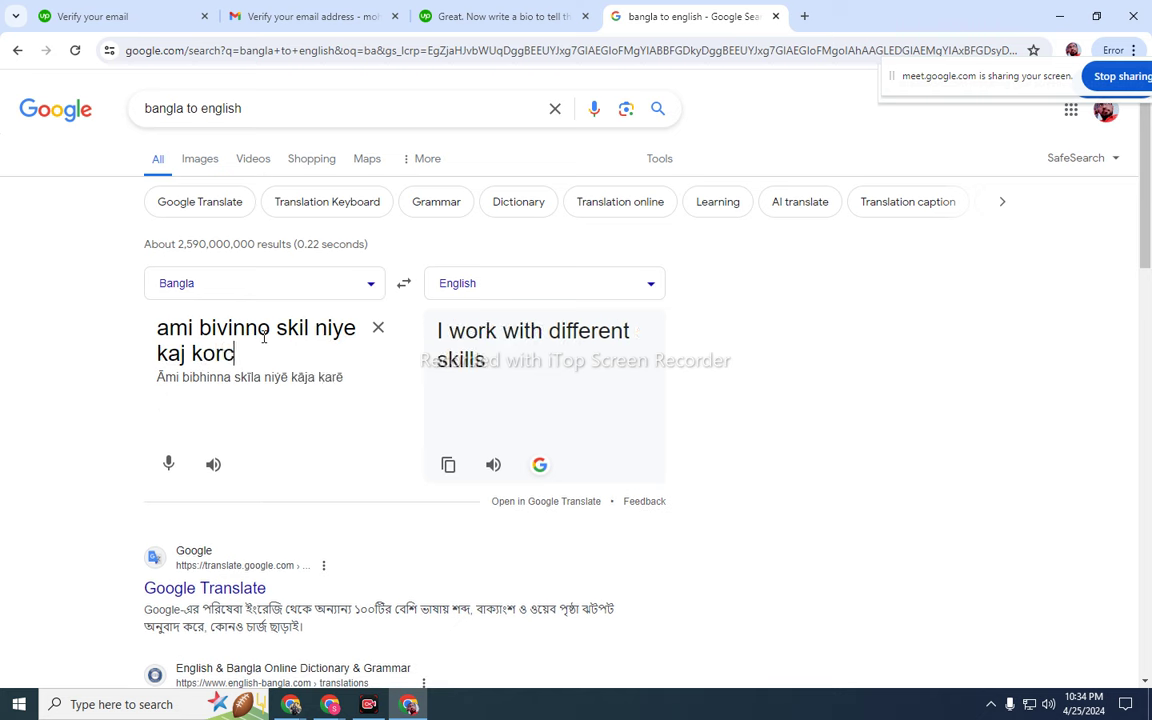
pyautogui.write('hi.')
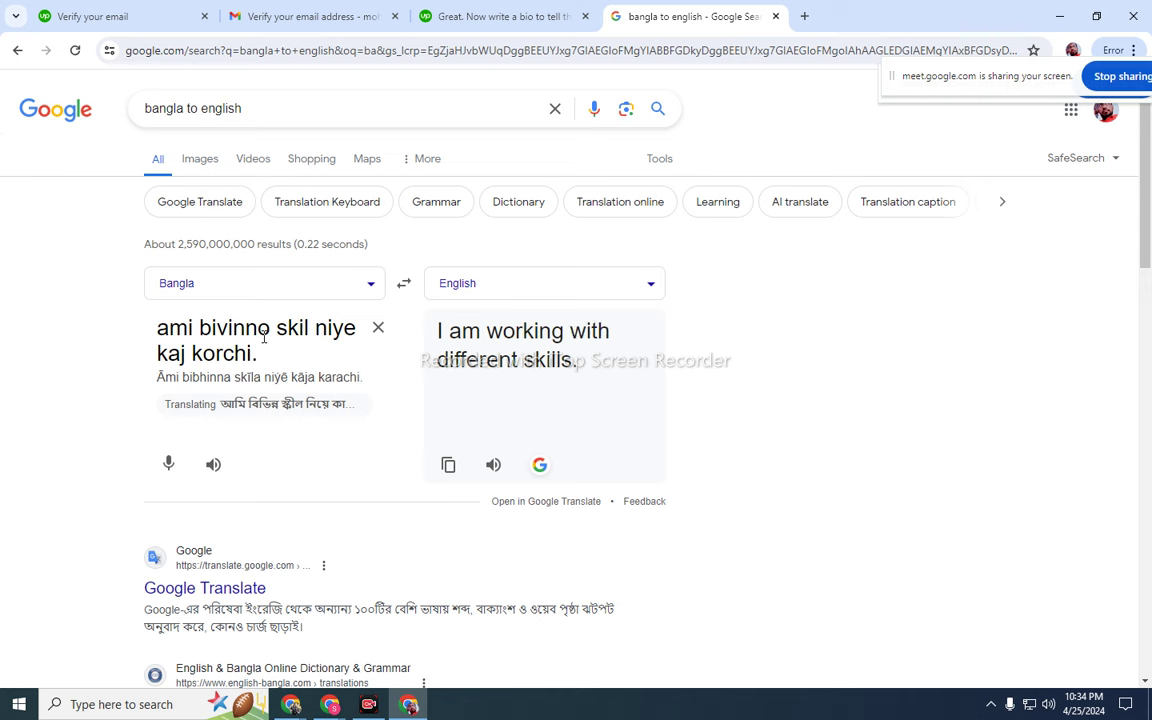
pyautogui.click(404, 284)
pyautogui.rightClick(245, 320)
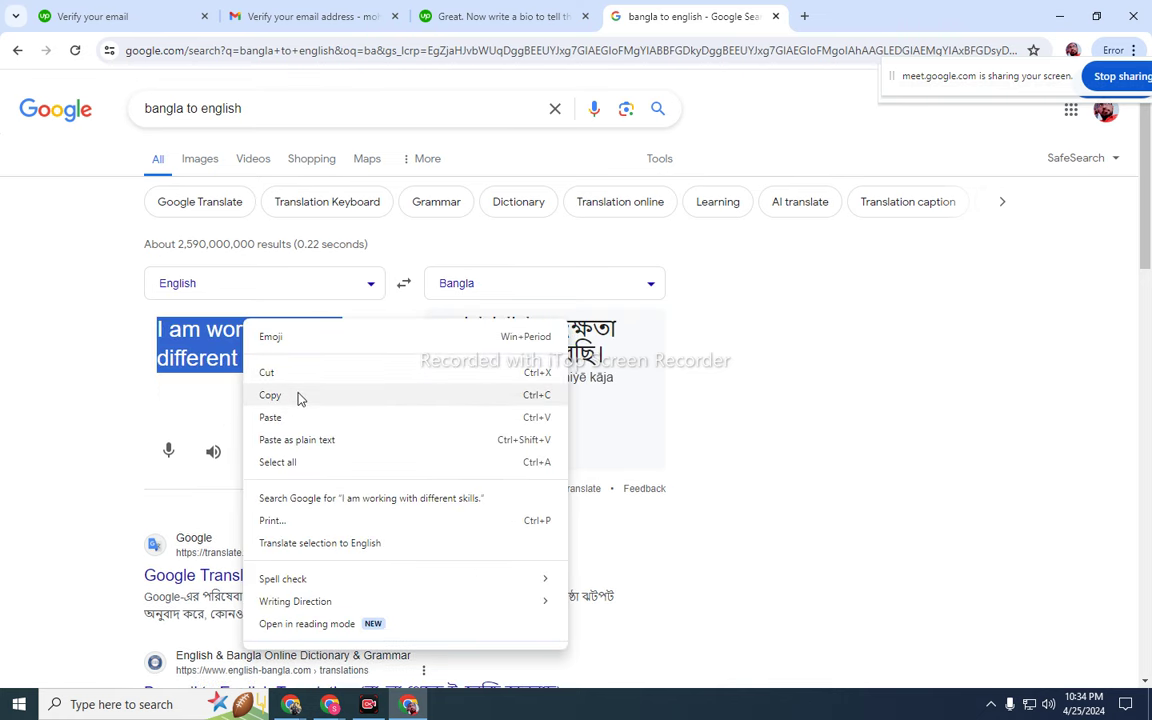
pyautogui.click(296, 402)
pyautogui.click(478, 20)
# - Paste the skills sentence into the bio and list '1. Digital marketing 2. SEO 3. Web Design'
pyautogui.rightClick(393, 389)
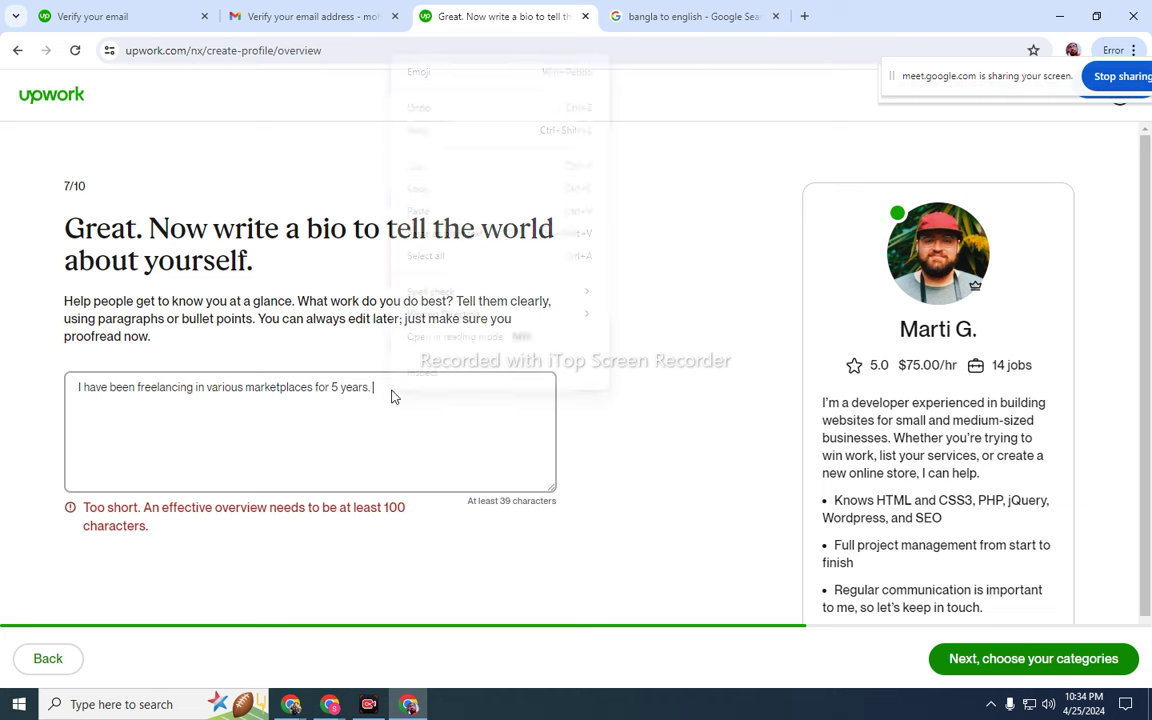
pyautogui.click(446, 212)
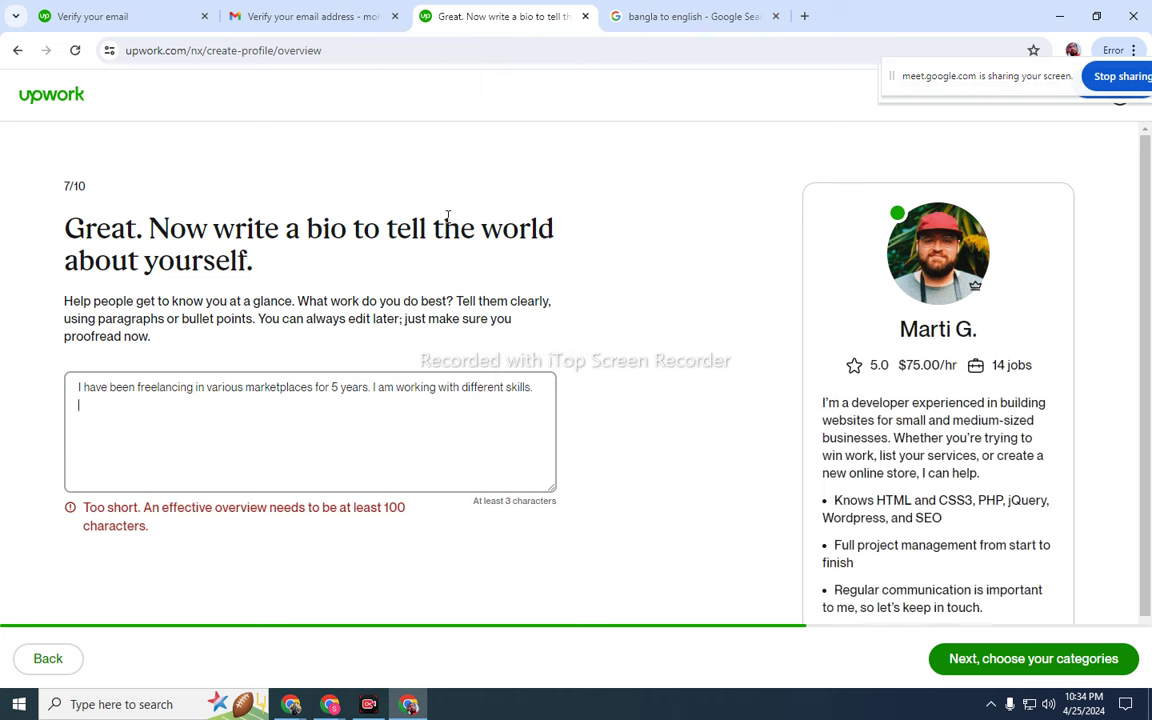
pyautogui.write(')')
pyautogui.press('BackSpace')
pyautogui.write('.')
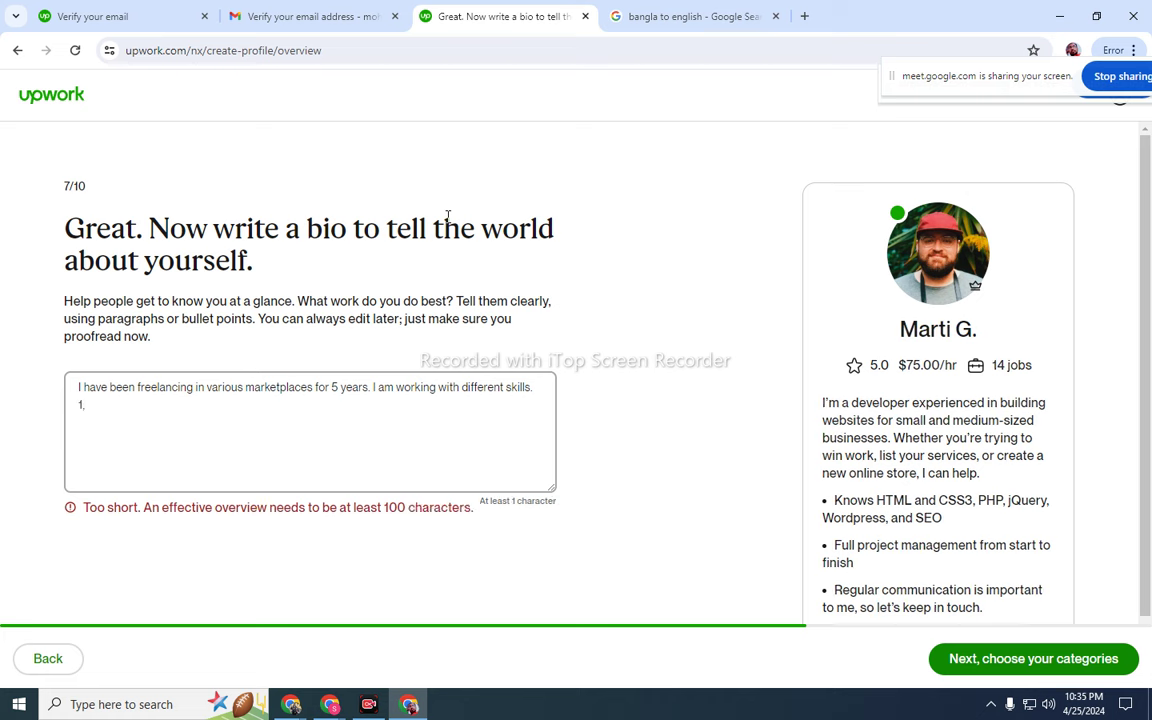
pyautogui.write(' D')
pyautogui.write('ig')
pyautogui.write('ital marketi')
pyautogui.write('ng ')
pyautogui.write('2')
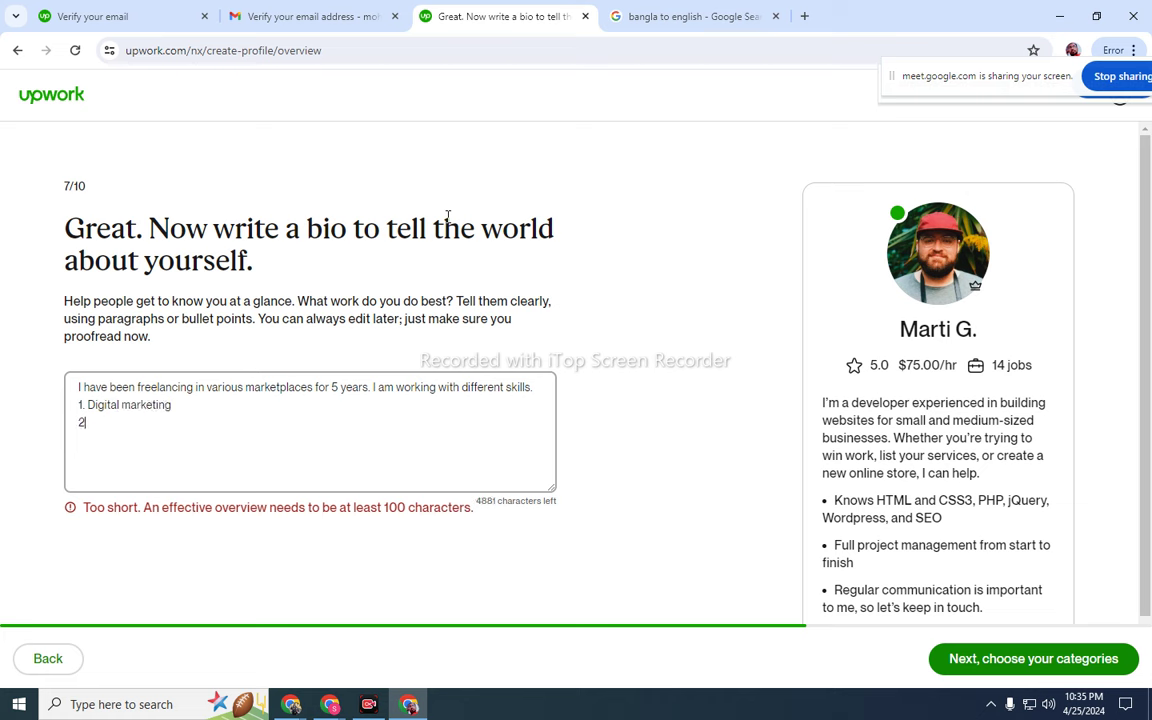
pyautogui.write('. ')
pyautogui.write('S')
pyautogui.write('EO ')
pyautogui.write('3')
pyautogui.write('. ')
pyautogui.write('w')
pyautogui.press('BackSpace')
pyautogui.write('Web d')
pyautogui.press('BackSpace')
pyautogui.write('Design')
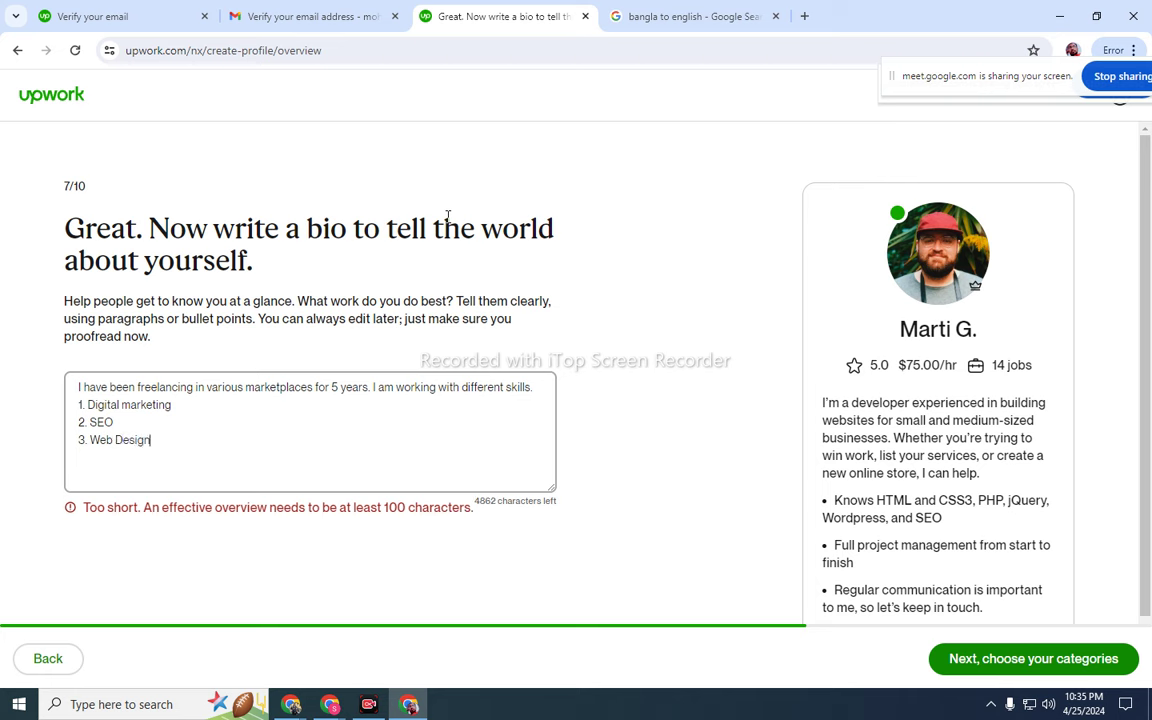
# - Add '4. Facebook Marketing' and '5. Article Writing' on new lines of the bio
pyautogui.press('Return')
pyautogui.write('4')
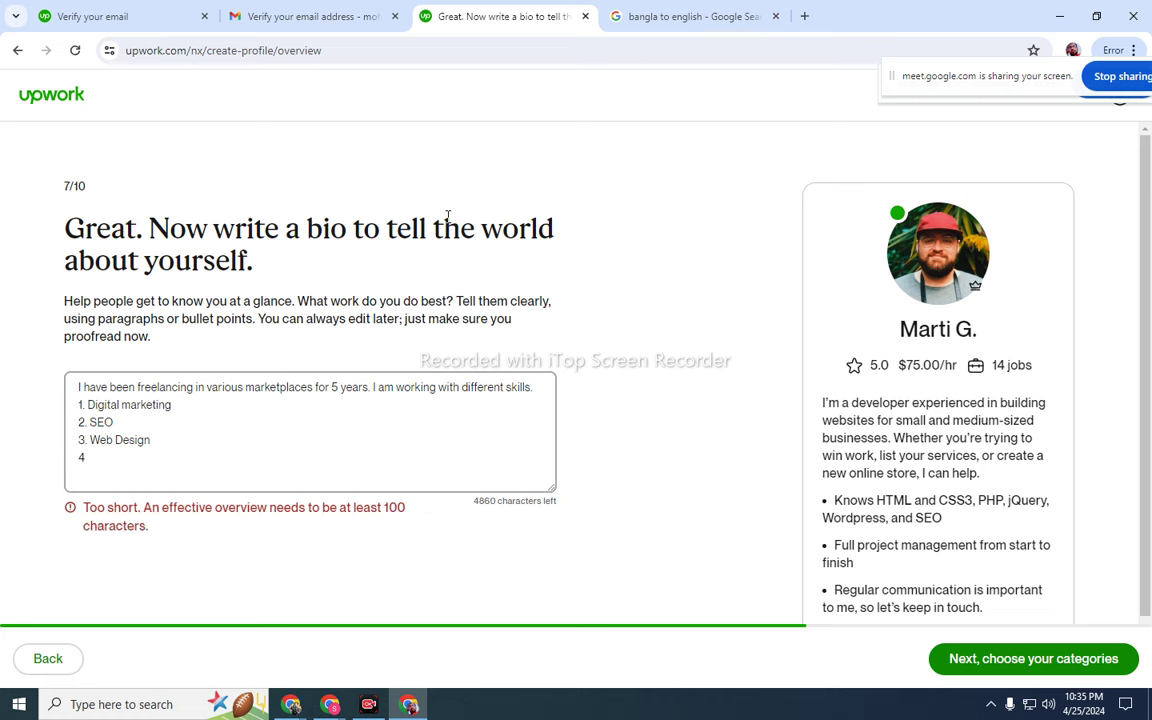
pyautogui.write('. Faceb')
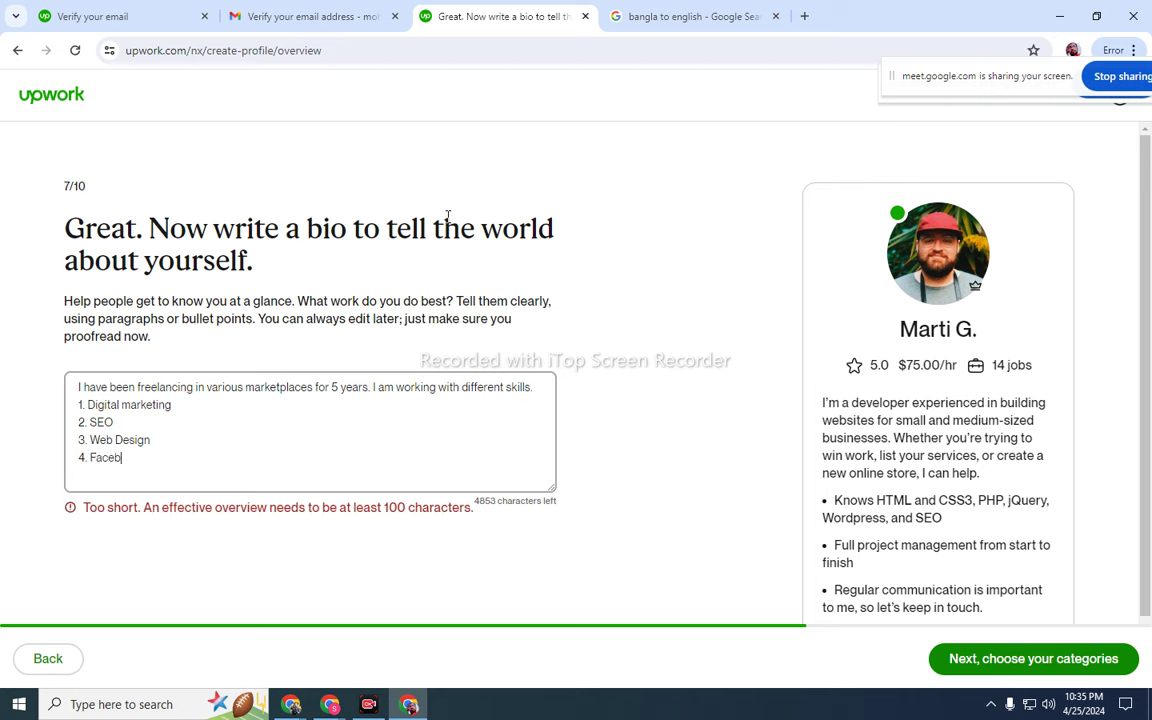
pyautogui.write('ook Marketin')
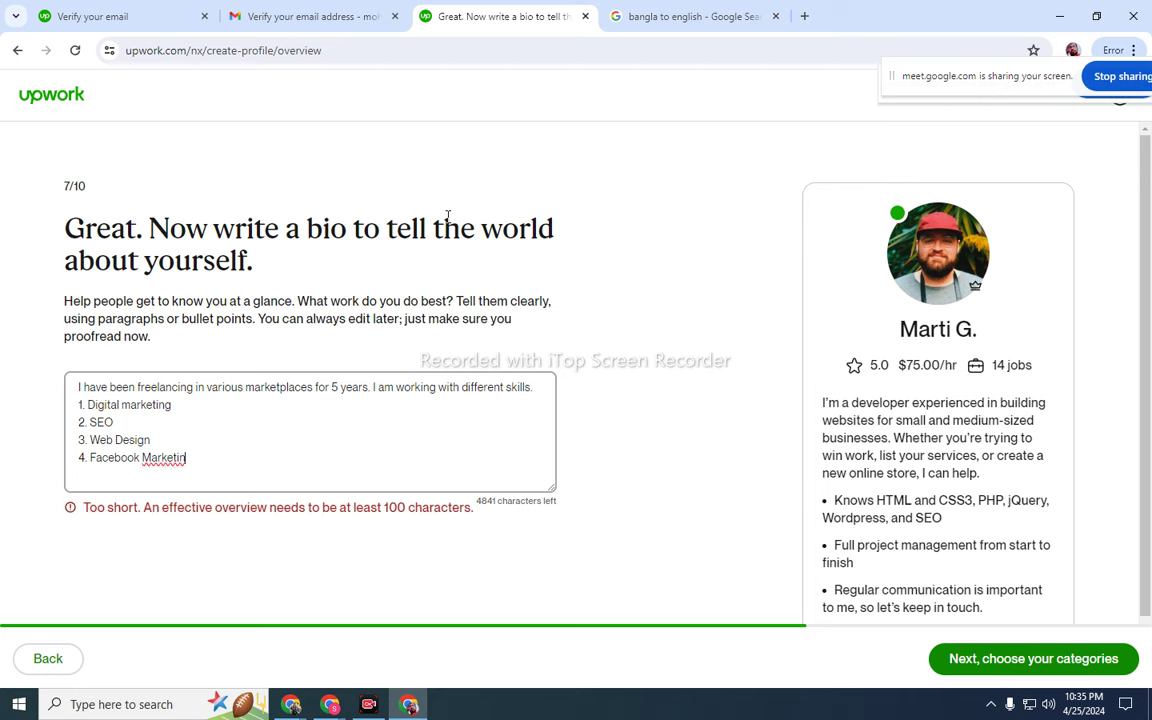
pyautogui.write('g')
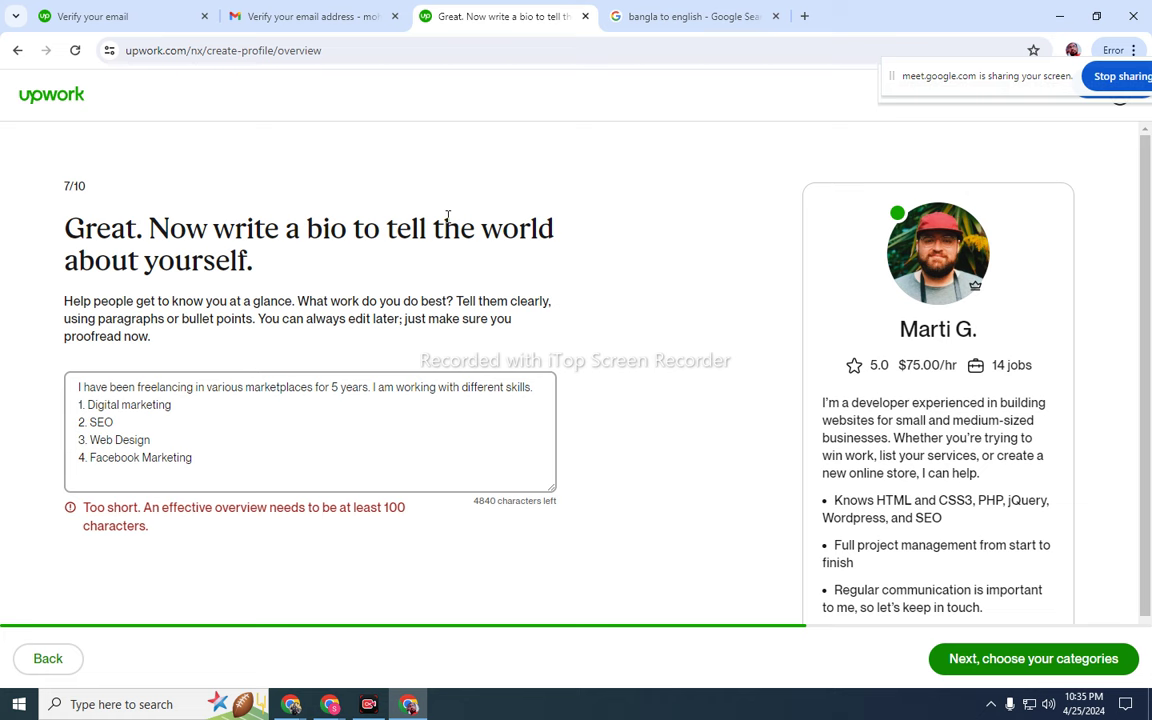
pyautogui.press('Return')
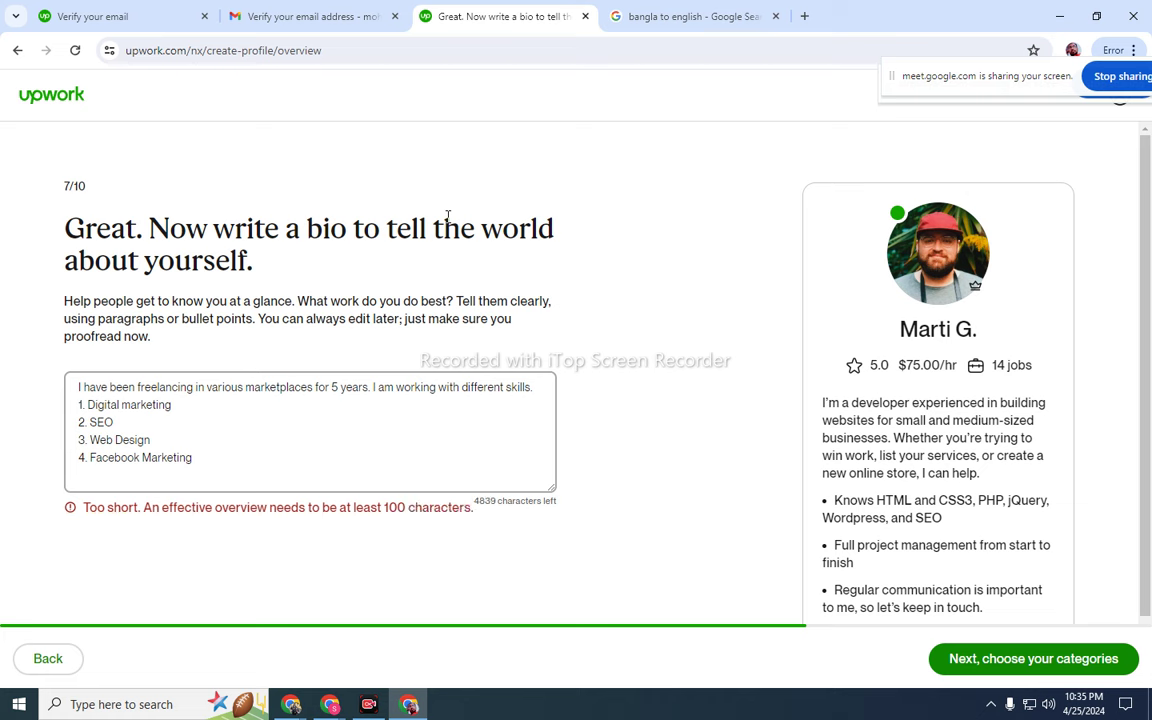
pyautogui.write('5. Article Writing')
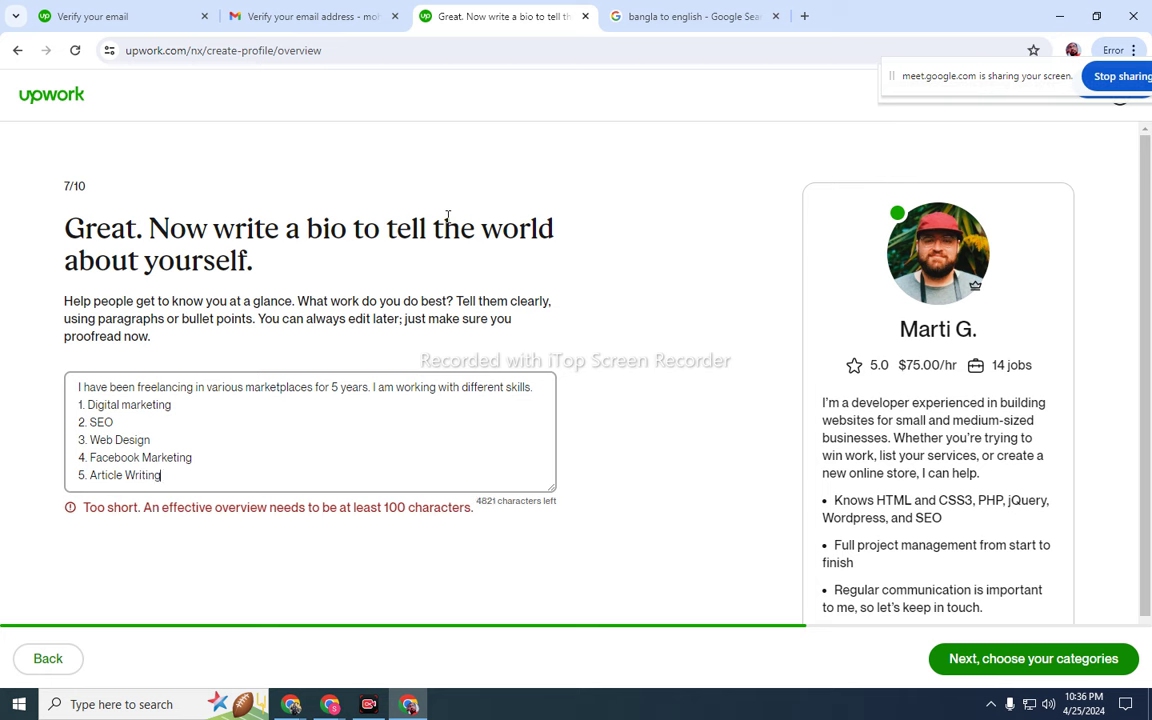
pyautogui.press('Return')
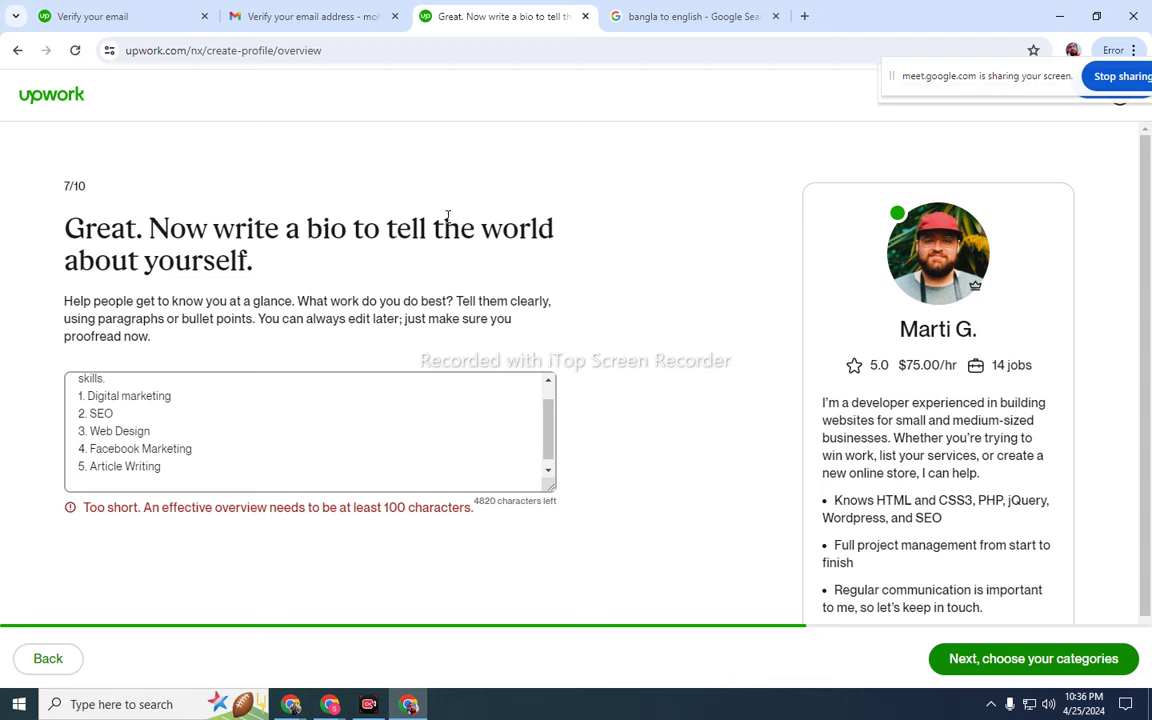
# - Enter the Bangla phrase 'protekta kaj ami 100% sototar sathe kori.' for Bangla-to-English translation
pyautogui.click(658, 17)
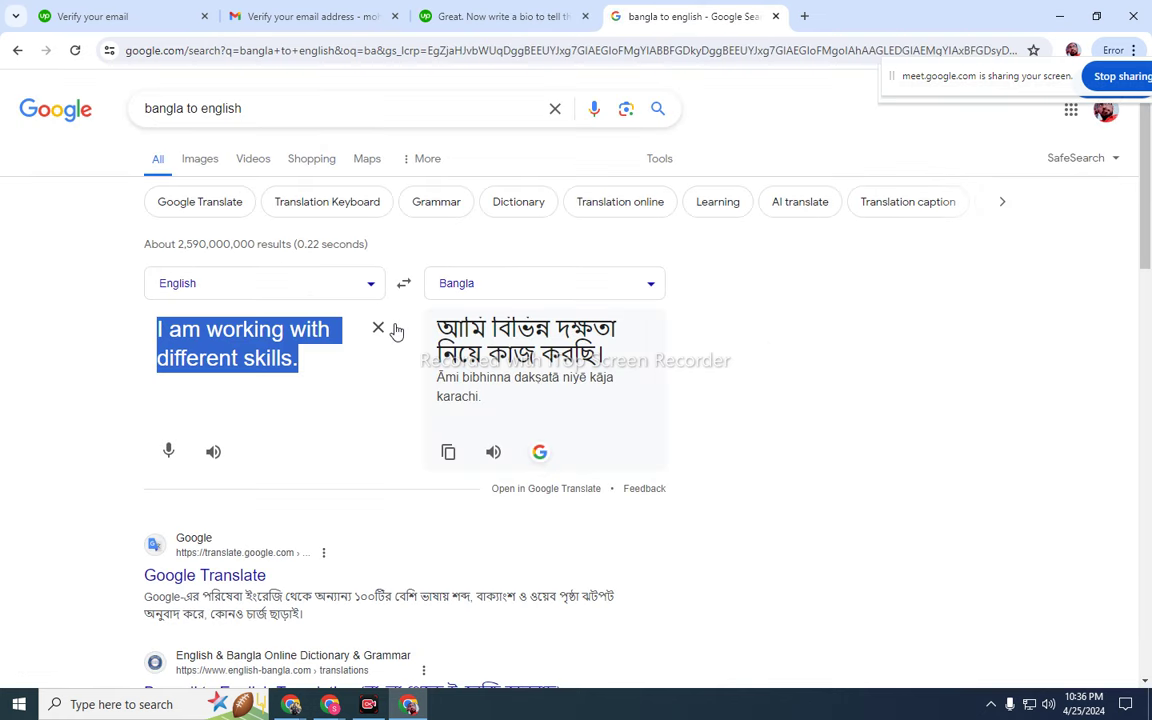
pyautogui.click(378, 328)
pyautogui.click(404, 284)
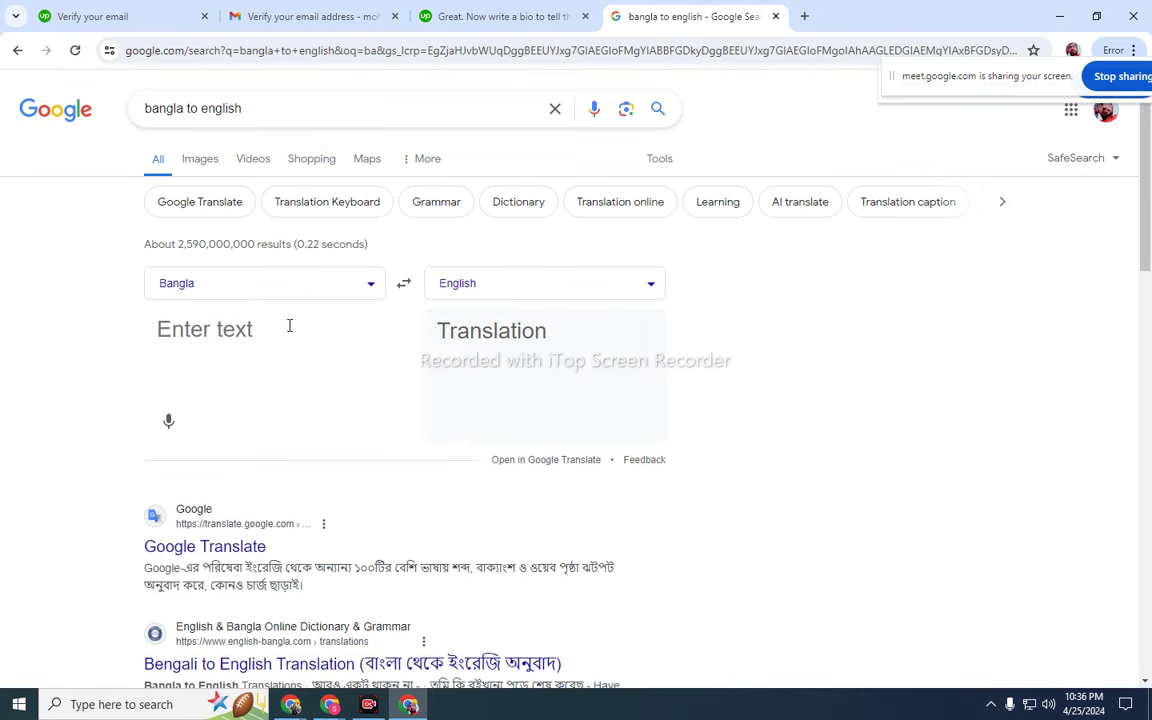
pyautogui.write('prote')
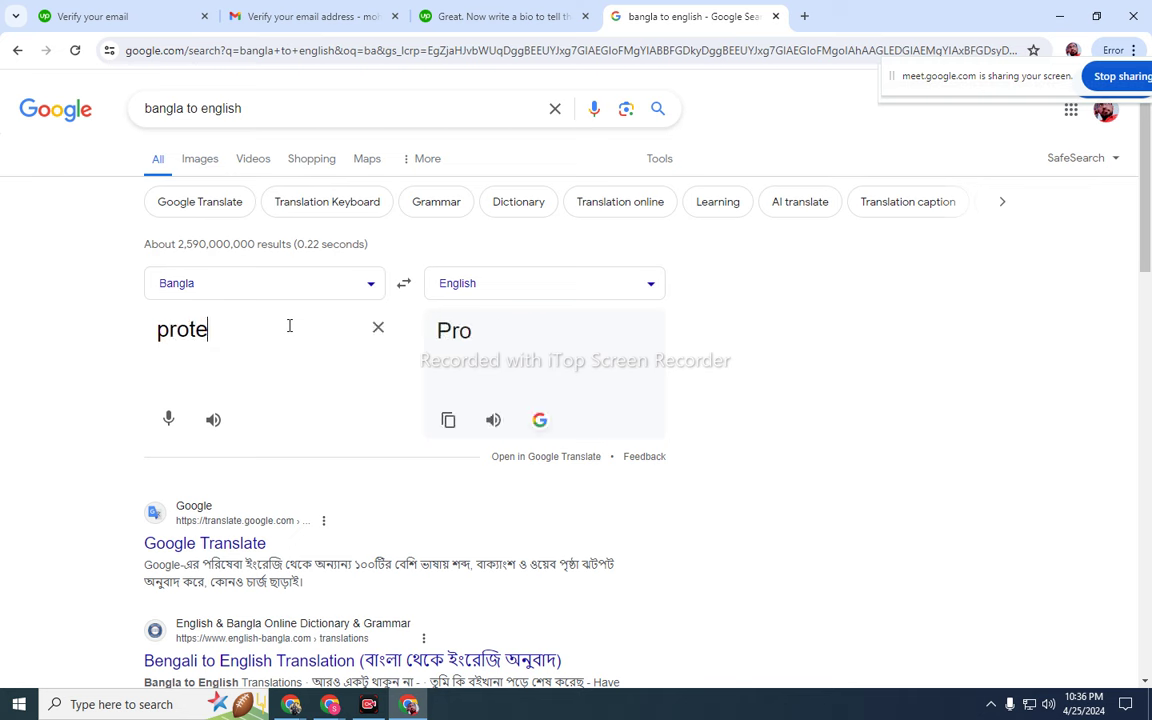
pyautogui.write('kta kaj')
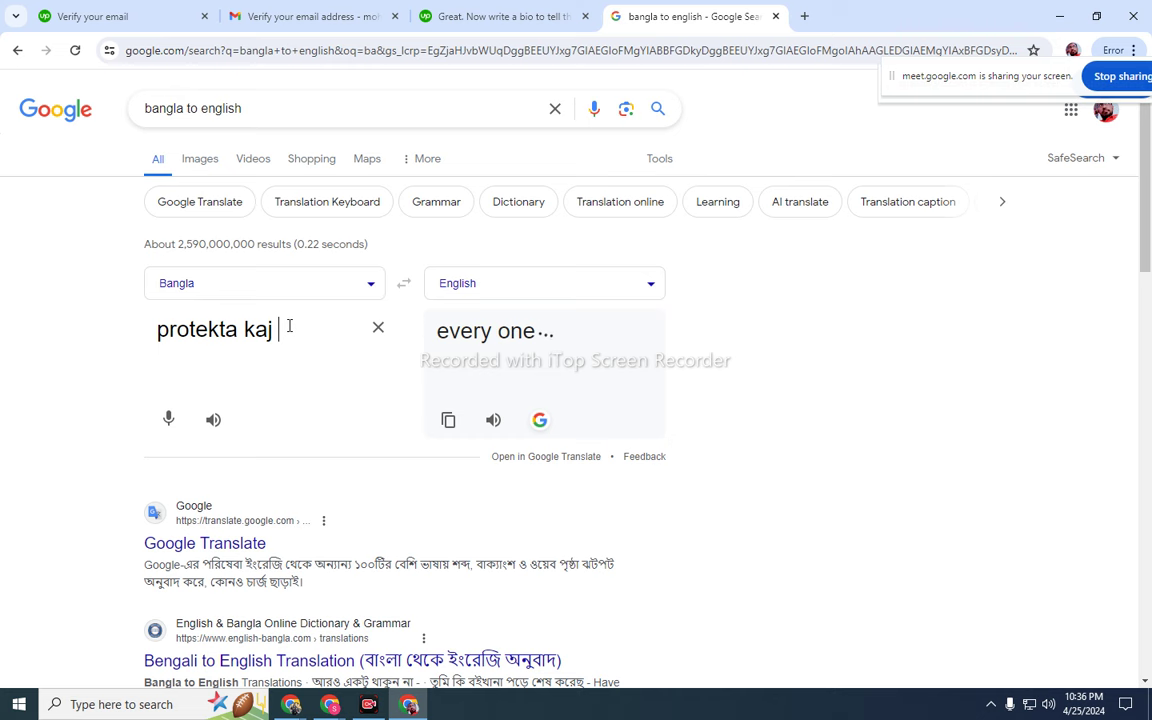
pyautogui.write(' ami')
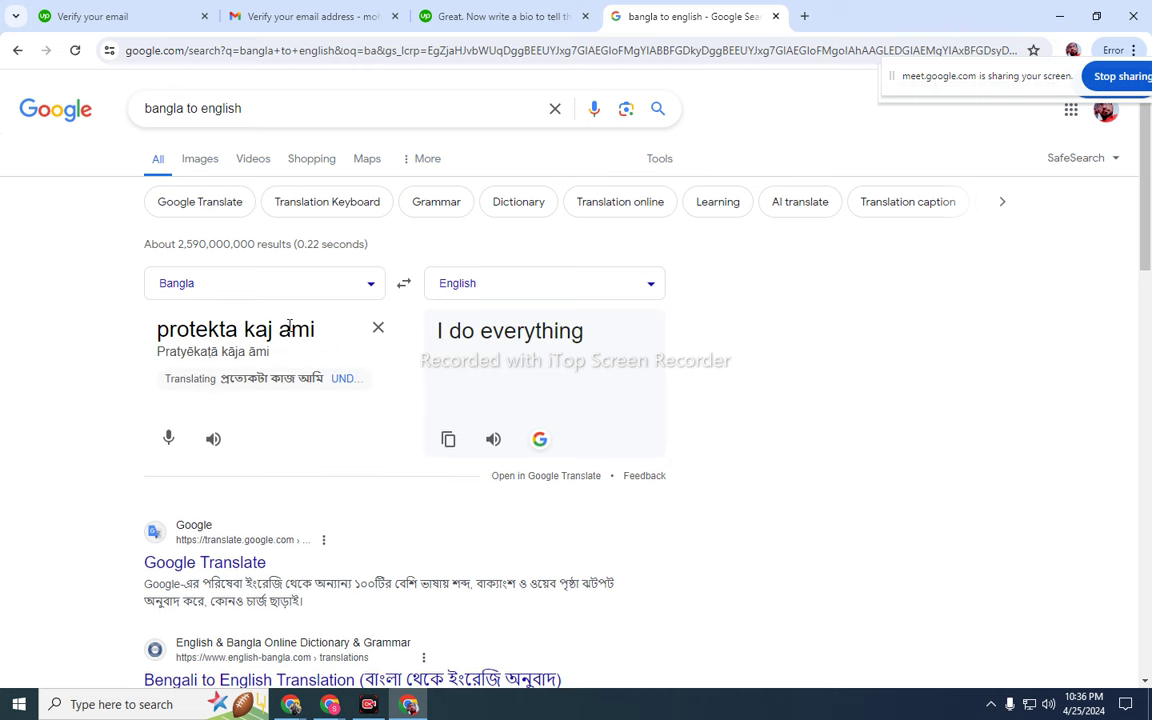
pyautogui.write(' so')
pyautogui.press('BackSpace')
pyautogui.press('BackSpace')
pyautogui.write('100')
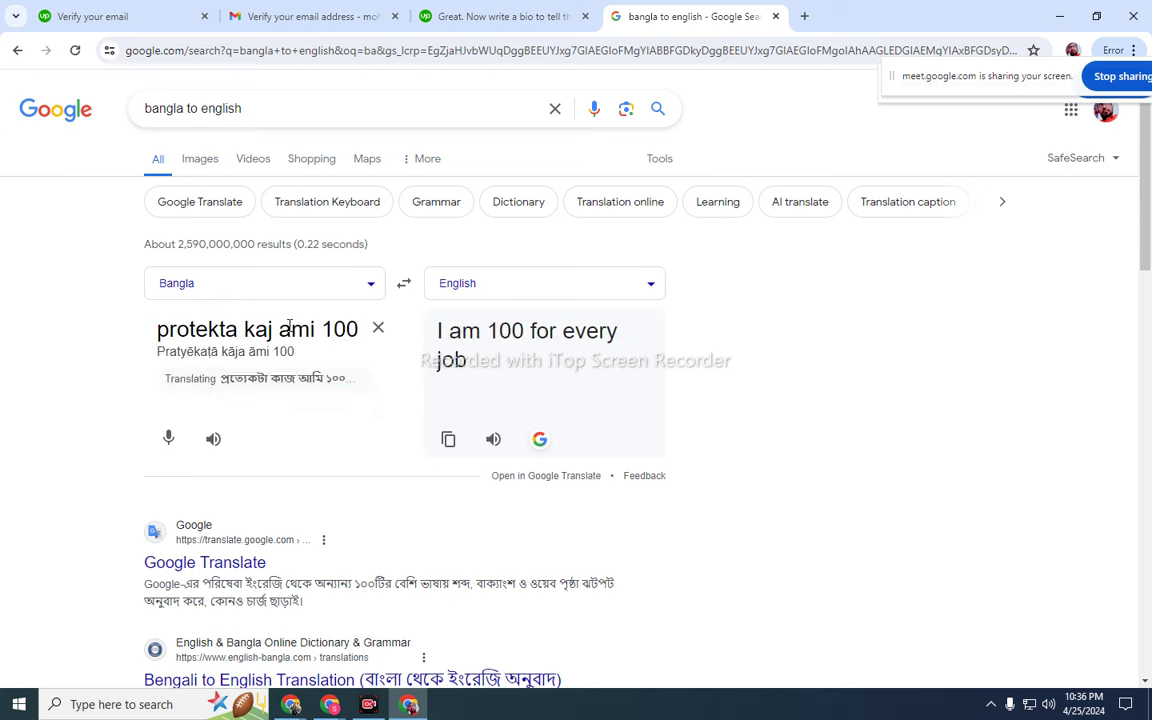
pyautogui.write('% ')
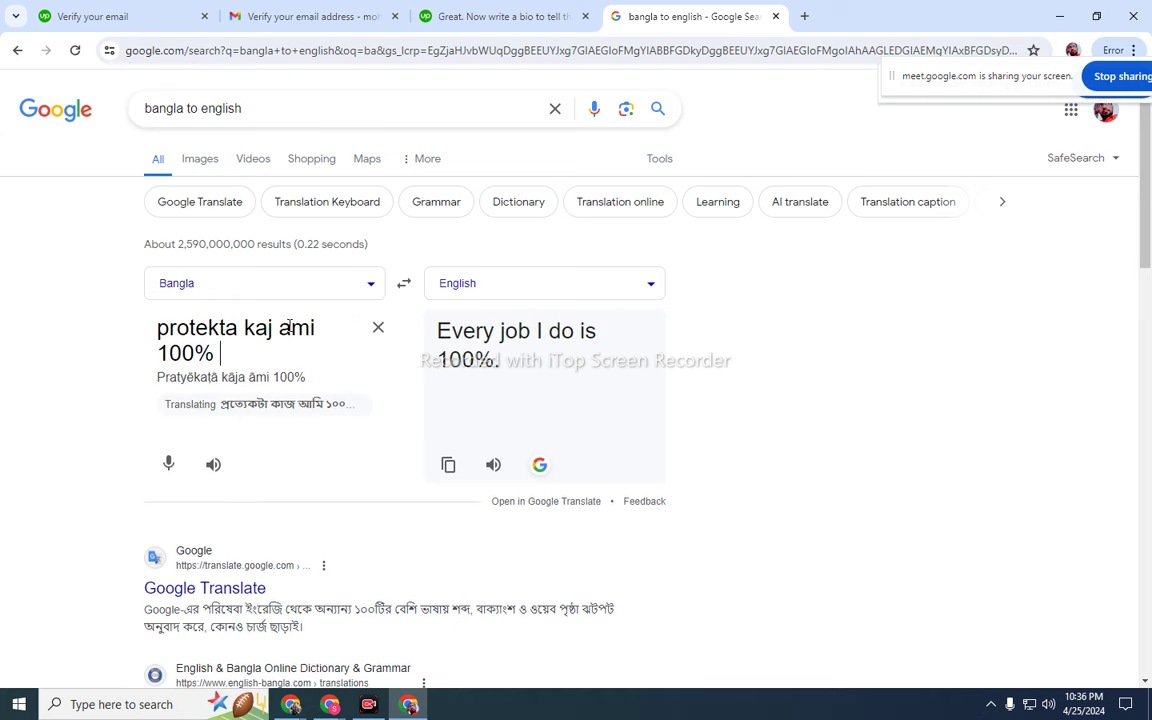
pyautogui.write('a')
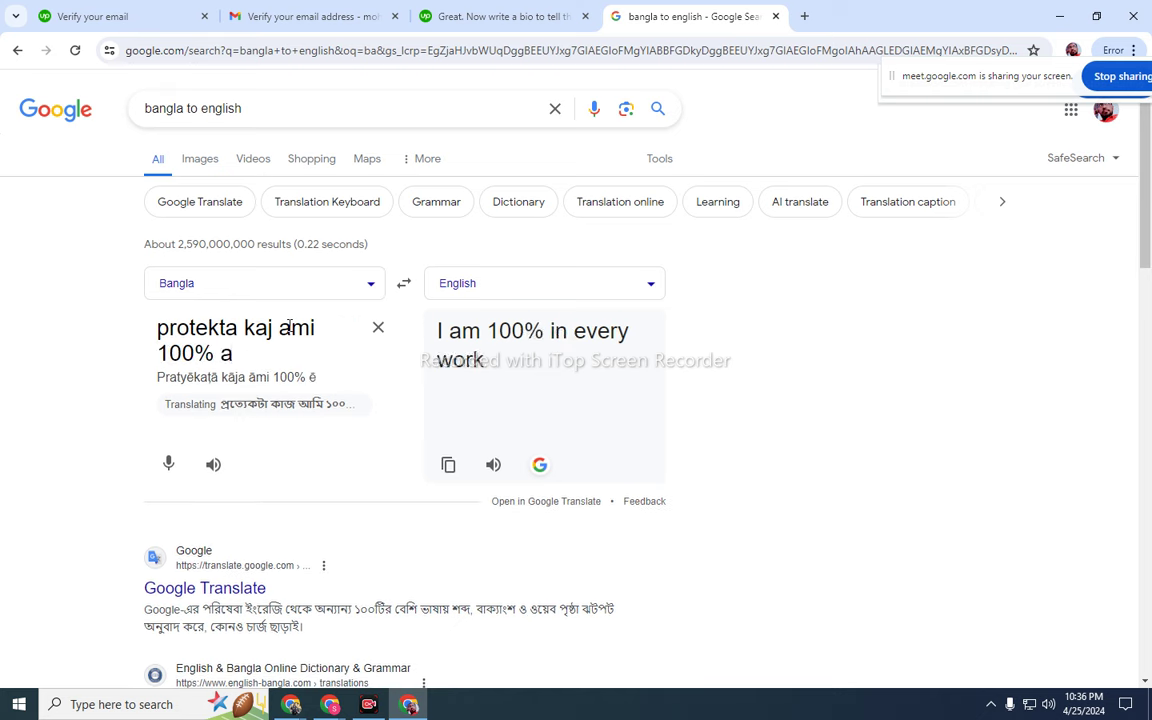
pyautogui.press('BackSpace')
pyautogui.write('so')
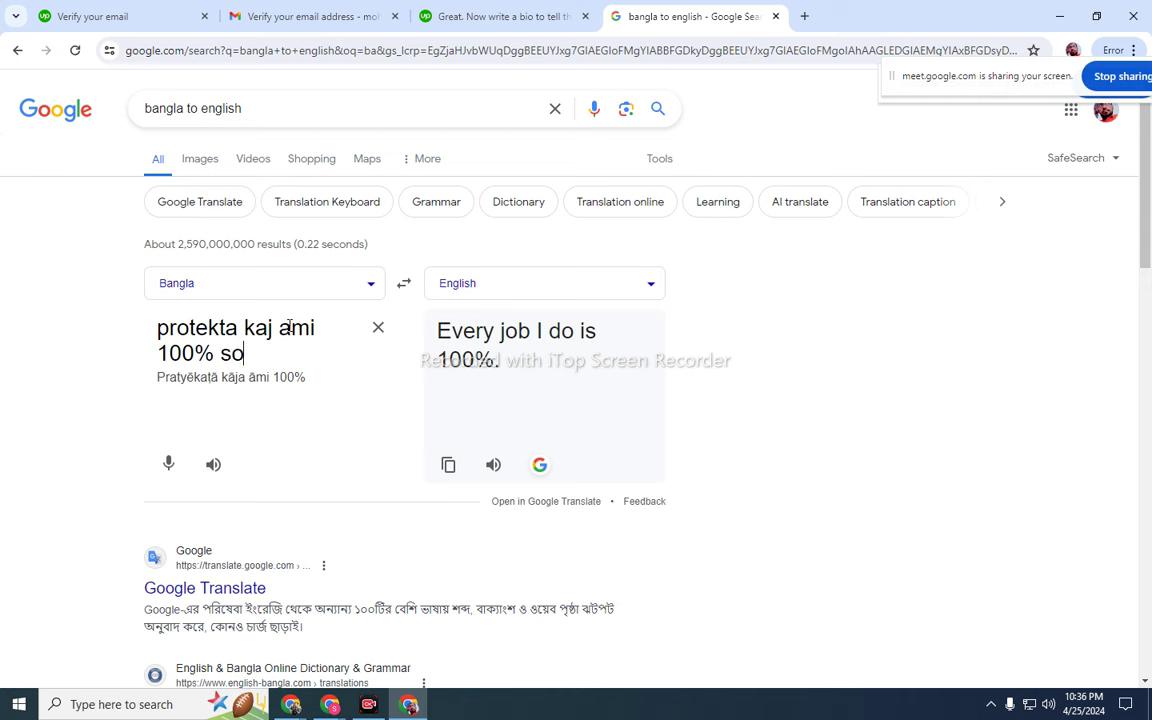
pyautogui.write('to')
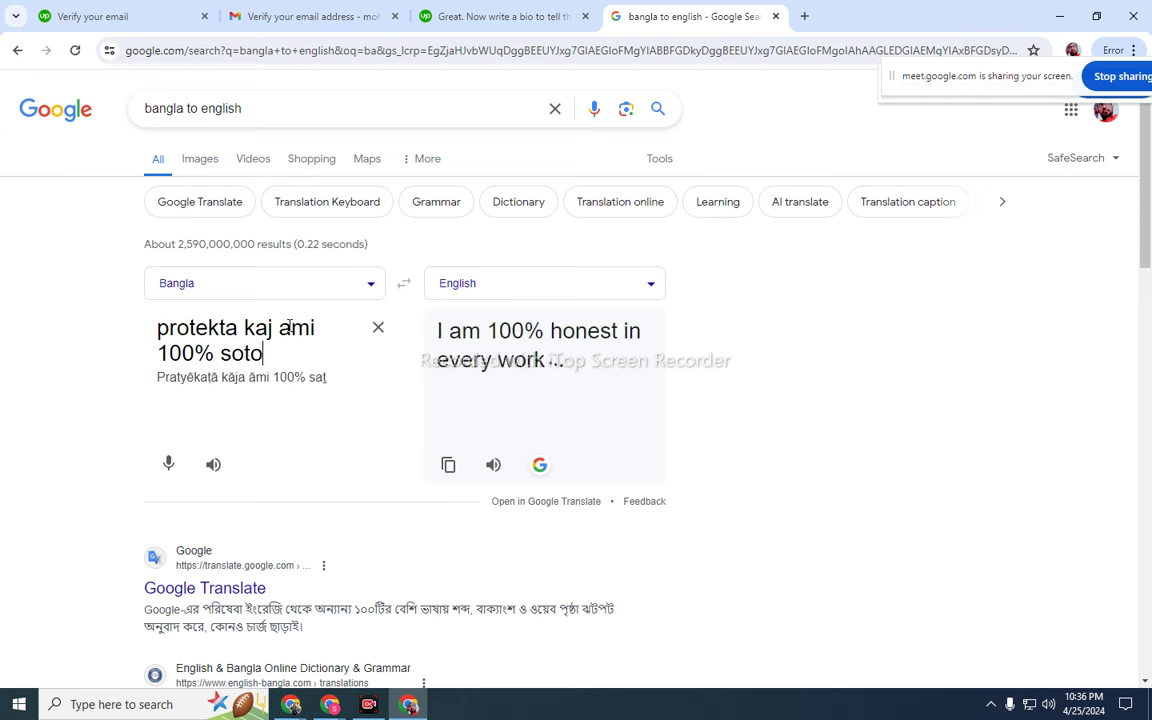
pyautogui.write('tar ')
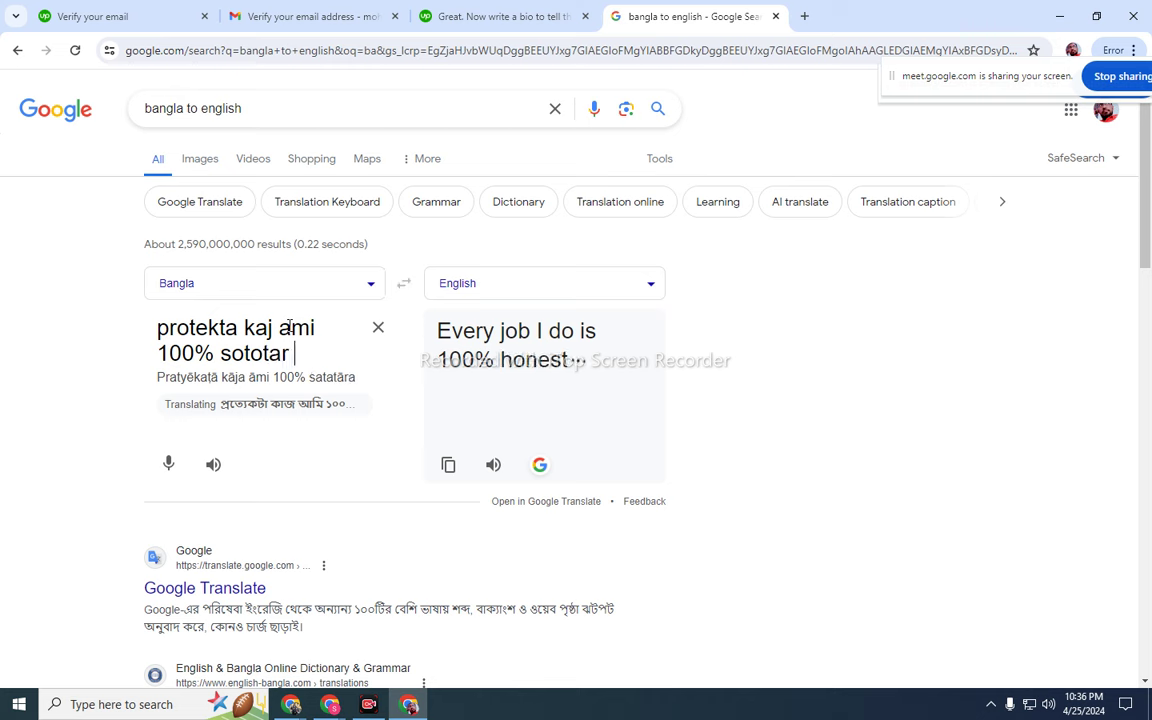
pyautogui.write('sathe ko')
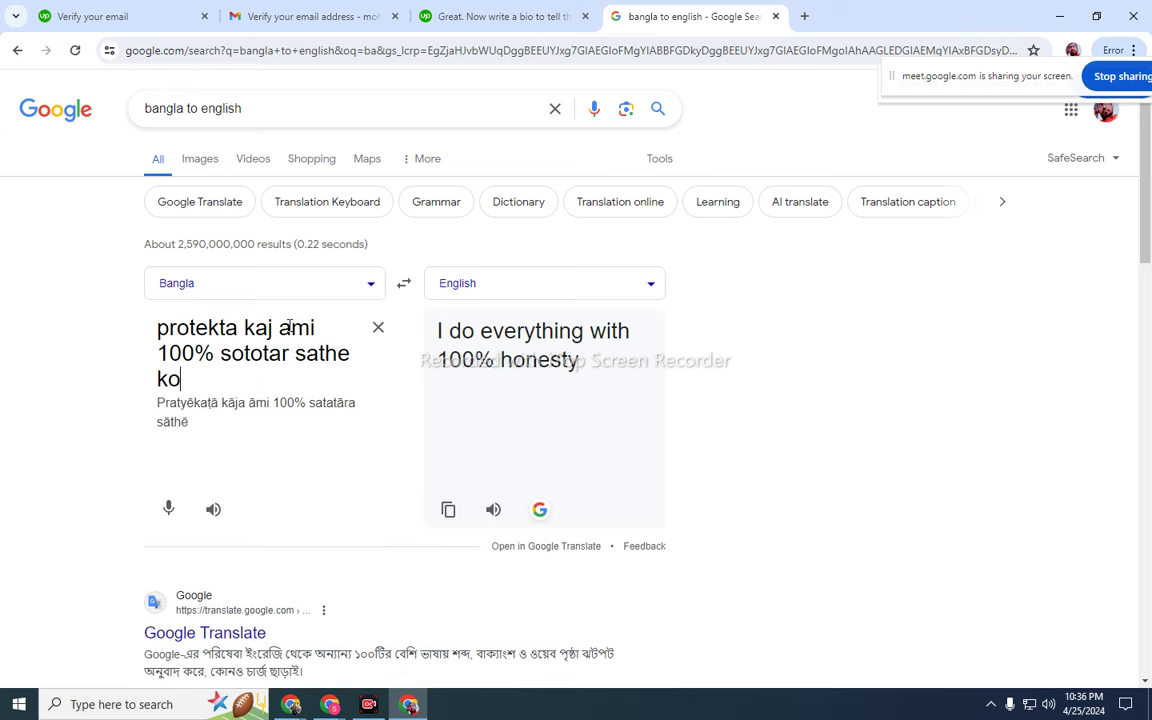
pyautogui.write('re')
pyautogui.write('i.')
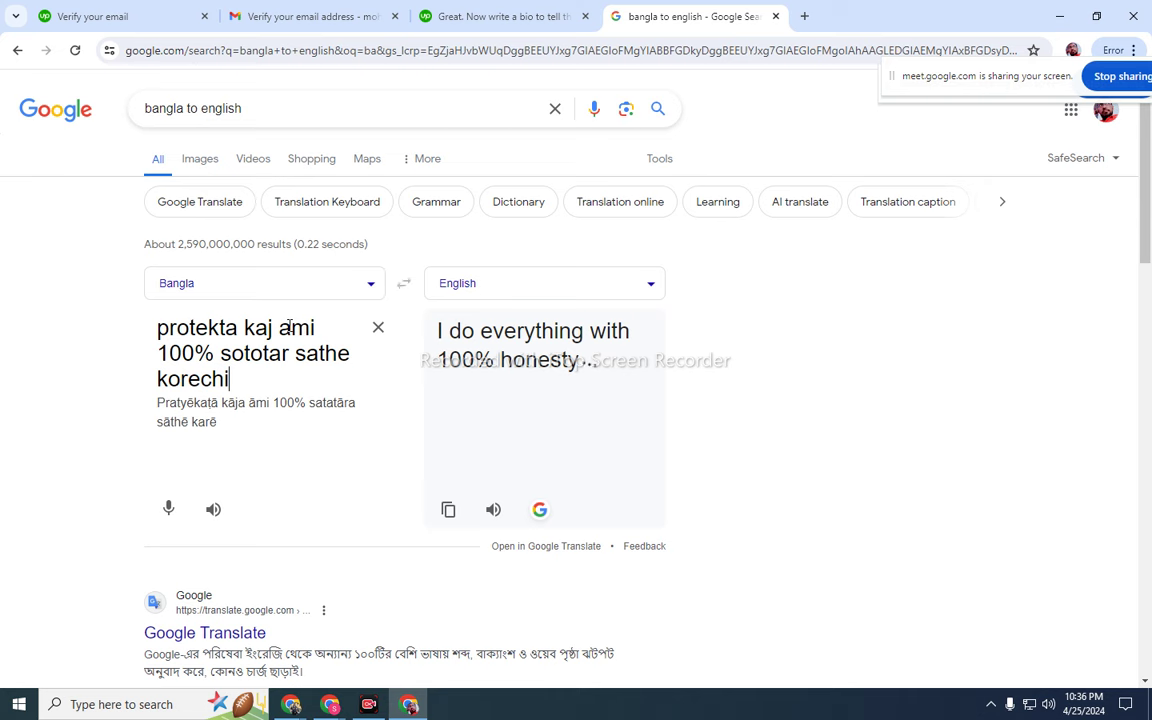
# - Copy the English sentence 'I have done every work with 100% honesty.' and return to Upwork
pyautogui.click(404, 283)
pyautogui.rightClick(310, 347)
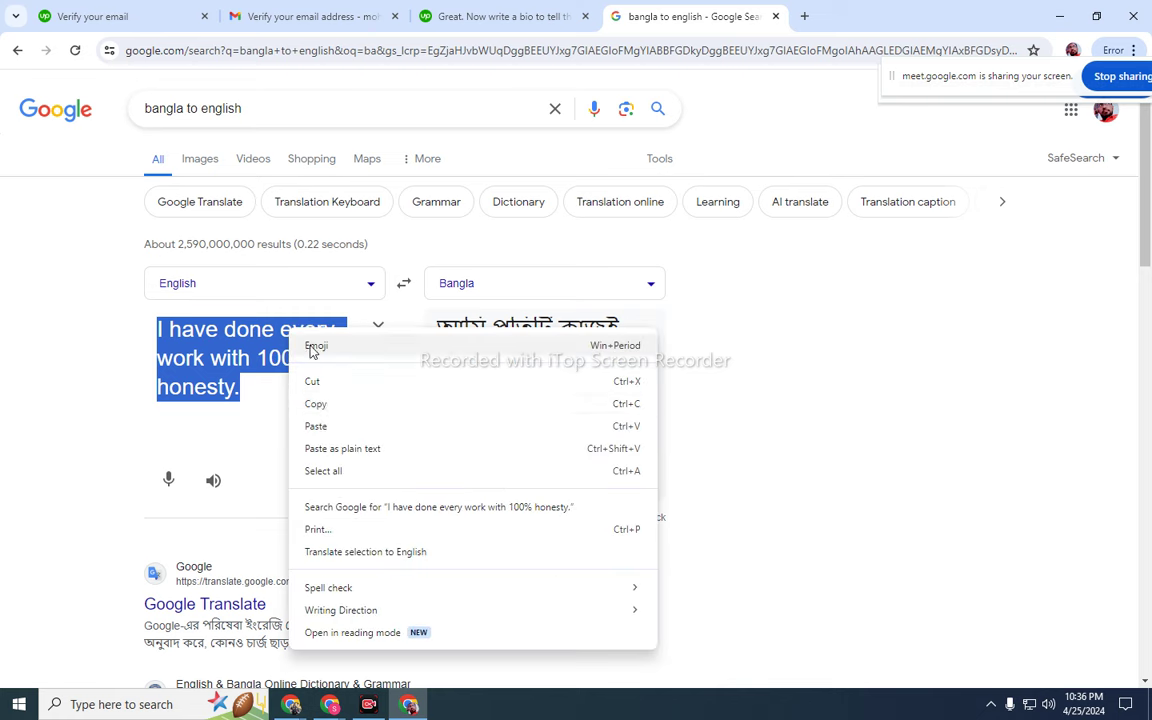
pyautogui.click(327, 405)
pyautogui.click(468, 16)
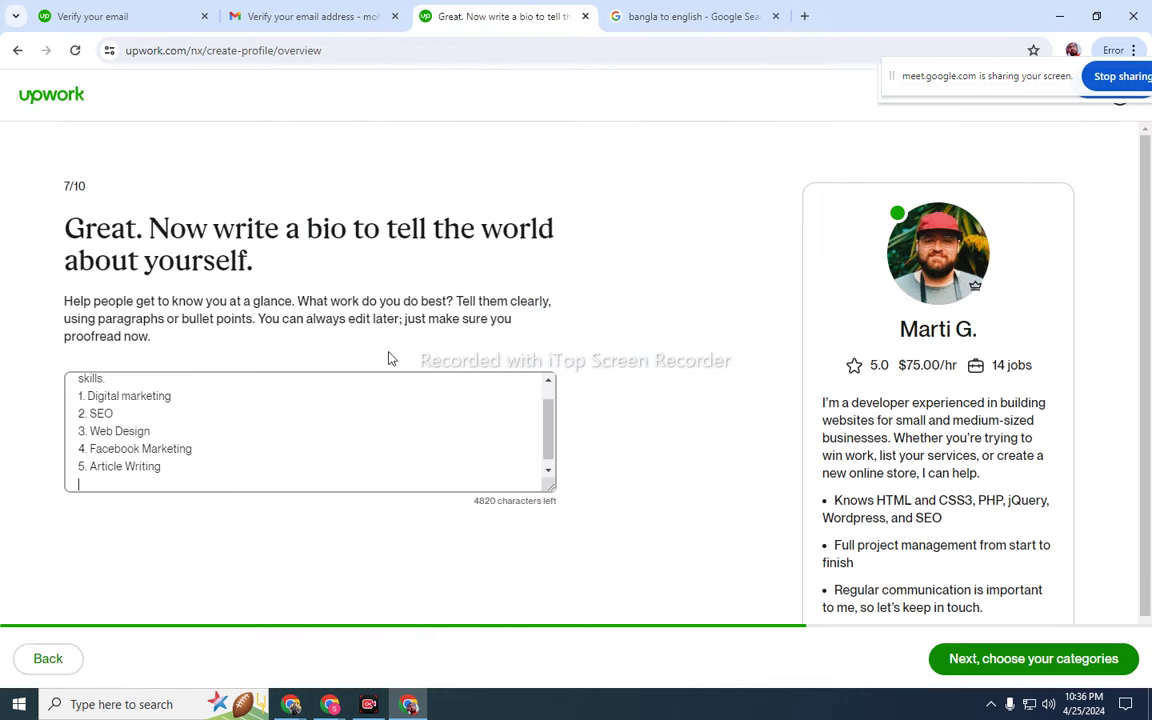
# - Paste the honesty sentence at the bio's end, drop its trailing period, and continue to categories
pyautogui.rightClick(92, 478)
pyautogui.click(126, 271)
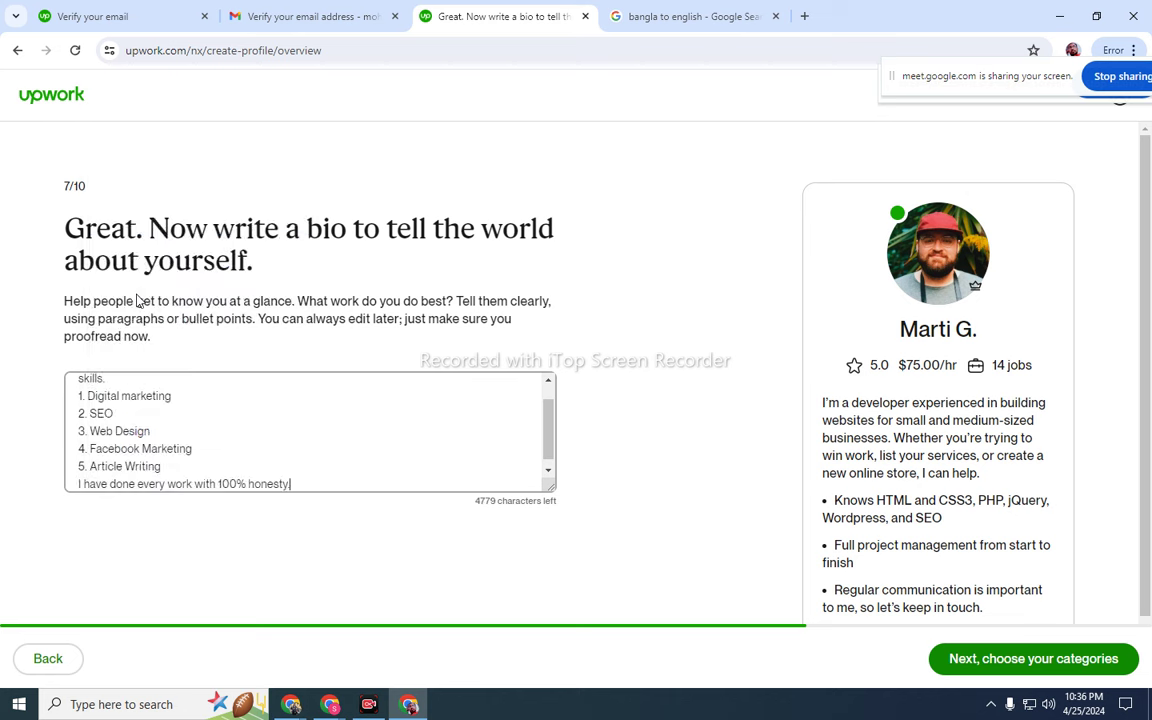
pyautogui.press('BackSpace')
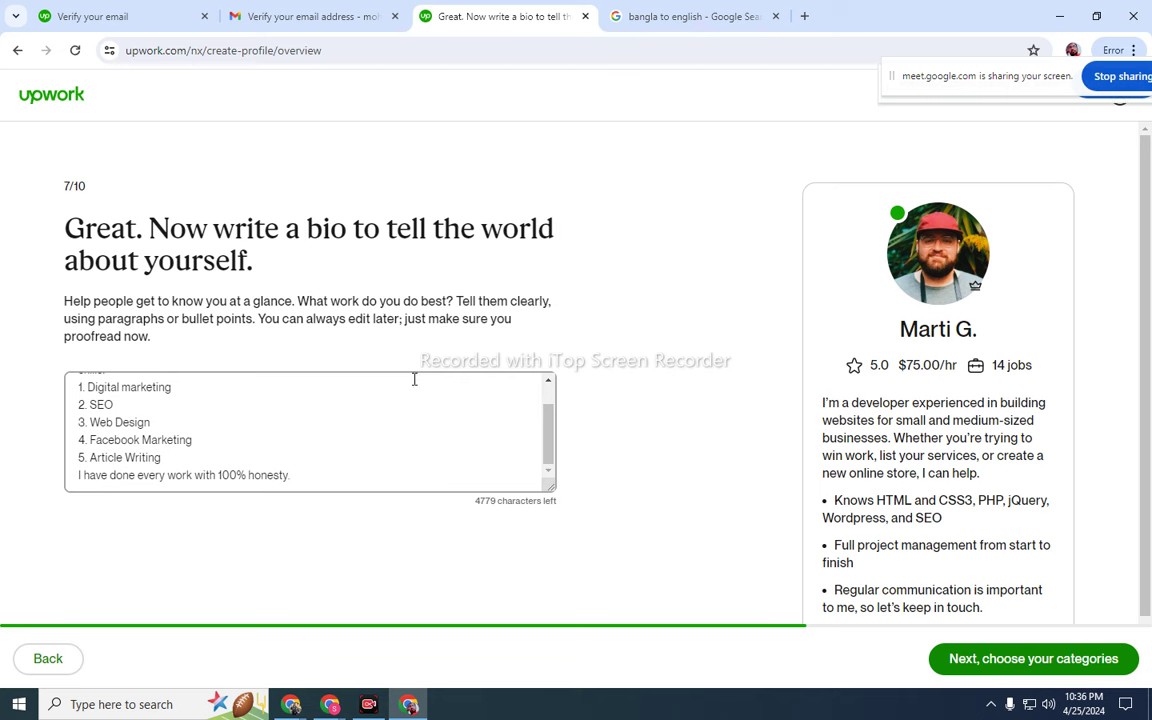
pyautogui.scroll(2, 408, 403)
pyautogui.click(995, 660)
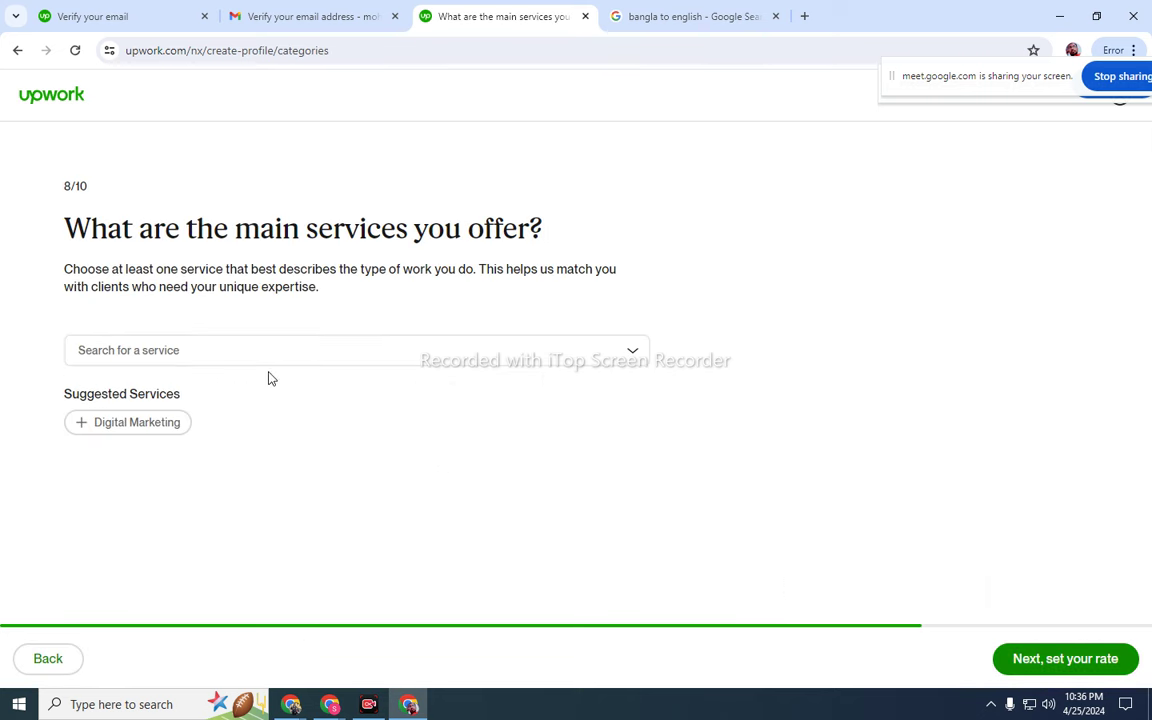
# - Browse the service category list, then select the suggested Digital Marketing service and continue
pyautogui.click(267, 362)
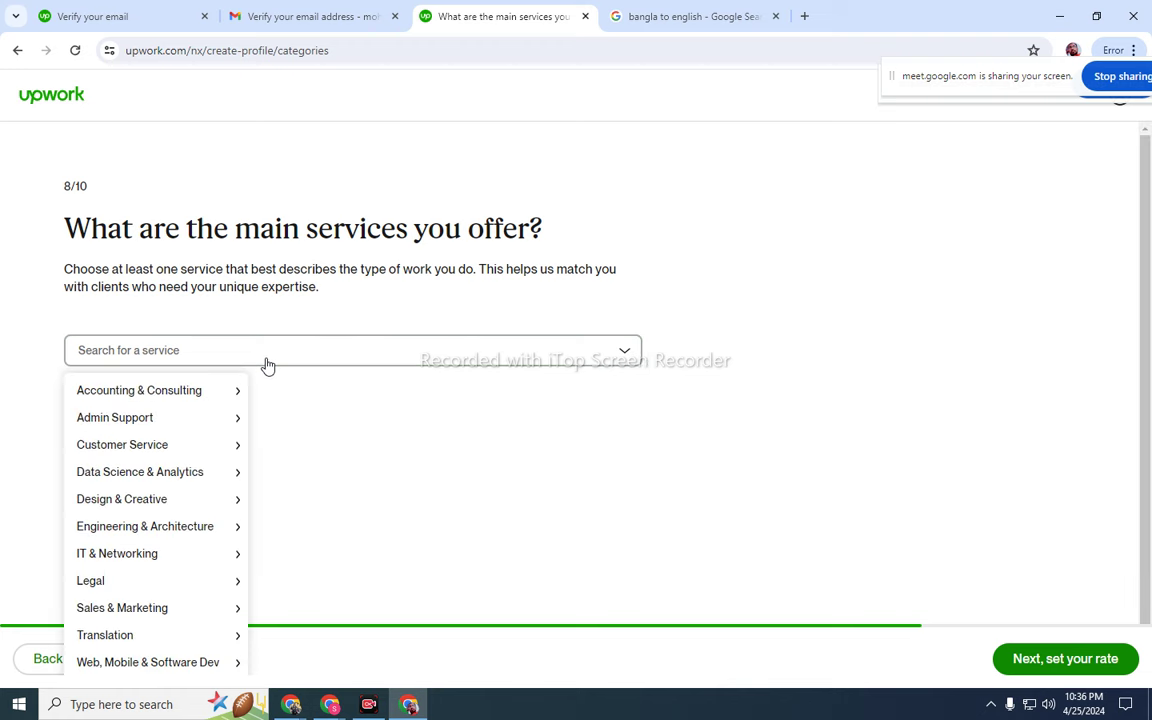
pyautogui.moveTo(153, 425)
pyautogui.scroll(-1, 165, 500)
pyautogui.moveTo(145, 557)
pyautogui.moveTo(148, 588)
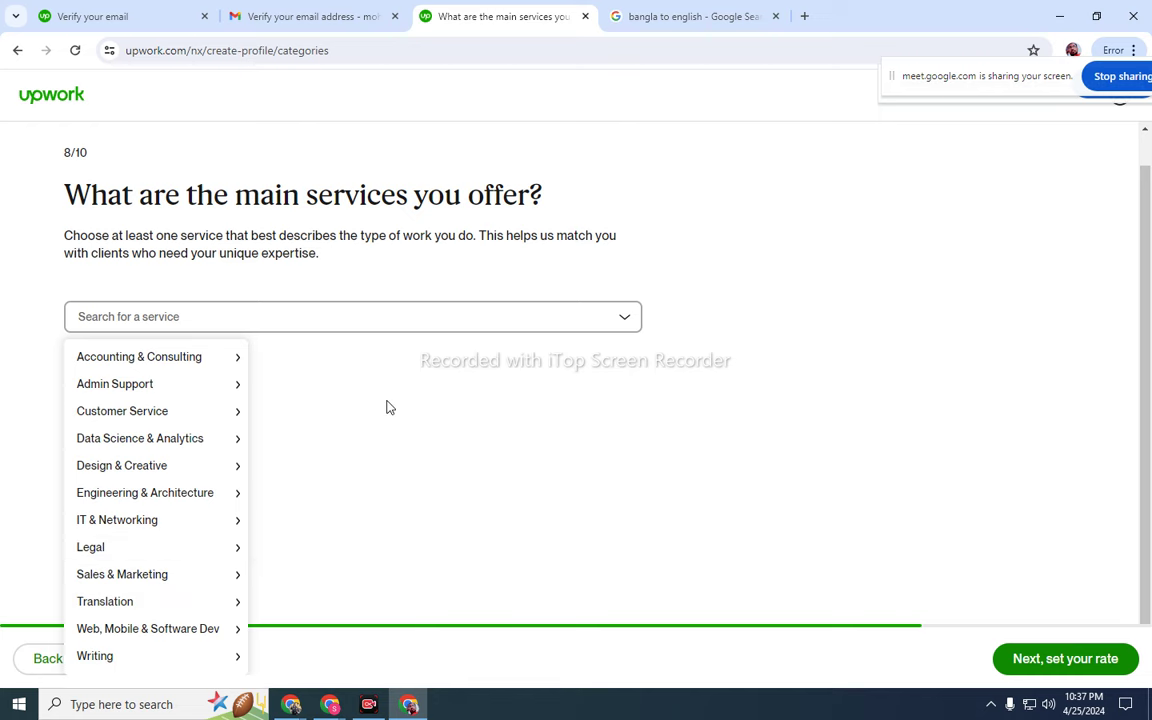
pyautogui.moveTo(185, 398)
pyautogui.click(517, 319)
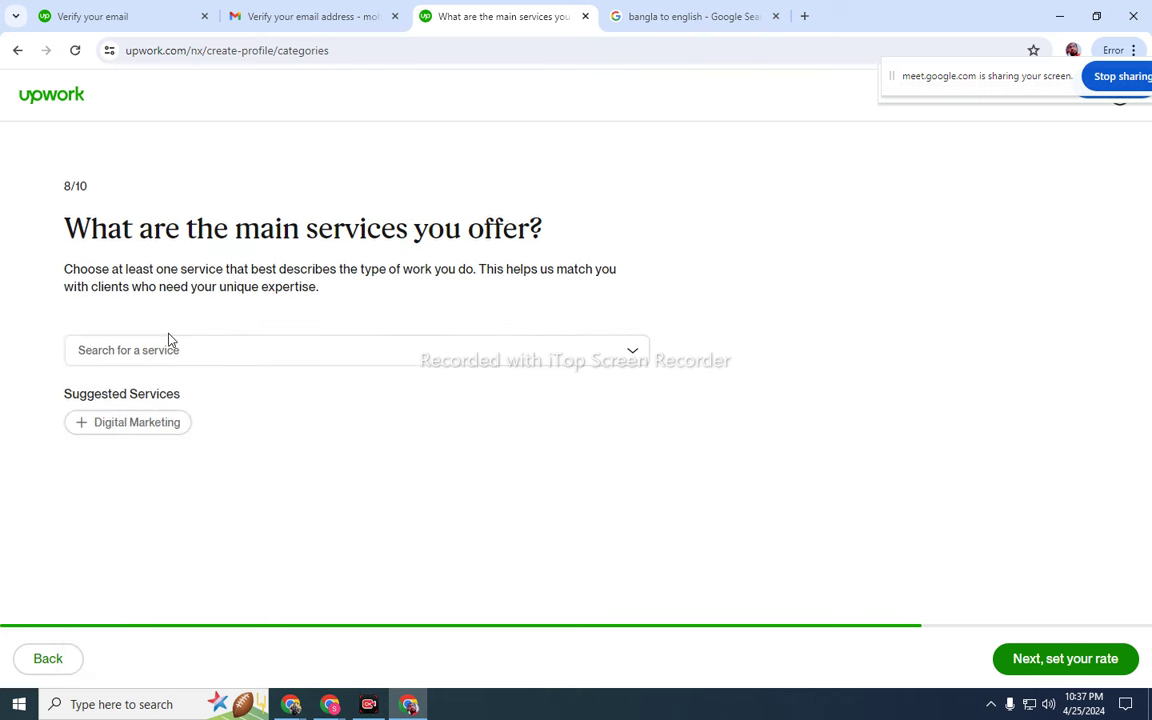
pyautogui.click(84, 426)
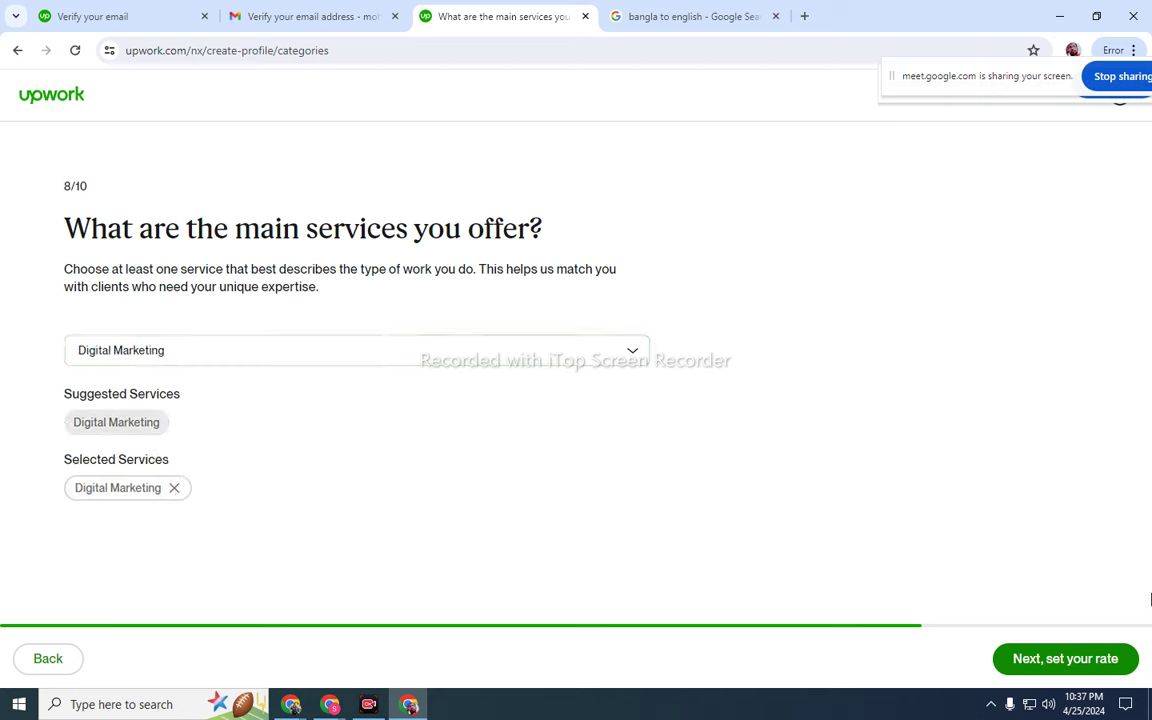
pyautogui.click(1084, 661)
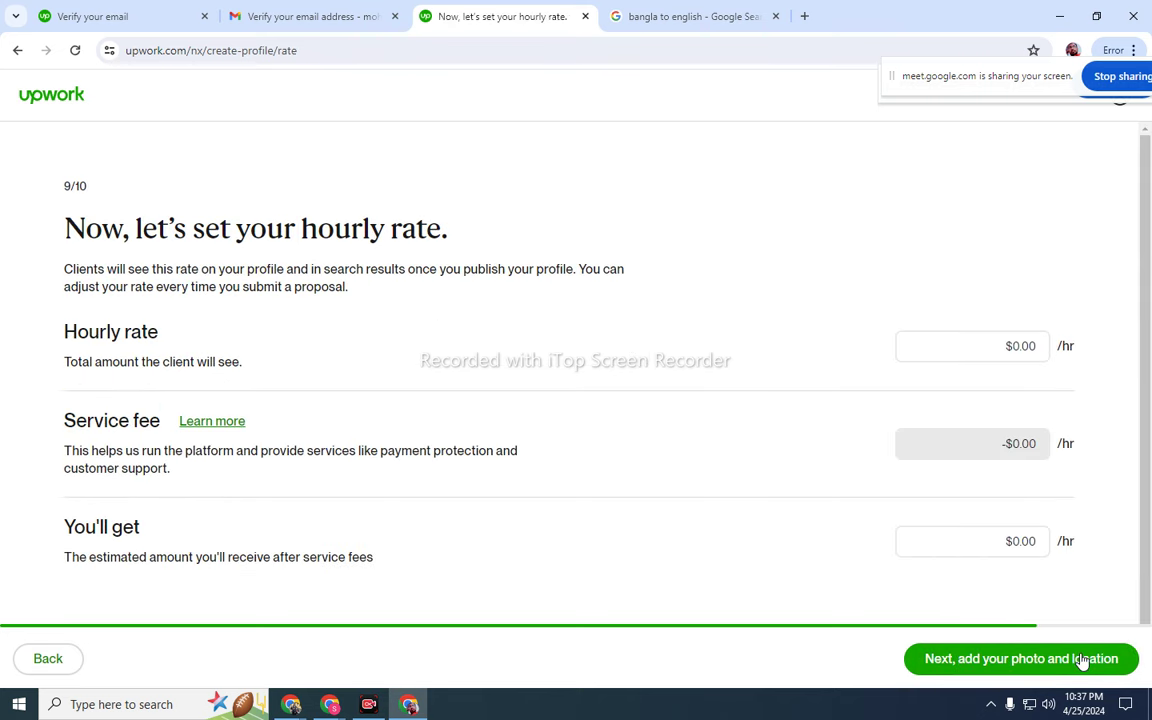
# - Set the hourly rate to $5.00 and continue to the photo and location step
pyautogui.click(948, 339)
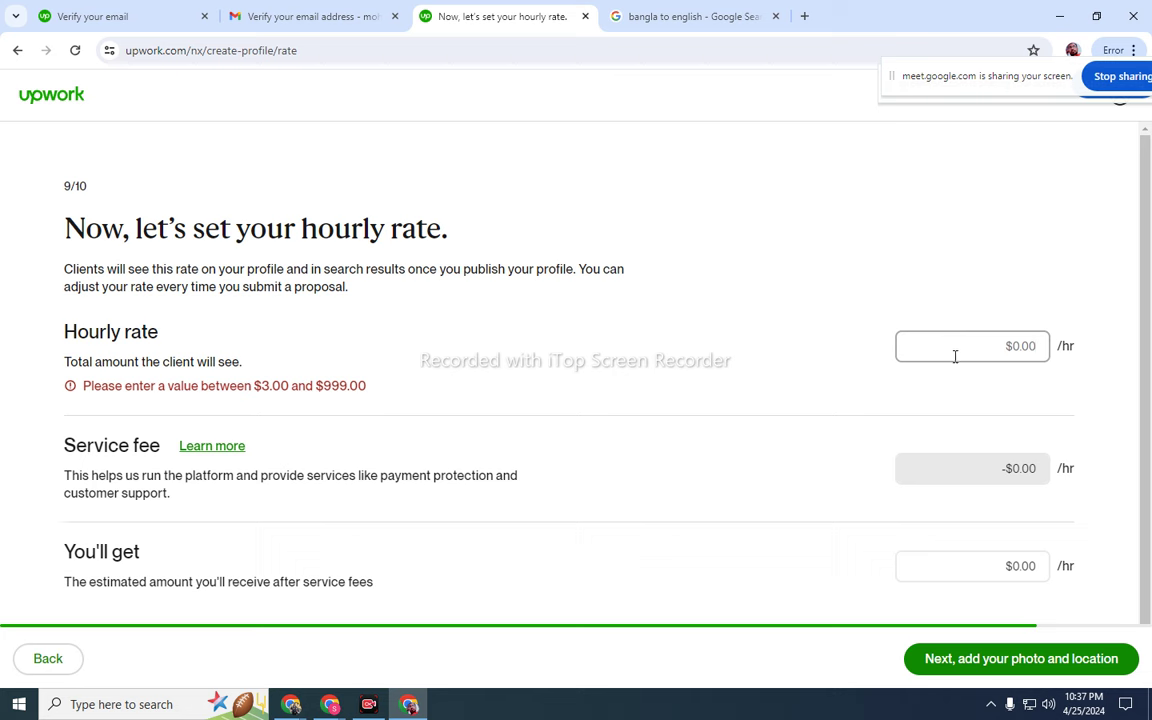
pyautogui.write('50')
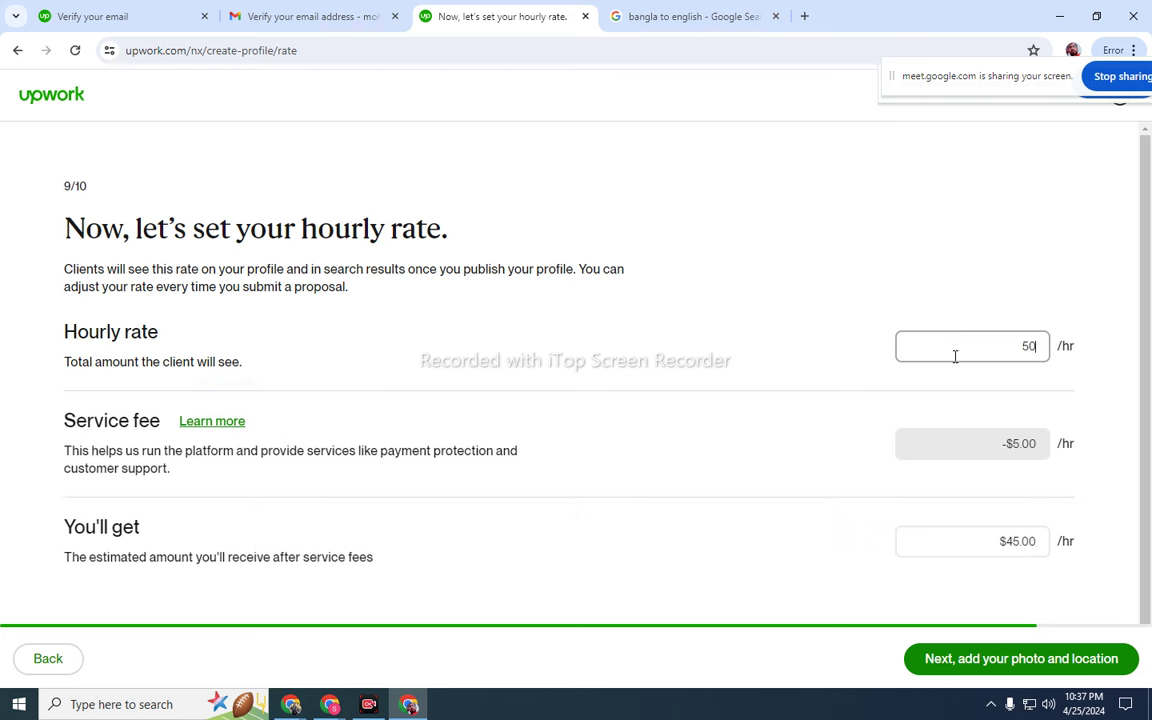
pyautogui.press('BackSpace')
pyautogui.click(877, 339)
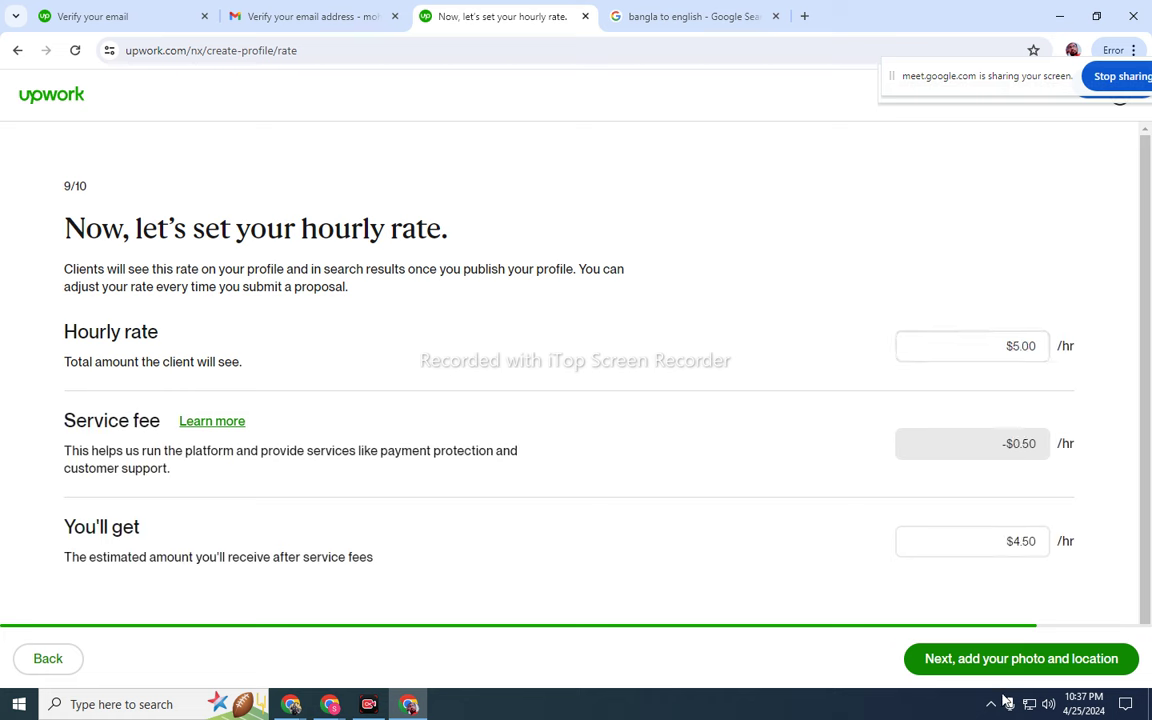
pyautogui.click(973, 661)
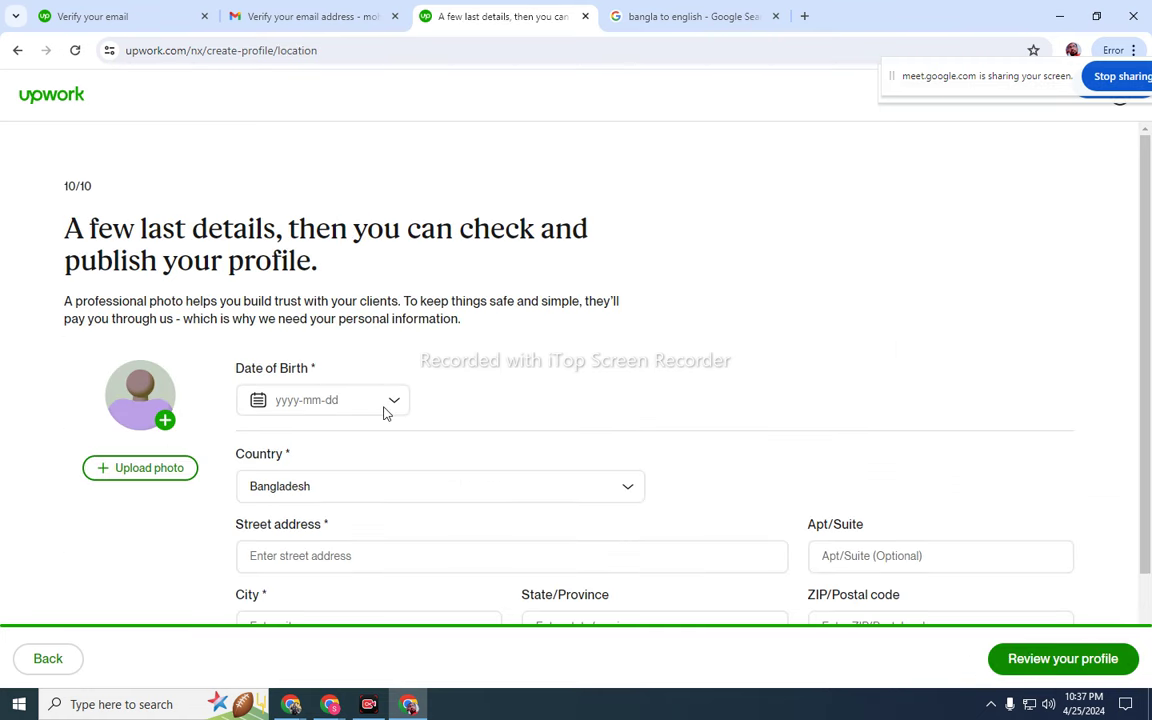
# - Browse the birth-date calendar's year list, try 1974, then close the picker
pyautogui.click(392, 402)
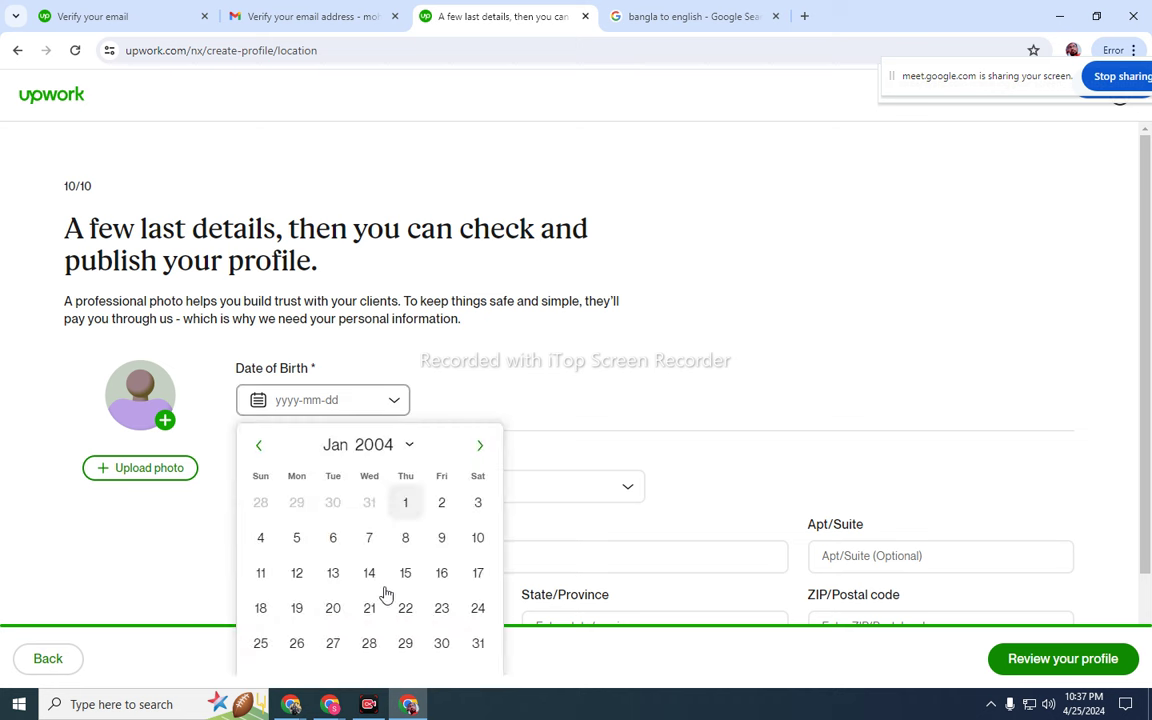
pyautogui.click(407, 447)
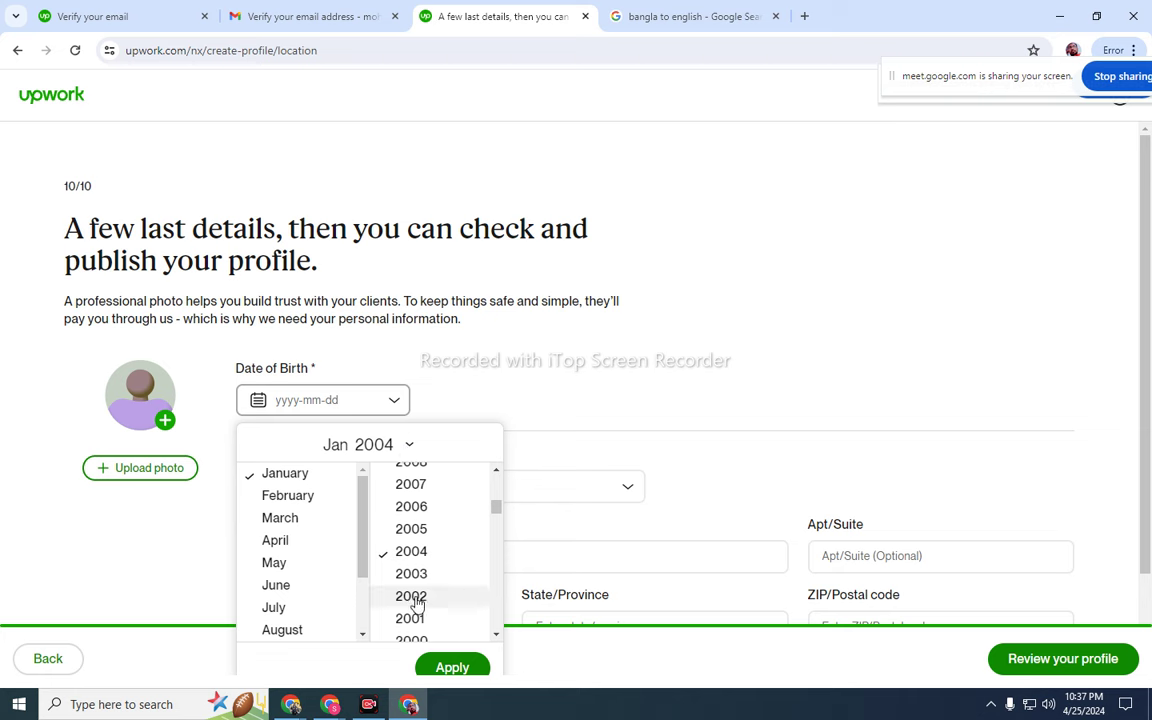
pyautogui.scroll(-2, 418, 603)
pyautogui.scroll(6, 418, 603)
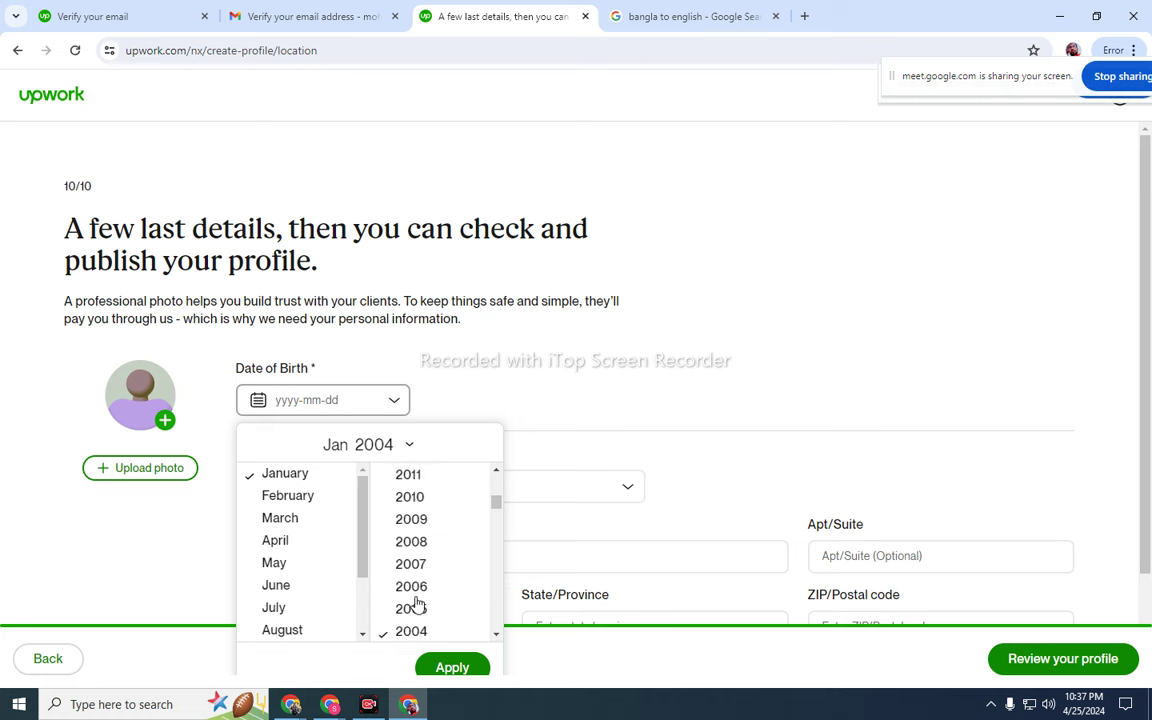
pyautogui.scroll(-3, 418, 598)
pyautogui.scroll(4, 418, 598)
pyautogui.scroll(-15, 418, 598)
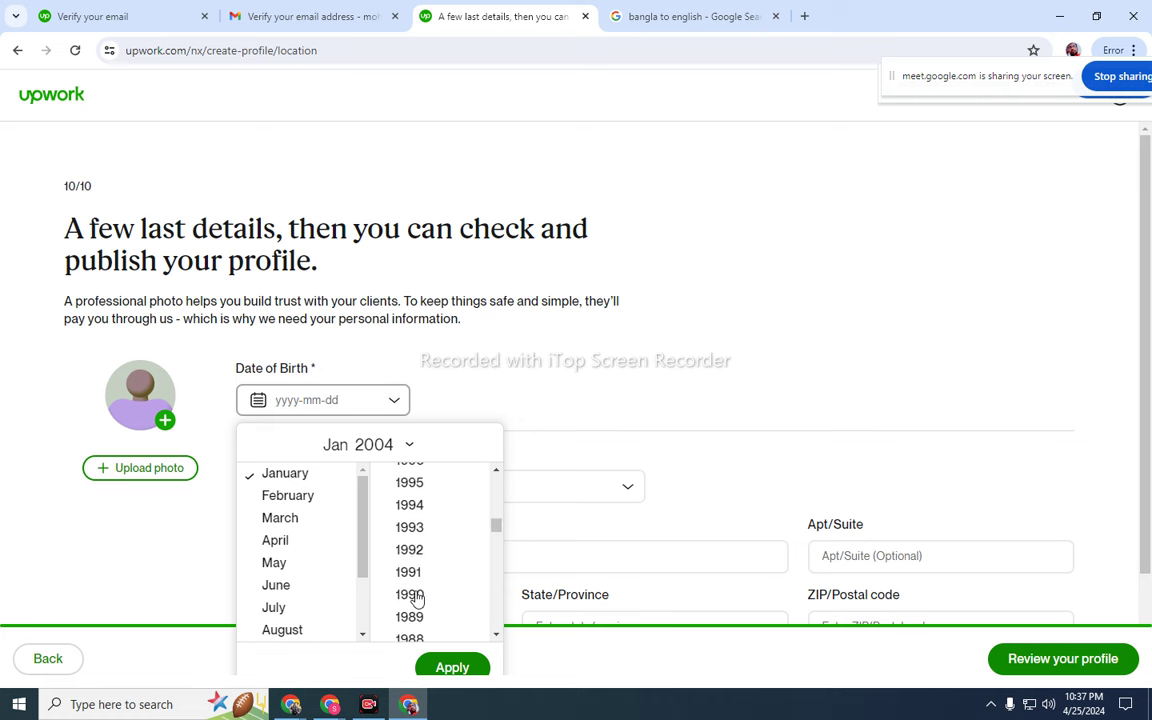
pyautogui.scroll(2, 416, 596)
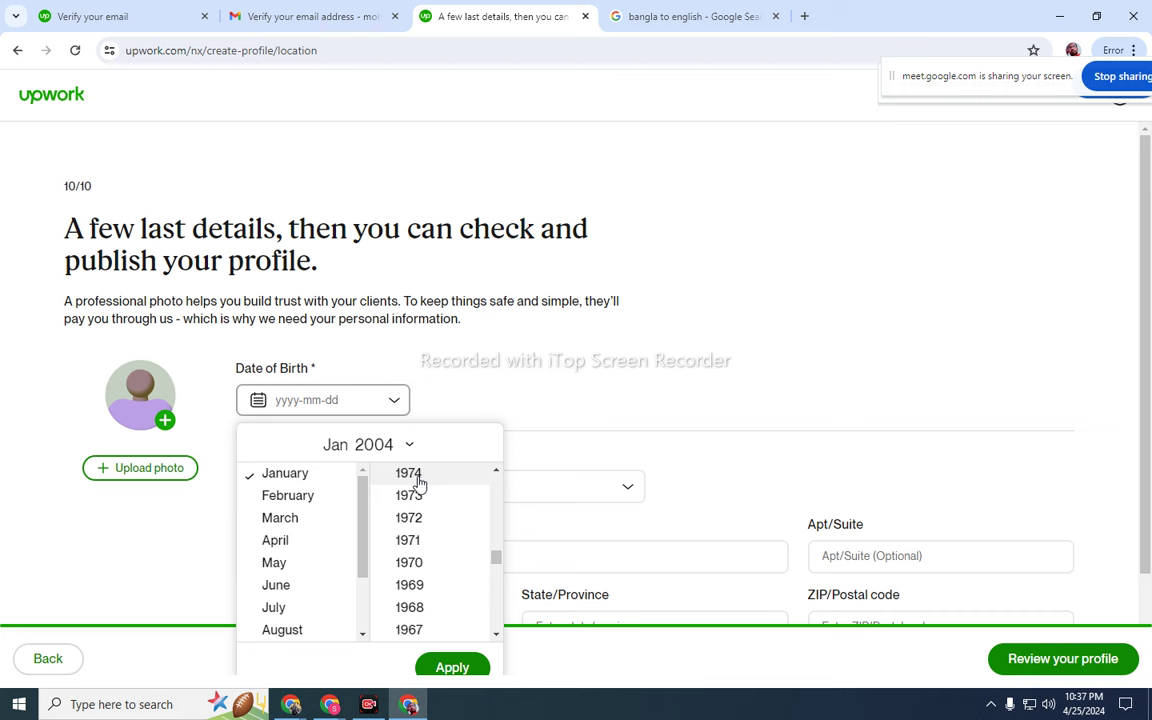
pyautogui.click(420, 481)
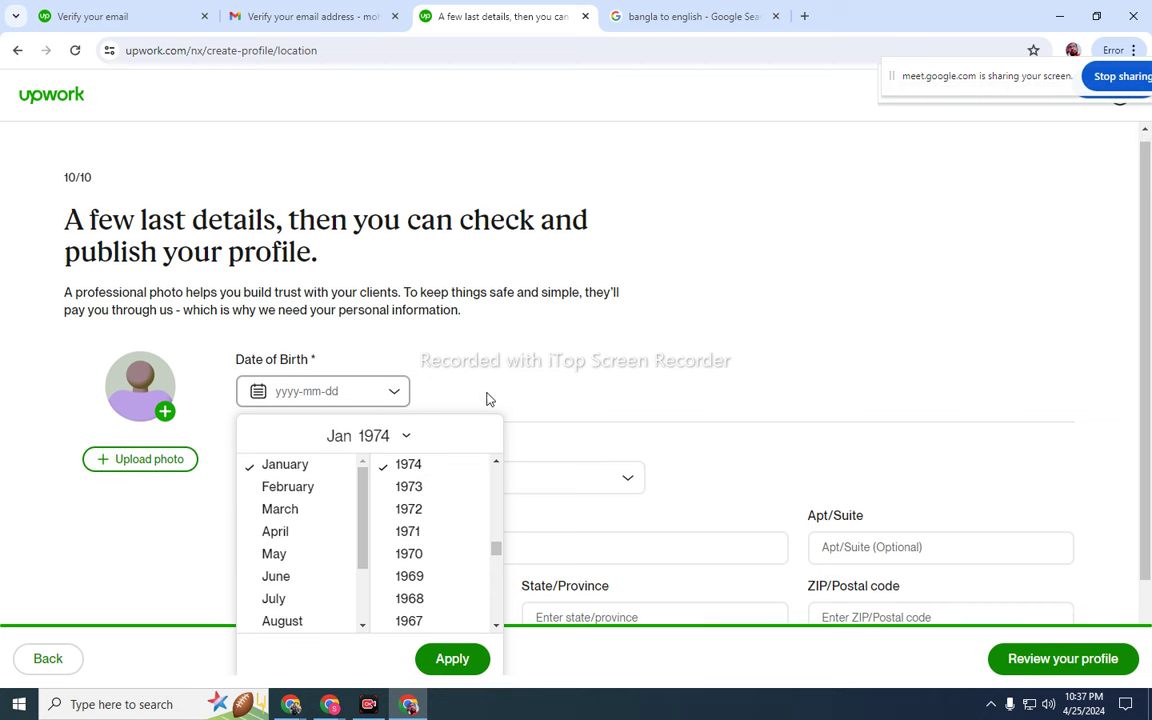
pyautogui.click(447, 342)
# - Pick January 3 as the birth date in the calendar
pyautogui.click(394, 396)
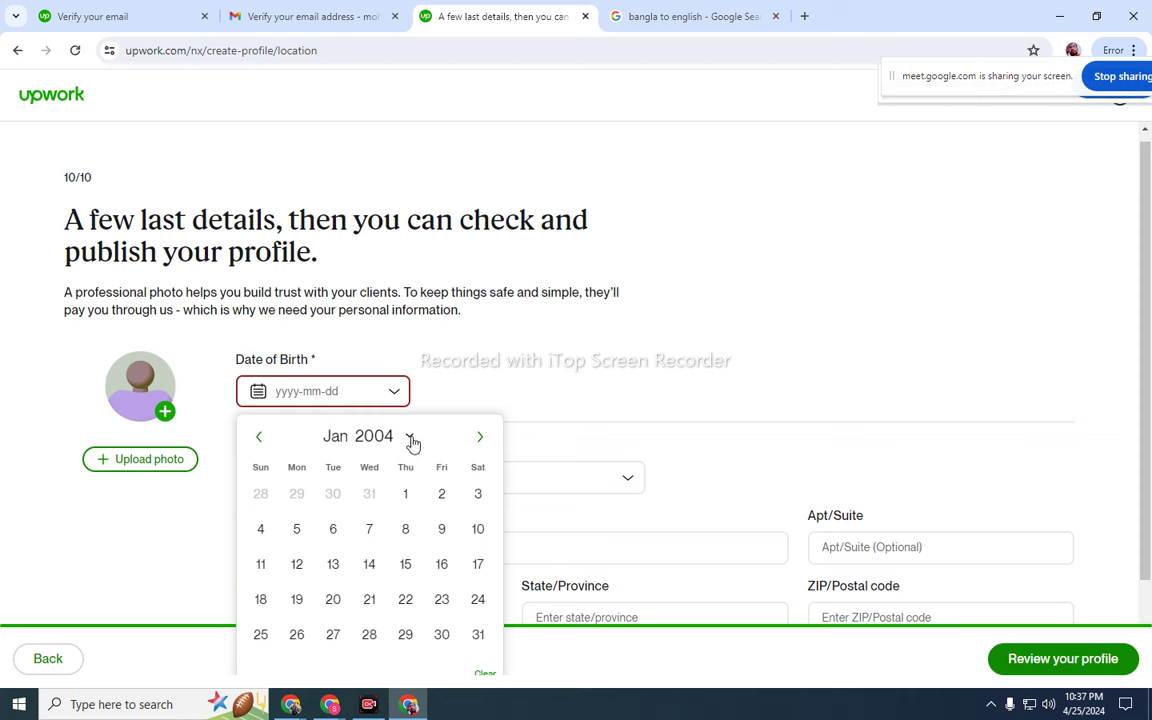
pyautogui.click(410, 439)
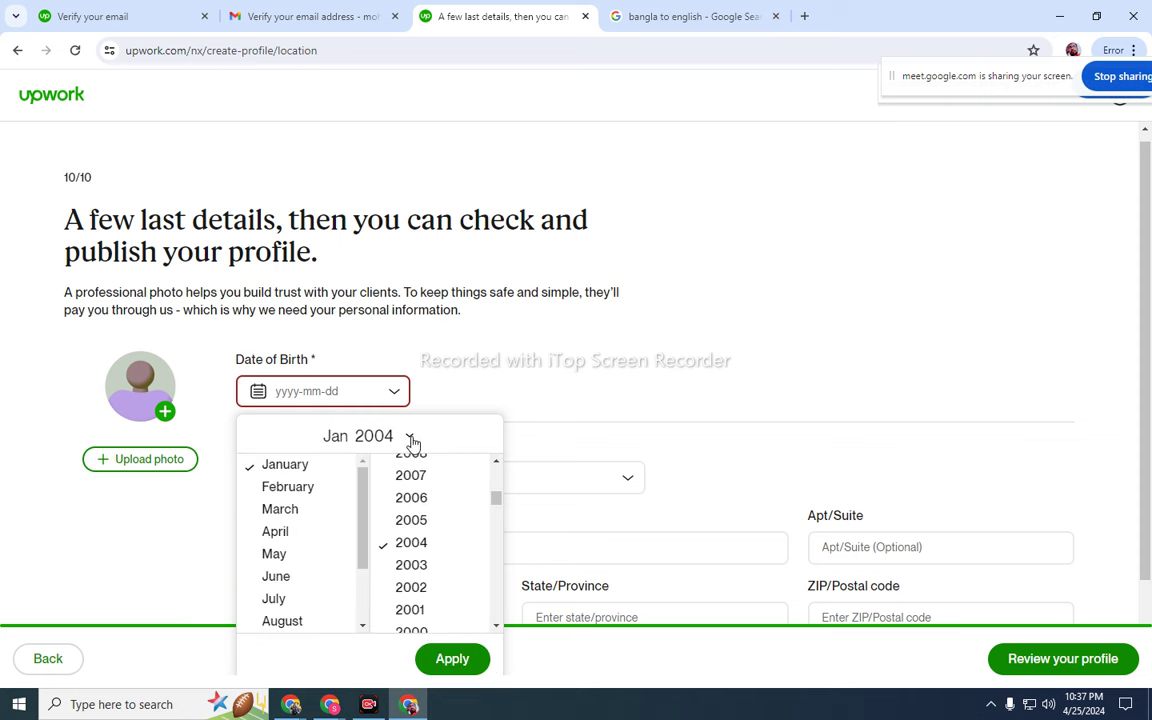
pyautogui.scroll(-1, 321, 566)
pyautogui.click(300, 578)
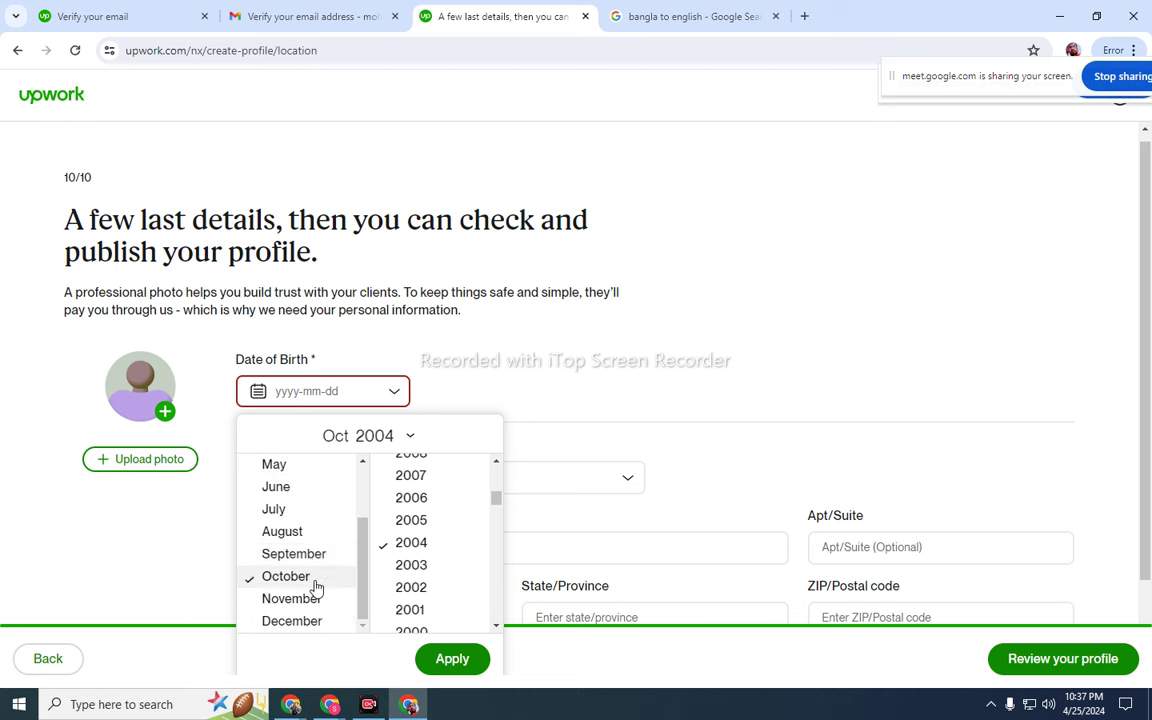
pyautogui.click(519, 374)
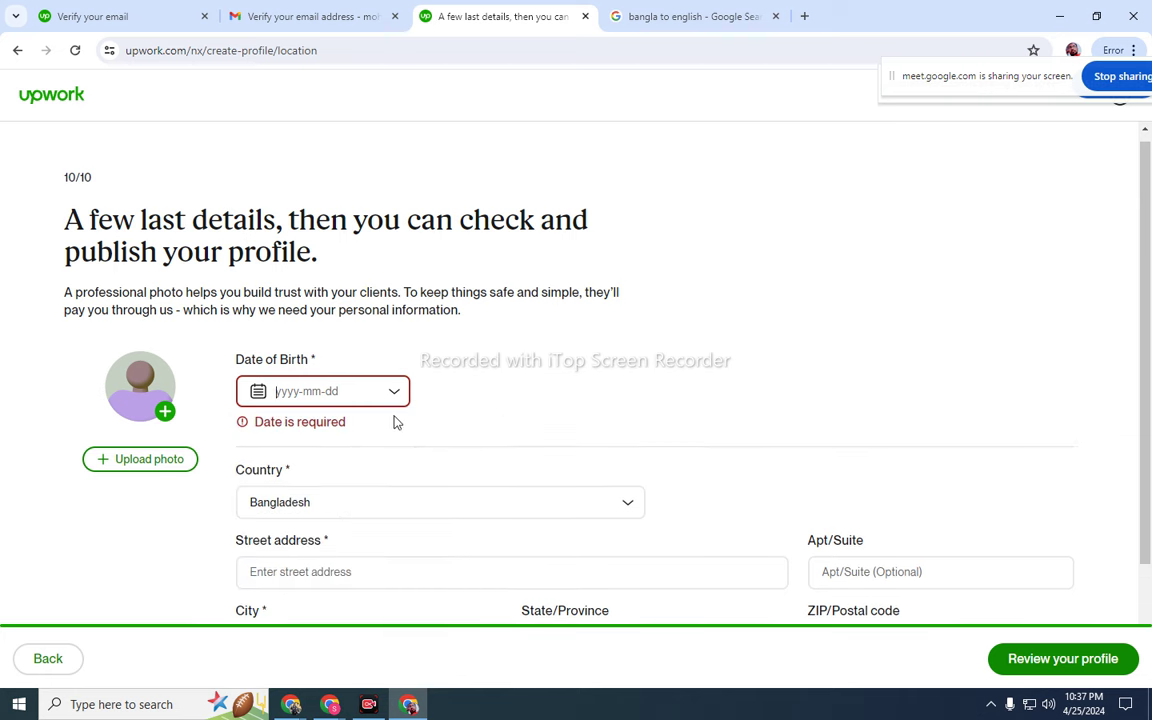
pyautogui.click(391, 396)
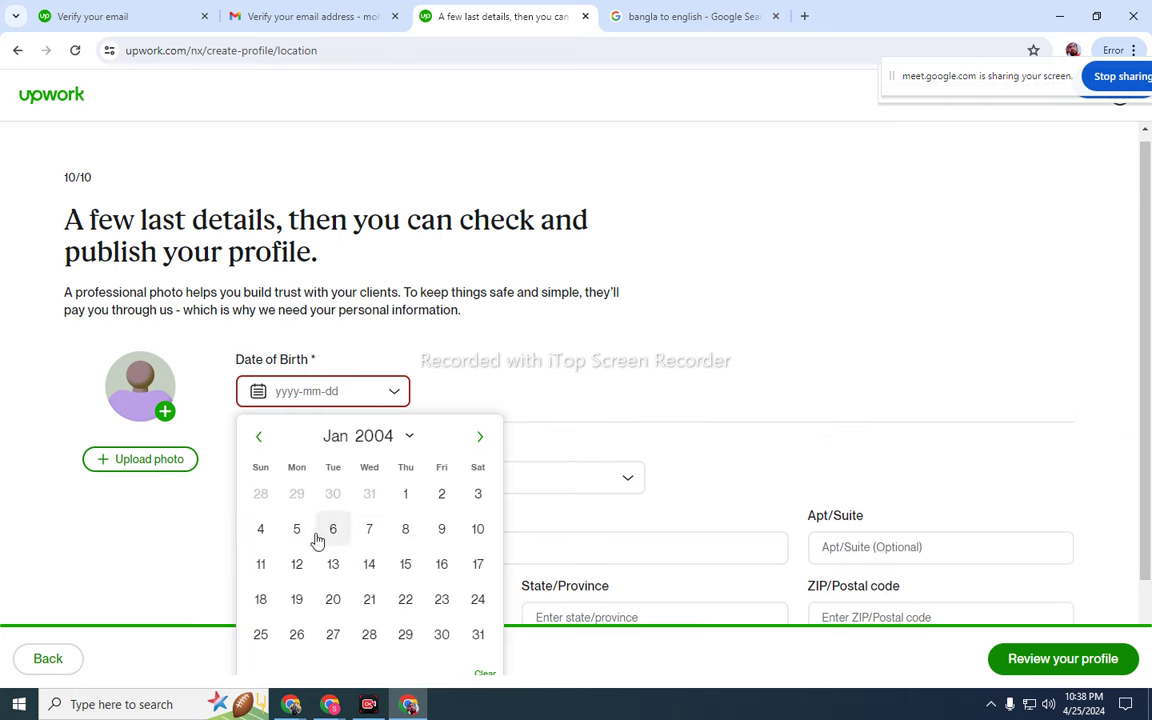
pyautogui.click(478, 500)
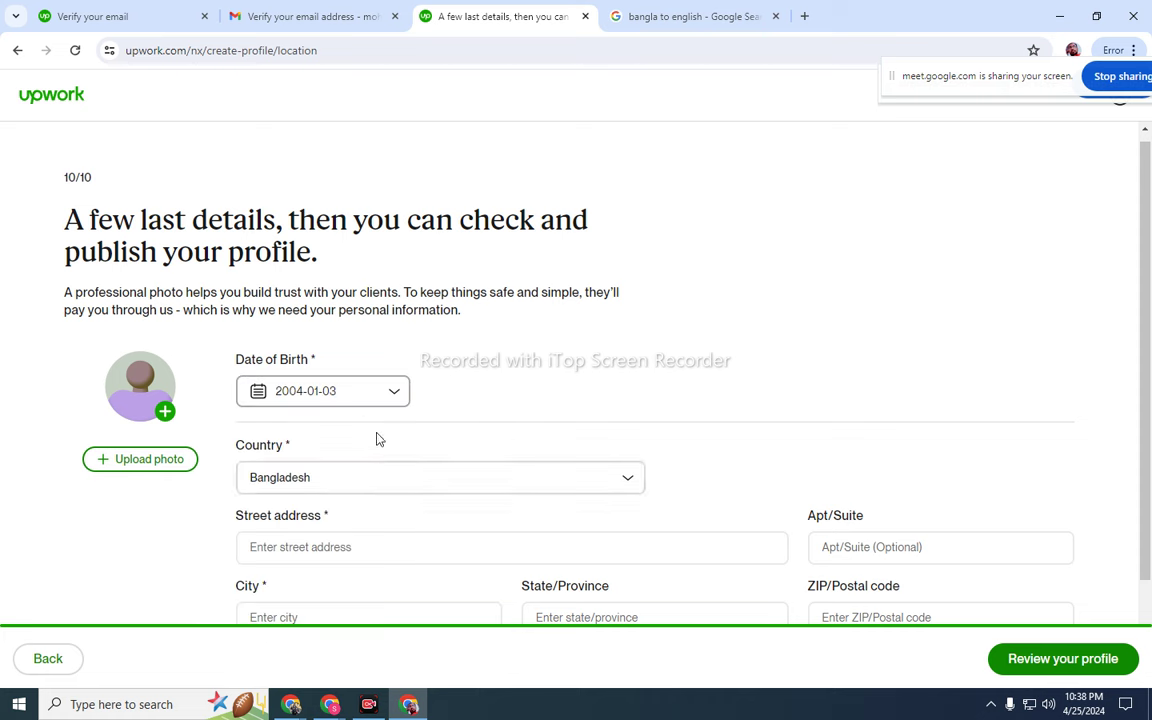
# - Reopen the calendar, browse to October 2004, and close it without changes
pyautogui.click(394, 397)
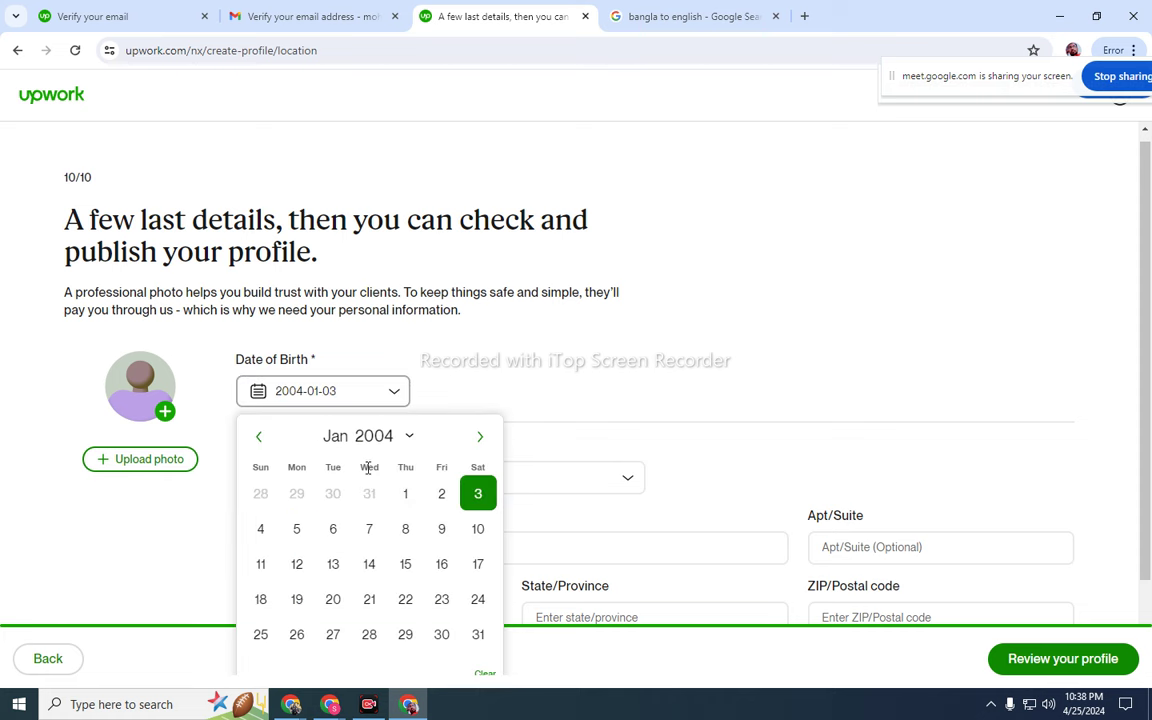
pyautogui.click(409, 437)
pyautogui.scroll(-2, 330, 553)
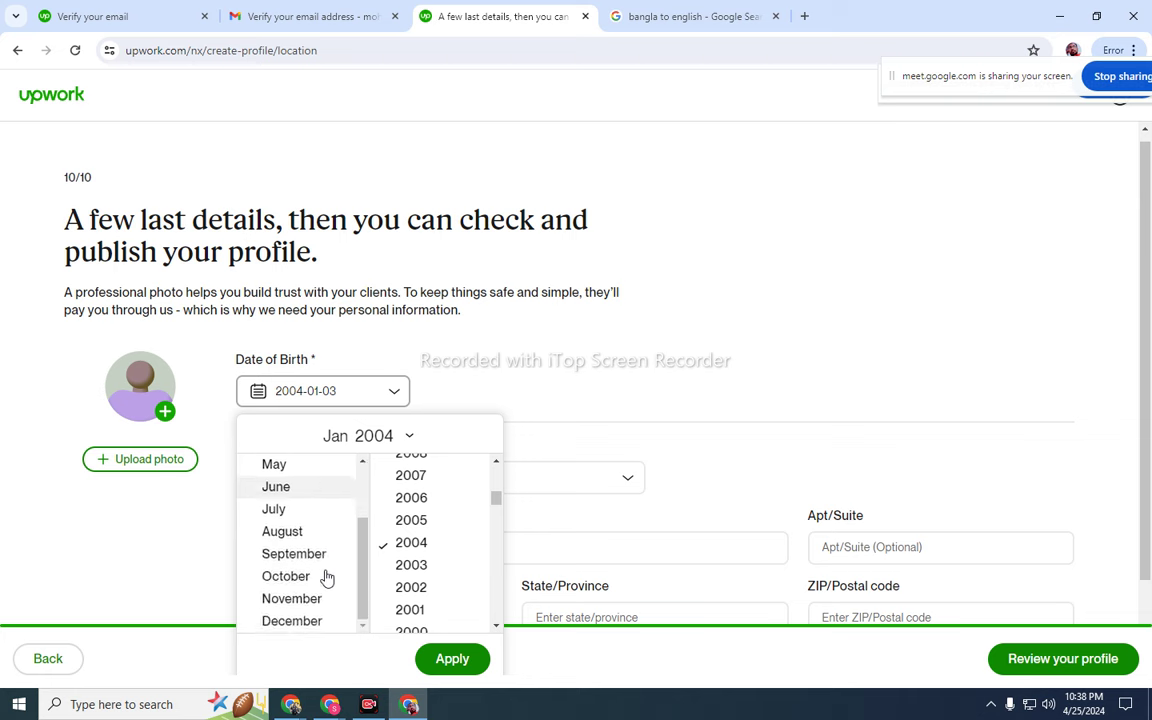
pyautogui.click(322, 580)
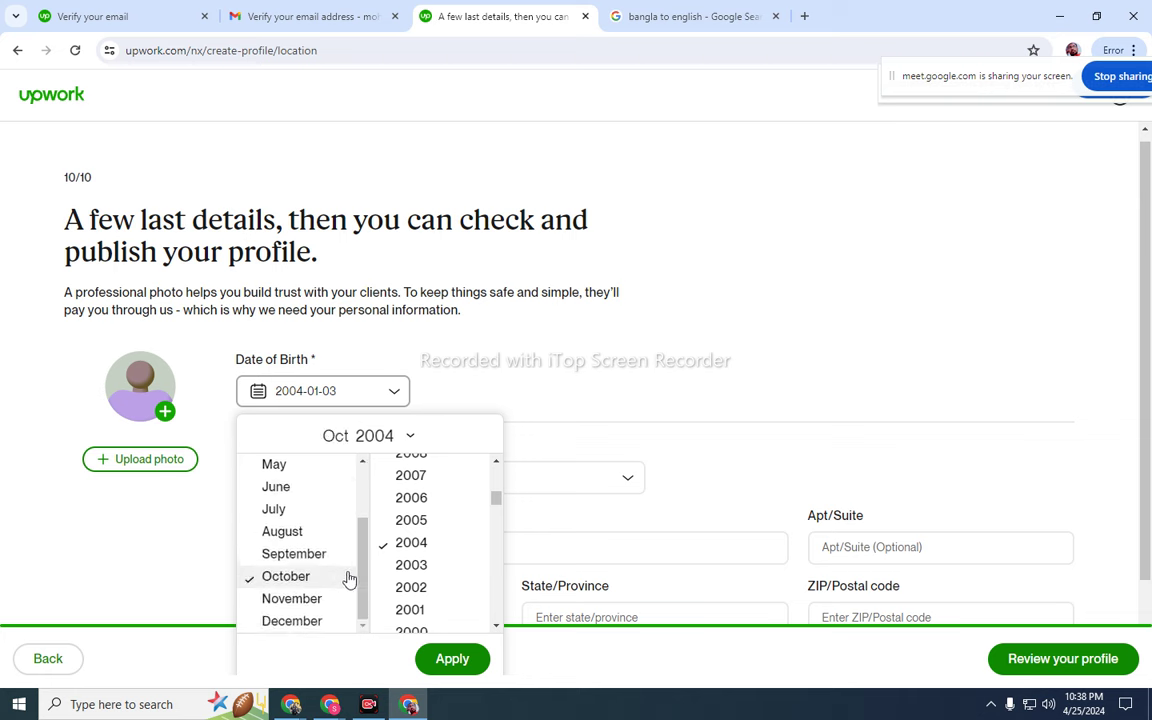
pyautogui.click(412, 439)
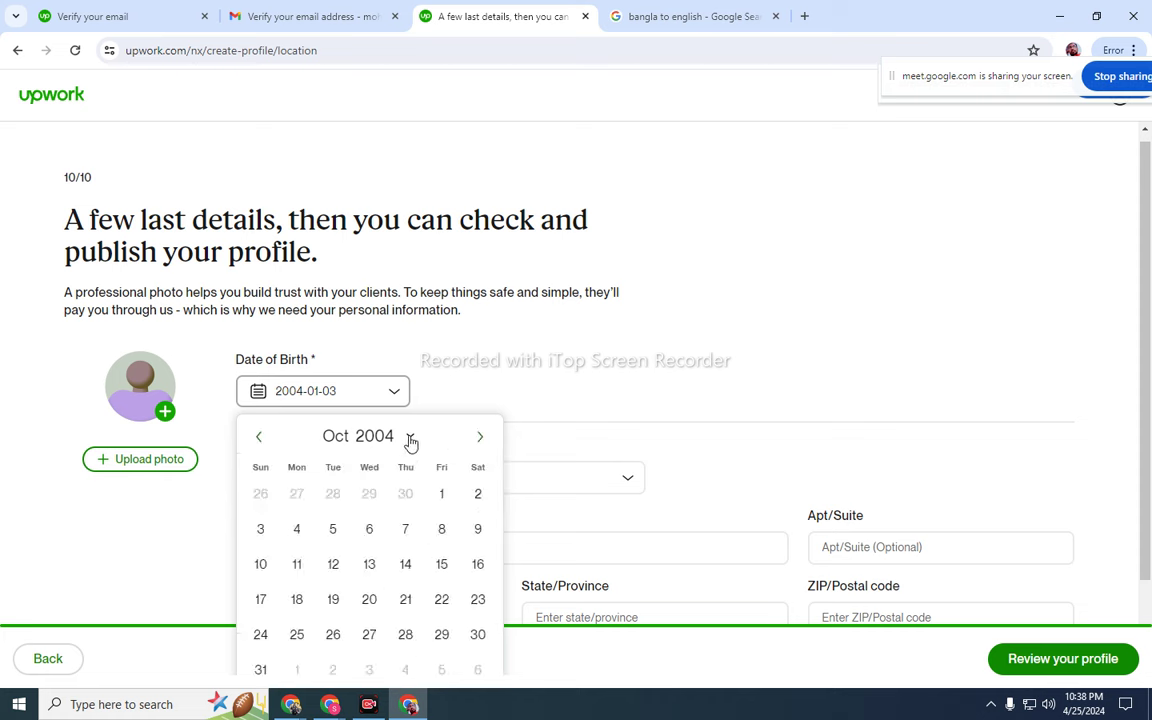
pyautogui.click(410, 439)
pyautogui.click(396, 398)
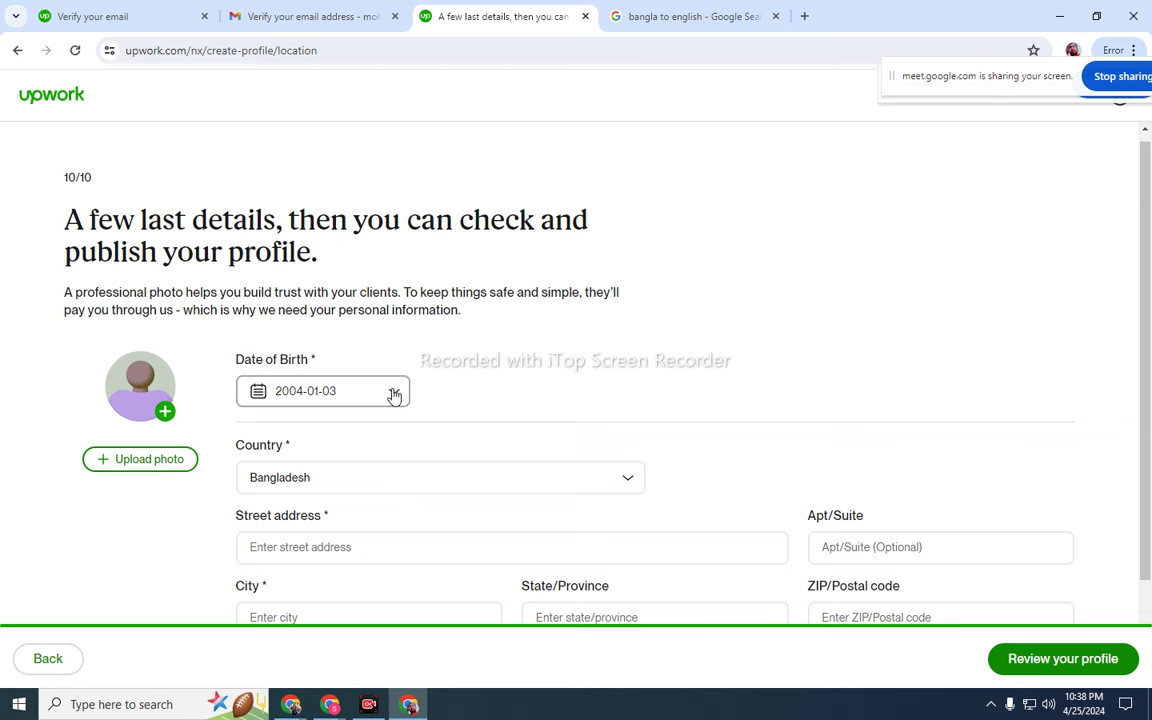
# - Change the birth year from 2004 to 1974, then start erasing the day digits
pyautogui.click(306, 391)
pyautogui.press('BackSpace')
pyautogui.press('BackSpace')
pyautogui.press('BackSpace')
pyautogui.press('BackSpace')
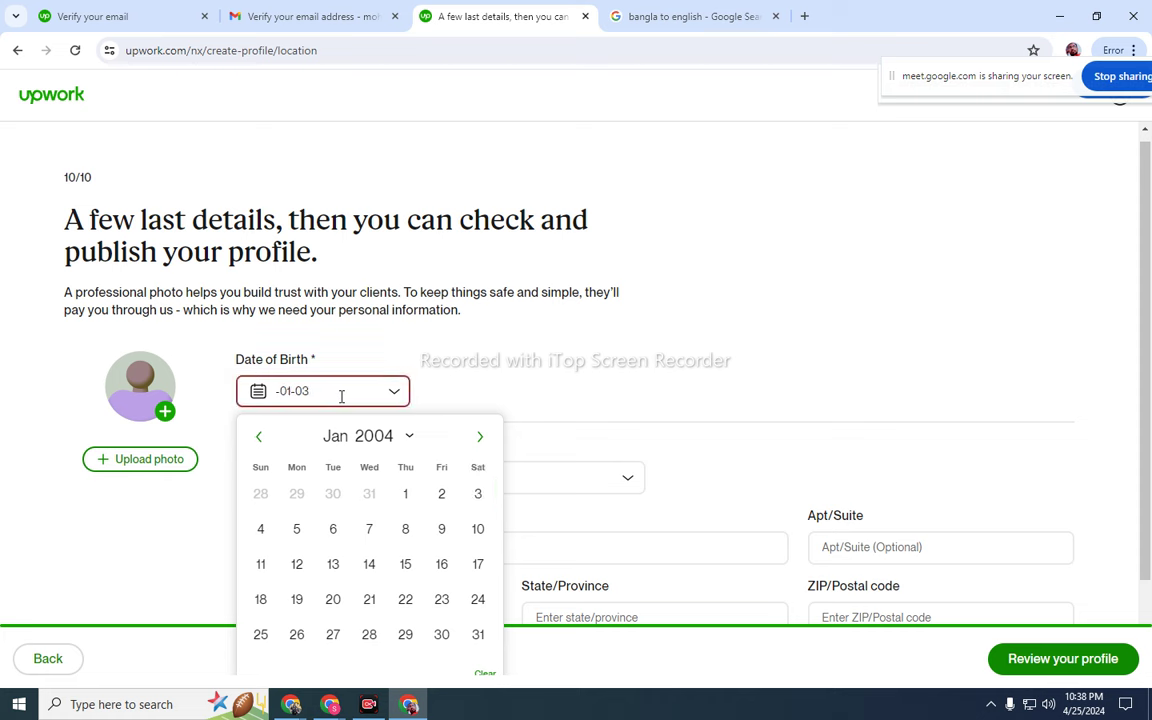
pyautogui.write('1974')
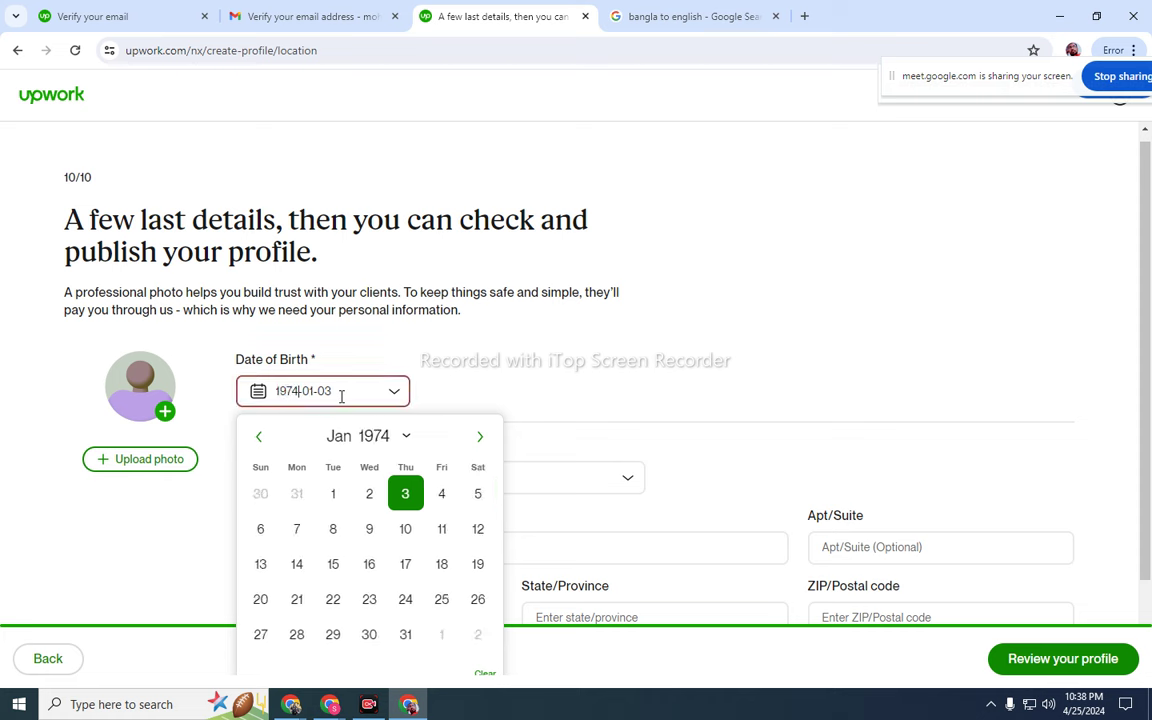
pyautogui.click(354, 392)
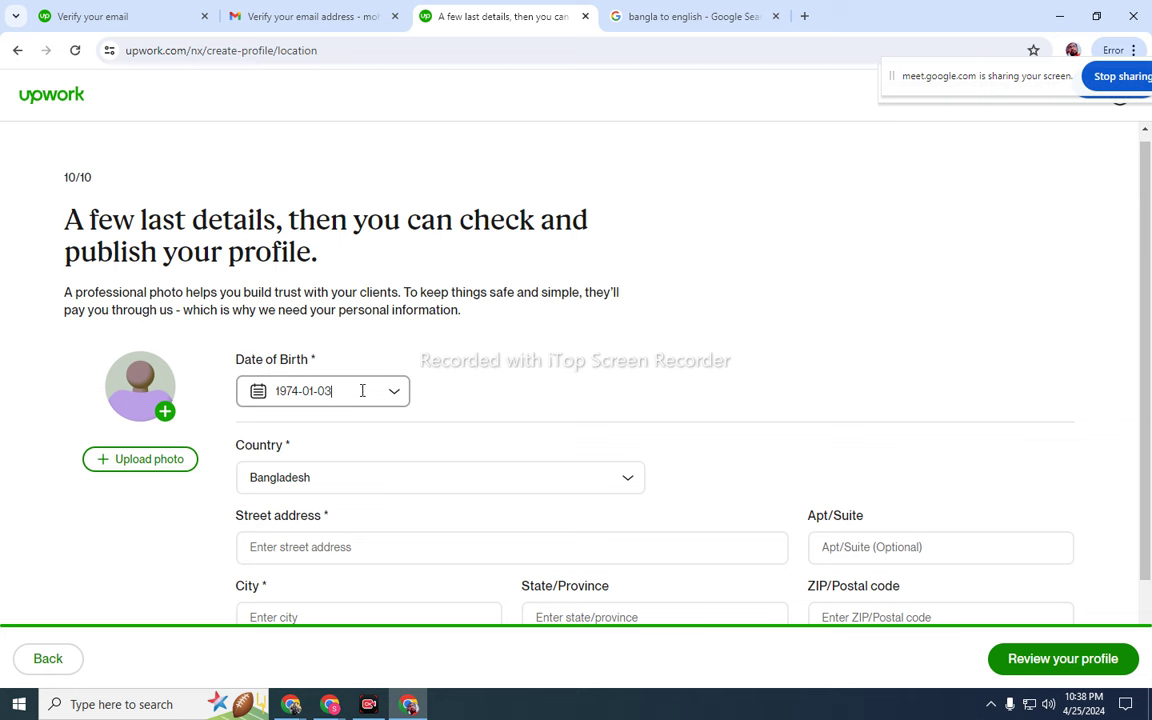
pyautogui.press('BackSpace')
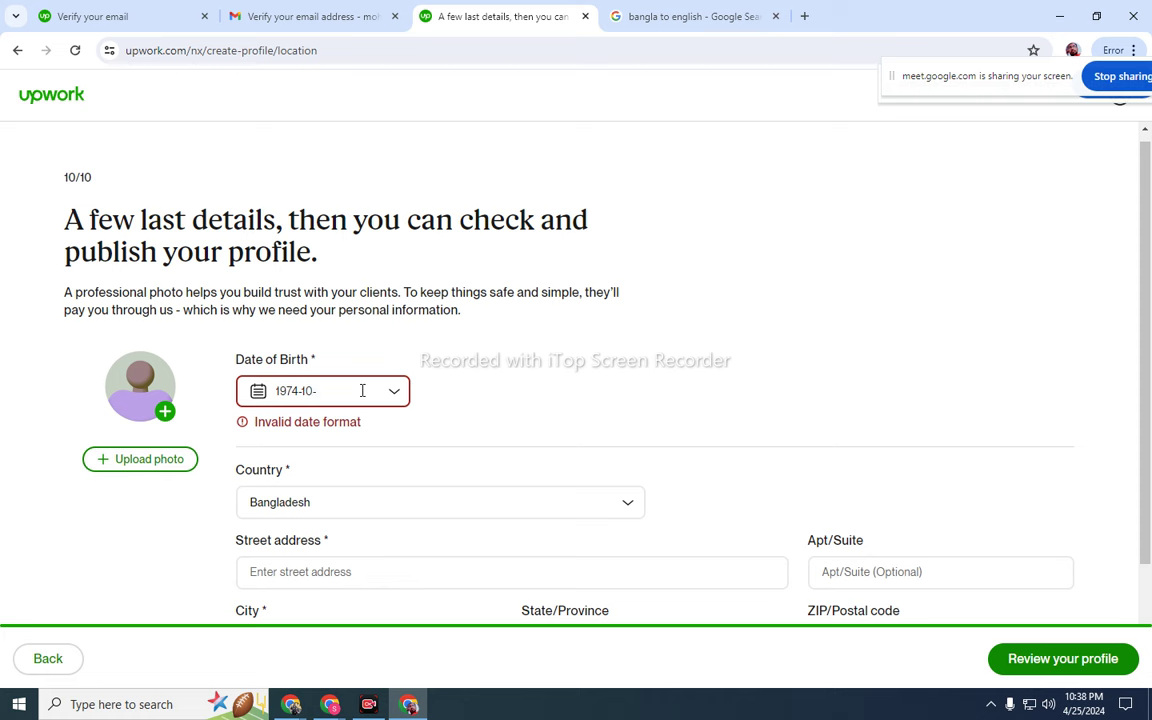
# - Finish the birth date as 1974-10-03 and enter Dhaka as the street address
pyautogui.write('3')
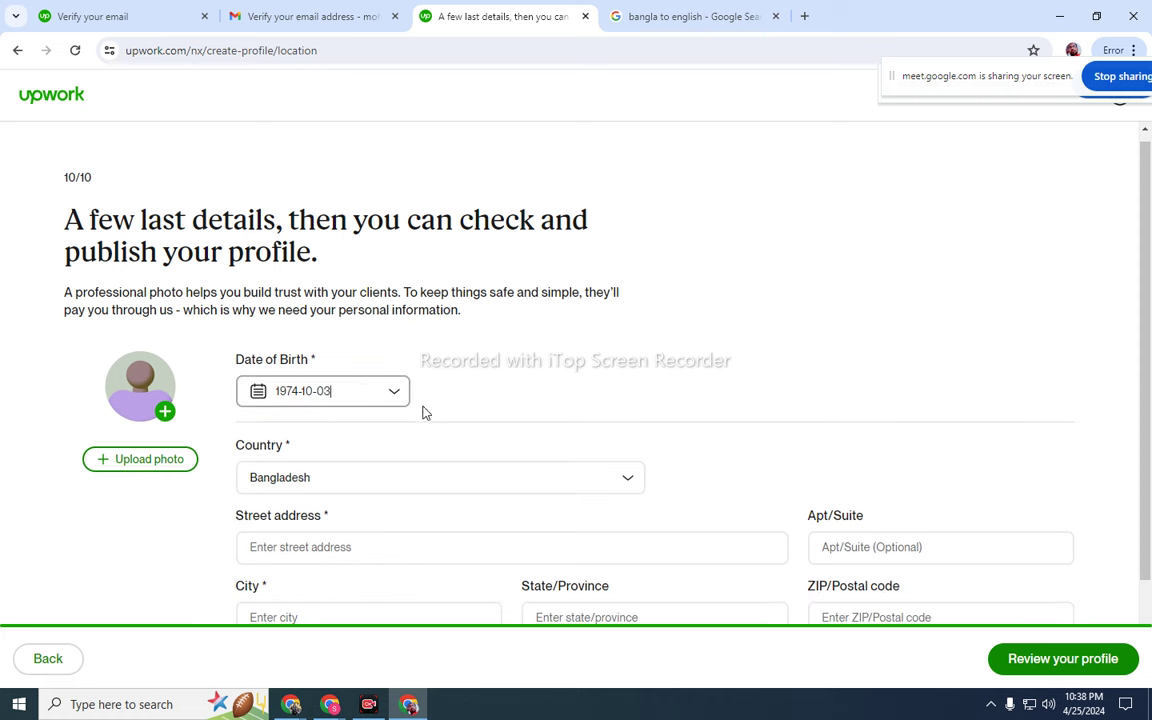
pyautogui.click(490, 357)
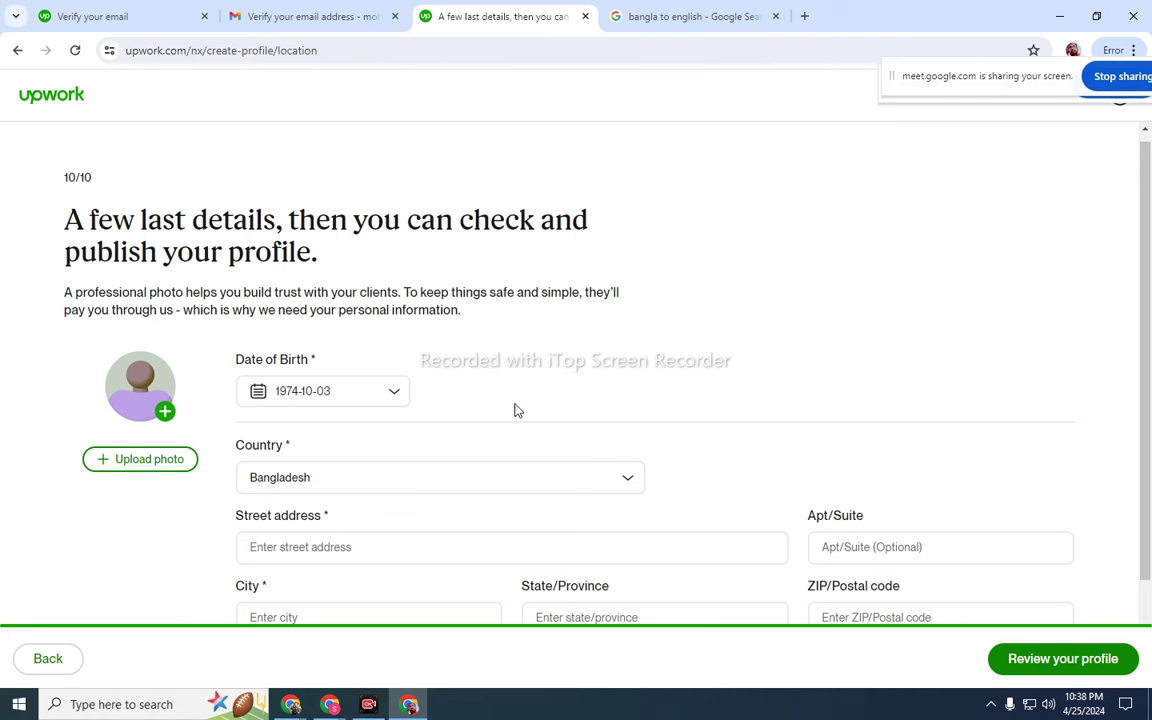
pyautogui.scroll(-1, 412, 451)
pyautogui.click(409, 450)
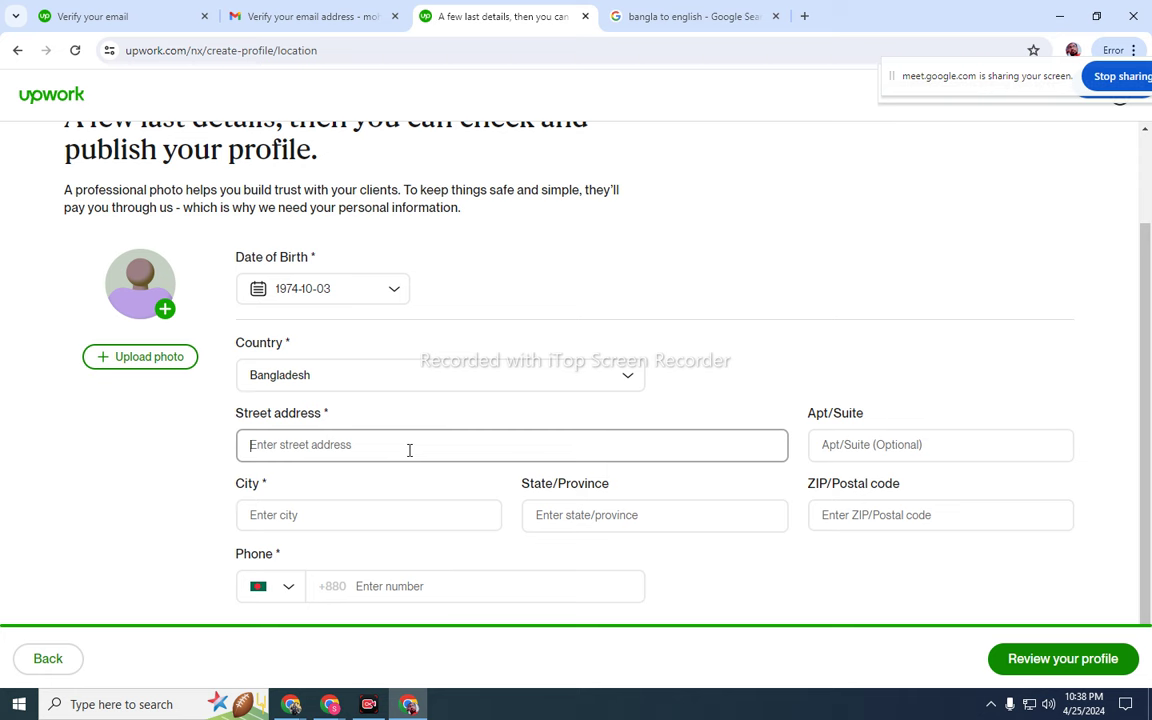
pyautogui.write('B')
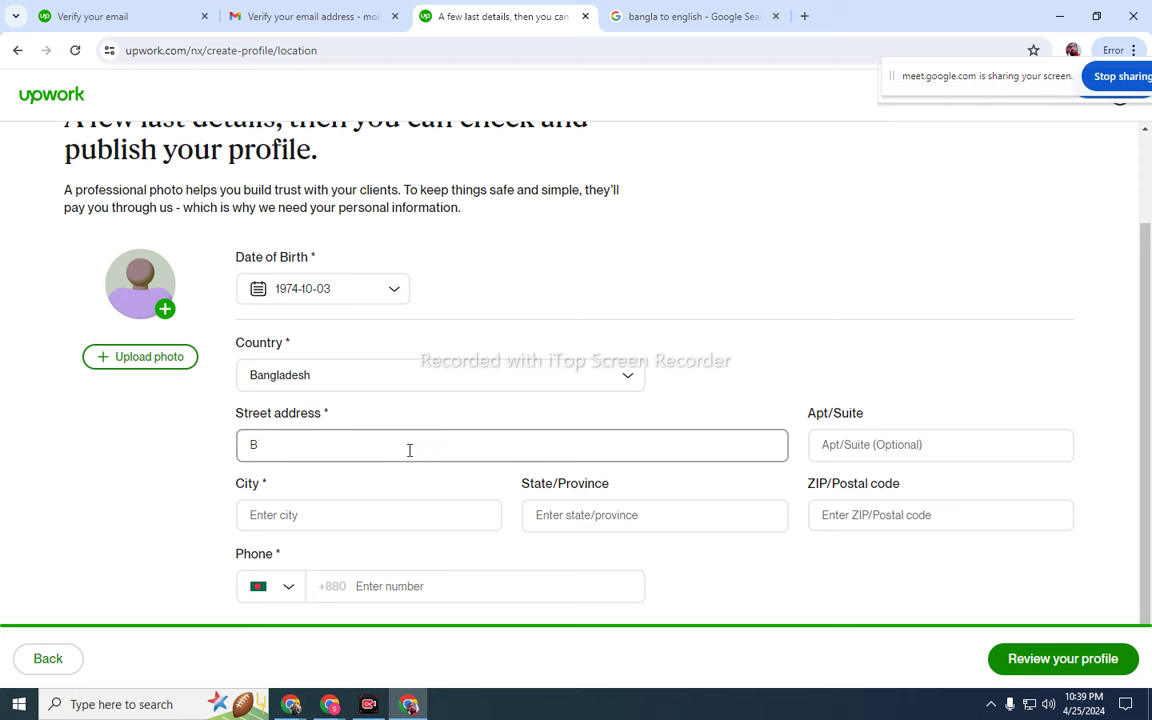
pyautogui.press('BackSpace')
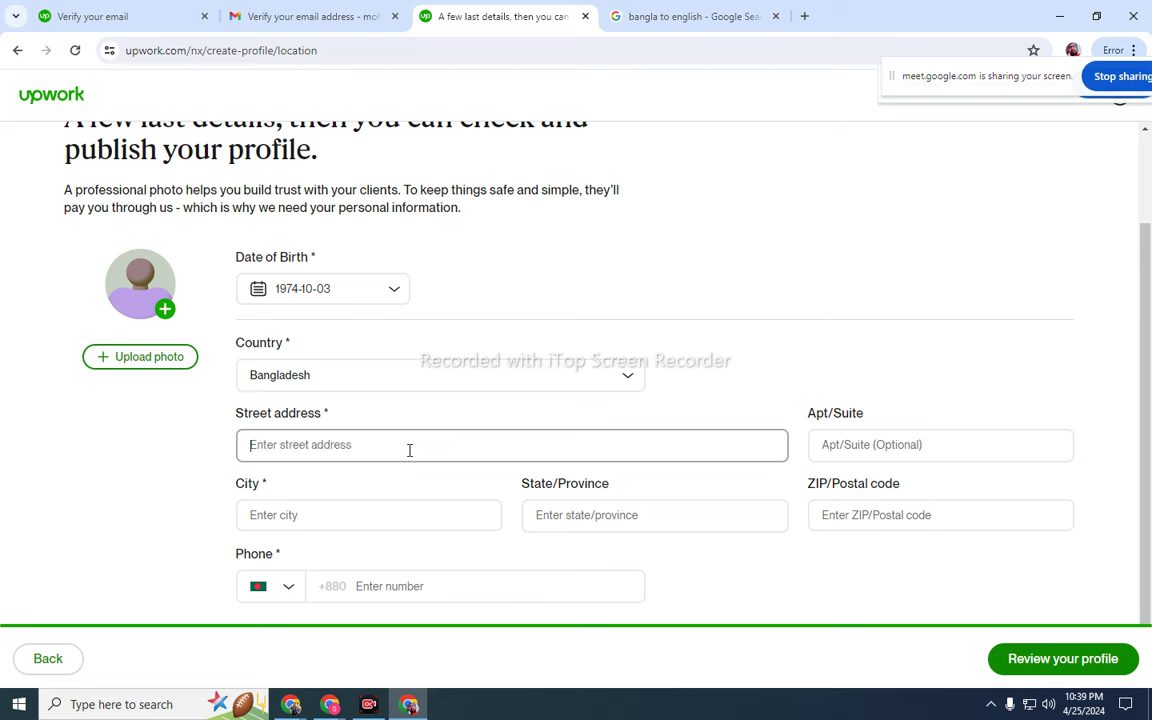
pyautogui.write('D')
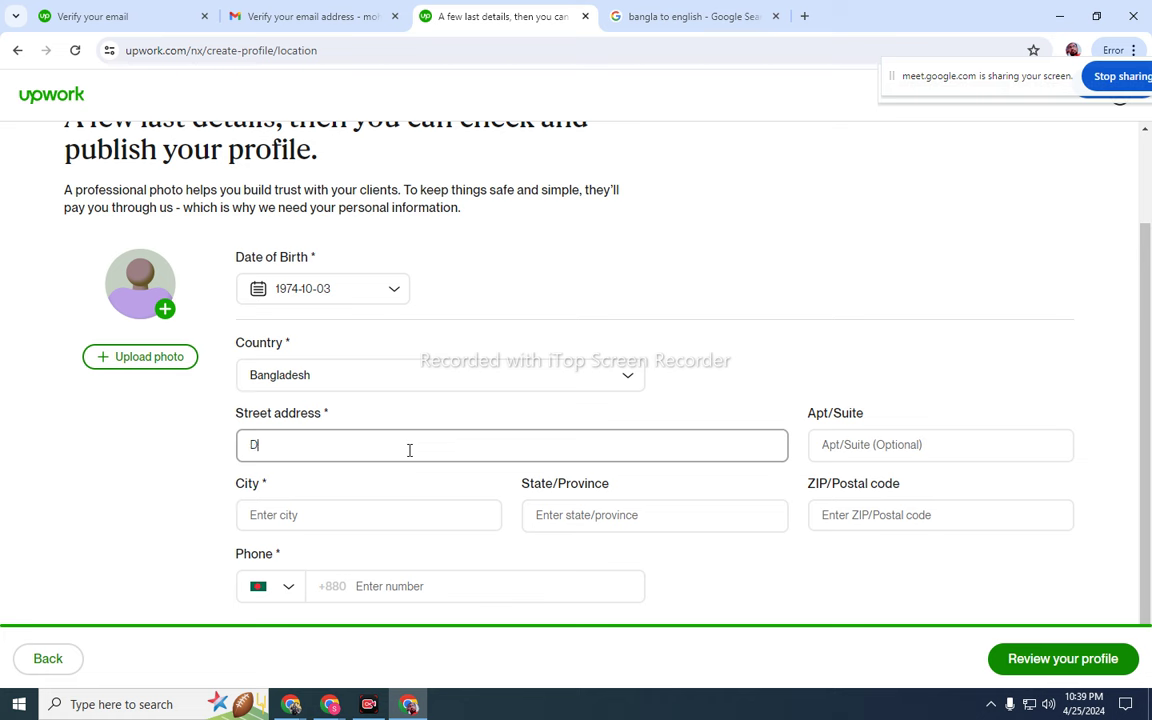
pyautogui.write('haka')
# - Set the city to Dhaka with state C and ZIP 1212 using the Dhaka, C, BD suggestion
pyautogui.click(396, 513)
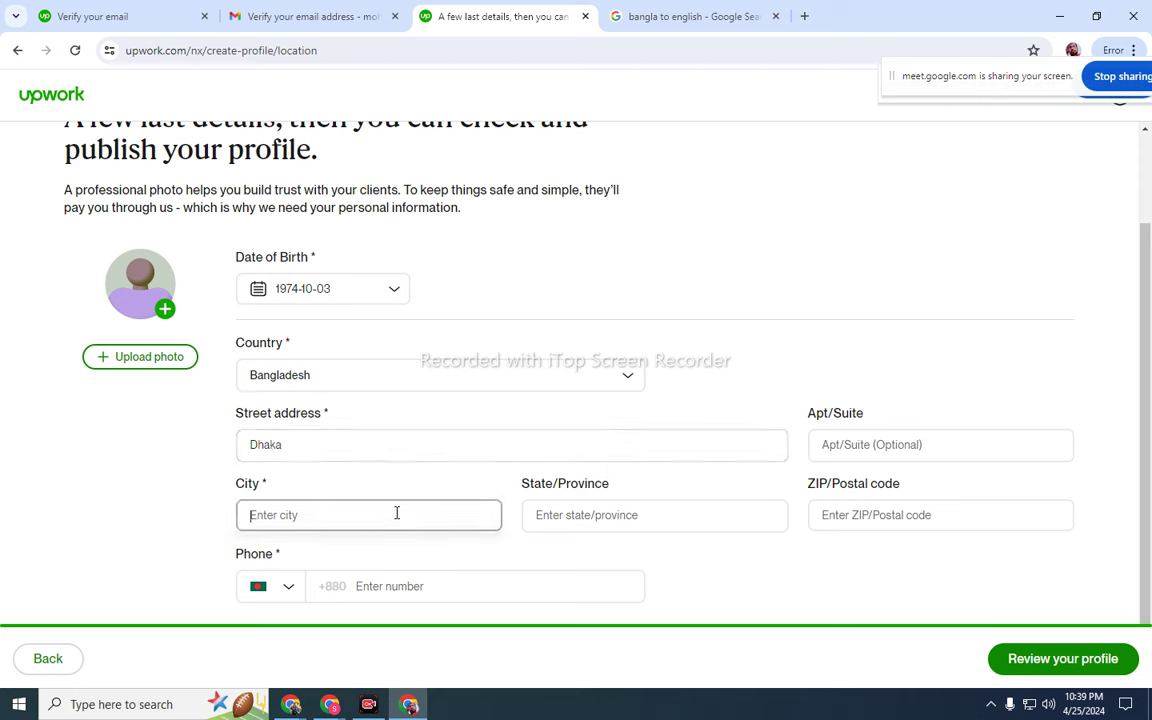
pyautogui.write('Da')
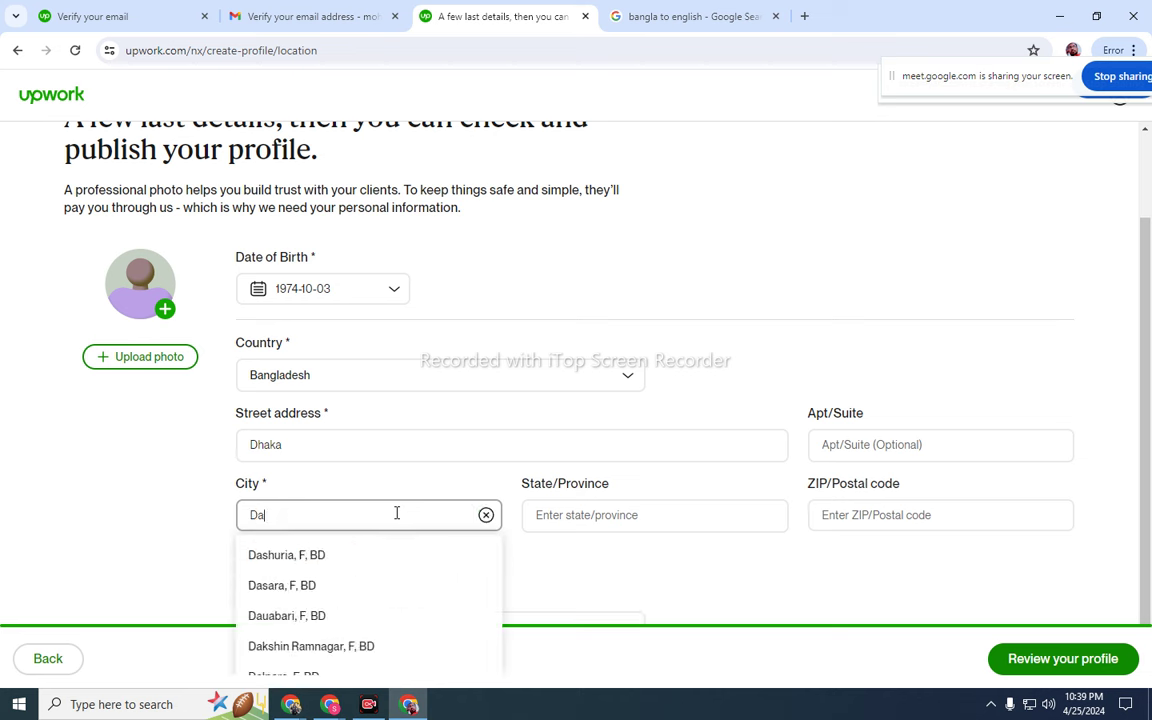
pyautogui.write('haka')
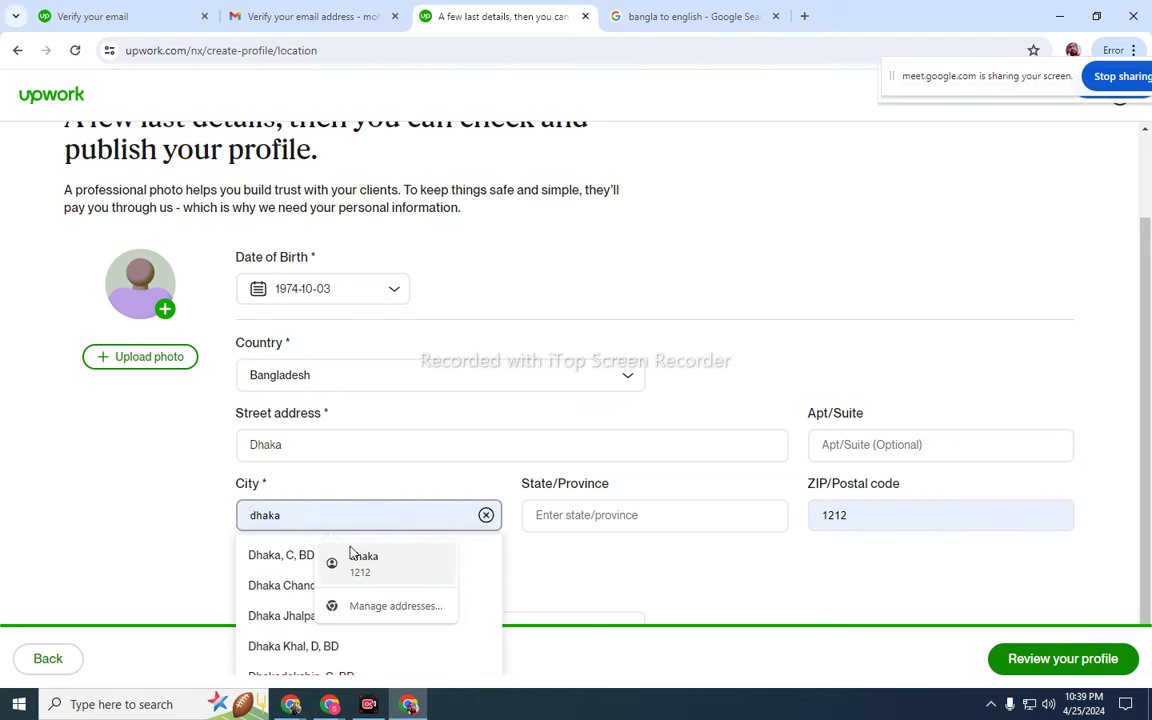
pyautogui.scroll(-1, 290, 558)
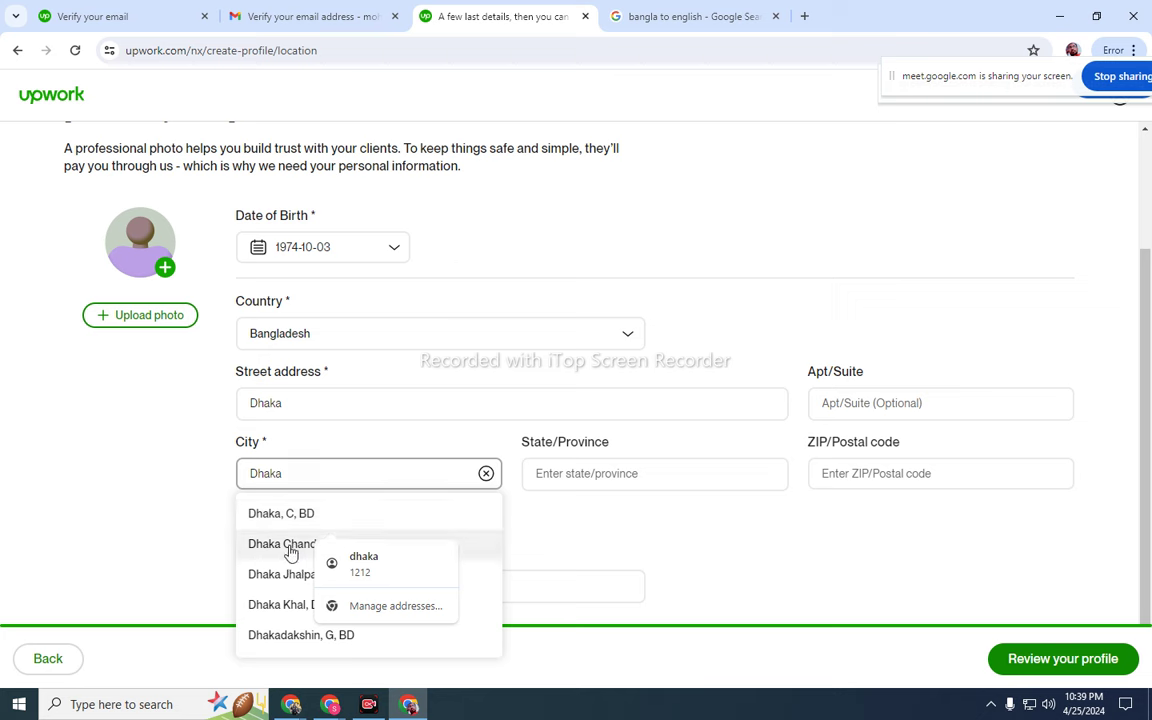
pyautogui.click(365, 565)
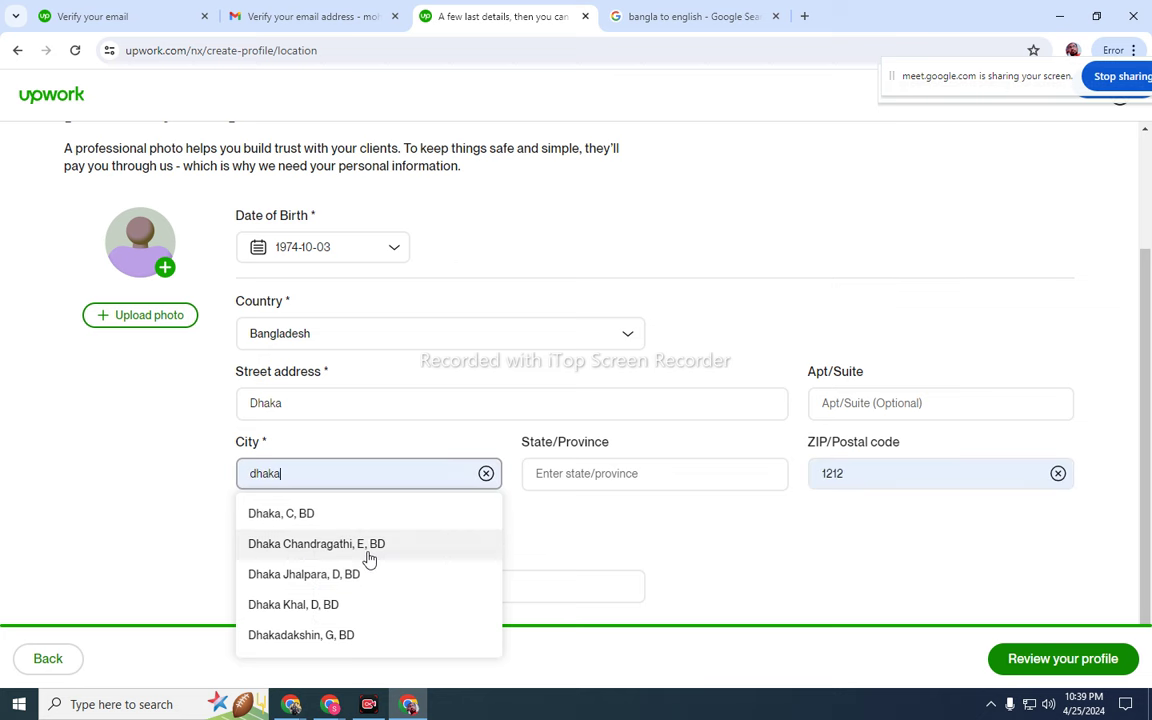
pyautogui.click(292, 519)
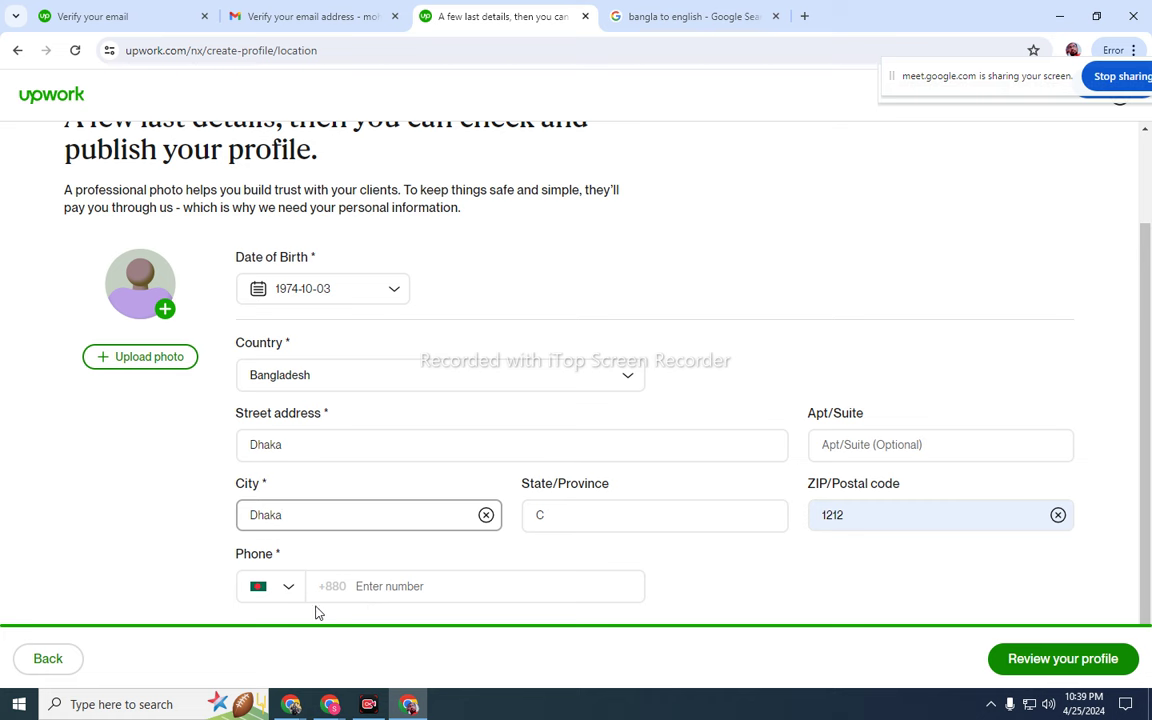
pyautogui.click(391, 584)
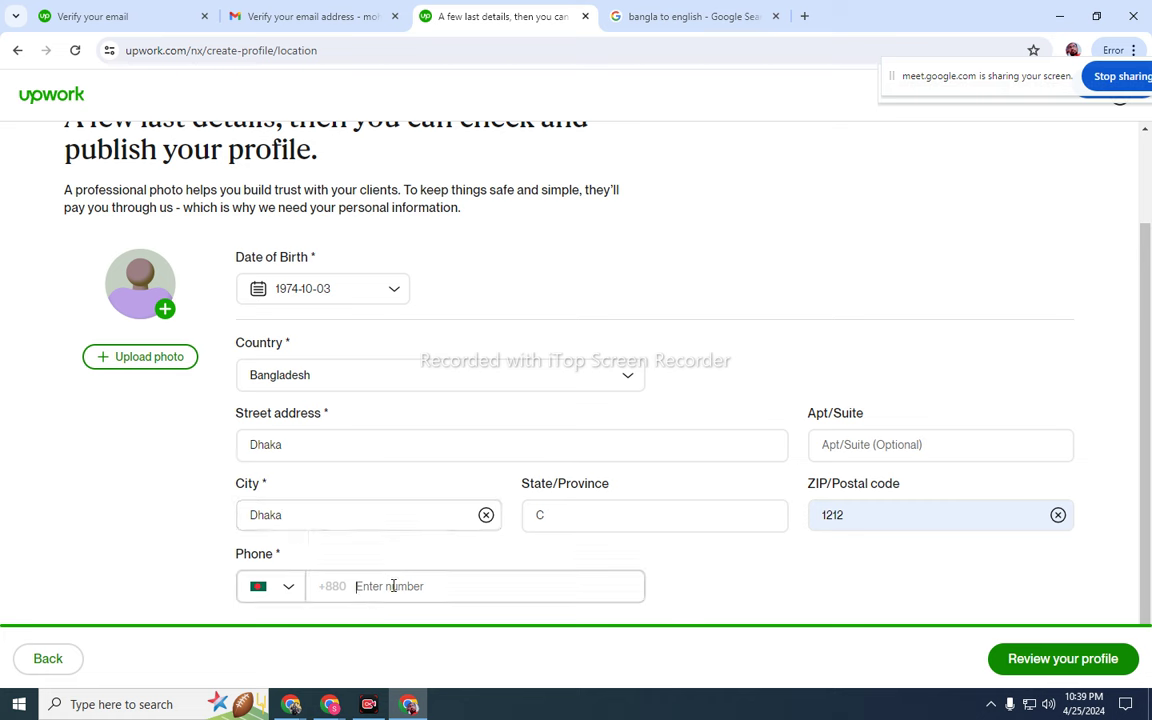
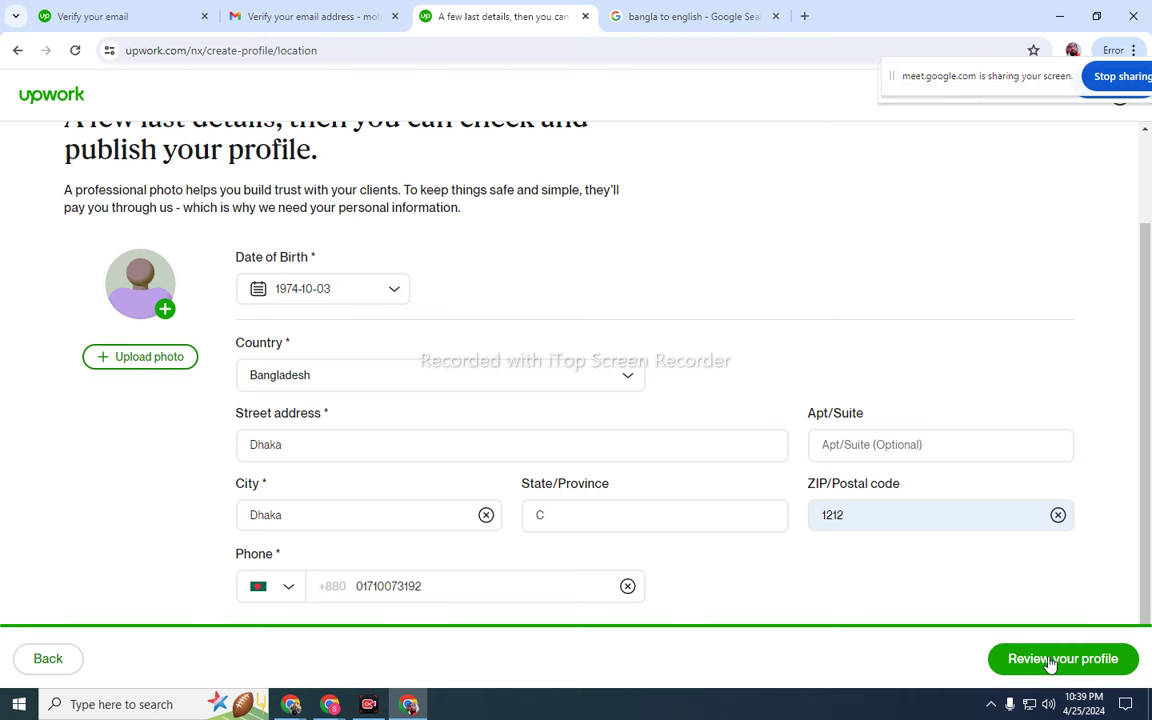
# - Enter the phone number and submit for profile review, which flags a missing profile photo
pyautogui.scroll(1, 779, 445)
pyautogui.scroll(-1, 782, 455)
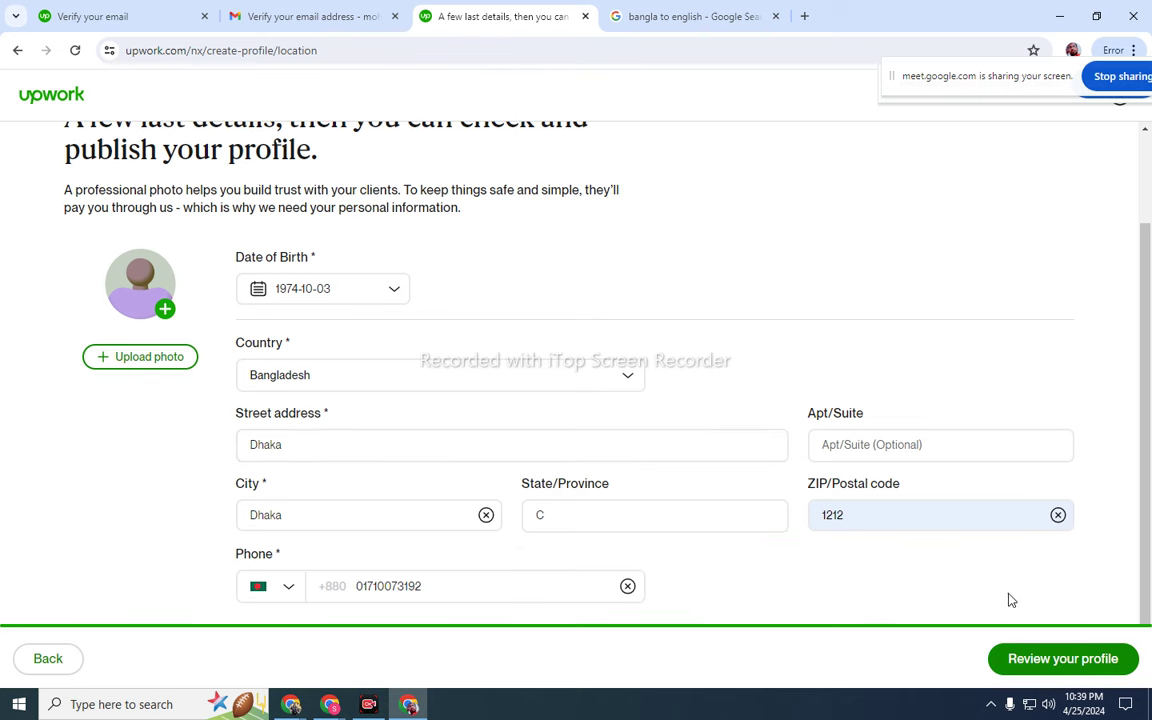
pyautogui.click(1048, 668)
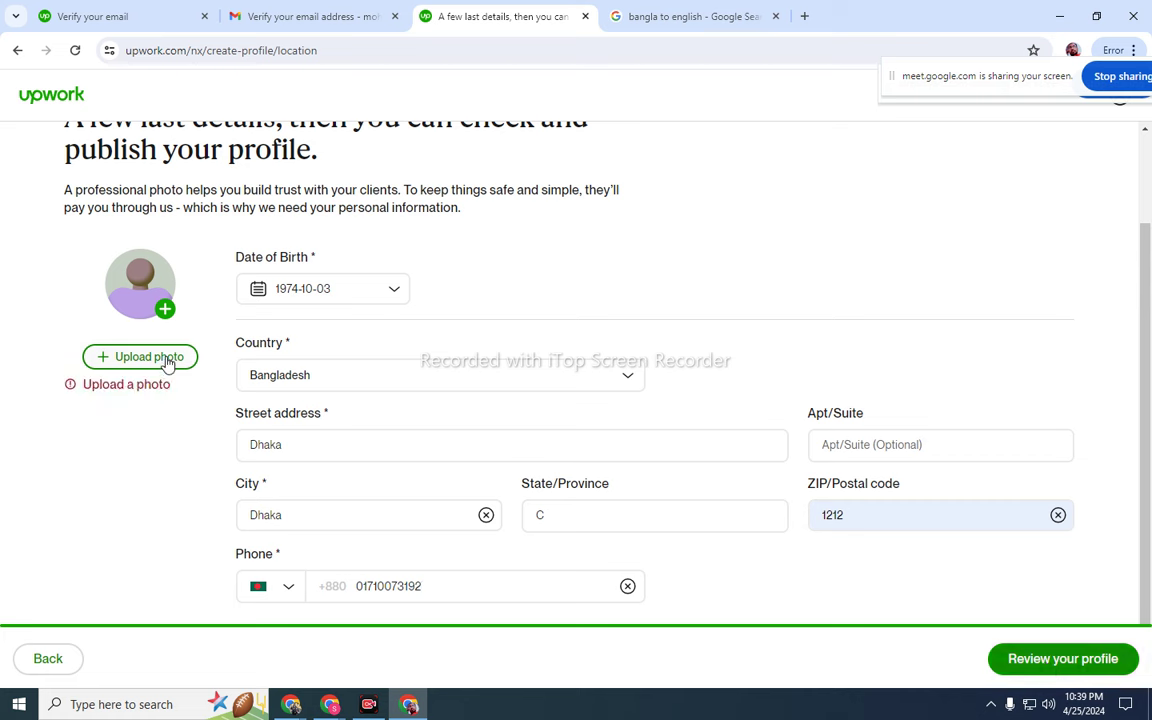
# - Upload a profile photo from the computer, attach it, and resubmit for profile review
pyautogui.click(166, 311)
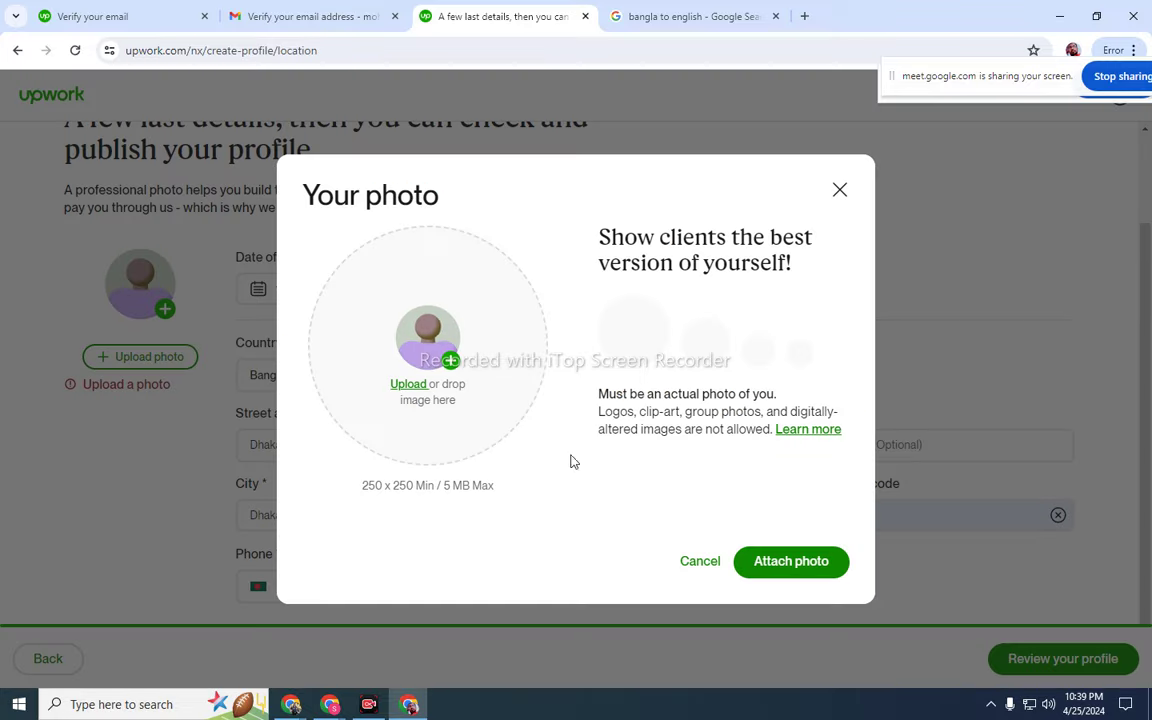
pyautogui.click(450, 363)
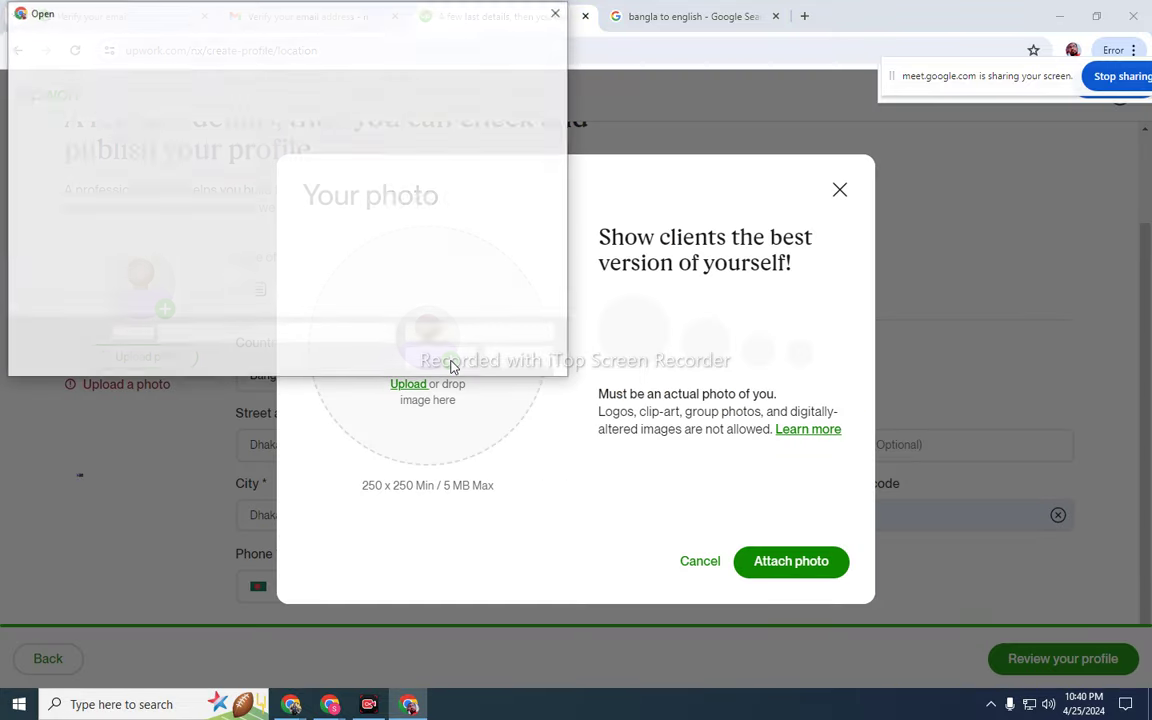
pyautogui.scroll(-6, 333, 243)
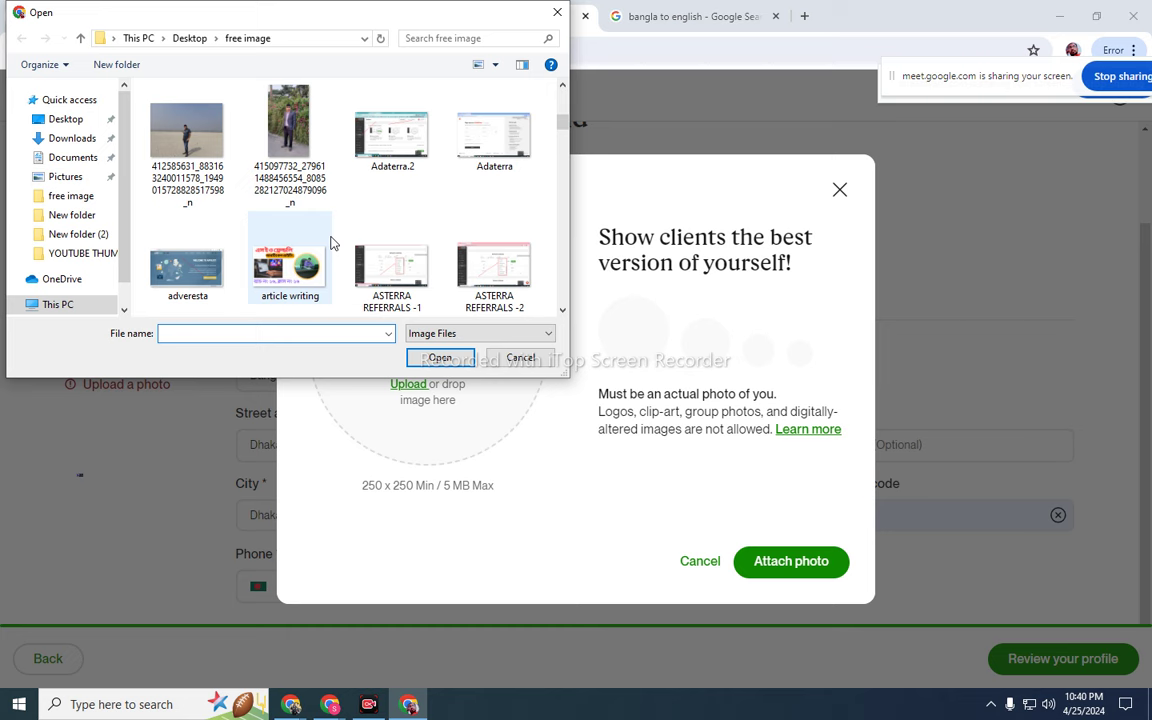
pyautogui.scroll(-8, 333, 243)
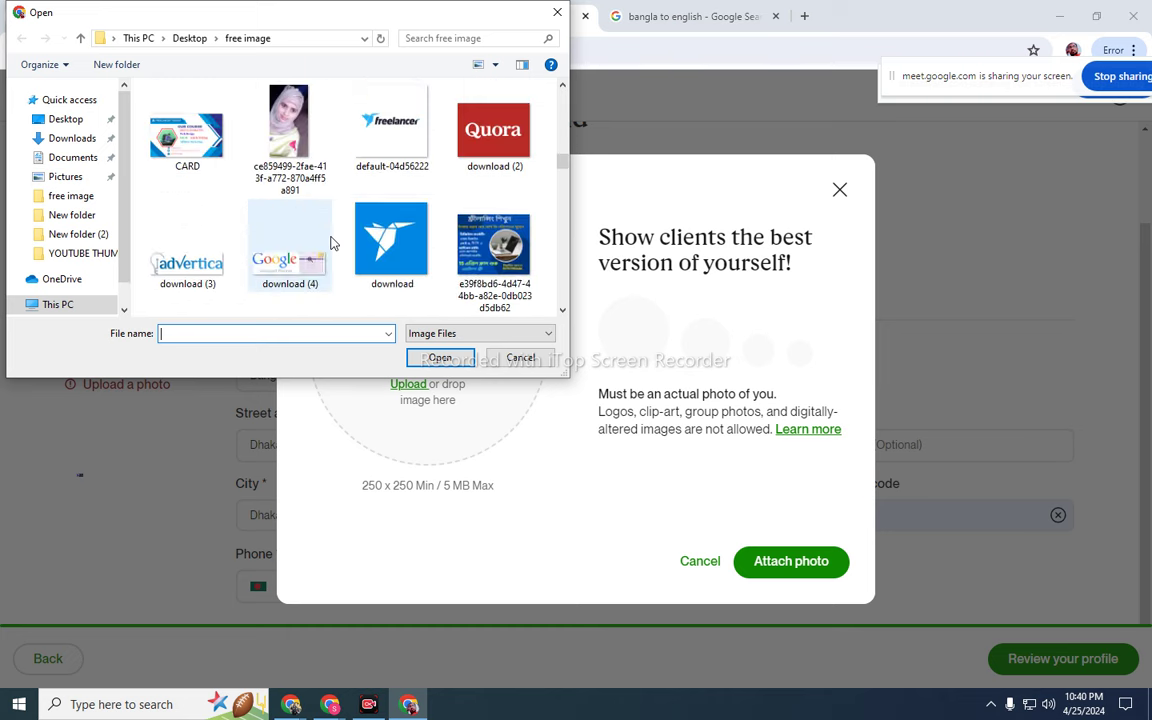
pyautogui.scroll(-6, 333, 243)
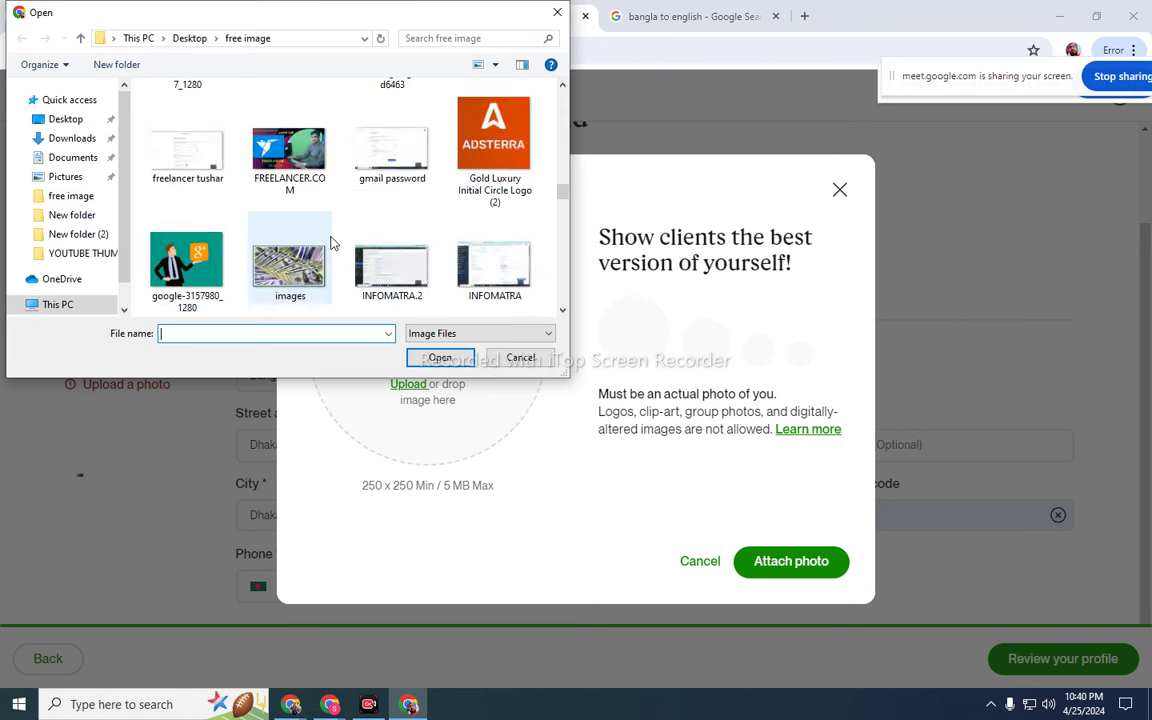
pyautogui.scroll(-8, 333, 243)
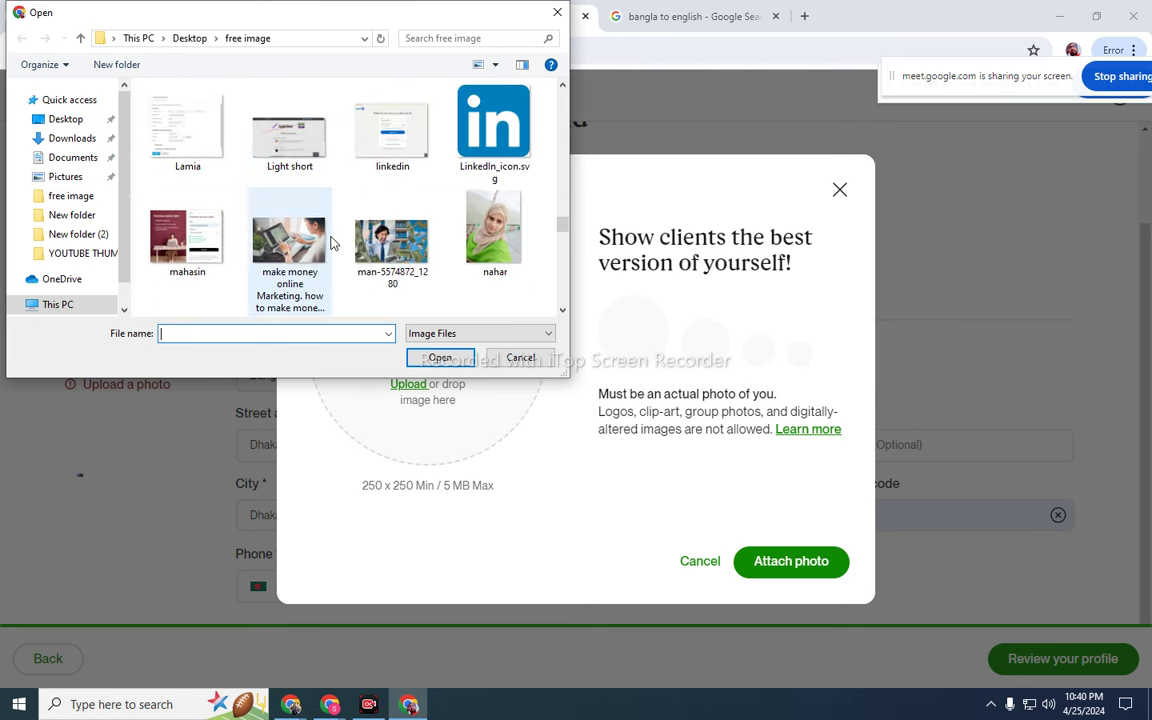
pyautogui.scroll(-6, 333, 243)
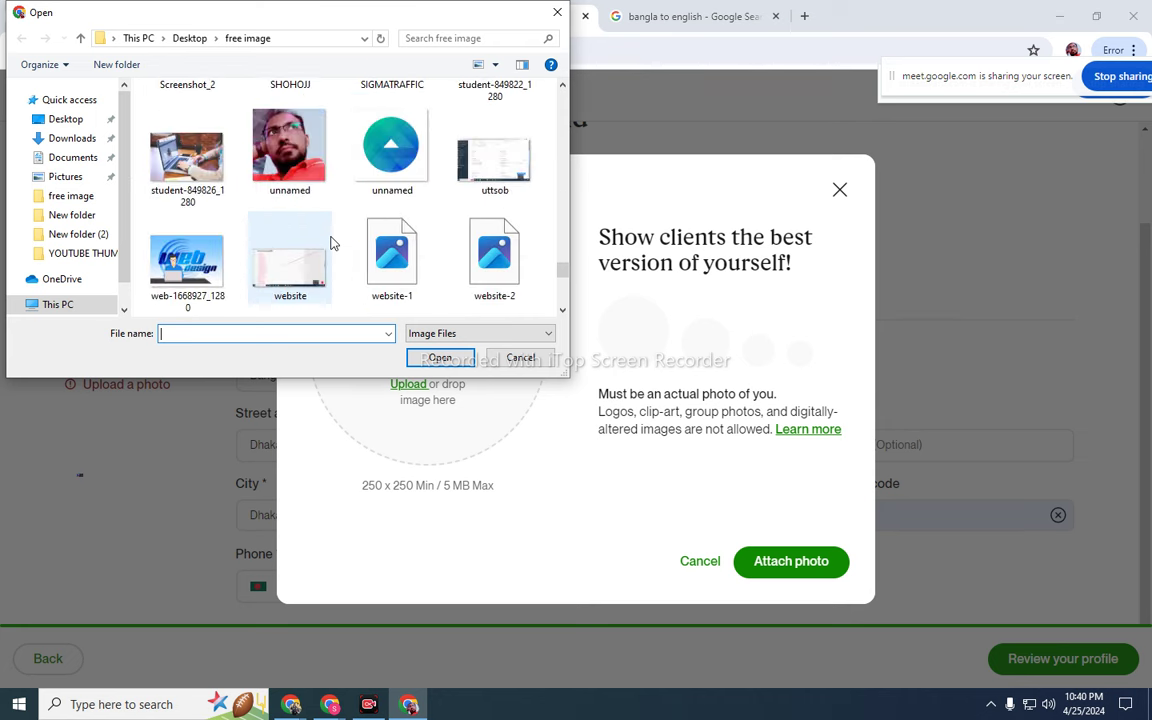
pyautogui.click(290, 155)
pyautogui.click(441, 360)
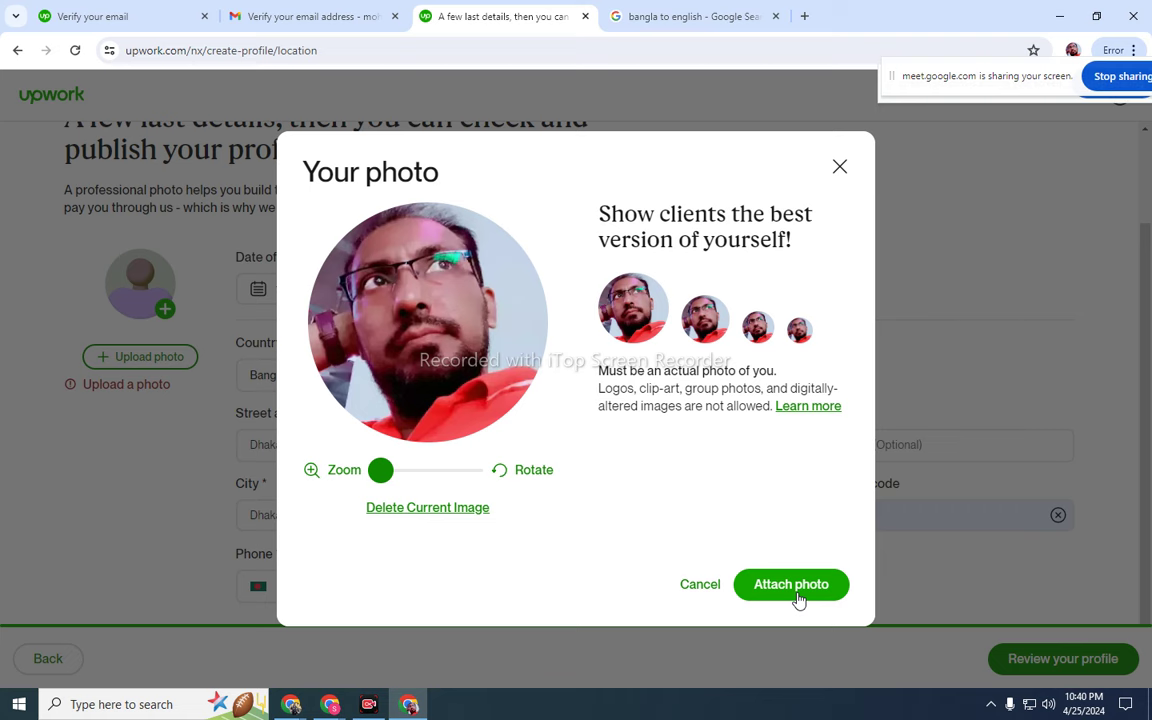
pyautogui.click(798, 597)
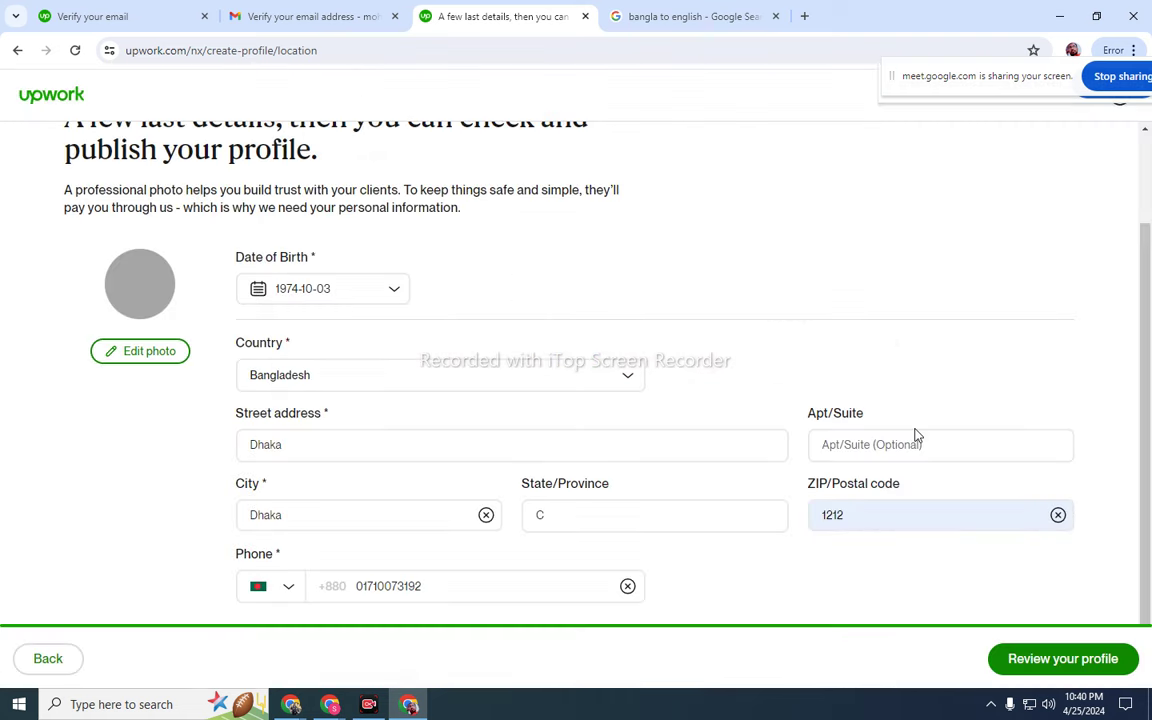
pyautogui.click(1055, 665)
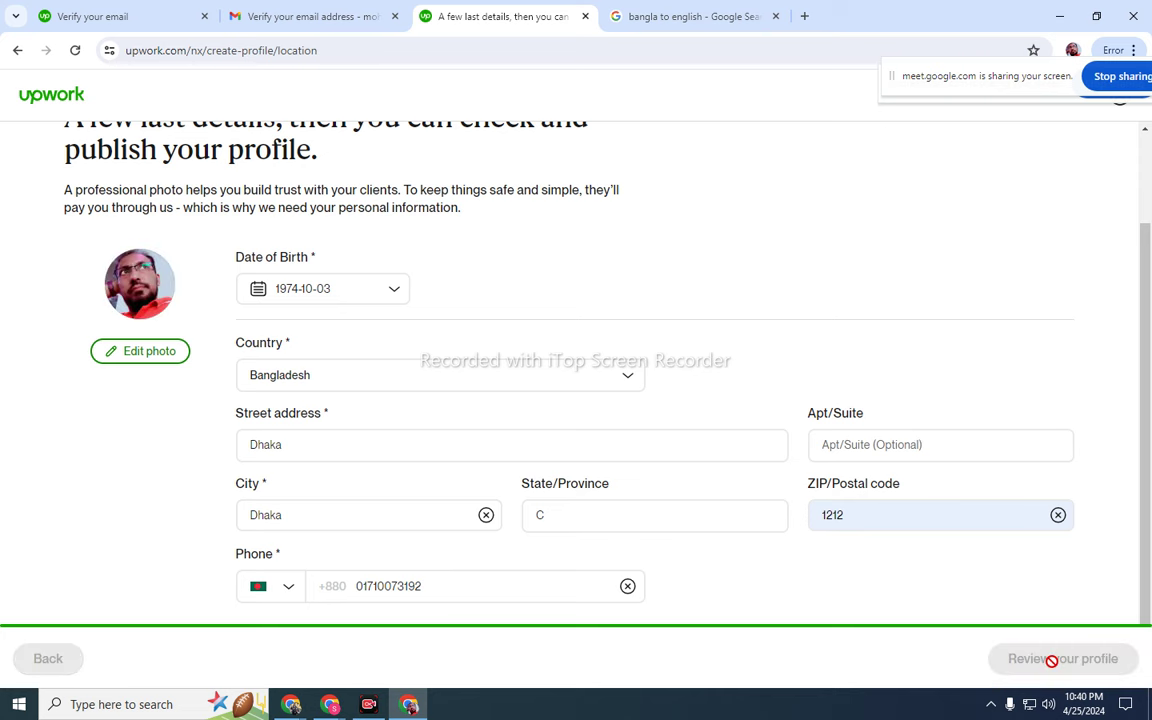
# - Look over the Preview Profile page and submit the profile to publish it
pyautogui.scroll(-3, 650, 497)
pyautogui.scroll(3, 650, 497)
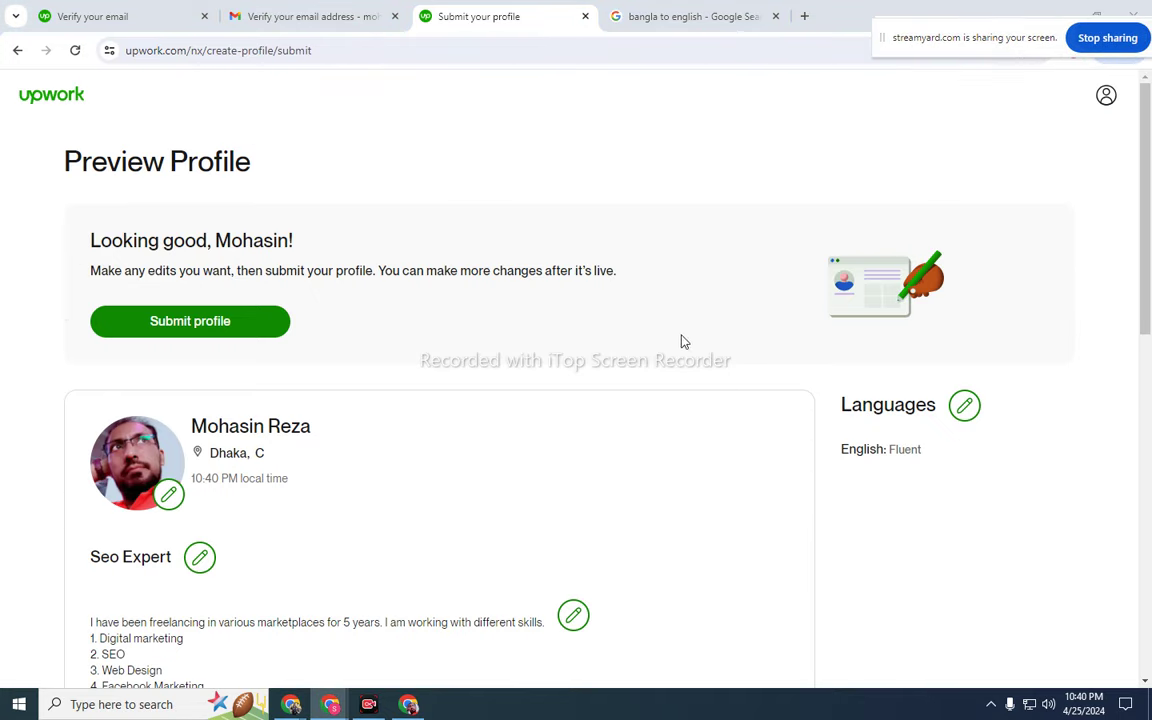
pyautogui.scroll(-10, 645, 512)
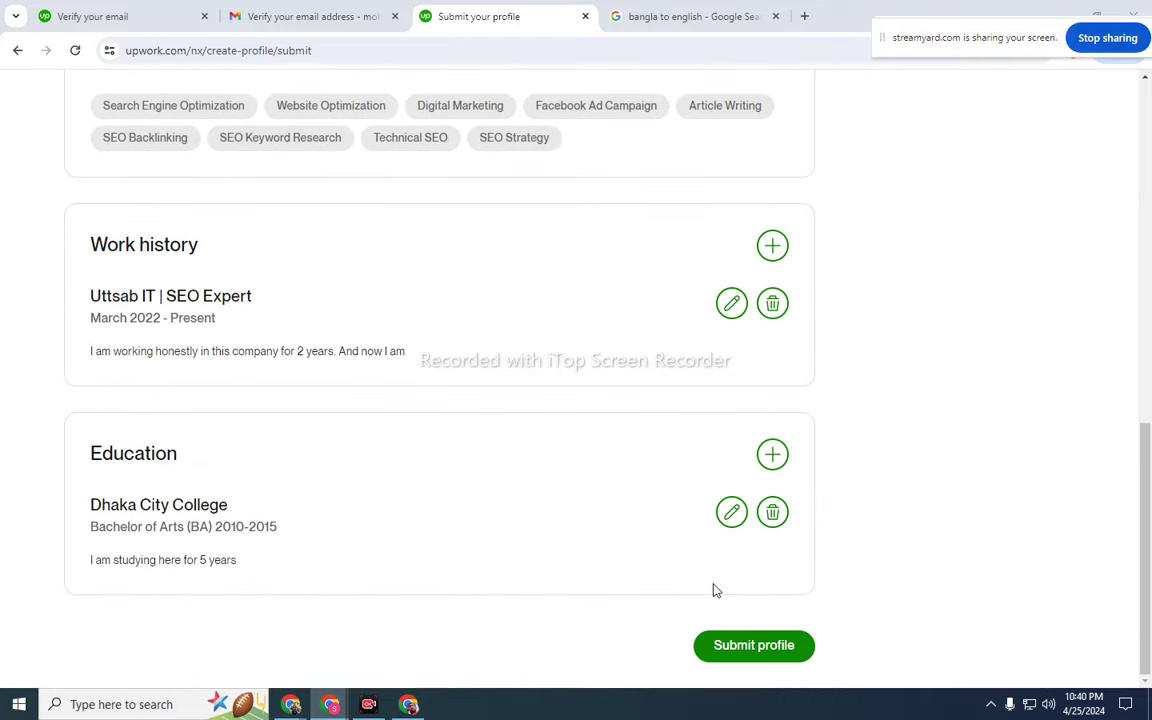
pyautogui.click(755, 648)
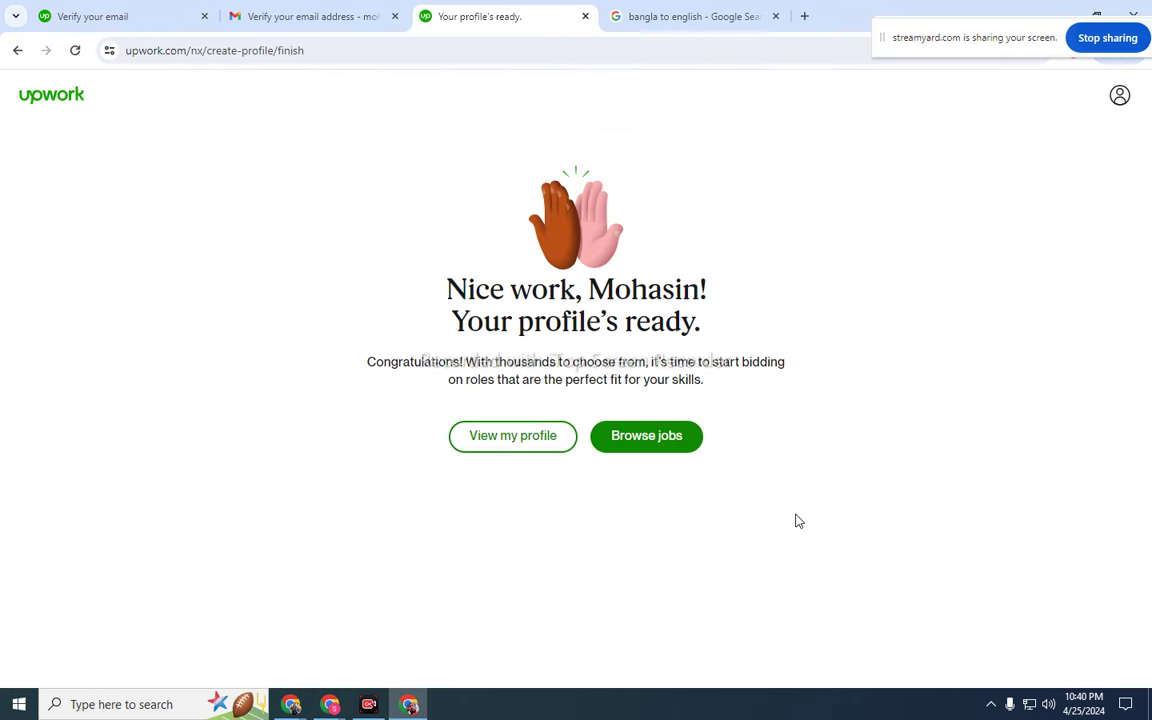
# - Open the published profile, close the title editor unchanged, and dismiss the license tip
pyautogui.click(481, 442)
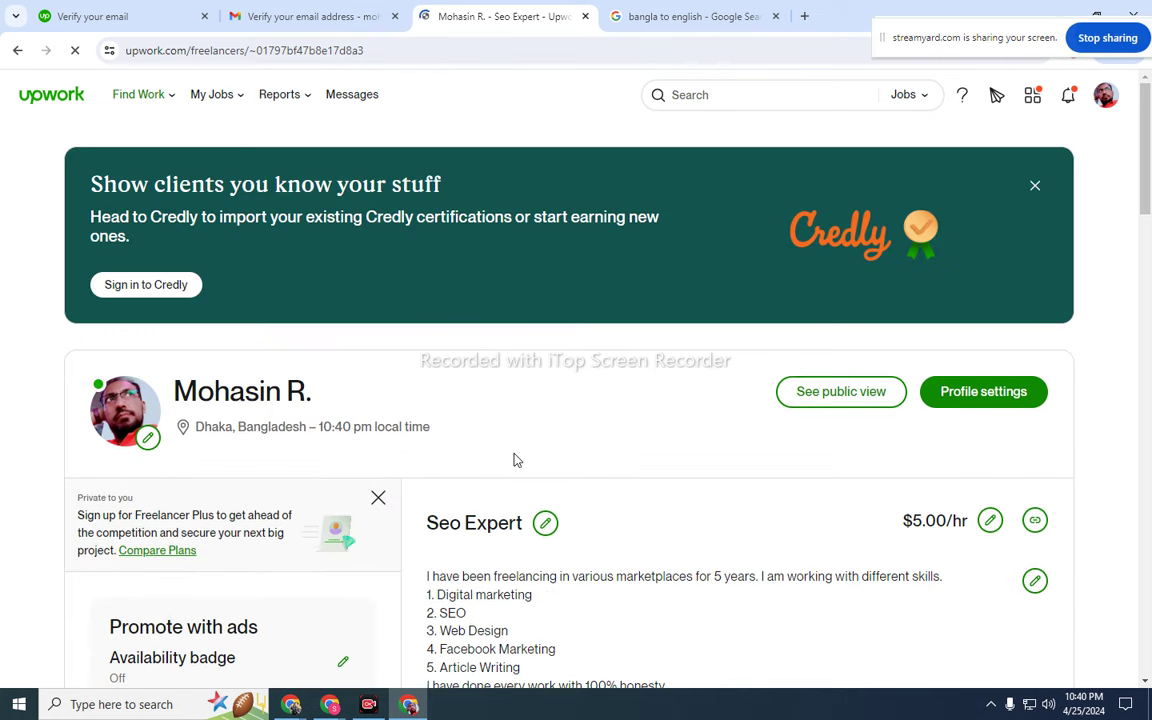
pyautogui.scroll(-2, 514, 460)
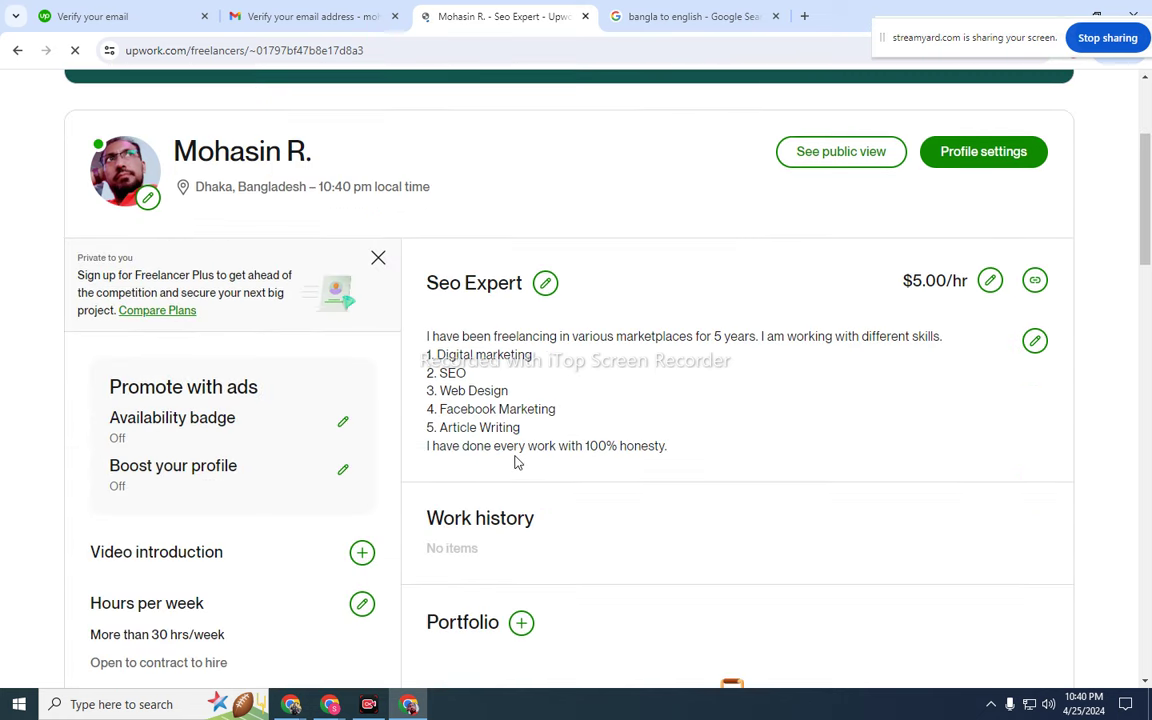
pyautogui.click(545, 284)
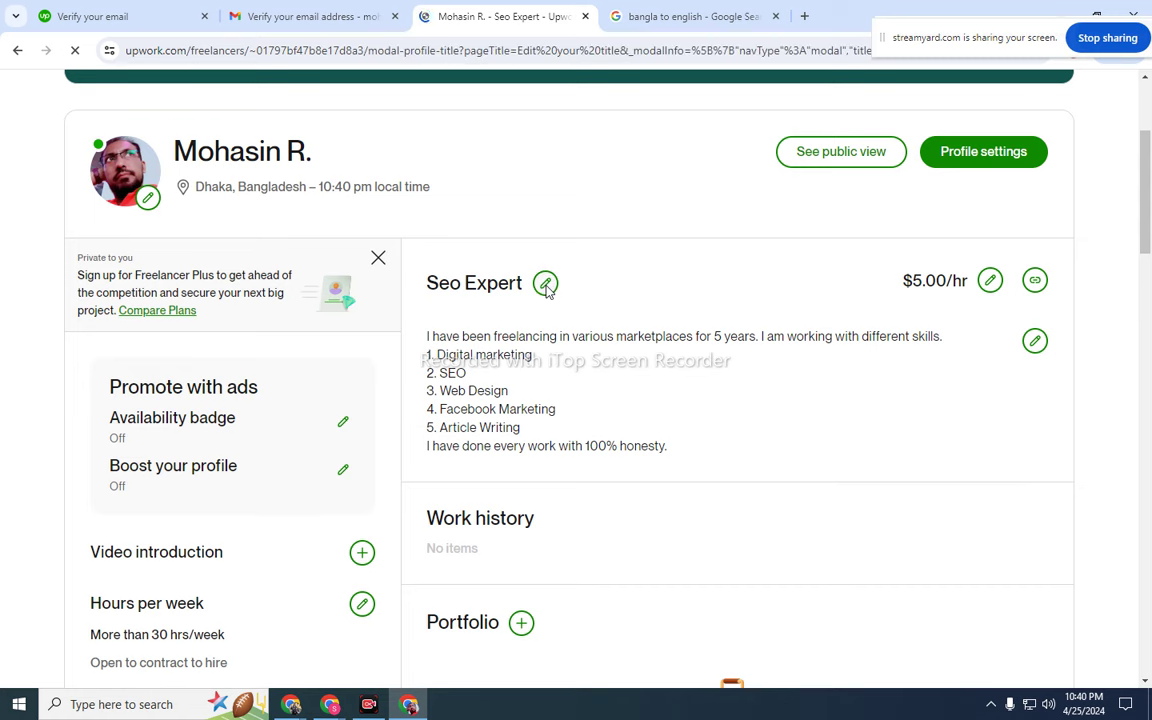
pyautogui.click(840, 256)
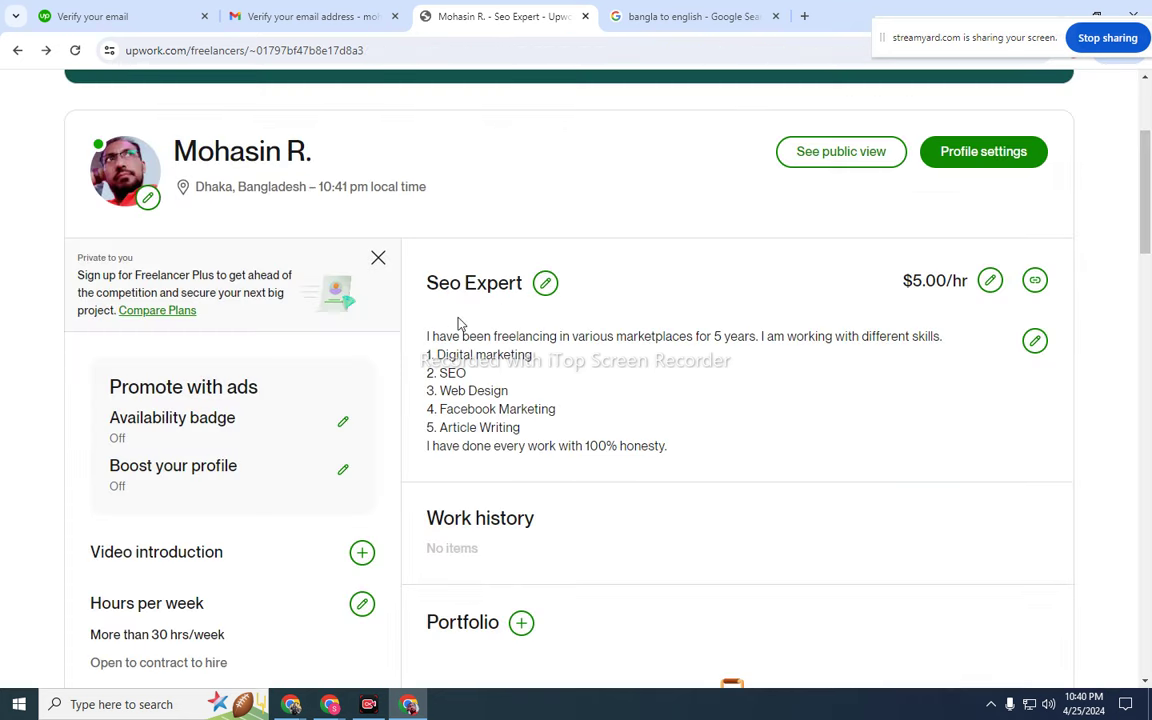
pyautogui.scroll(-2, 570, 379)
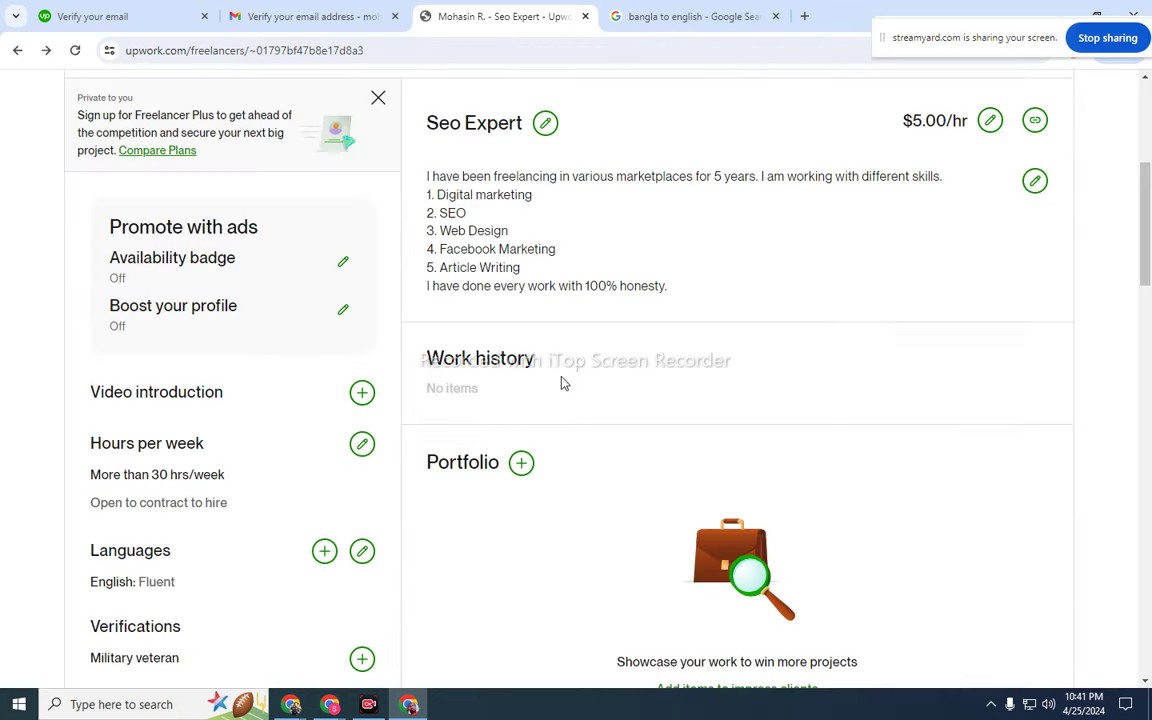
pyautogui.scroll(-1, 476, 391)
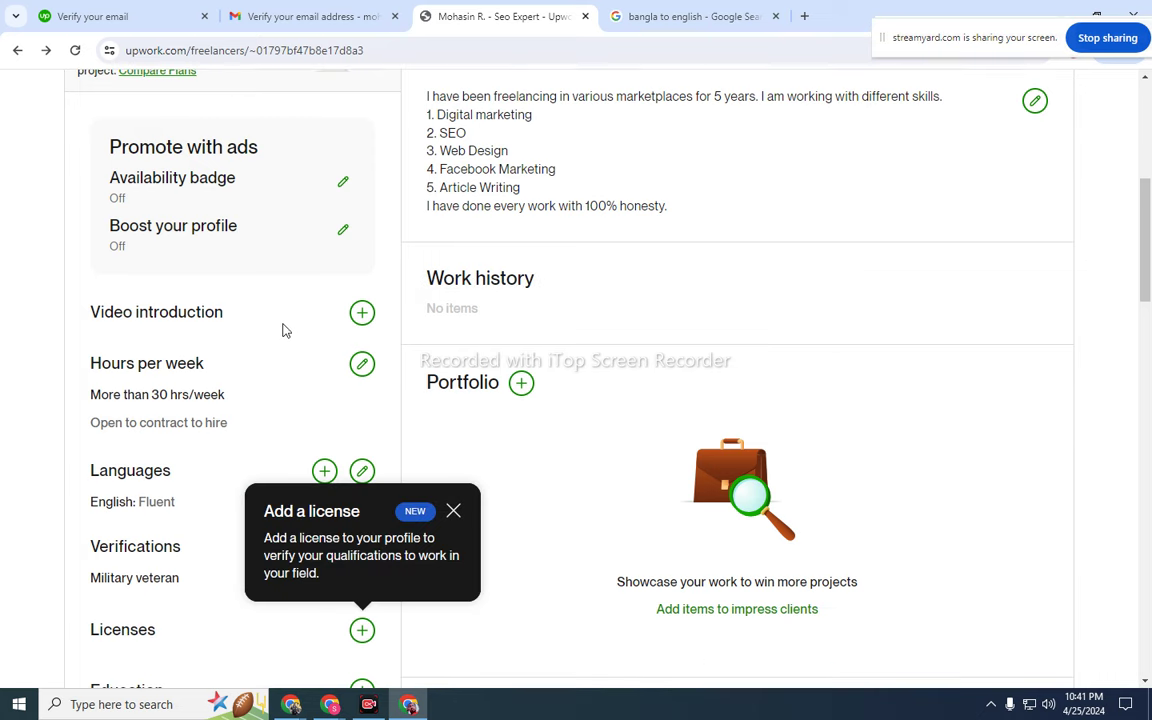
pyautogui.click(456, 511)
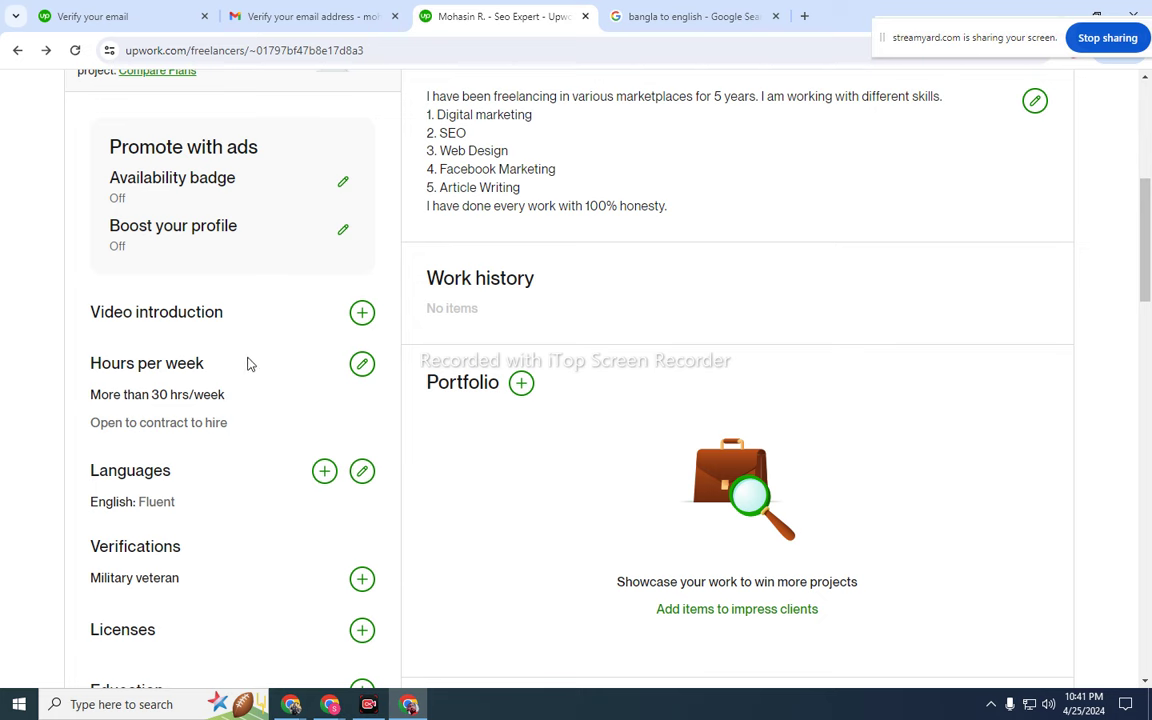
# - Close the Credly certifications banner and go to the Find Work job feed
pyautogui.scroll(-3, 249, 441)
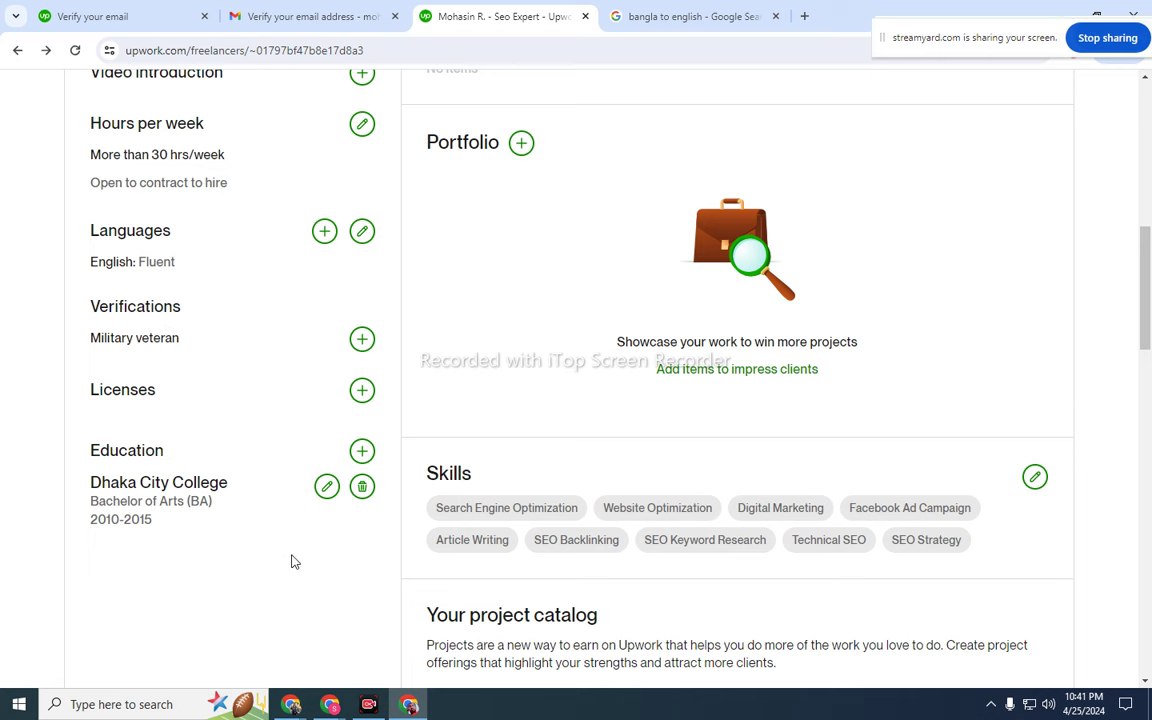
pyautogui.scroll(3, 740, 522)
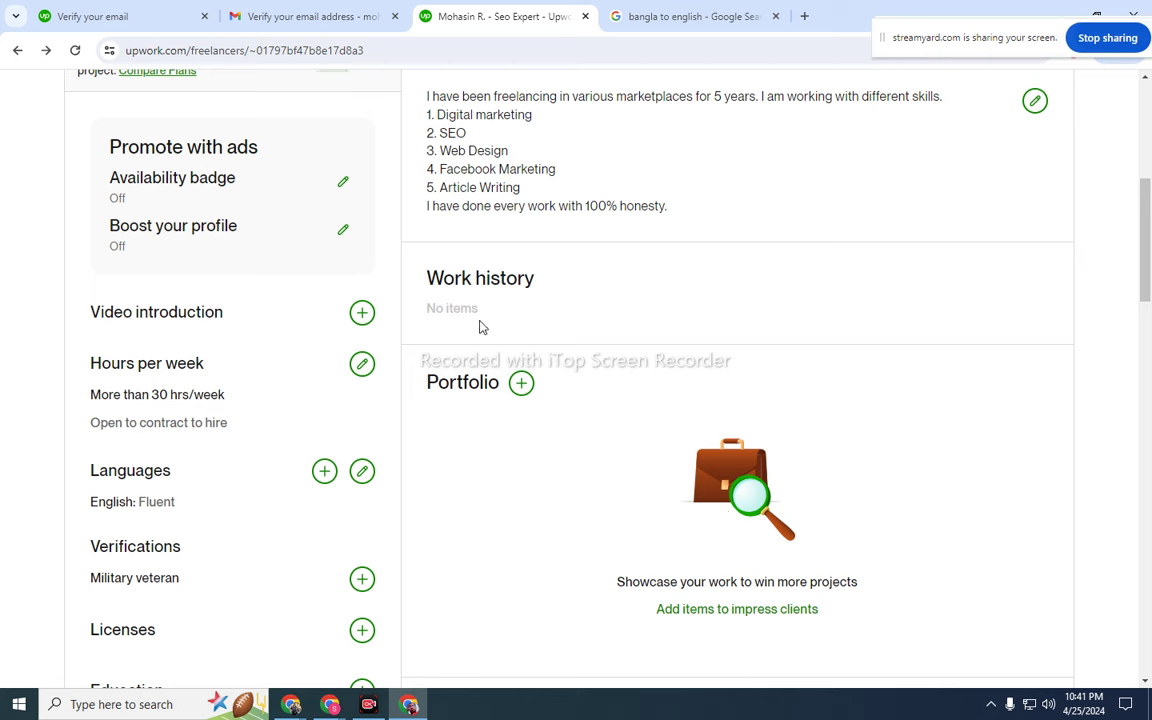
pyautogui.scroll(1, 495, 333)
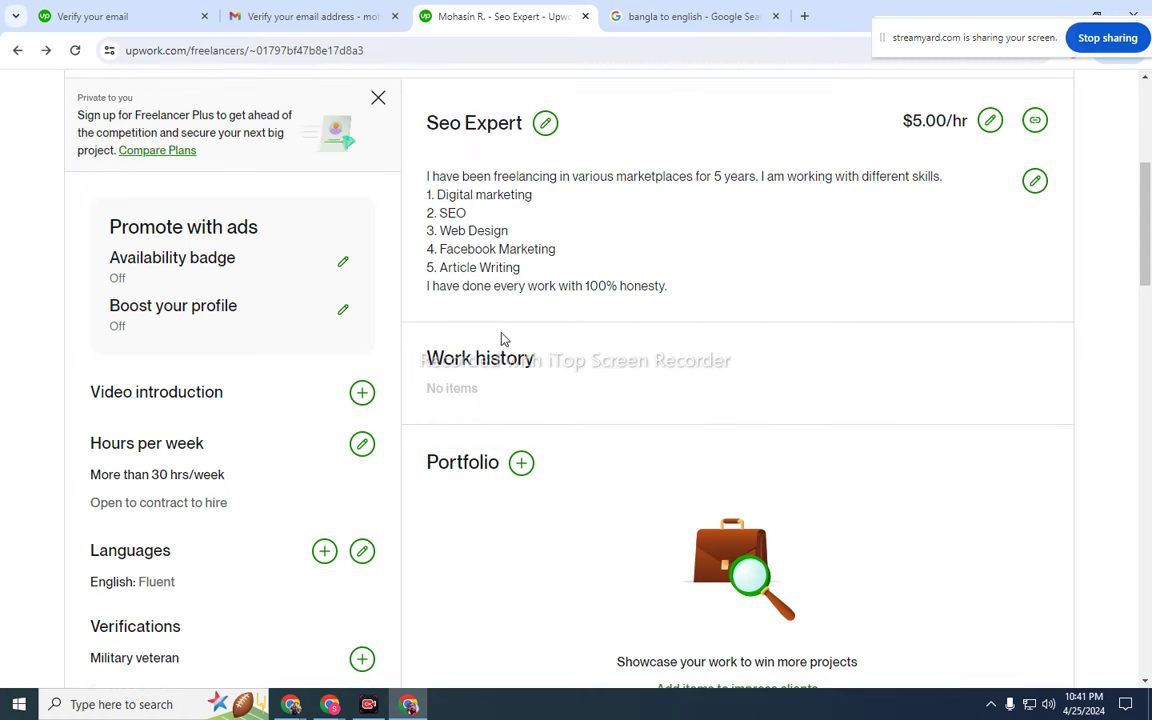
pyautogui.scroll(4, 510, 343)
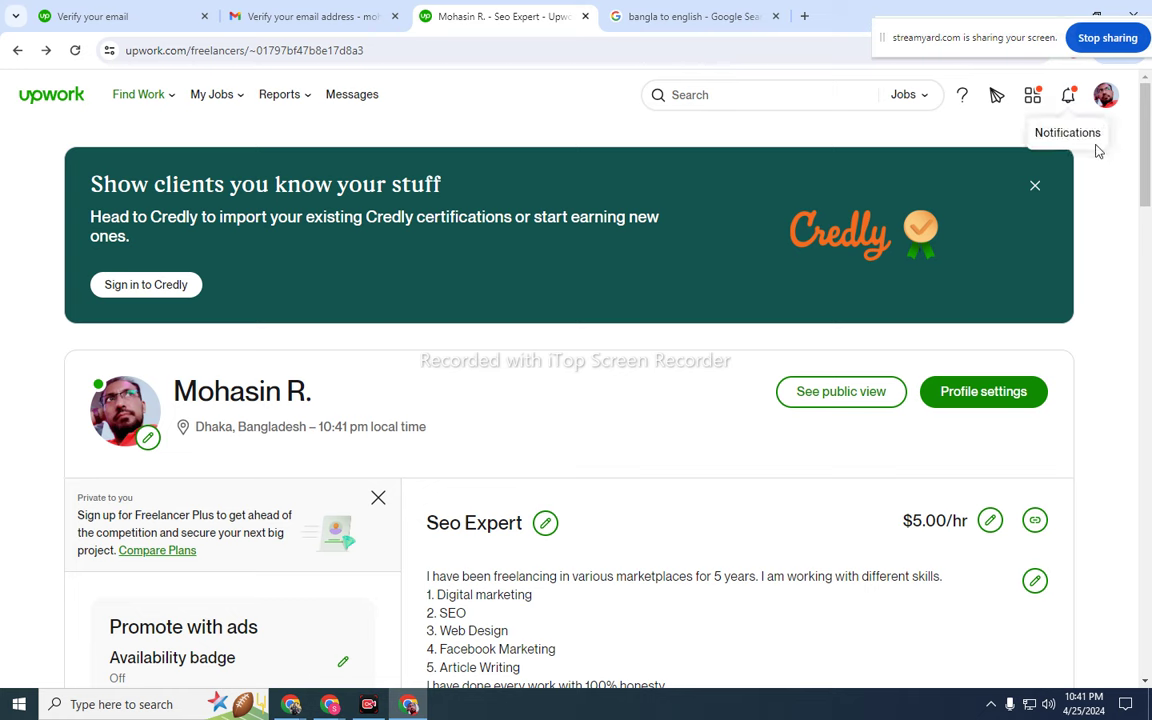
pyautogui.click(1035, 186)
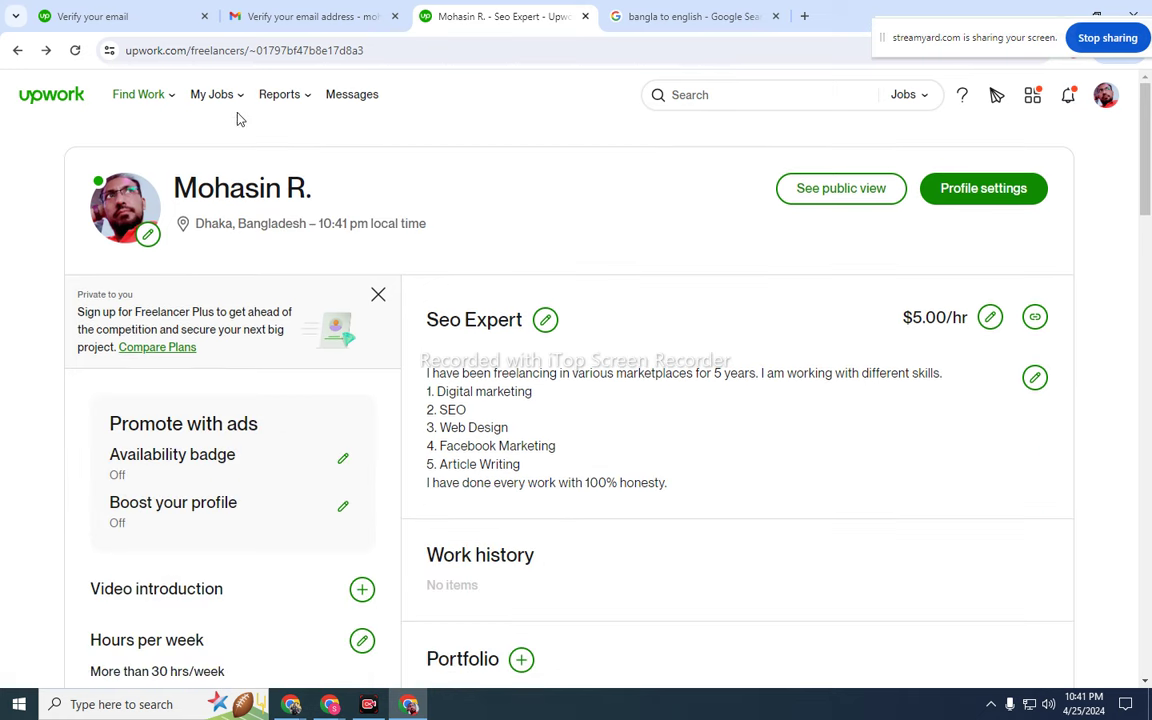
pyautogui.moveTo(182, 110)
pyautogui.click(157, 137)
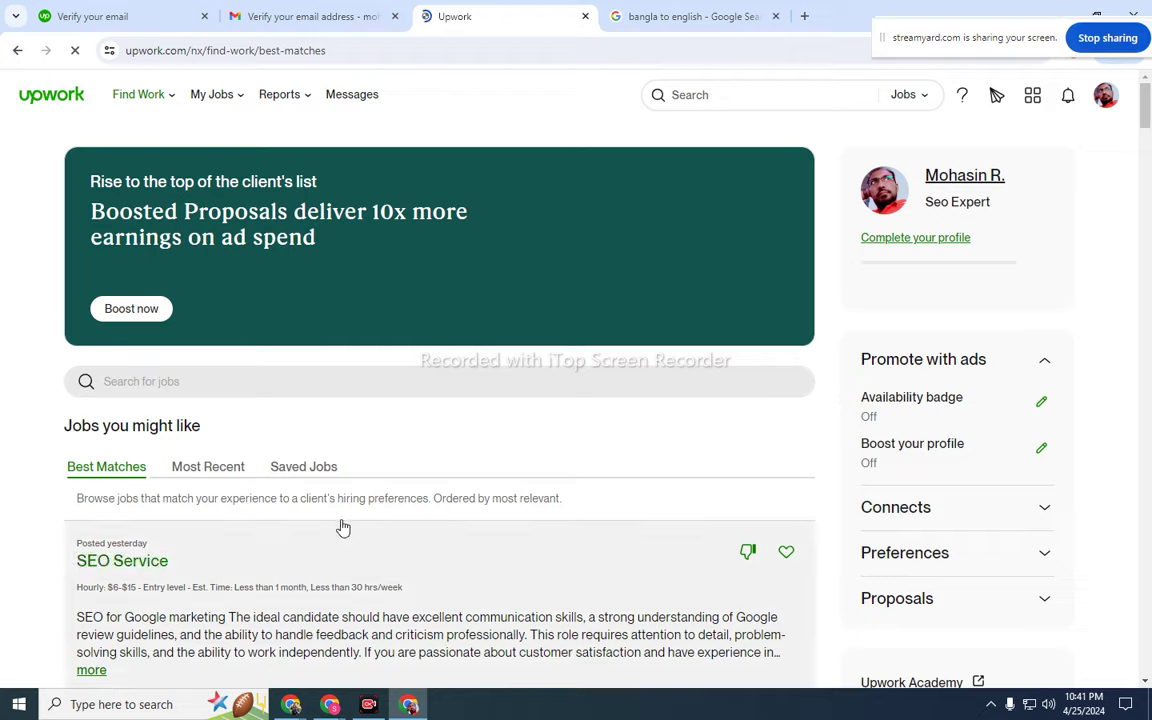
# - Scroll through the Best Matches job listings
pyautogui.scroll(-2, 342, 527)
pyautogui.scroll(-2, 200, 448)
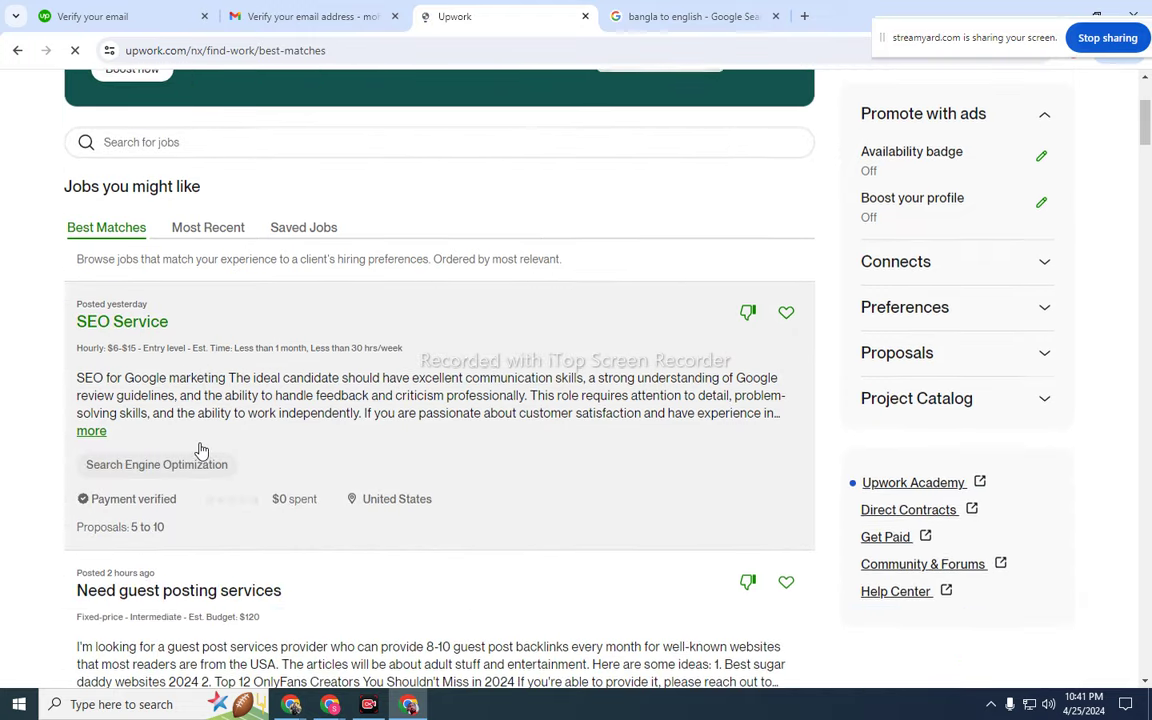
pyautogui.scroll(-5, 196, 430)
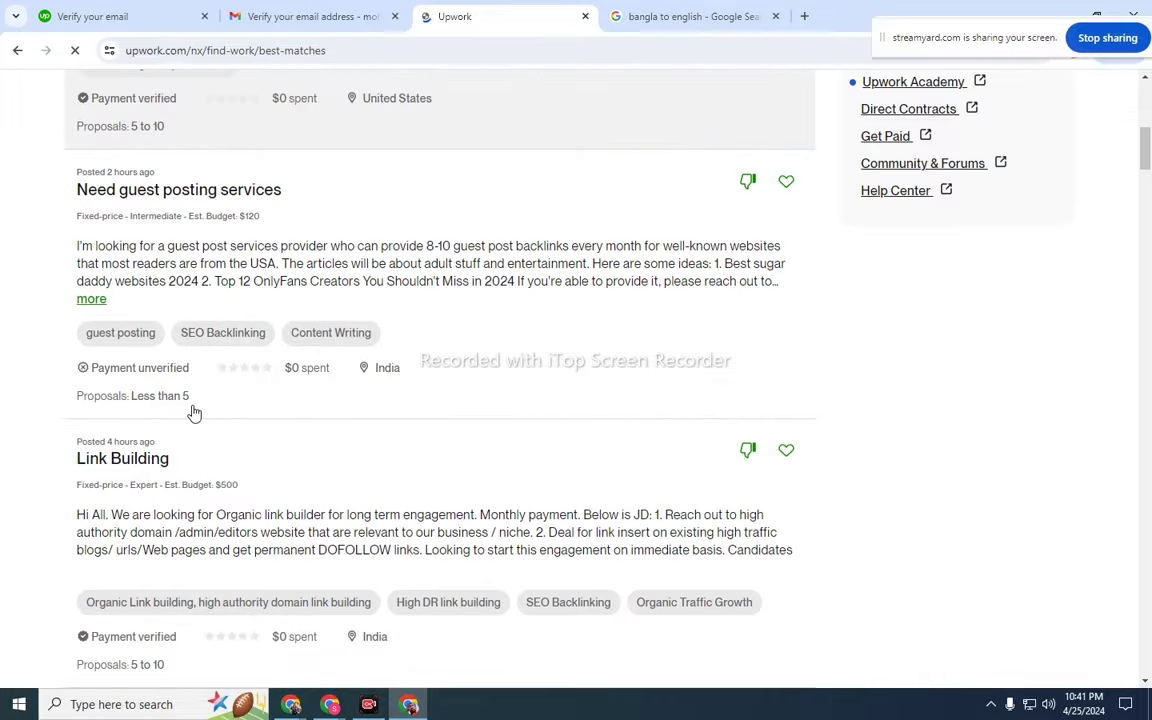
pyautogui.scroll(8, 195, 411)
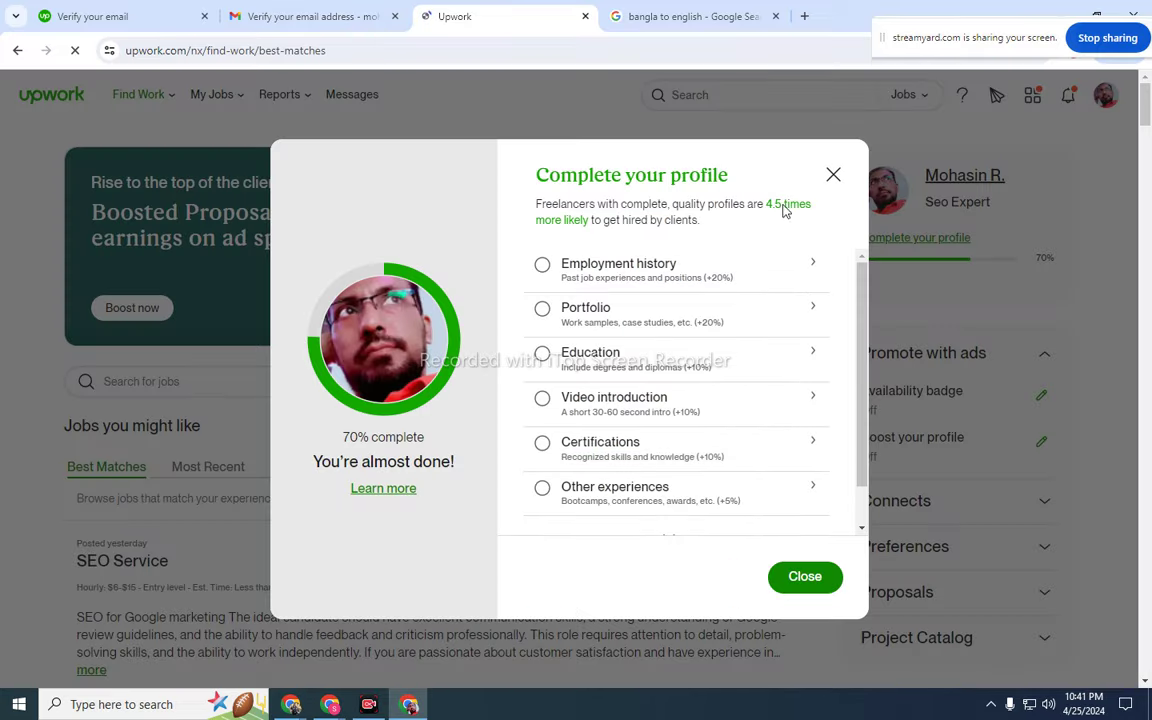
# - Close the 70% profile-completion checklist and briefly open and close the account menu
pyautogui.click(840, 176)
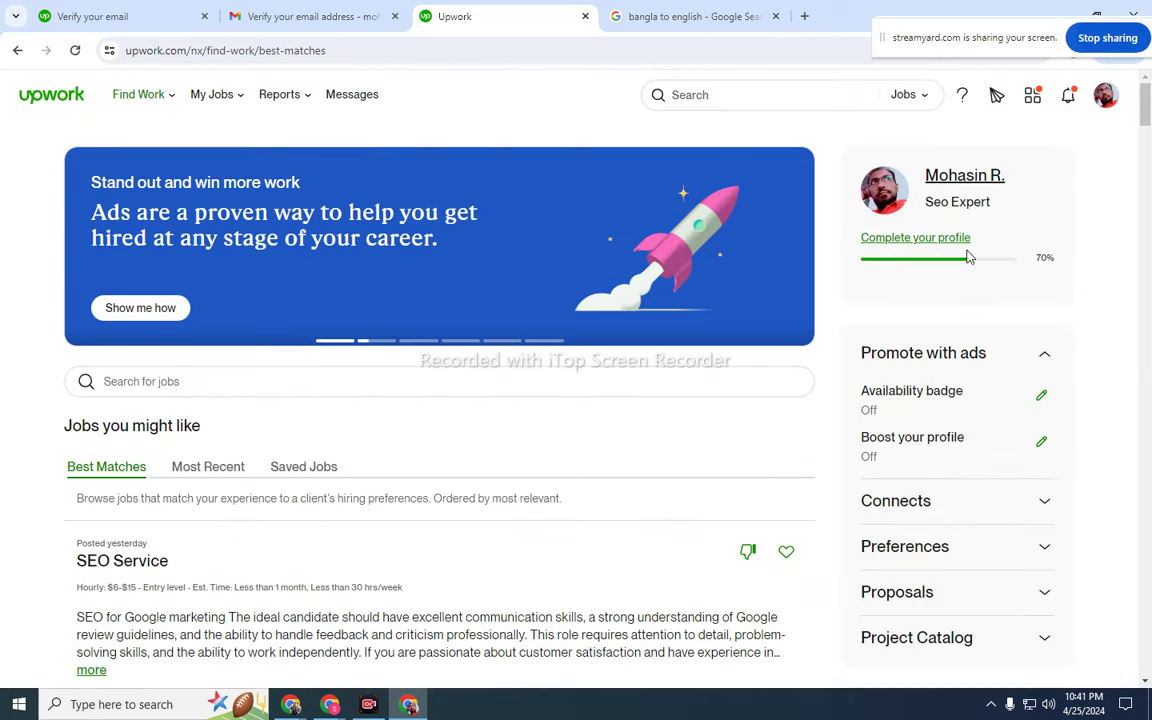
pyautogui.click(1105, 95)
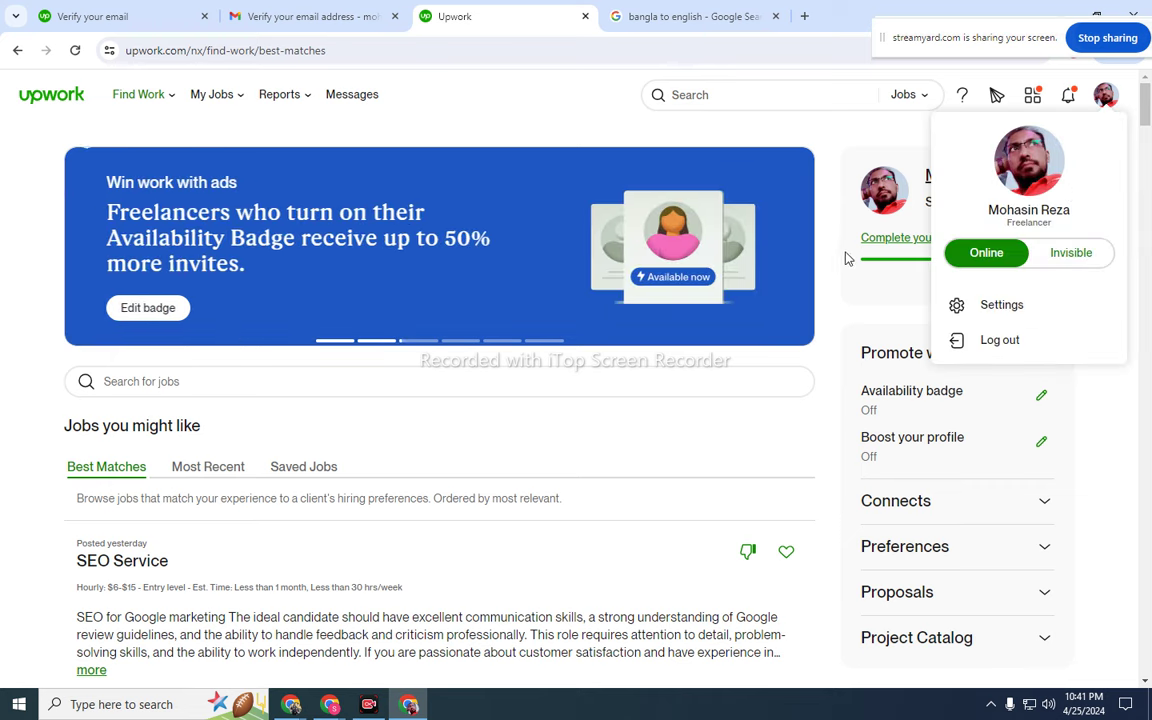
pyautogui.click(586, 116)
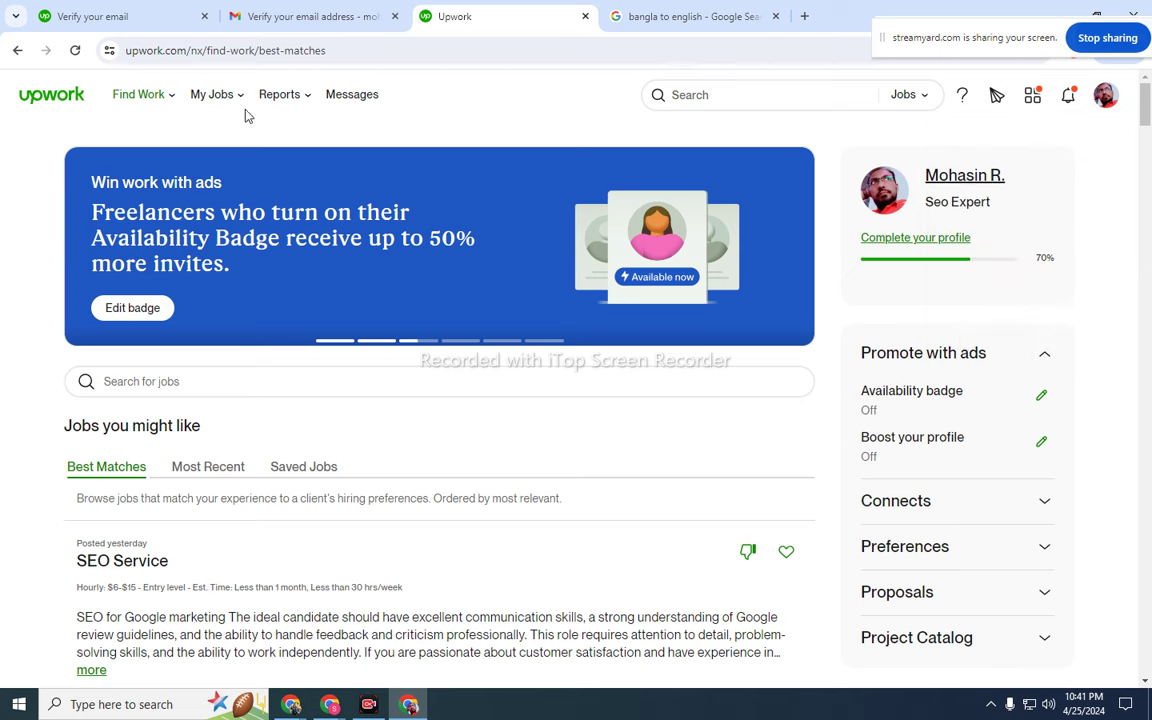
pyautogui.moveTo(225, 111)
pyautogui.moveTo(290, 102)
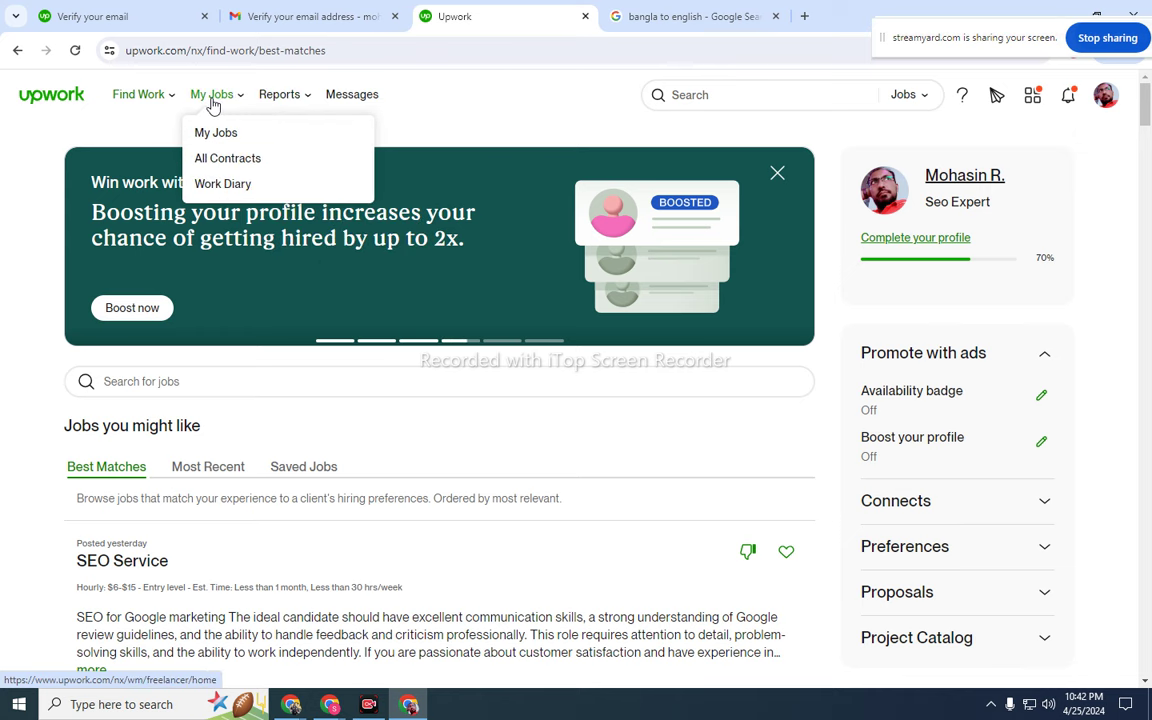
pyautogui.click(989, 706)
pyautogui.click(991, 650)
pyautogui.moveTo(0, 0)
pyautogui.mouseDown()
pyautogui.moveTo(400, 40)
pyautogui.moveTo(1151, 719)
pyautogui.mouseUp()
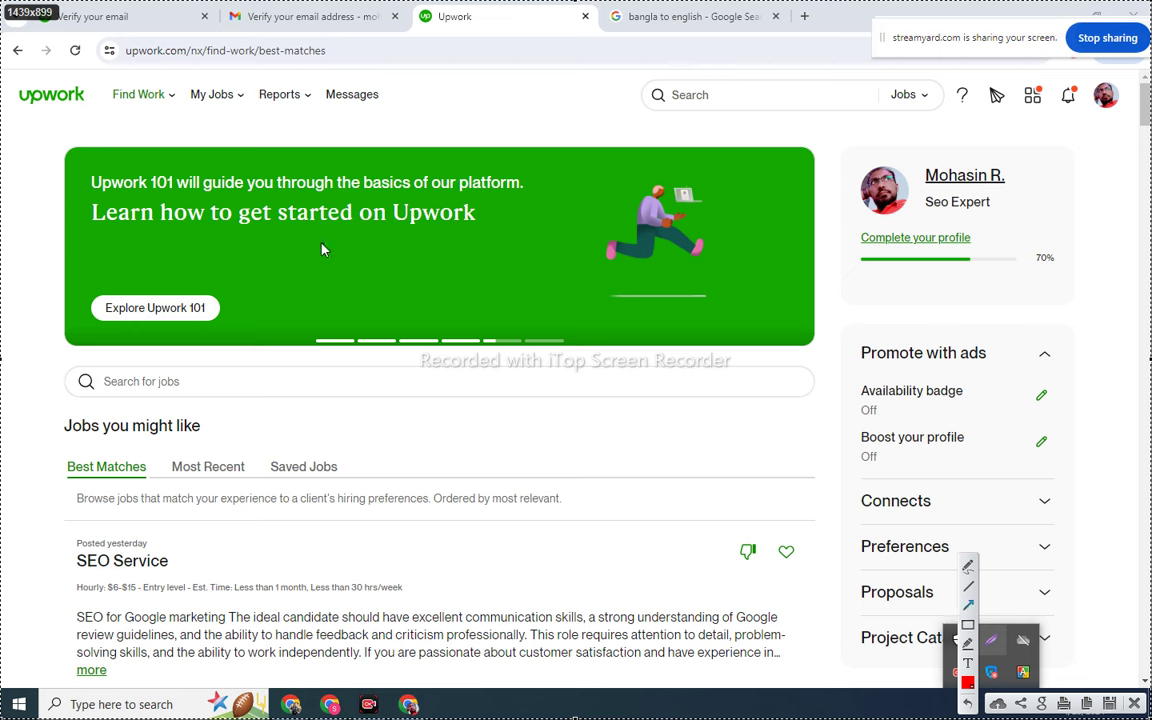
pyautogui.moveTo(191, 362); pyautogui.dragTo(352, 104)
pyautogui.moveTo(779, 398)
pyautogui.mouseDown()
pyautogui.moveTo(925, 172)
pyautogui.moveTo(992, 108)
pyautogui.mouseUp()
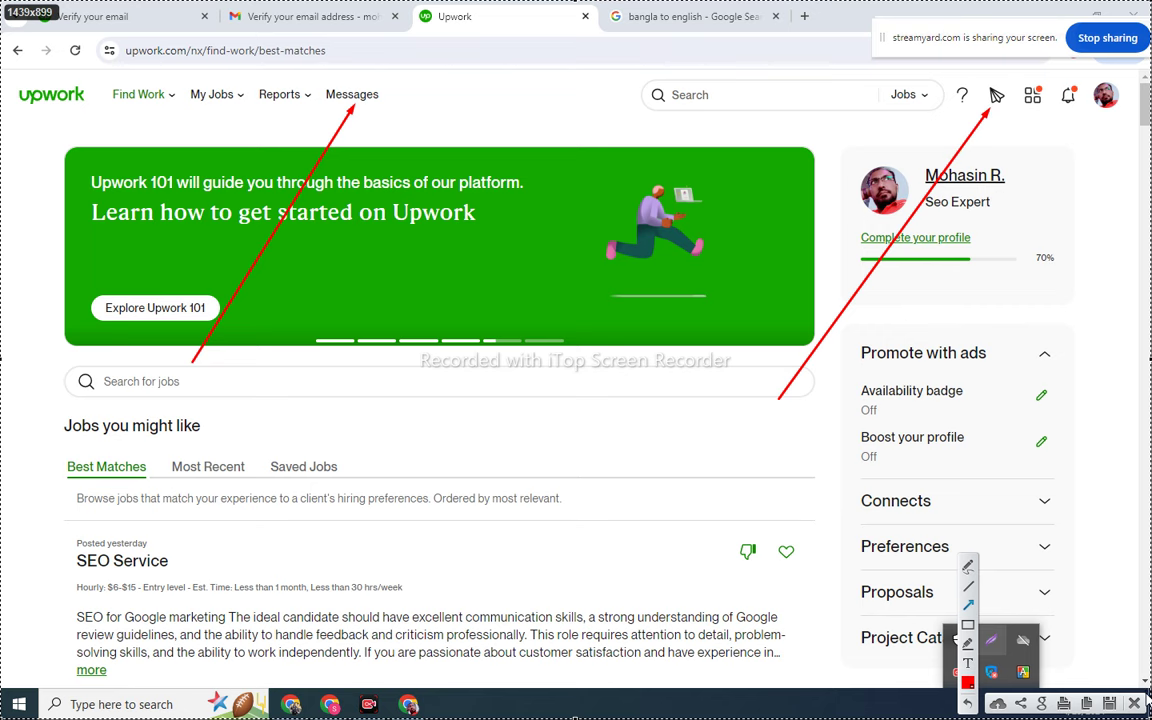
pyautogui.click(1136, 704)
pyautogui.click(1071, 97)
pyautogui.click(1071, 97)
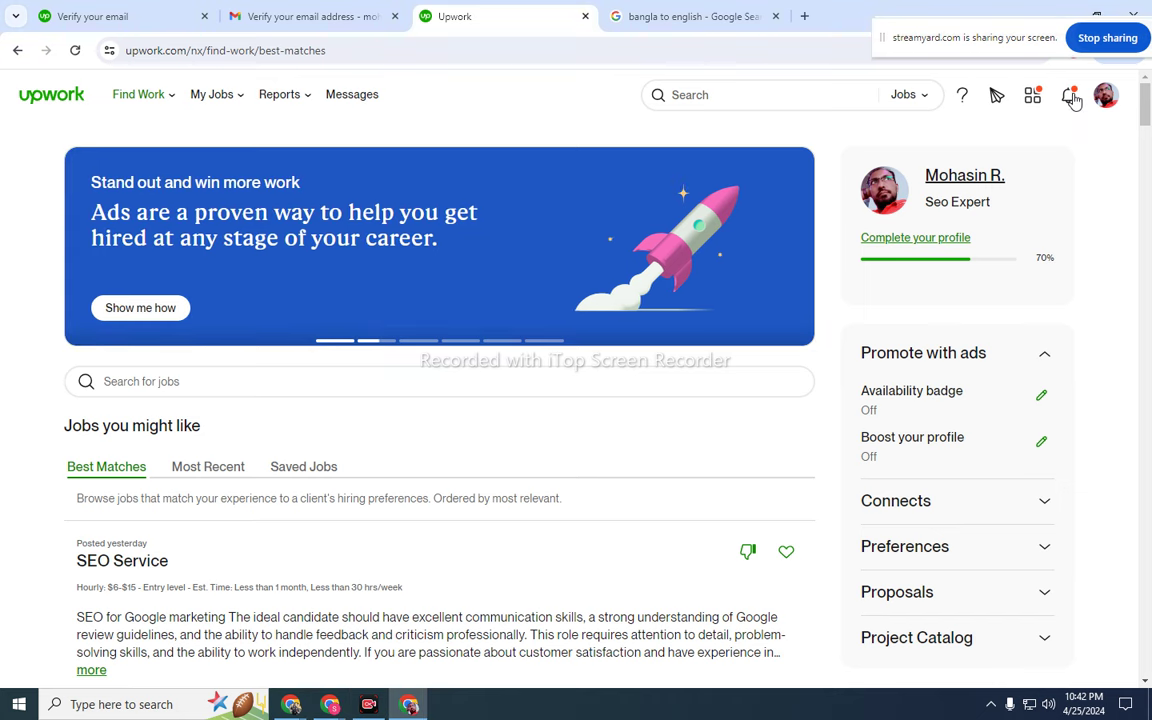